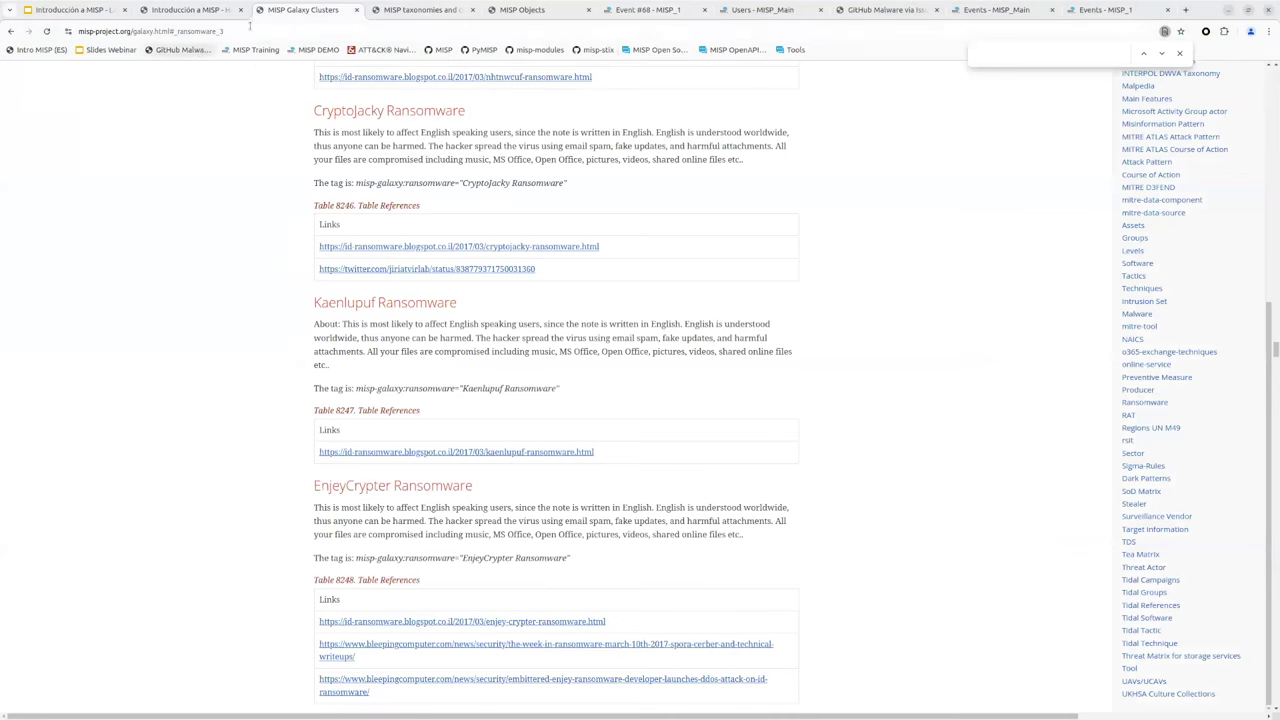
# - Open the bookmarked note "GitHub Malware via Issues" in HedgeDoc
pyautogui.click(175, 50)
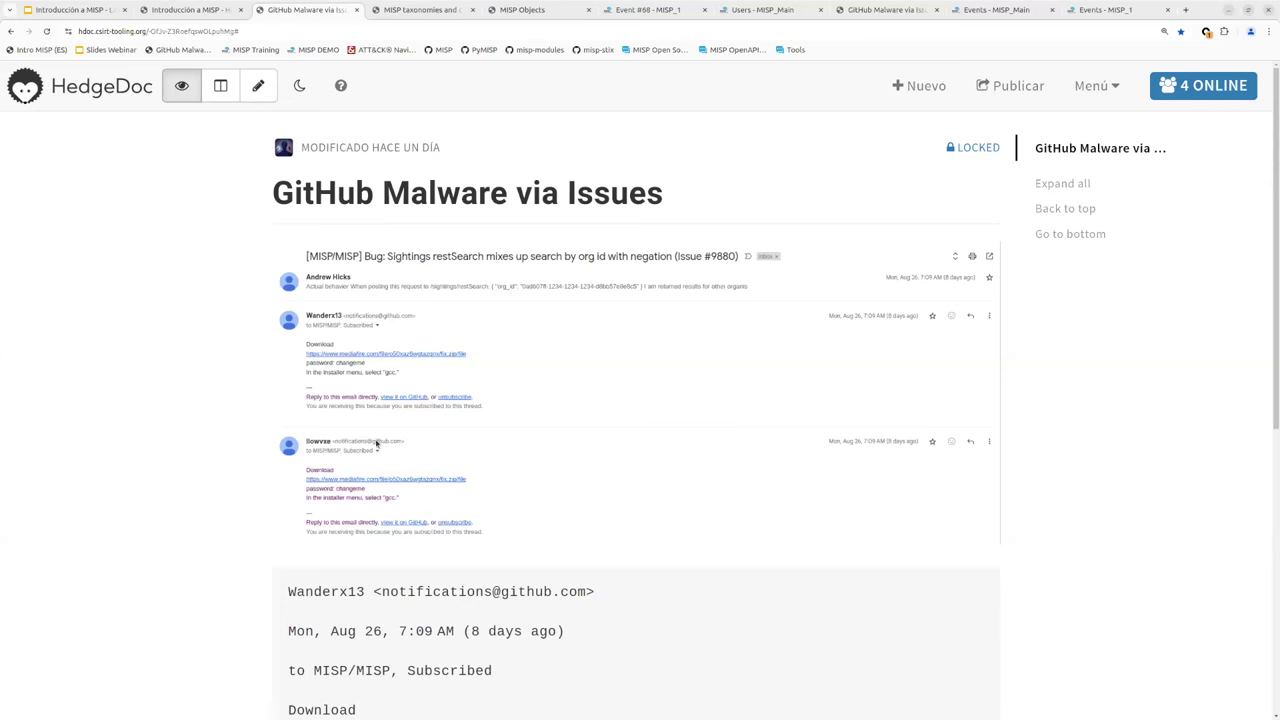
# - Switch to the MISP demo instance, view its event list and close that page
pyautogui.click(616, 8)
pyautogui.scroll(20, 843, 305)
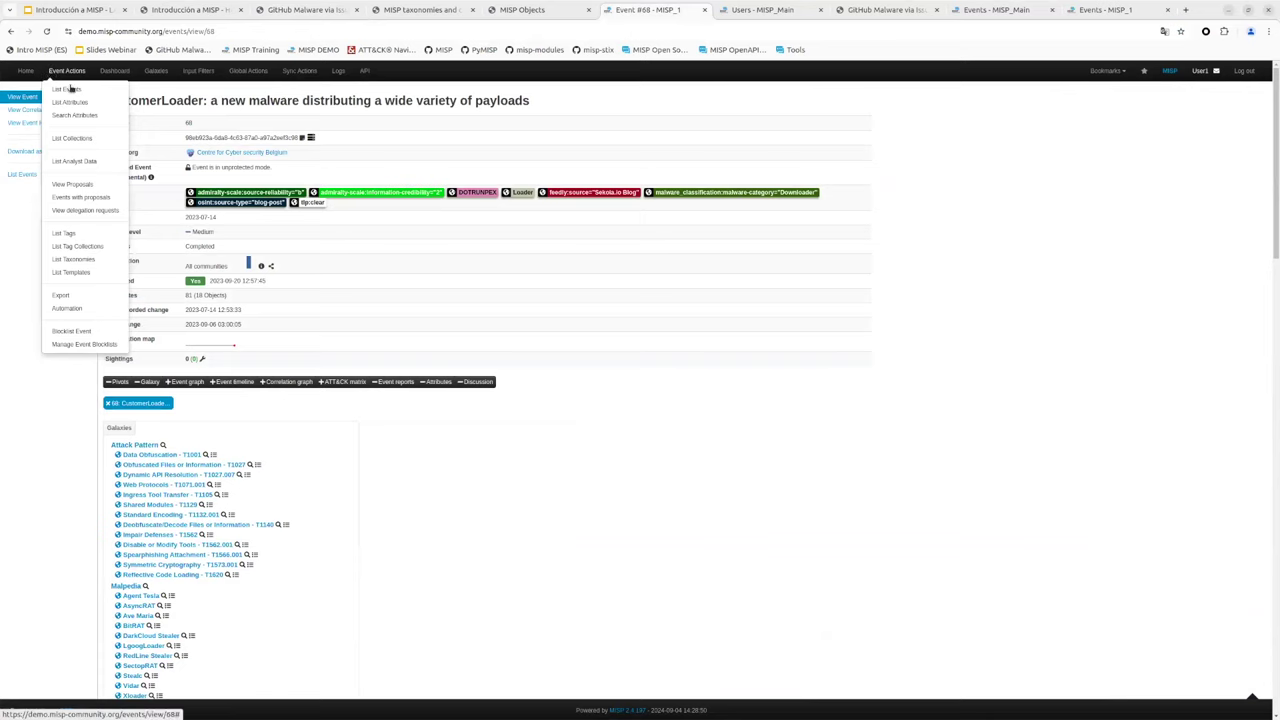
pyautogui.click(68, 90)
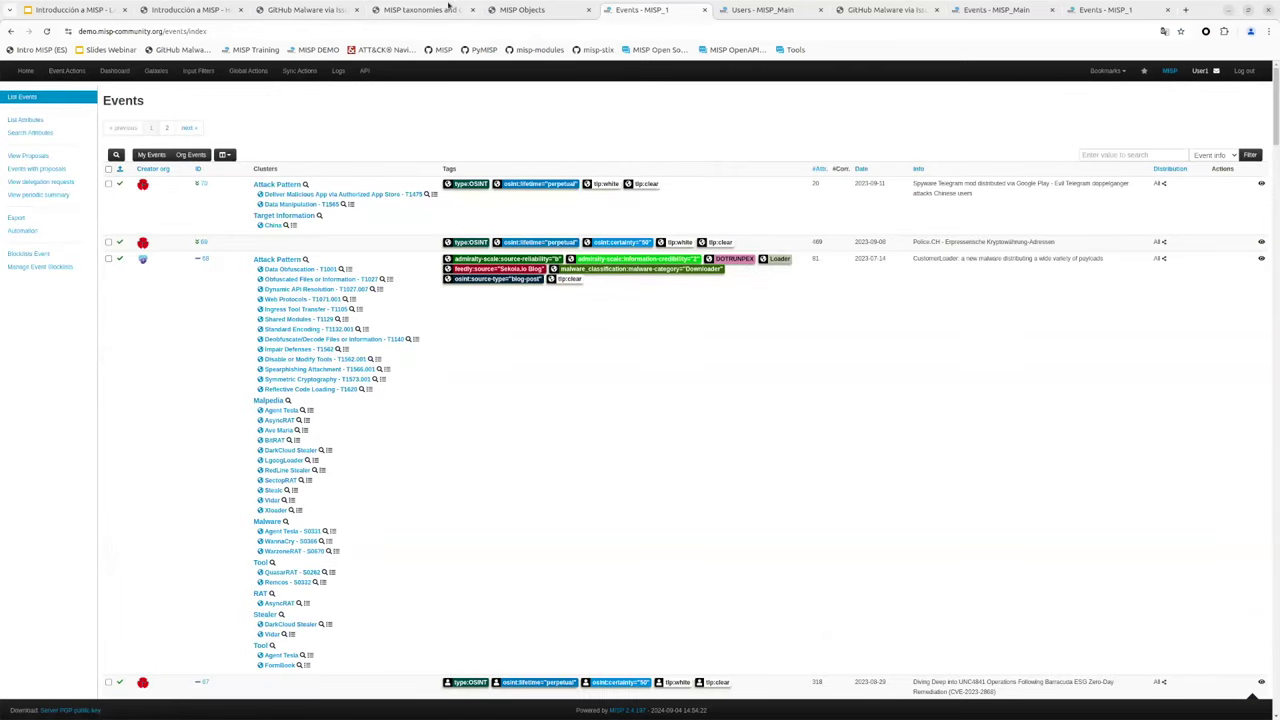
pyautogui.middleClick(622, 8)
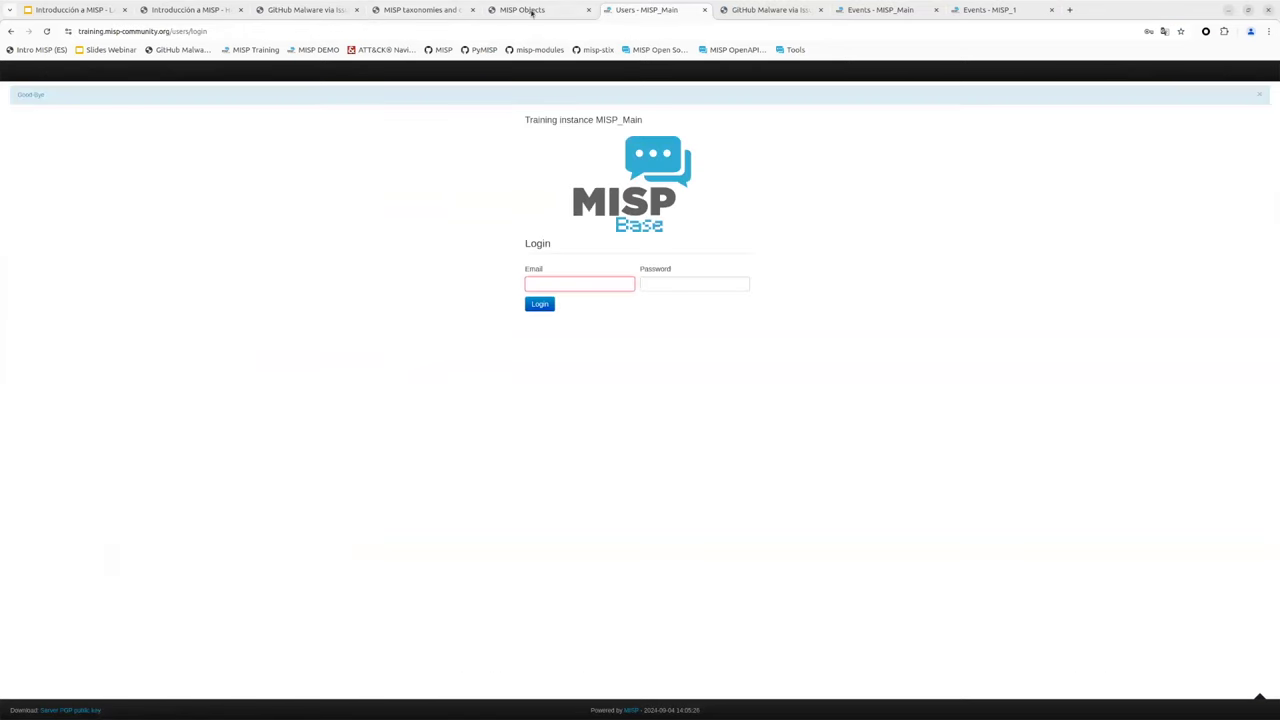
# - Log in to the MISP training instance with the first saved account's e-mail and password
pyautogui.click(272, 49)
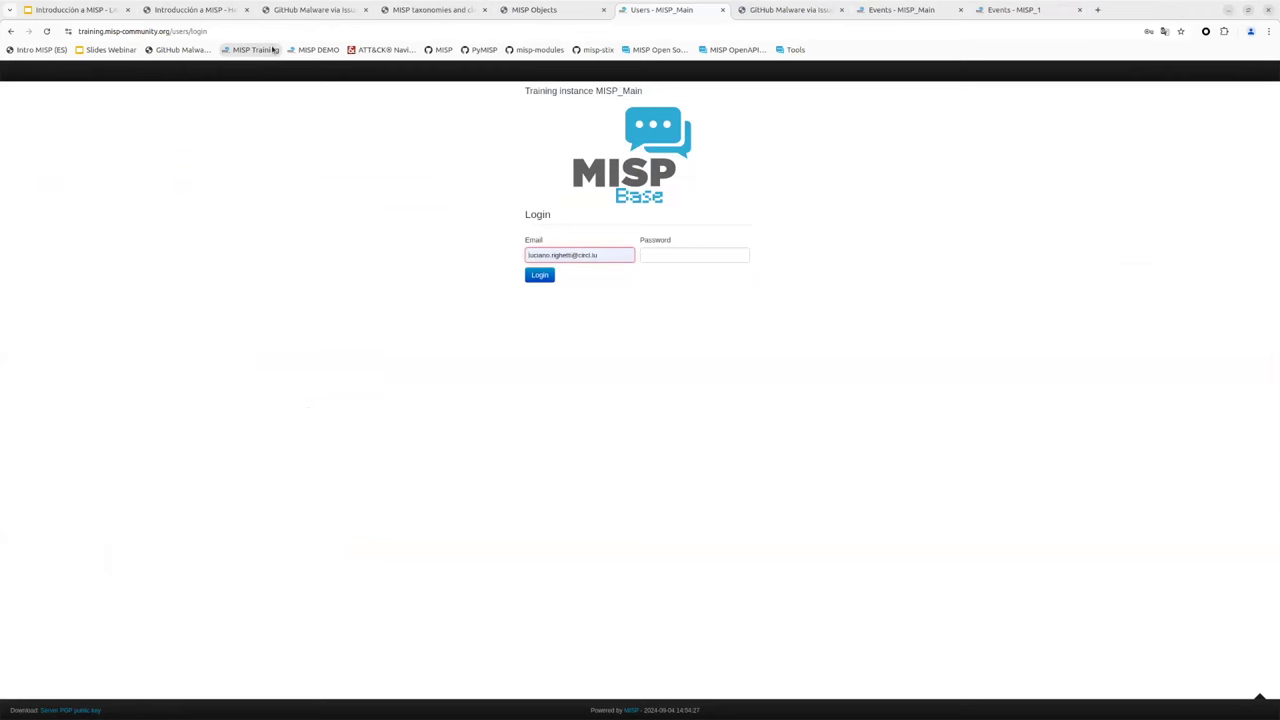
pyautogui.click(671, 255)
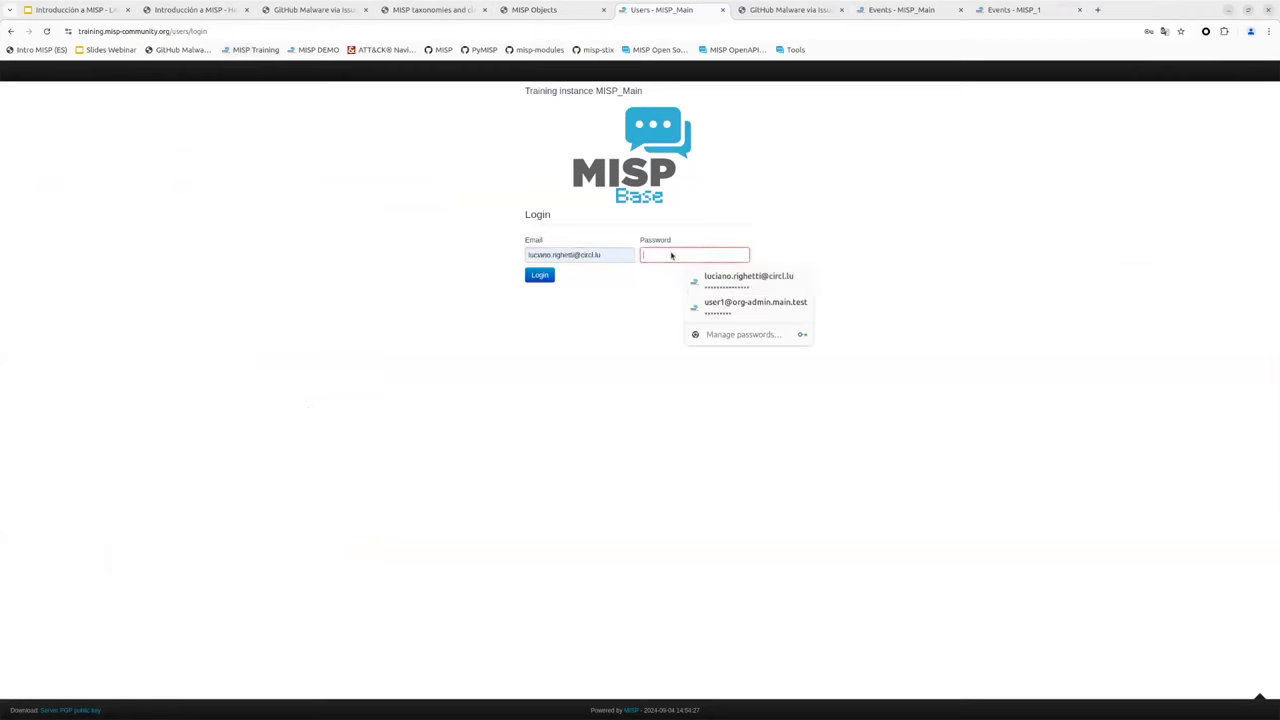
pyautogui.click(711, 278)
pyautogui.click(541, 276)
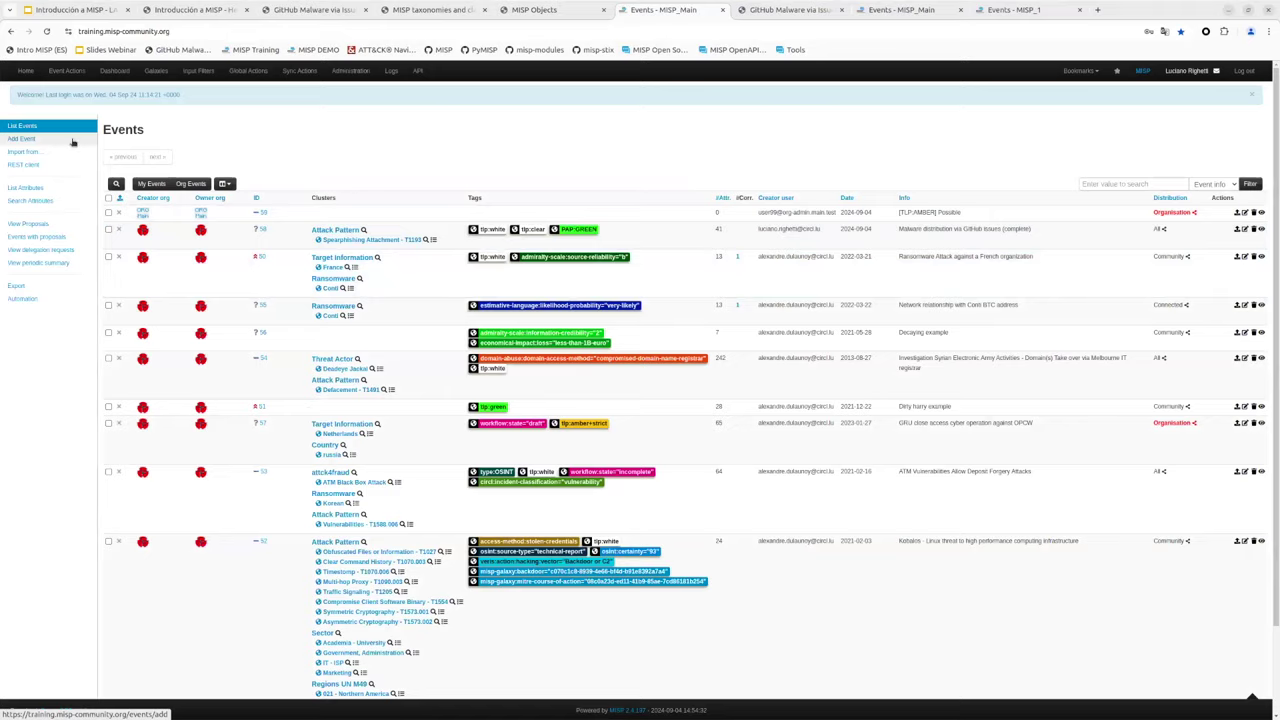
# - Create an event with the info "Malware distribution via GitHub issues", keeping the default date, distribution, threat level and analysis
pyautogui.click(72, 140)
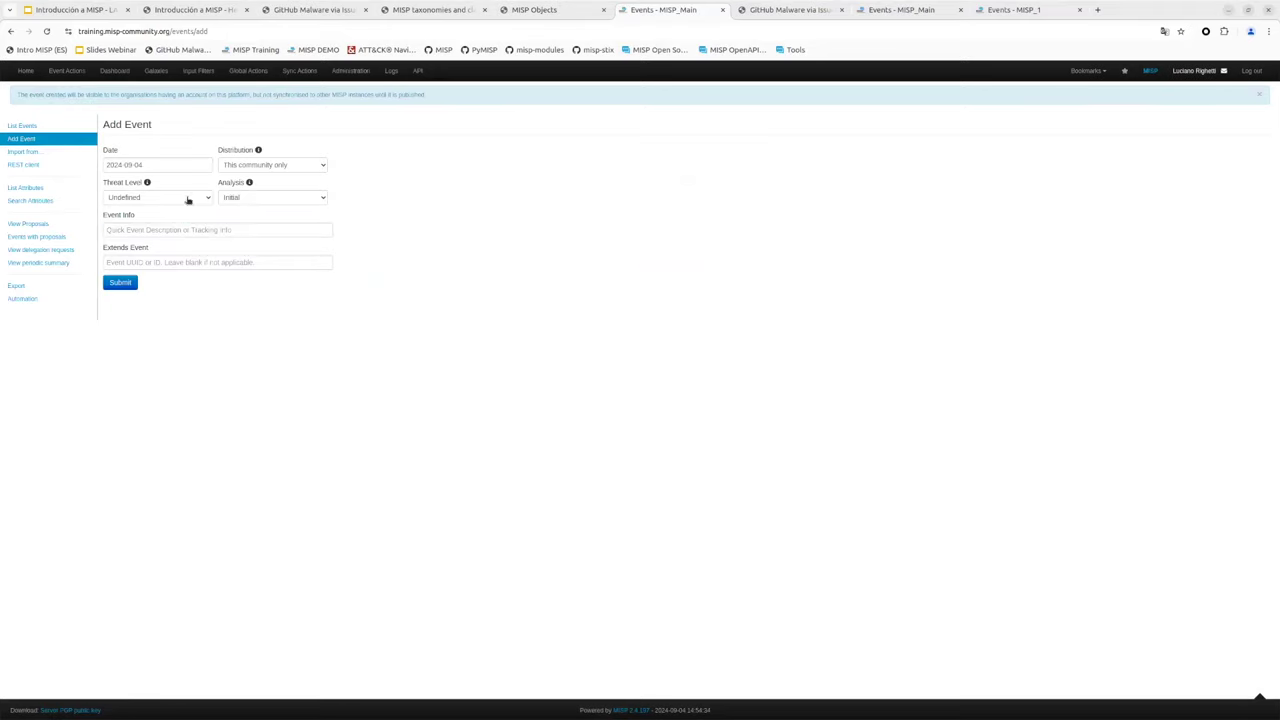
pyautogui.hotkey('ctrl', '+')
pyautogui.hotkey('ctrl', '+')
pyautogui.hotkey('ctrl', '+')
pyautogui.hotkey('ctrl', '-')
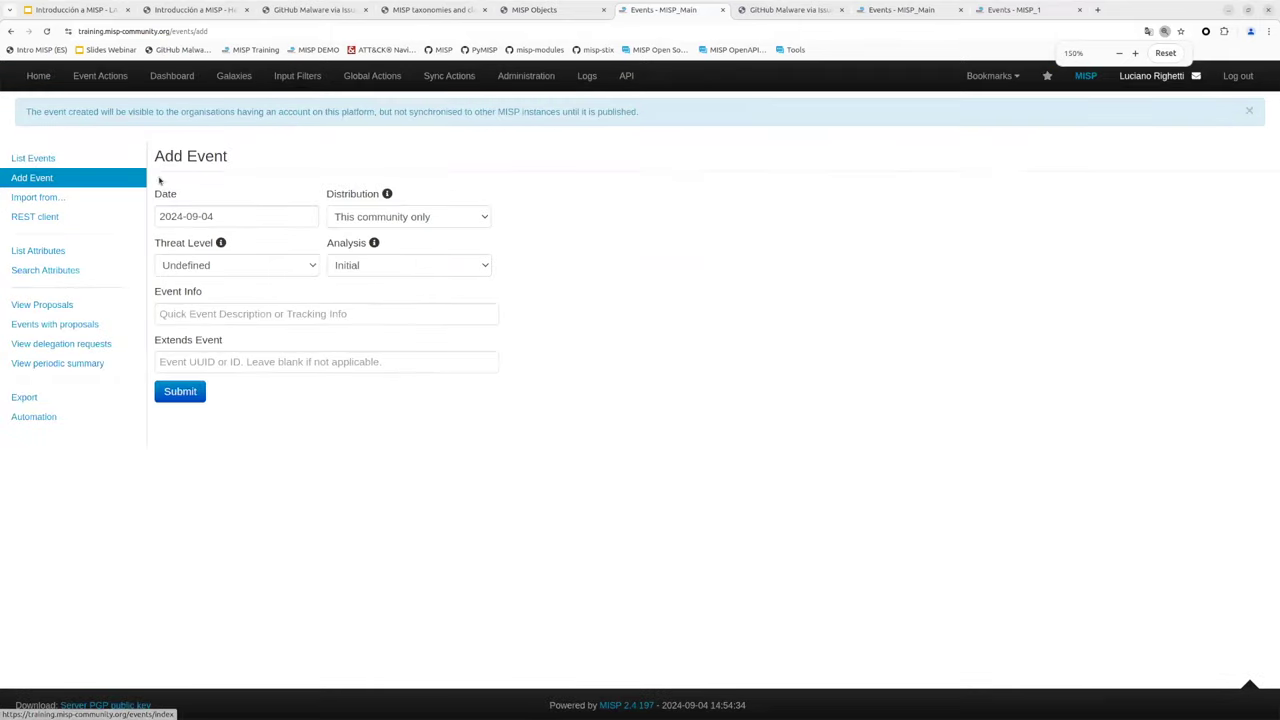
pyautogui.click(1248, 111)
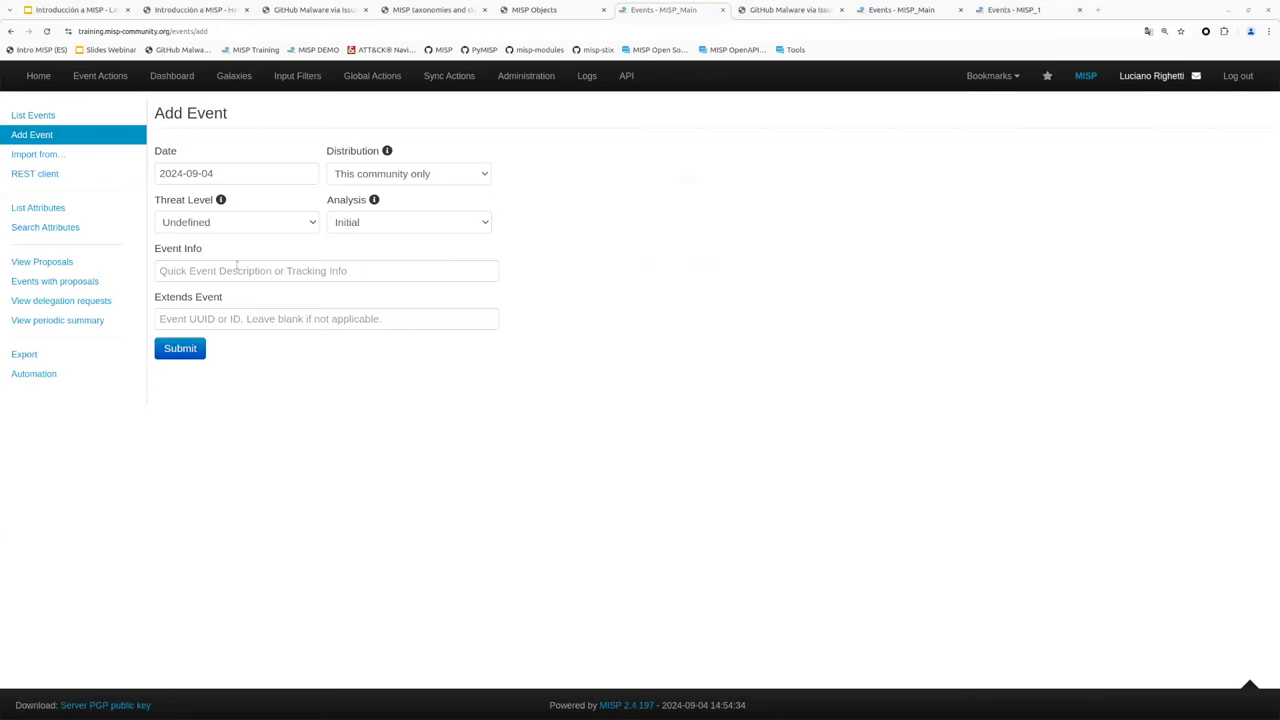
pyautogui.click(195, 253)
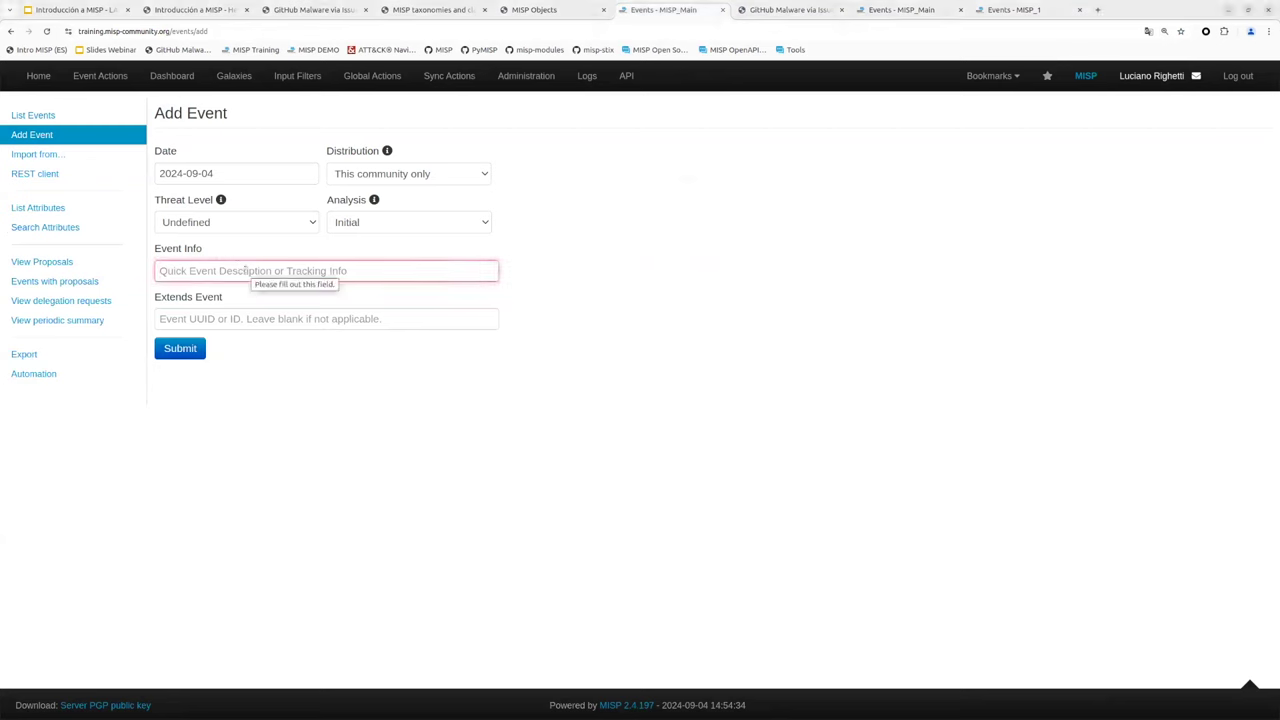
pyautogui.write('Ma')
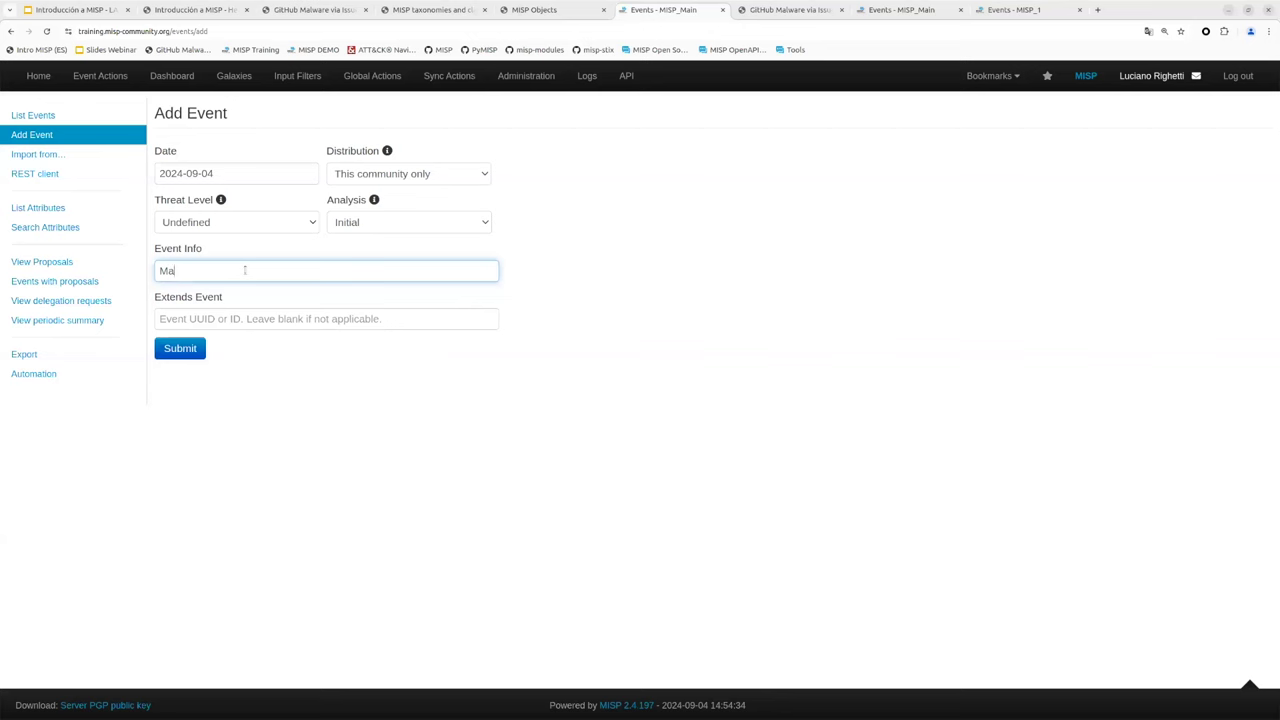
pyautogui.write('lware distribution via GitHub issues')
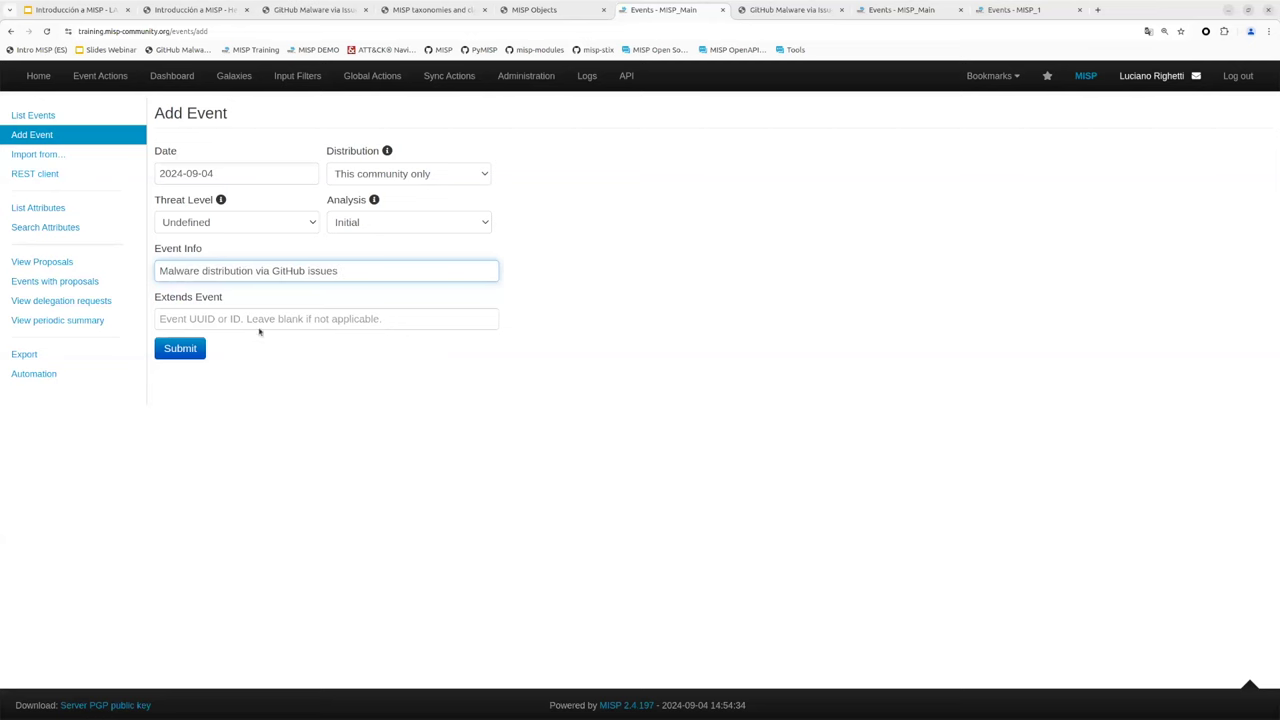
pyautogui.click(201, 349)
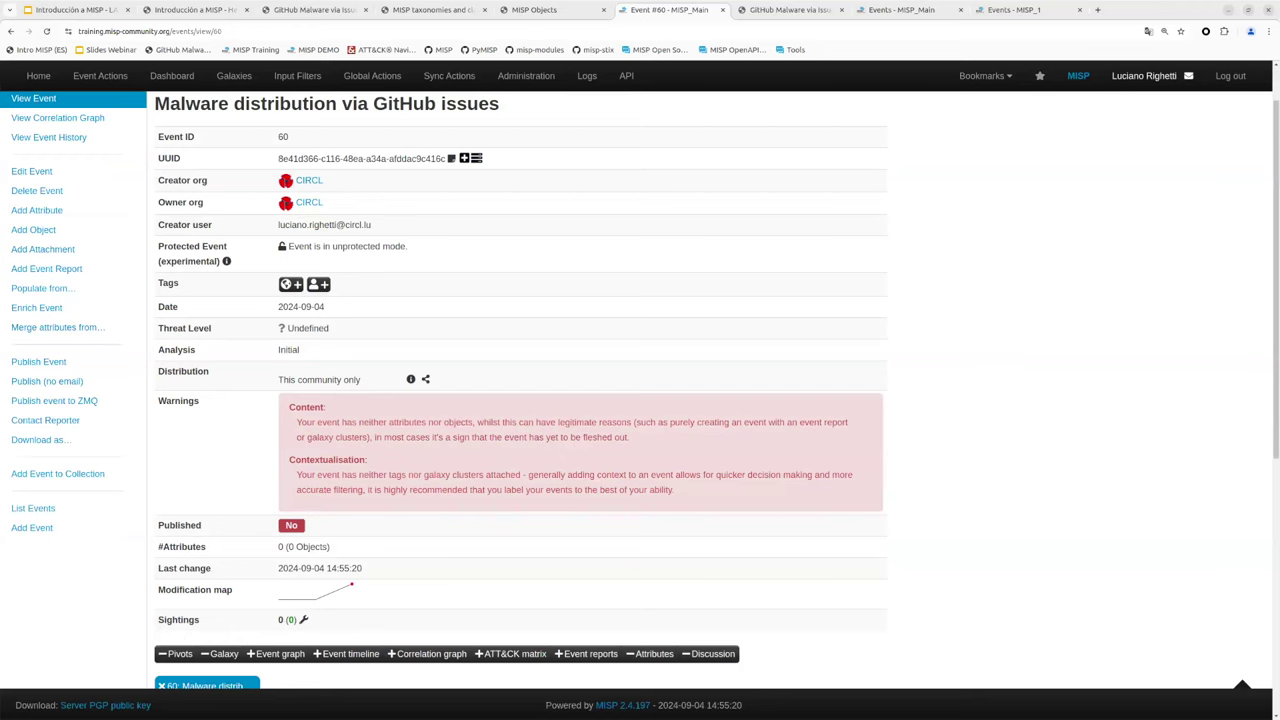
# - Copy the MediaFire download URL for fix.zip from the first e-mail's text in the GitHub malware note
pyautogui.click(305, 10)
pyautogui.hotkey('ctrl', '+')
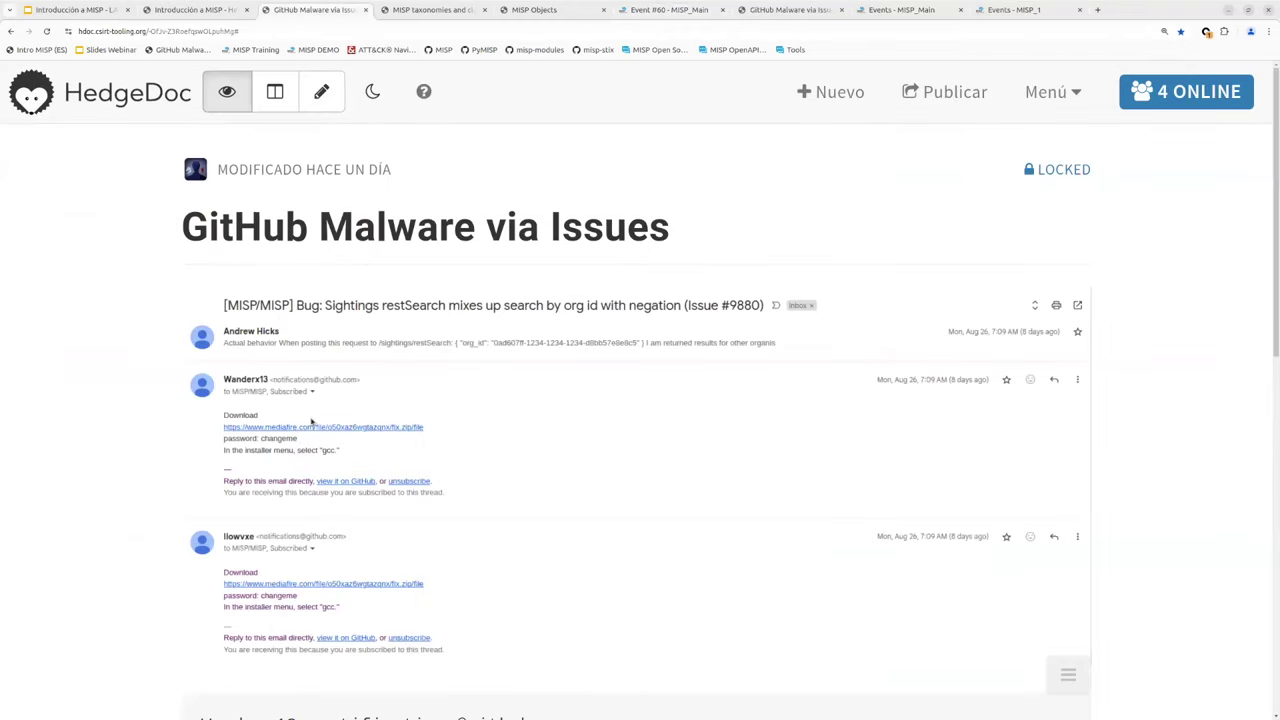
pyautogui.scroll(-4, 290, 447)
pyautogui.scroll(-4, 290, 447)
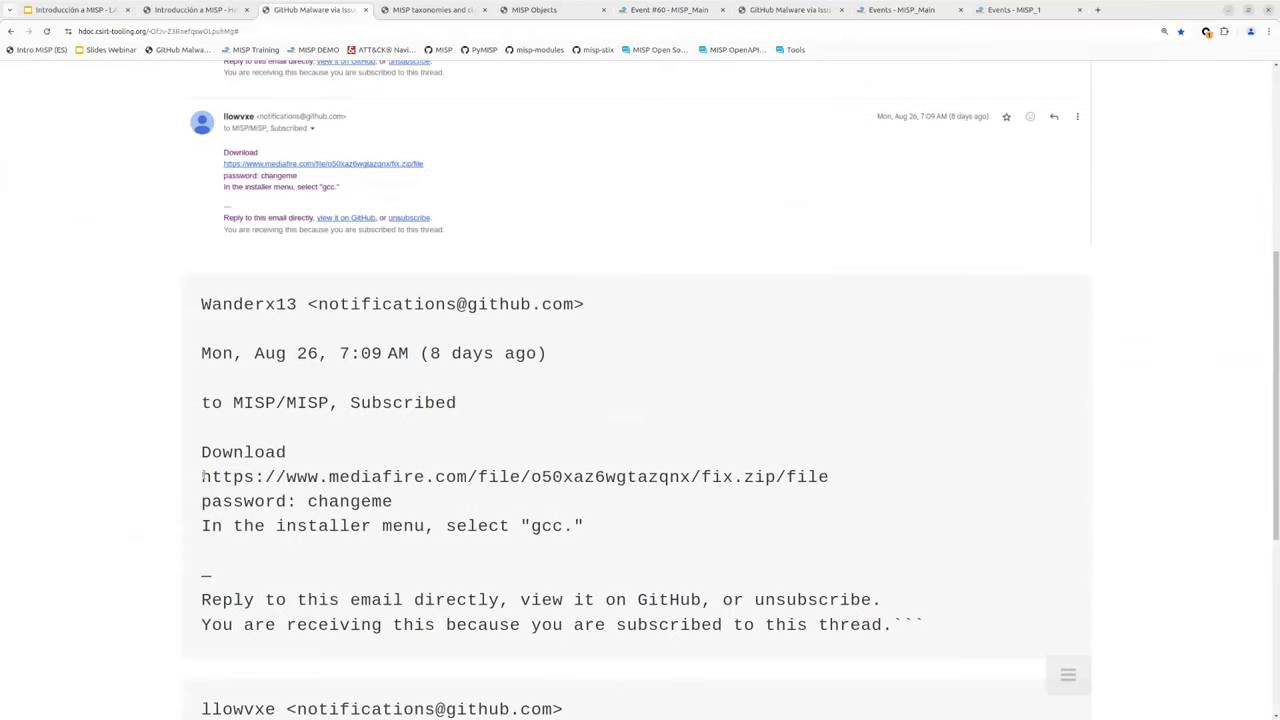
pyautogui.moveTo(204, 478); pyautogui.dragTo(828, 472)
pyautogui.hotkey('ctrl', 'c')
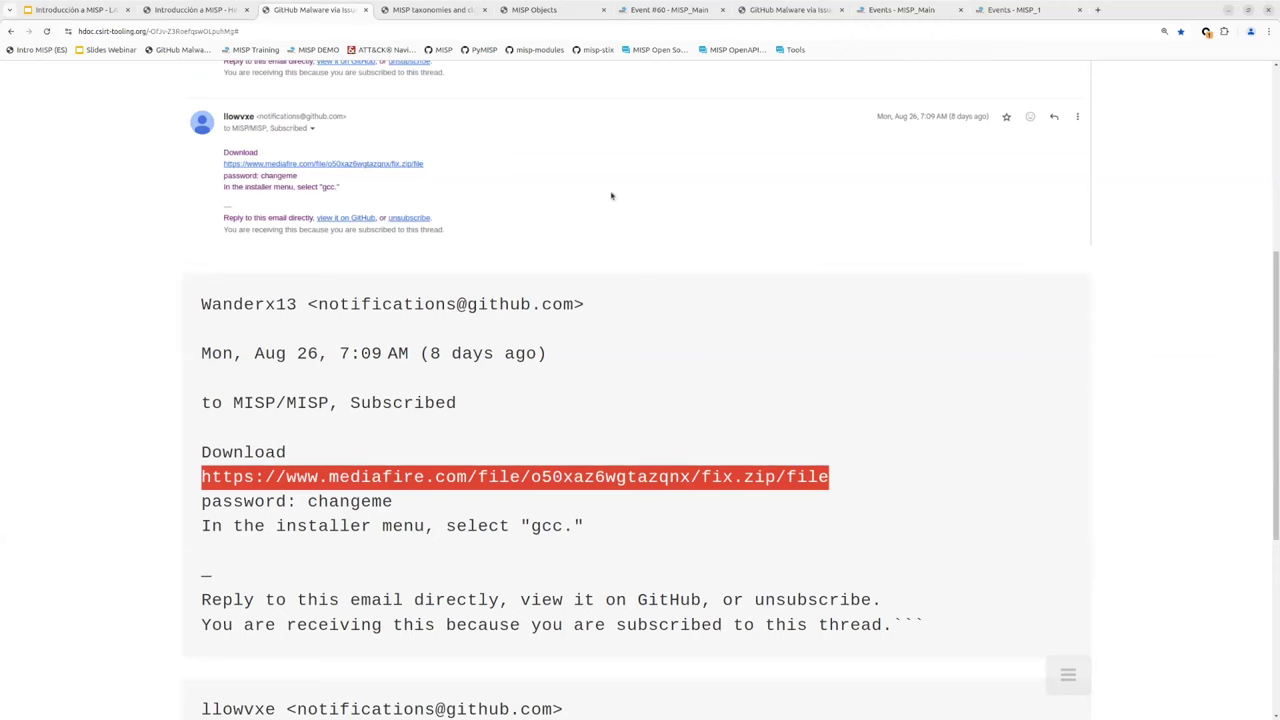
# - Start adding an object to the new MISP event, choosing the network url template from All Objects
pyautogui.click(648, 9)
pyautogui.scroll(-3, 210, 364)
pyautogui.scroll(2, 210, 364)
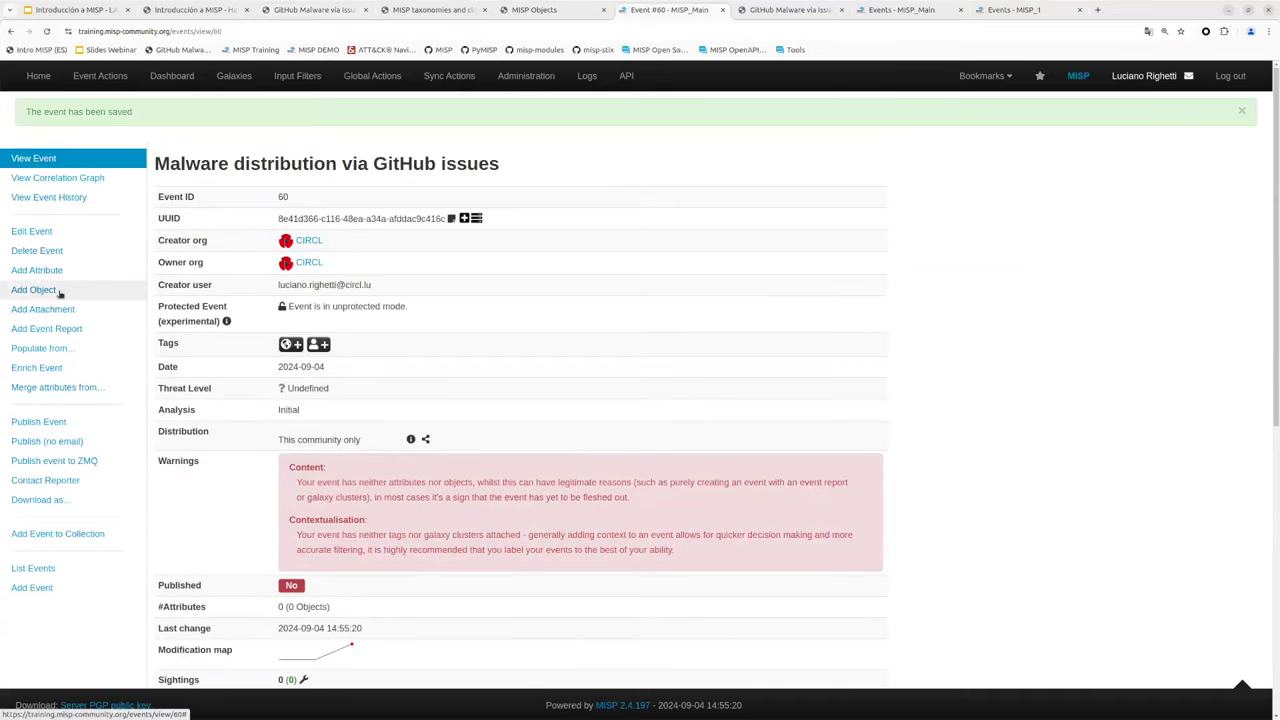
pyautogui.click(59, 291)
pyautogui.click(211, 301)
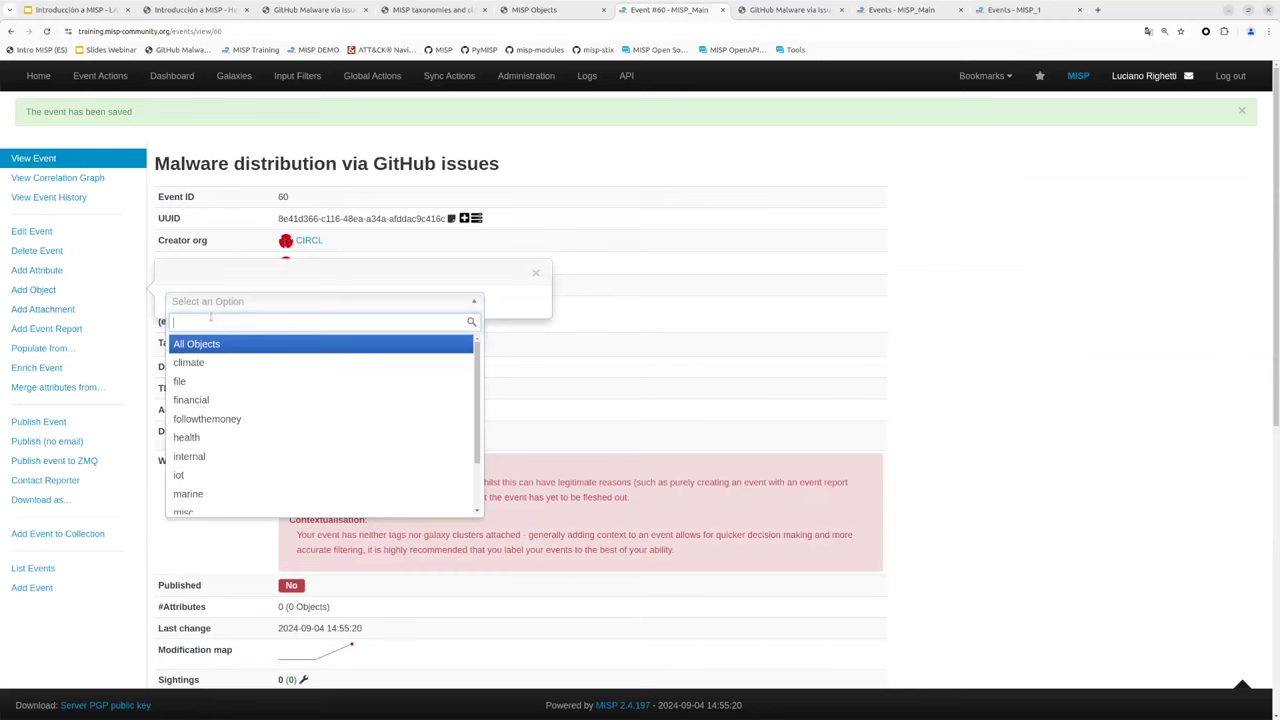
pyautogui.click(215, 346)
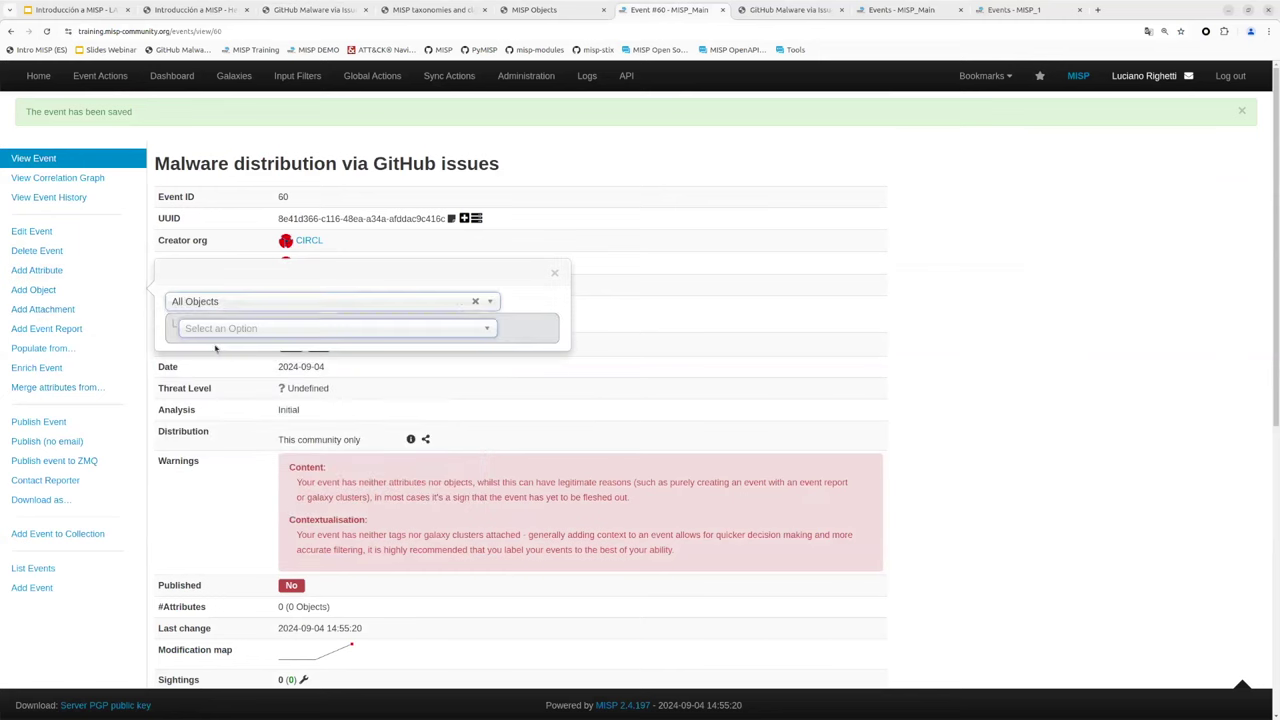
pyautogui.click(220, 335)
pyautogui.write('url')
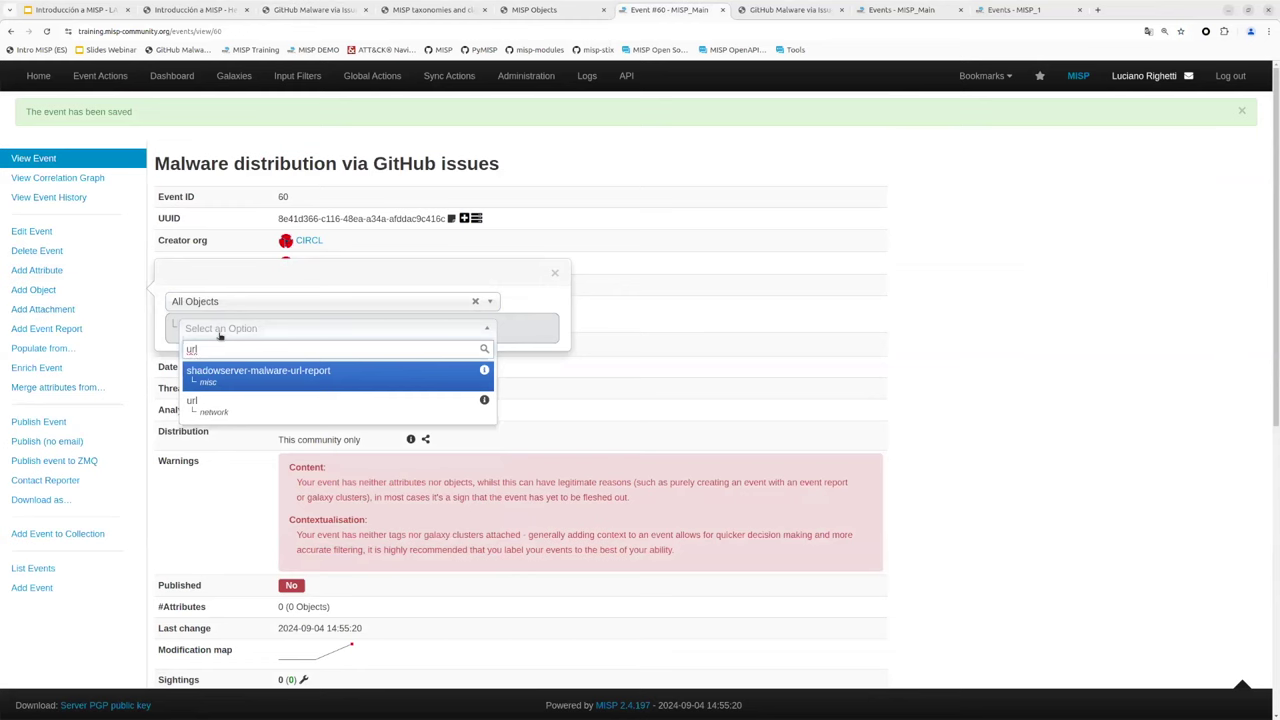
pyautogui.click(228, 405)
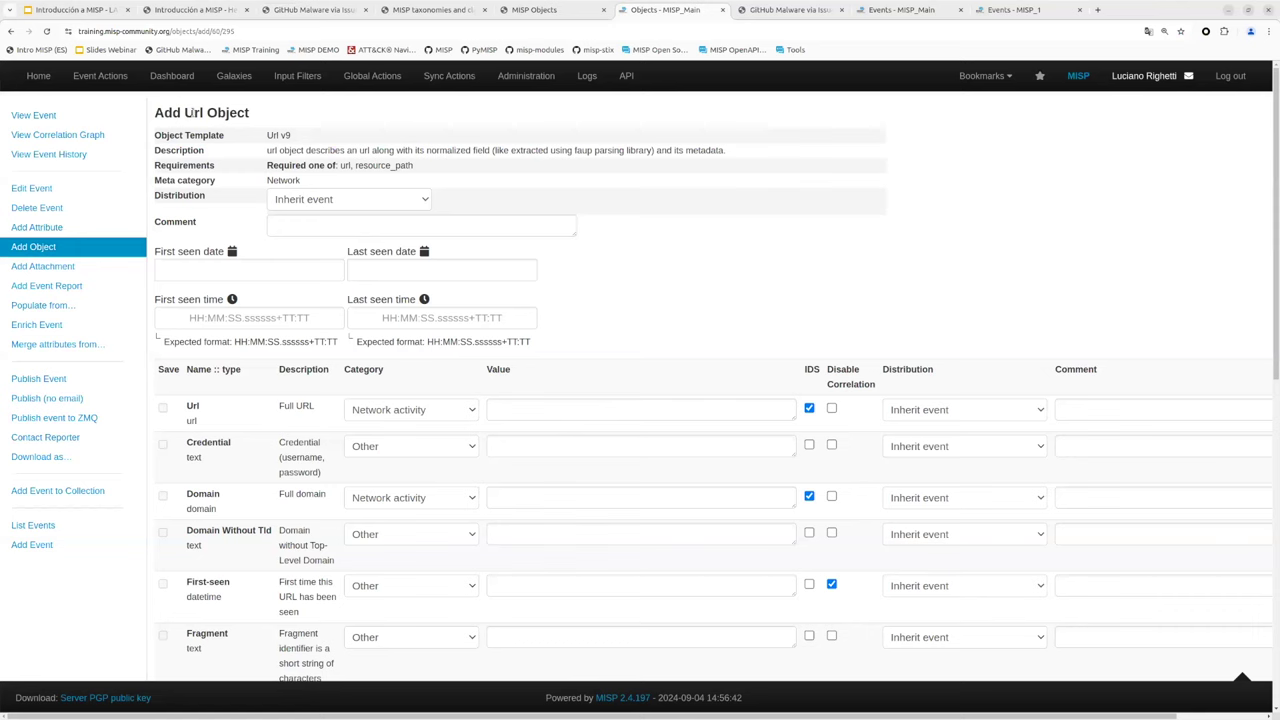
pyautogui.click(500, 409)
pyautogui.hotkey('ctrl', 'v')
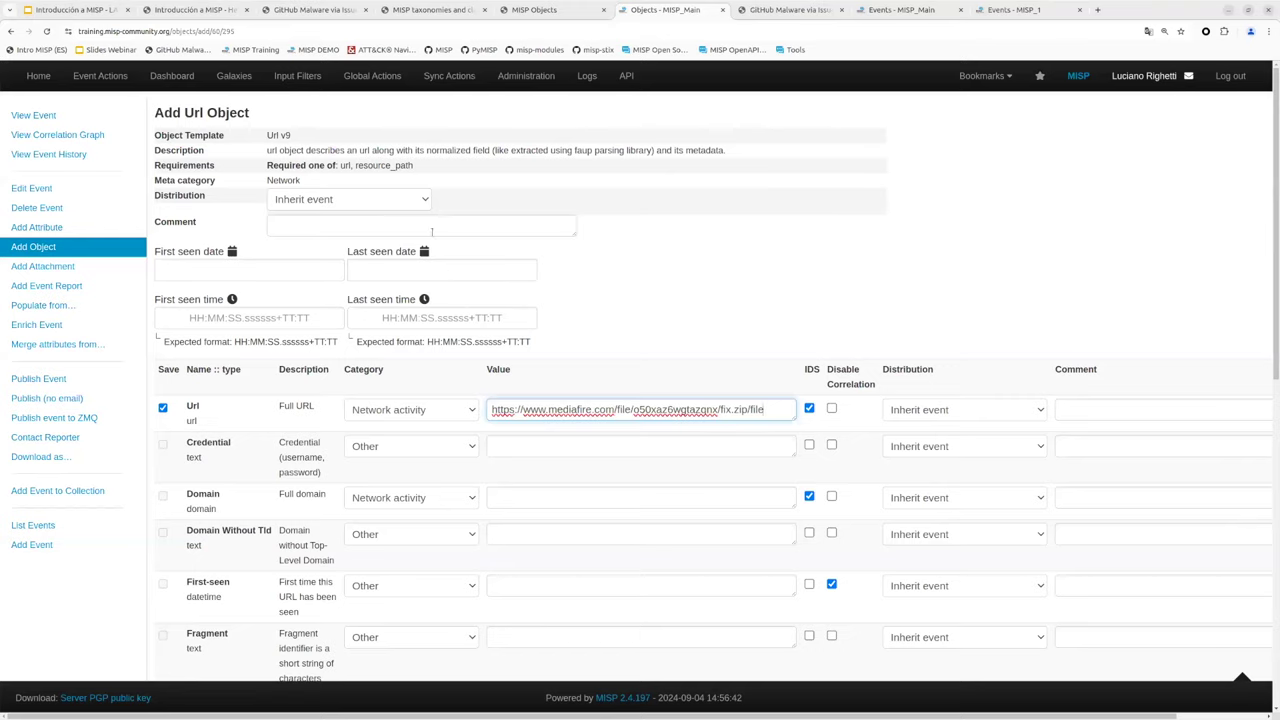
pyautogui.scroll(-7, 710, 340)
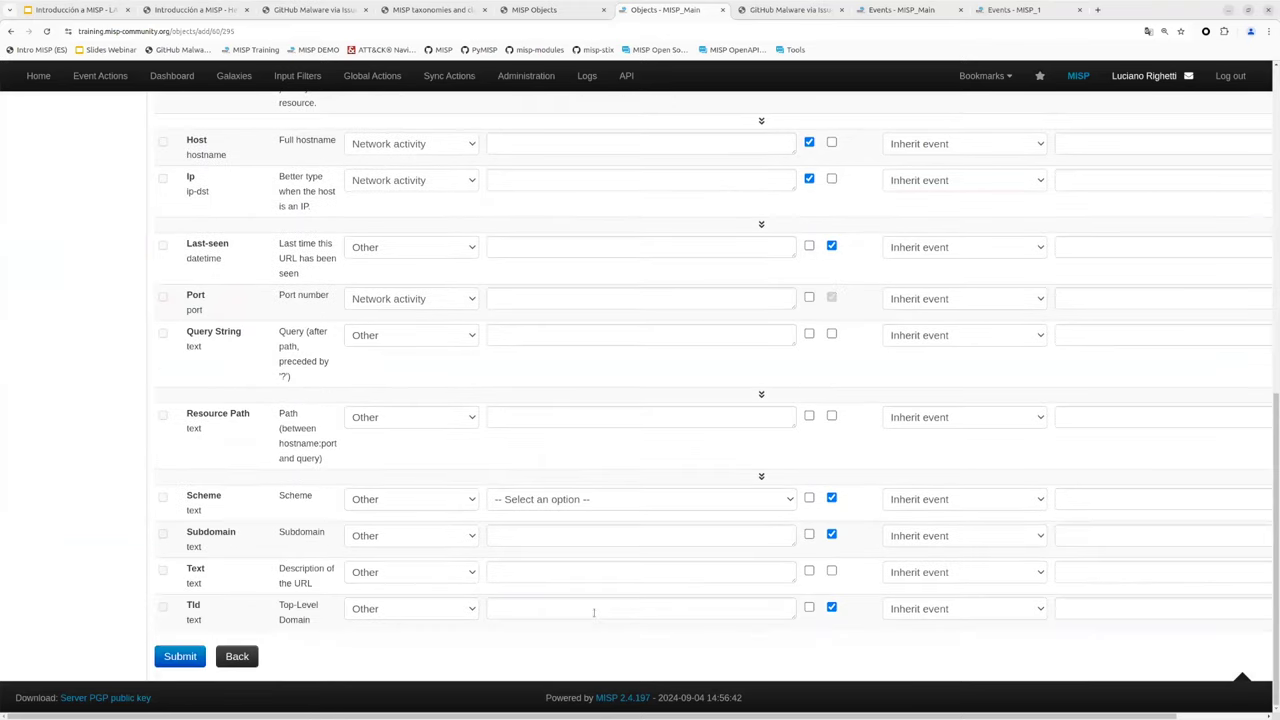
pyautogui.click(180, 656)
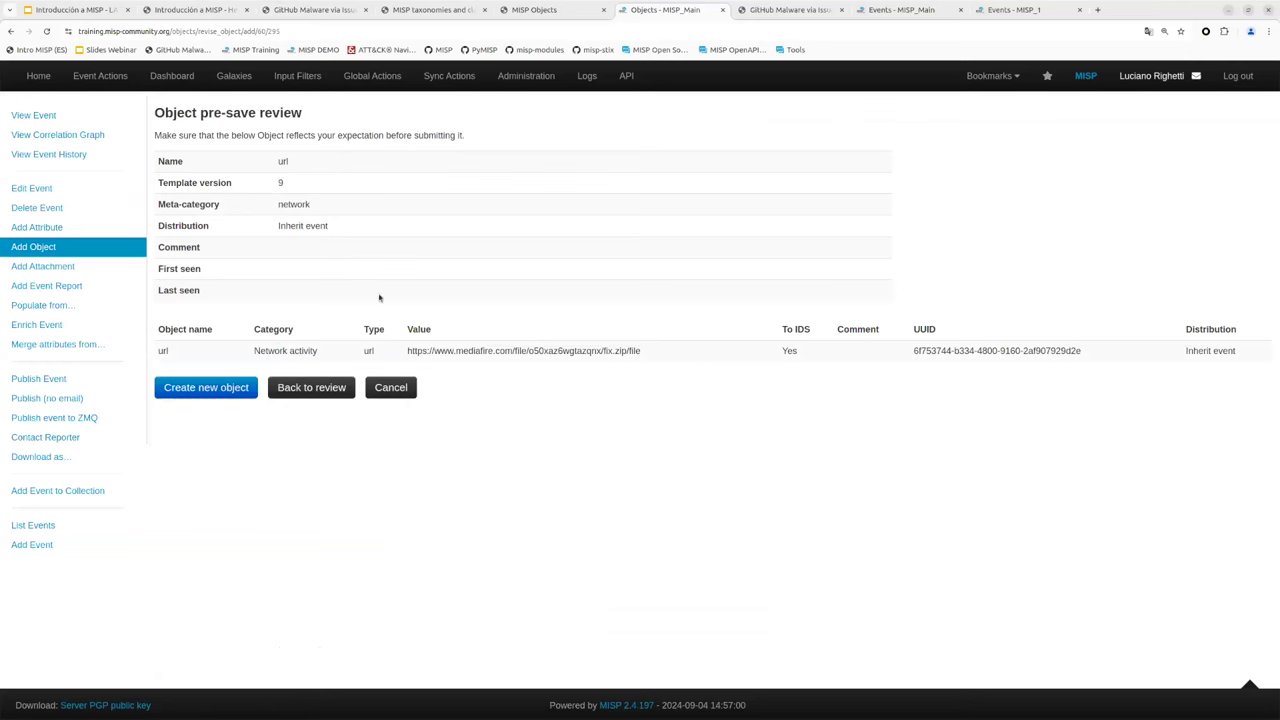
pyautogui.click(220, 393)
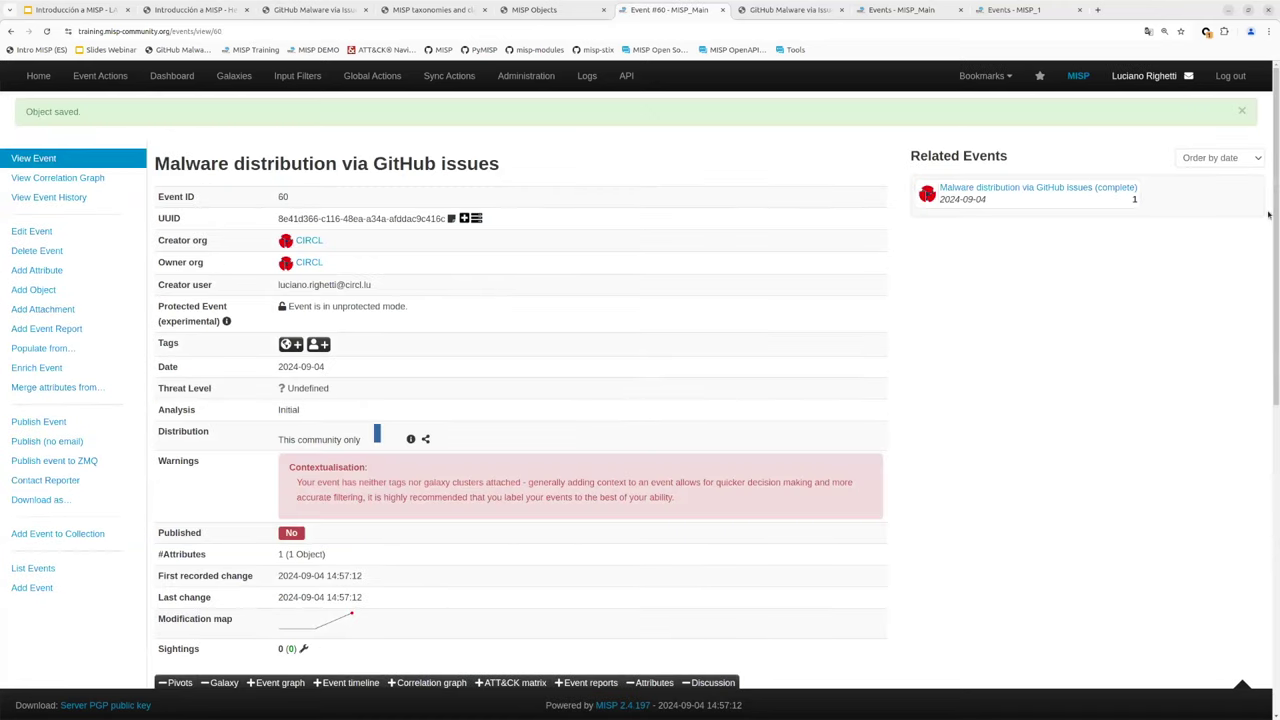
pyautogui.moveTo(1270, 208); pyautogui.dragTo(1270, 415)
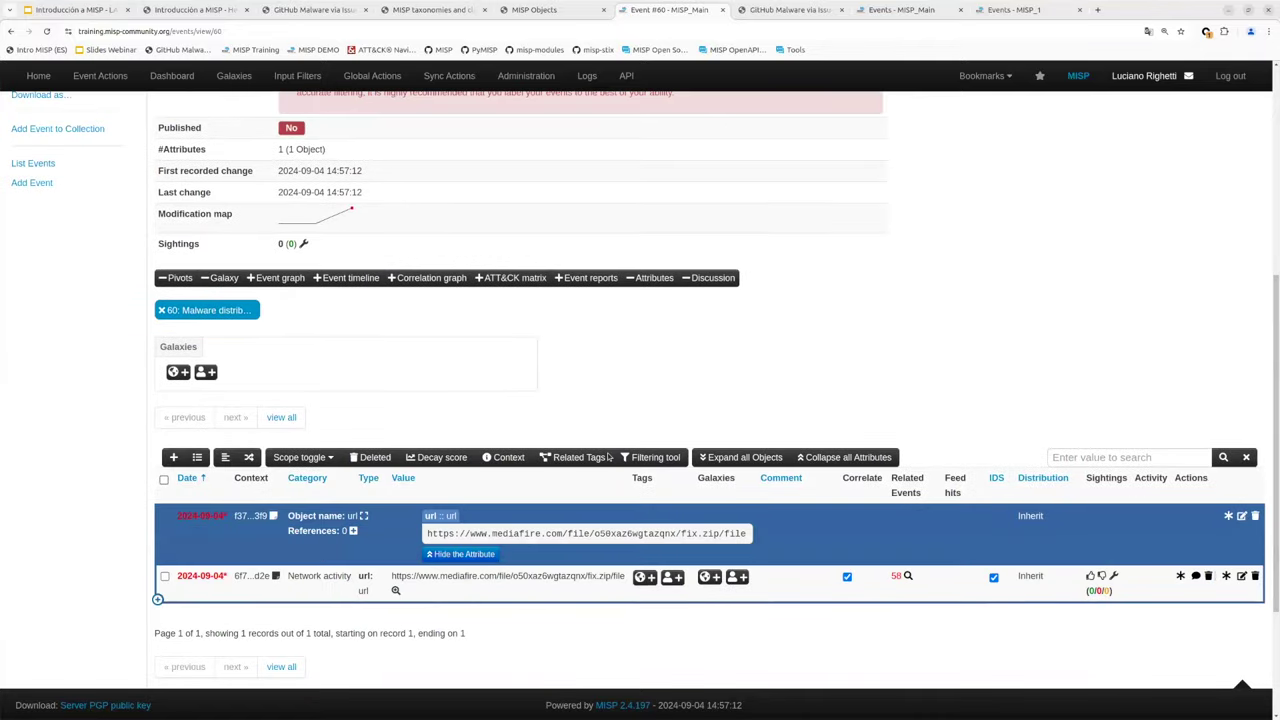
pyautogui.scroll(5, 681, 397)
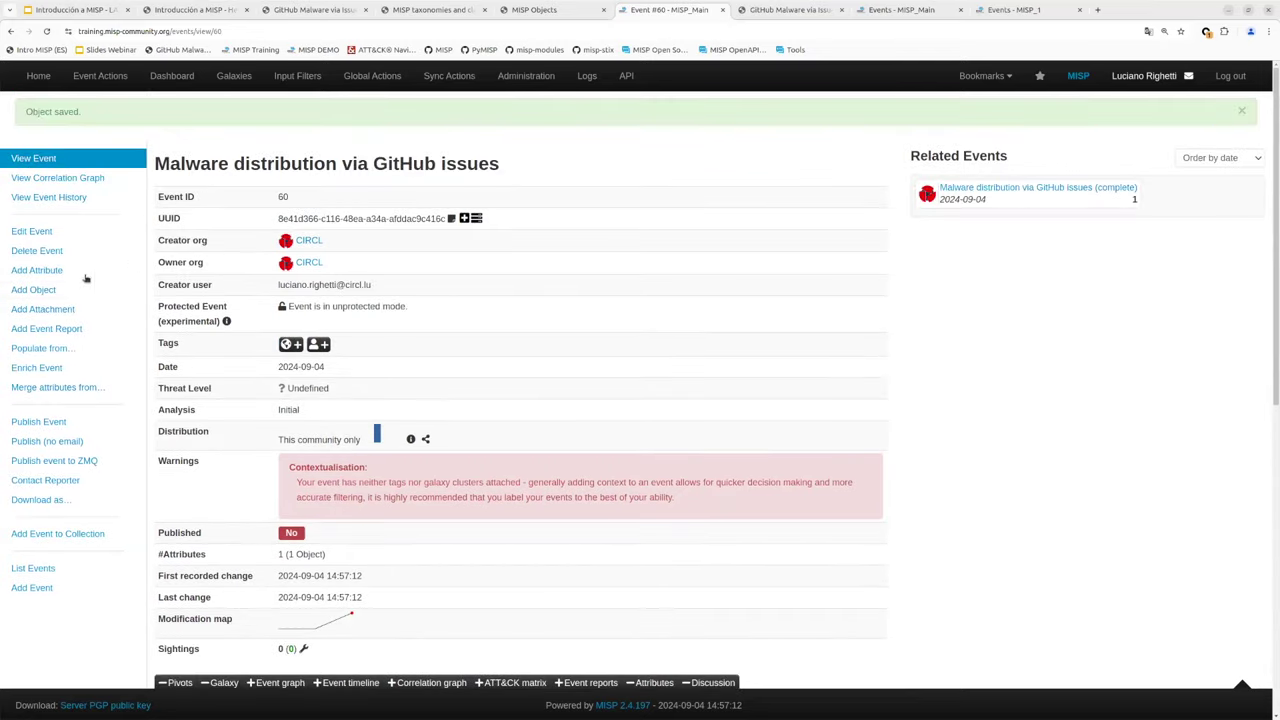
# - Start adding an attachment to the event and choose fix.zip from the subfolder inside the cases folder
pyautogui.click(82, 304)
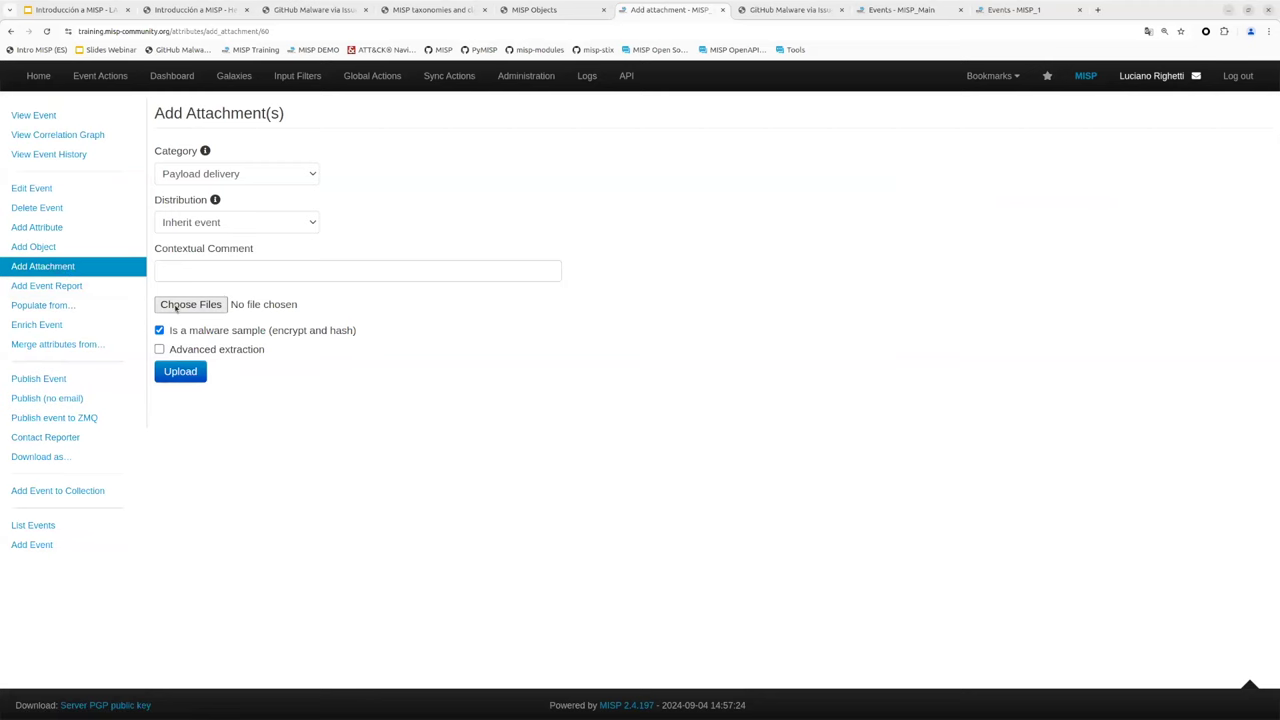
pyautogui.click(176, 308)
pyautogui.write('case')
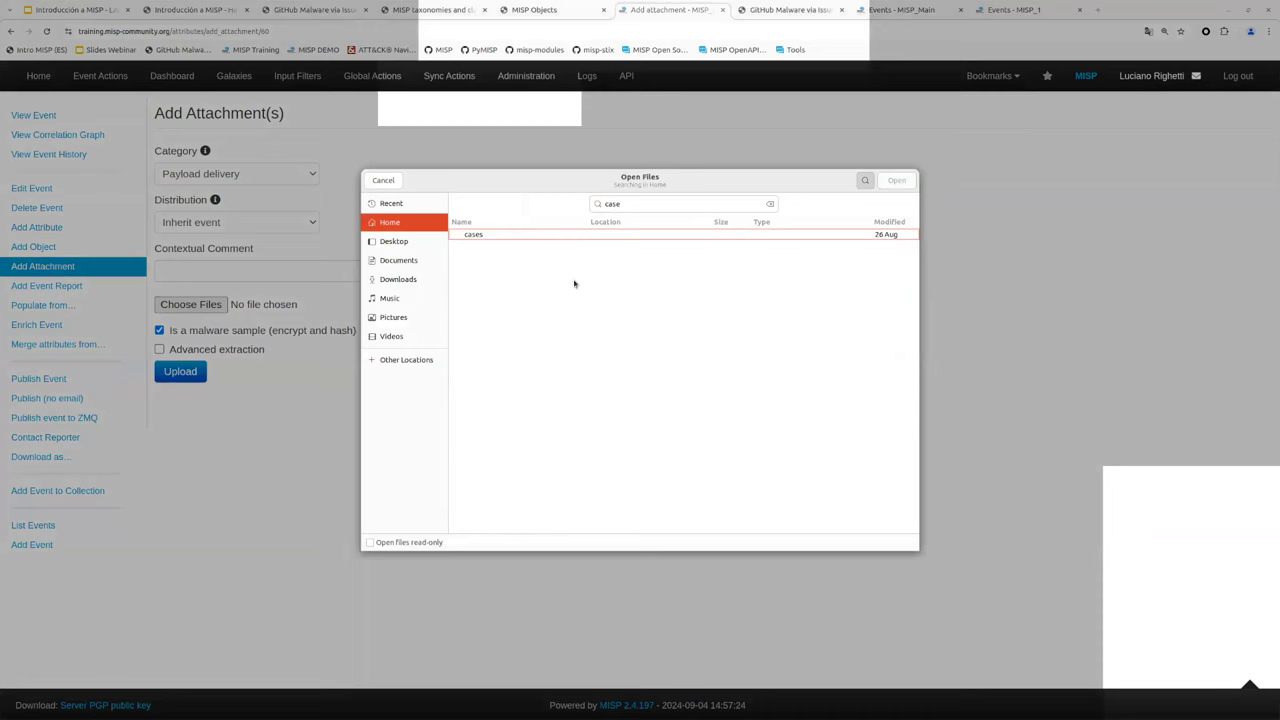
pyautogui.doubleClick(491, 234)
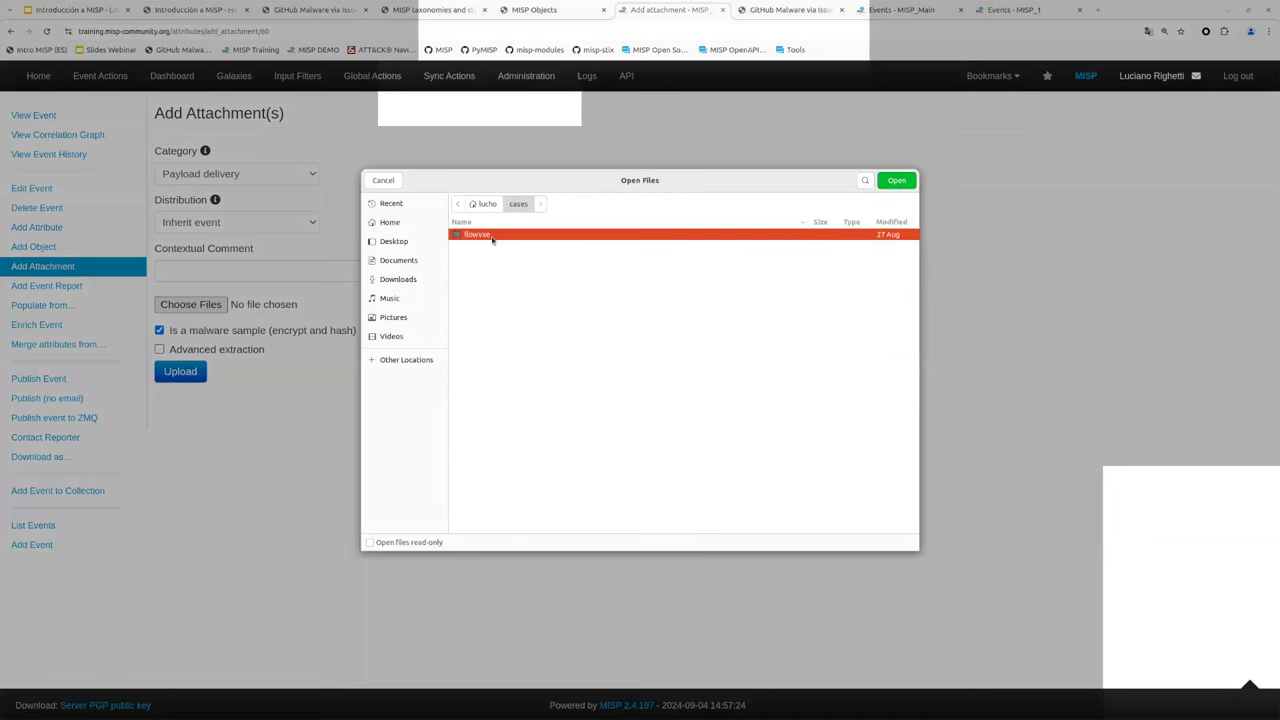
pyautogui.doubleClick(491, 236)
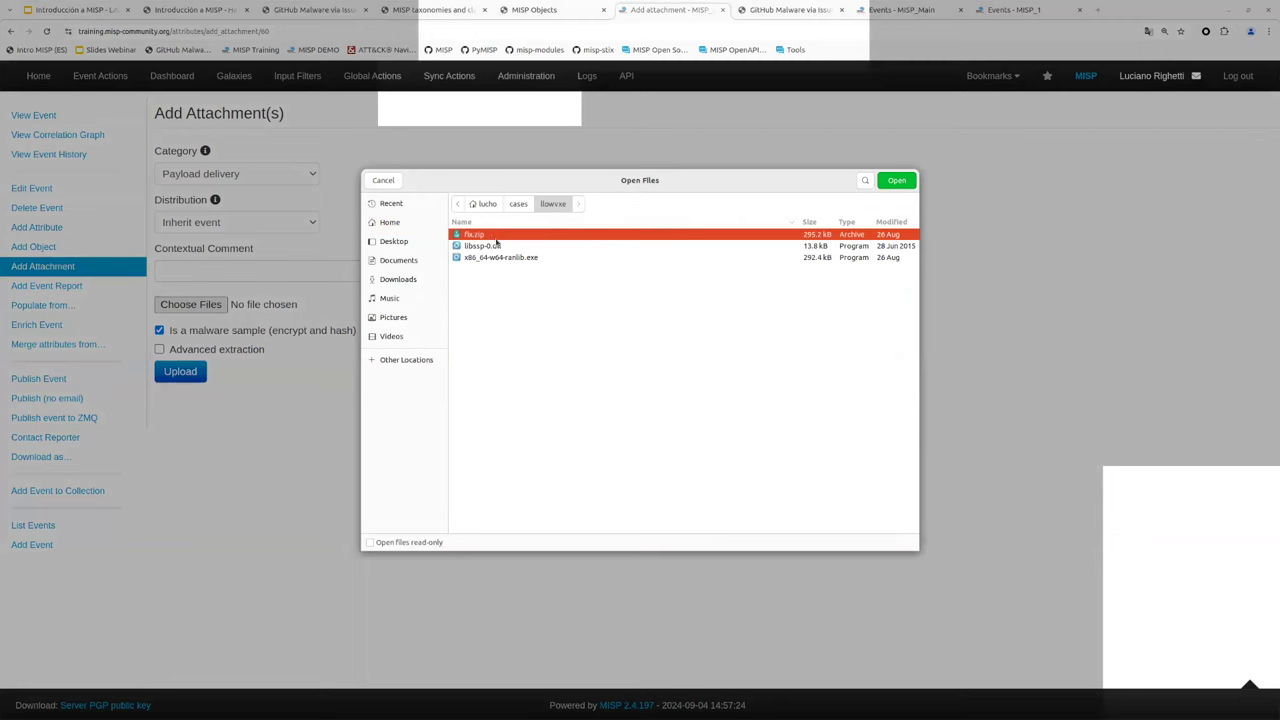
pyautogui.click(507, 246)
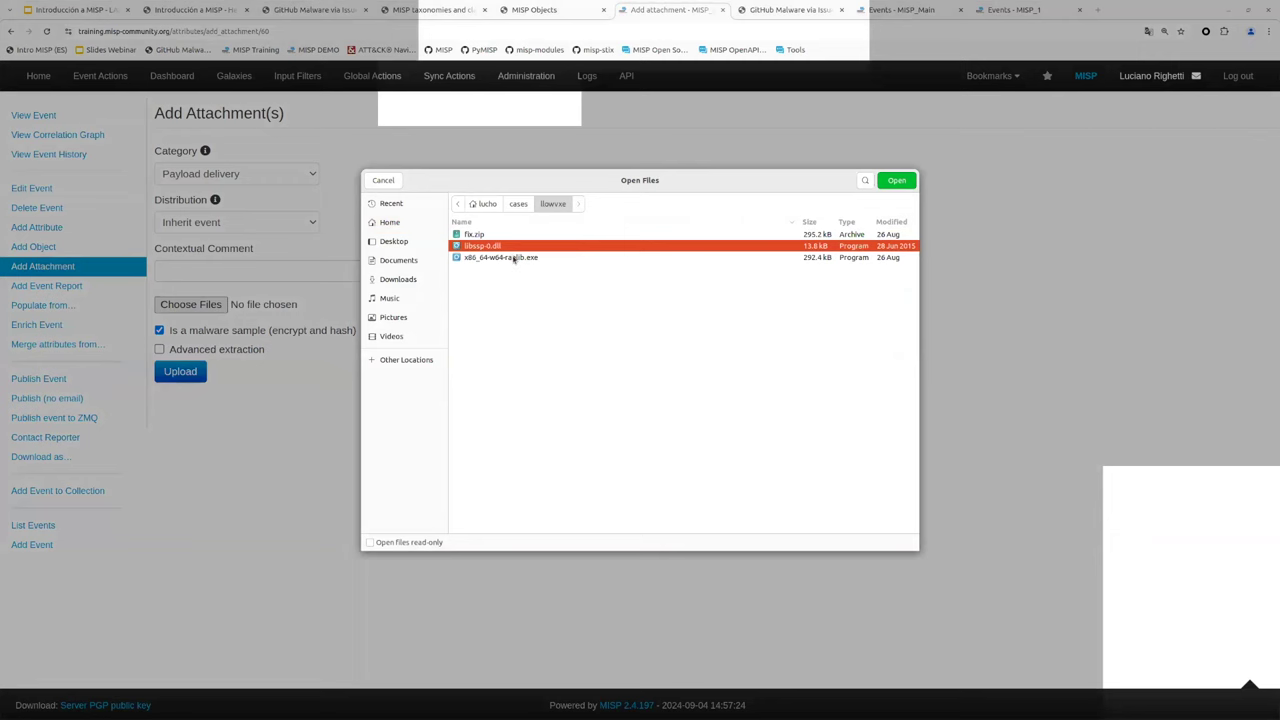
pyautogui.click(513, 258)
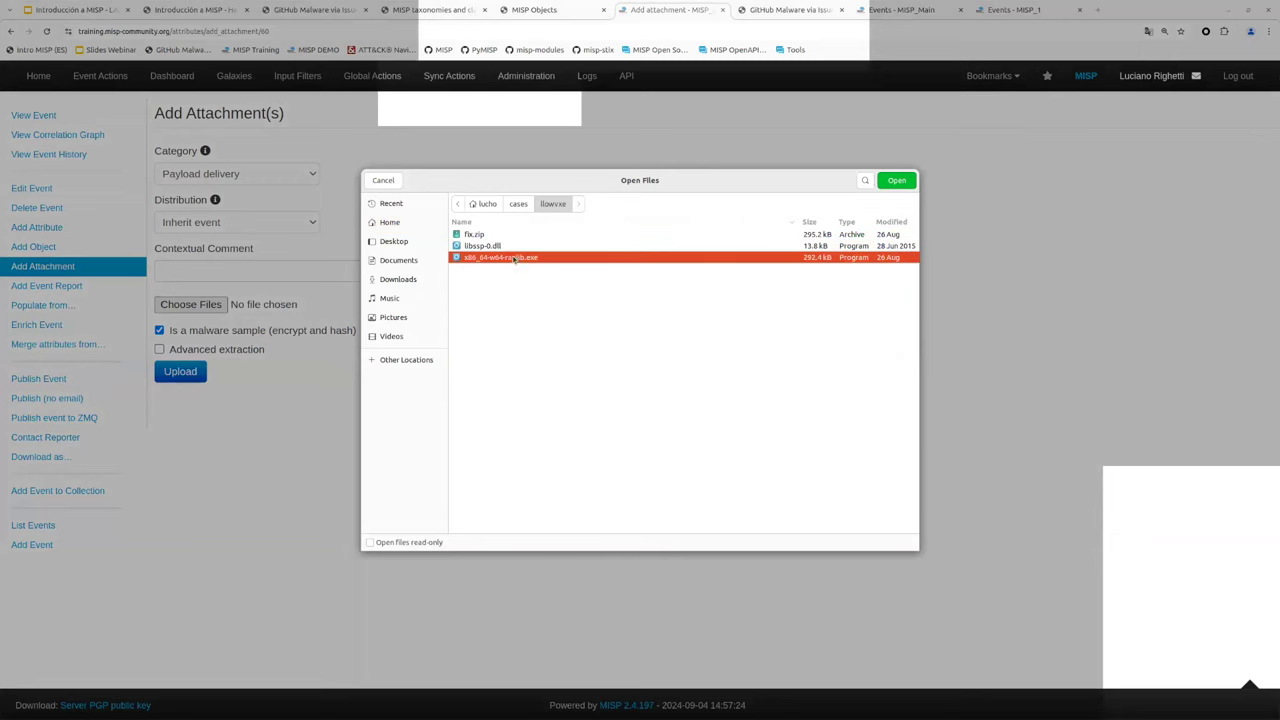
pyautogui.click(513, 238)
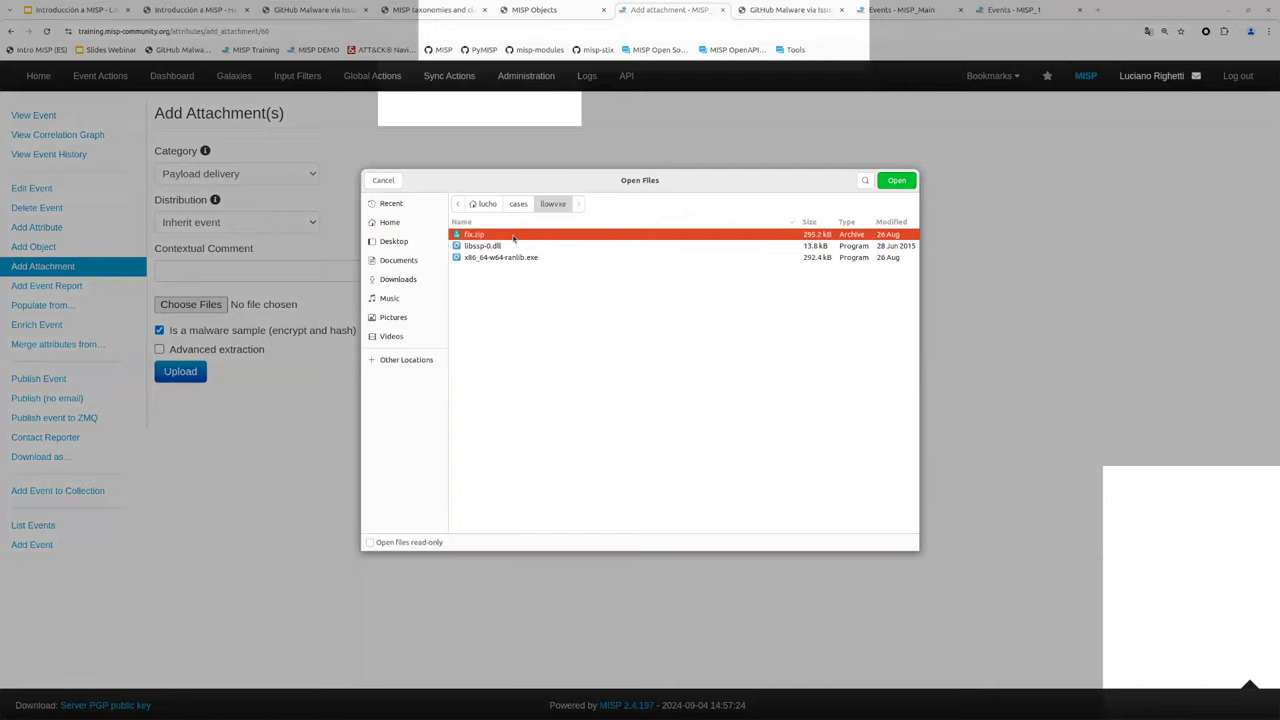
pyautogui.doubleClick(513, 238)
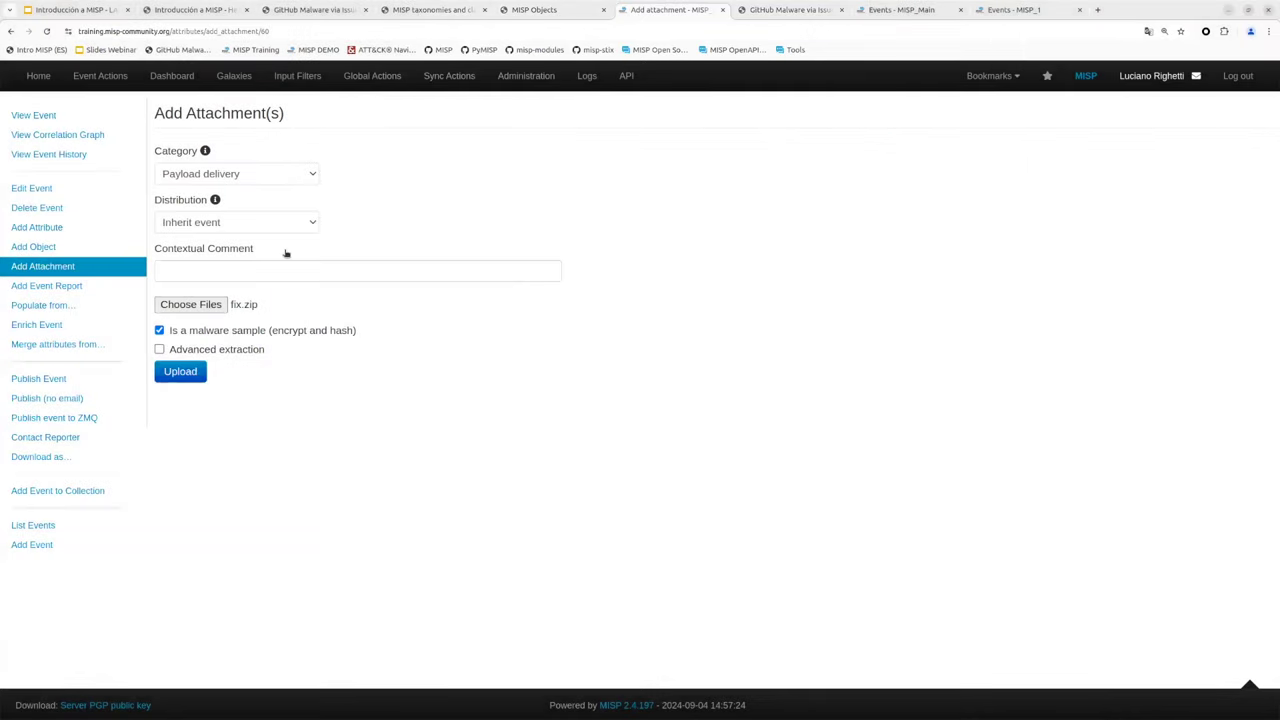
# - Upload fix.zip as a malware sample with category Payload delivery and inherited distribution, and review the attributes created in the event
pyautogui.click(238, 175)
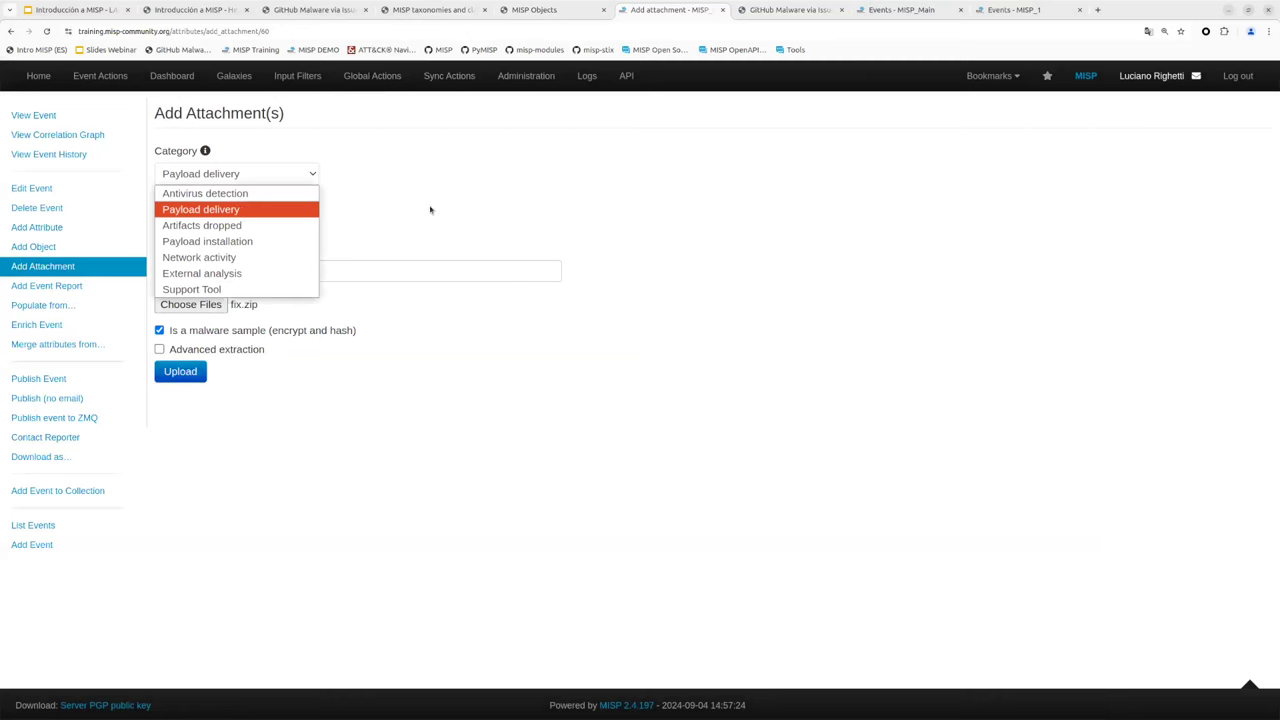
pyautogui.click(296, 209)
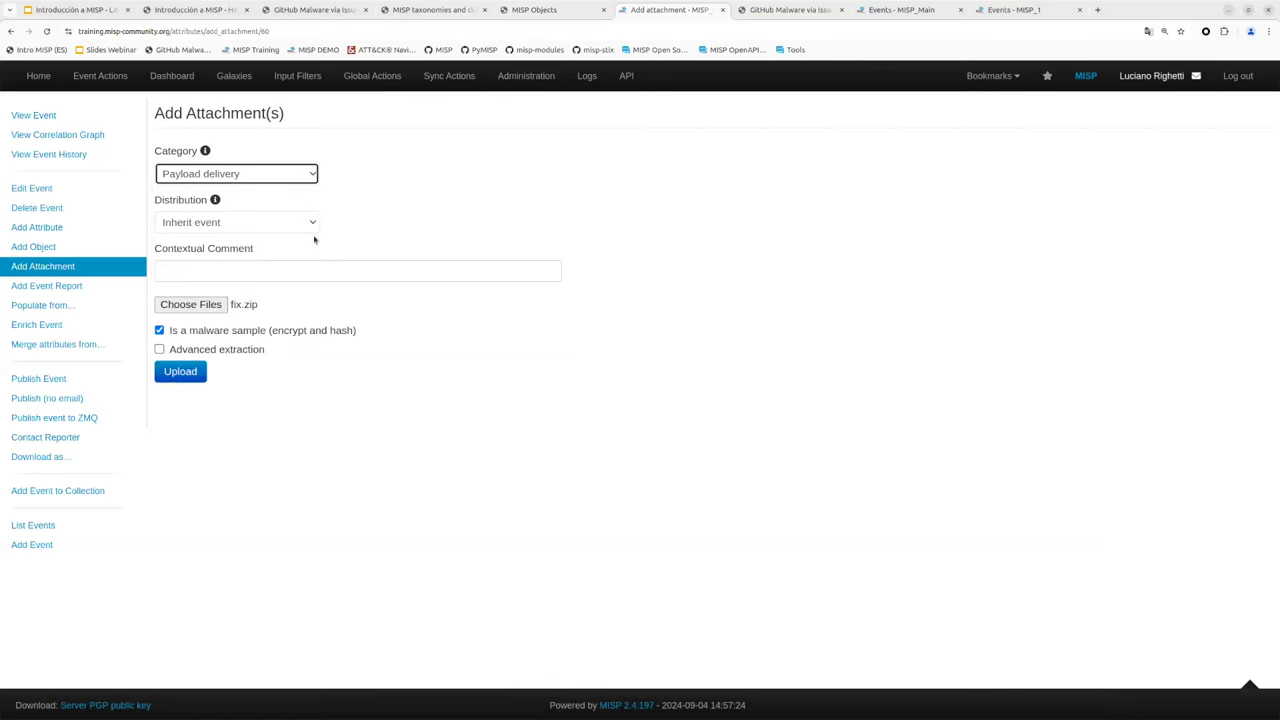
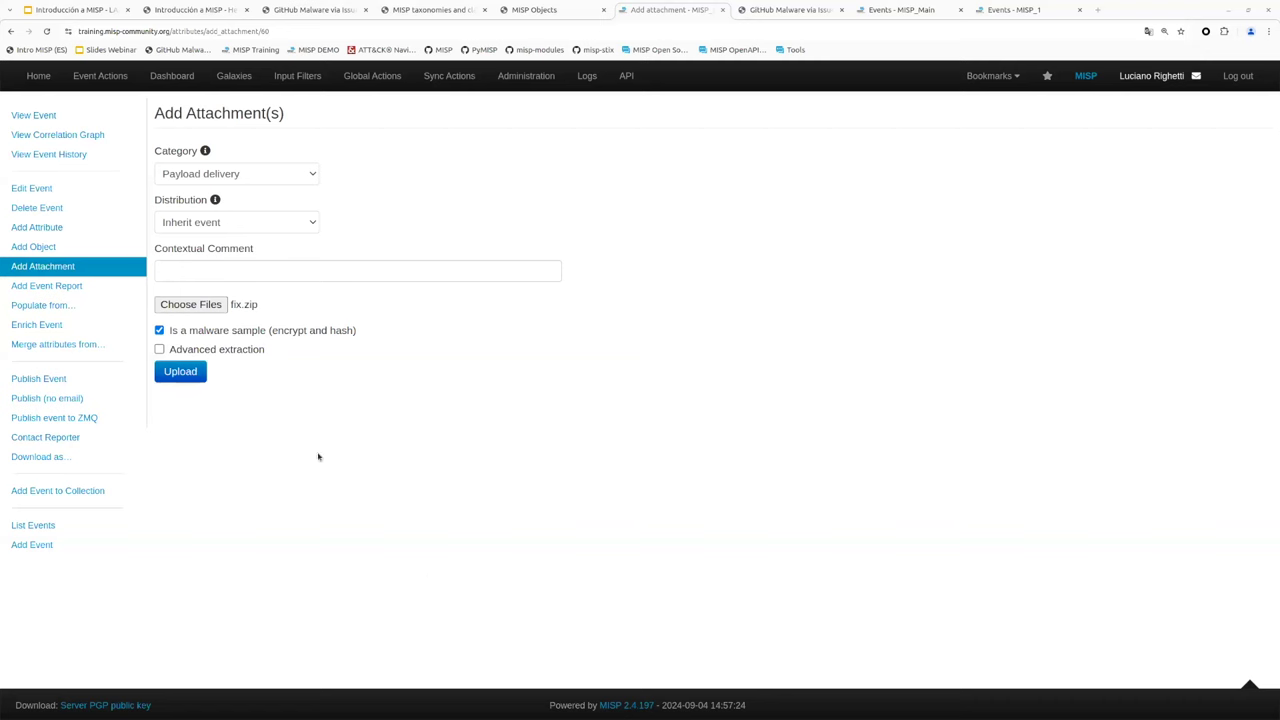
pyautogui.click(194, 379)
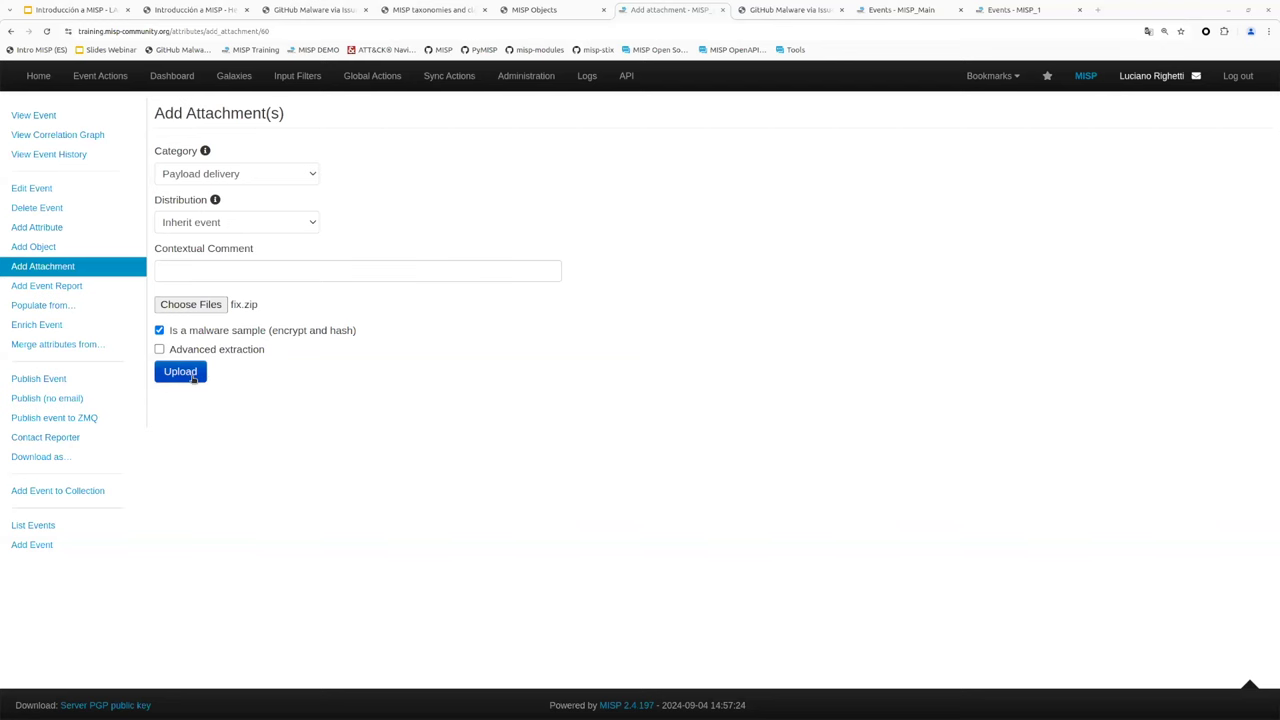
pyautogui.click(193, 378)
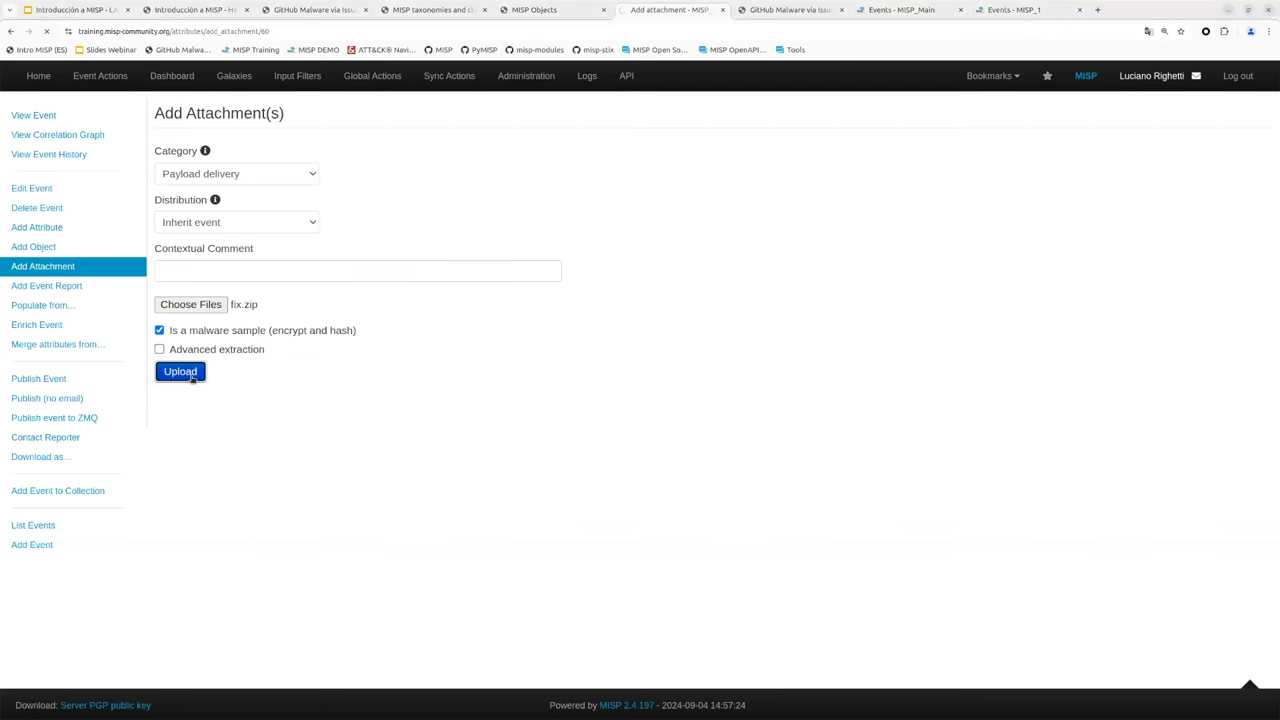
pyautogui.moveTo(1271, 200); pyautogui.dragTo(1248, 455)
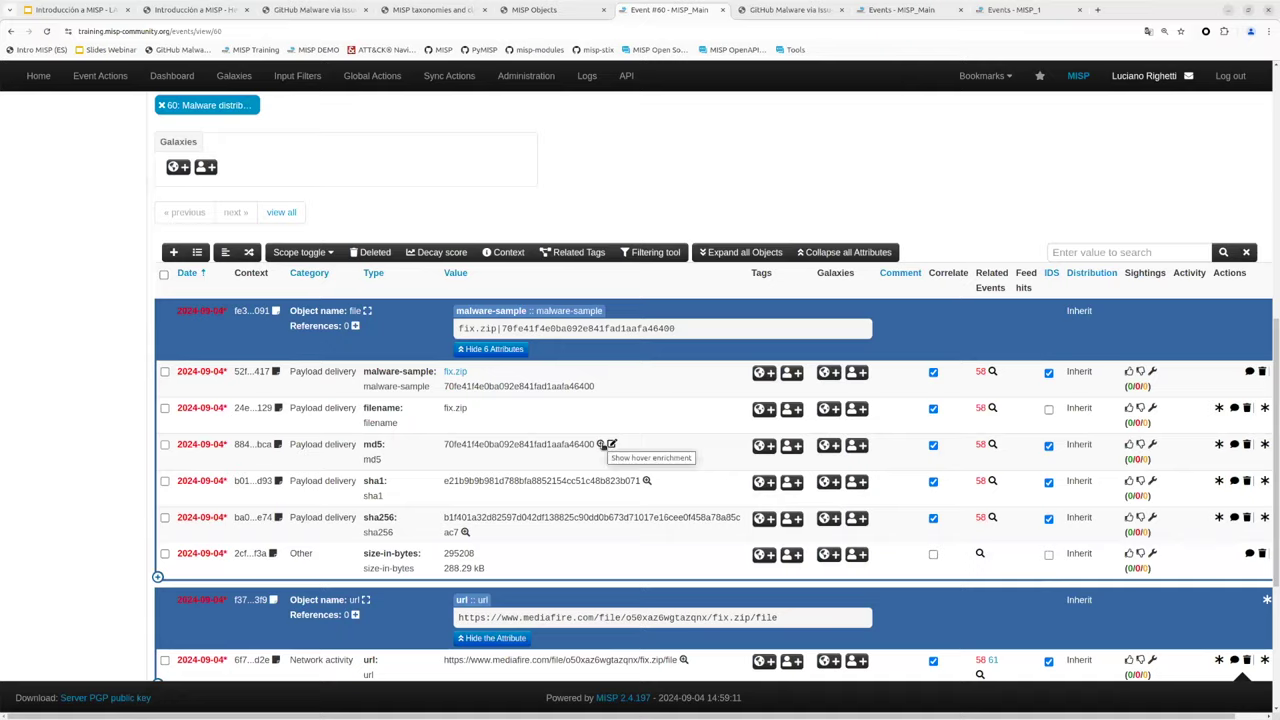
# - Start another attachment for the event and choose x86_64-w64-ranlib.exe from the same subfolder of cases
pyautogui.scroll(4, 602, 448)
pyautogui.scroll(1, 602, 448)
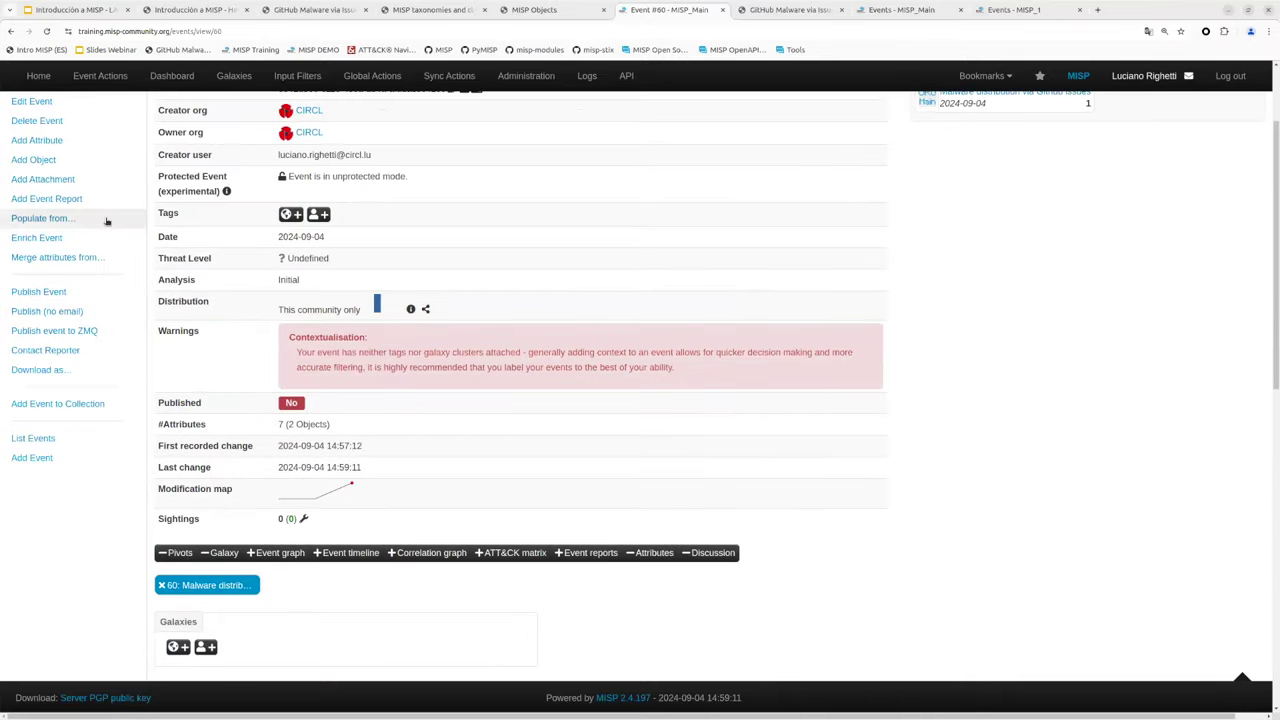
pyautogui.click(73, 181)
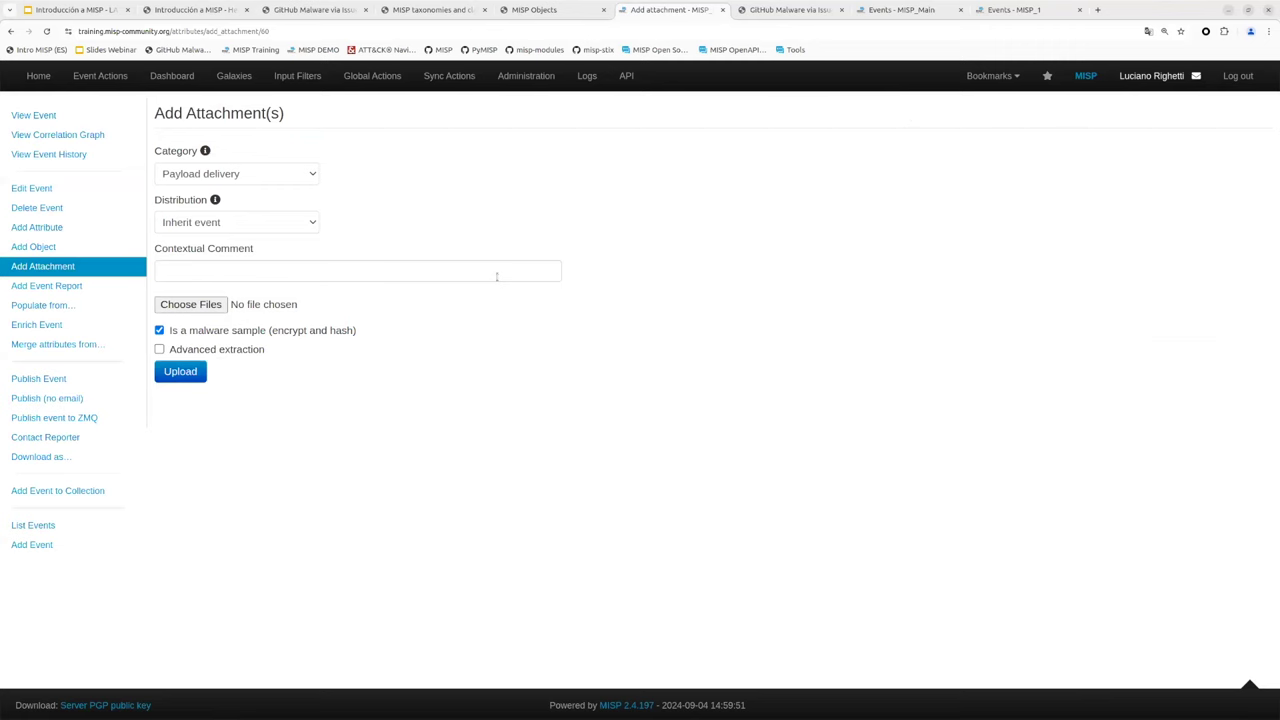
pyautogui.click(188, 306)
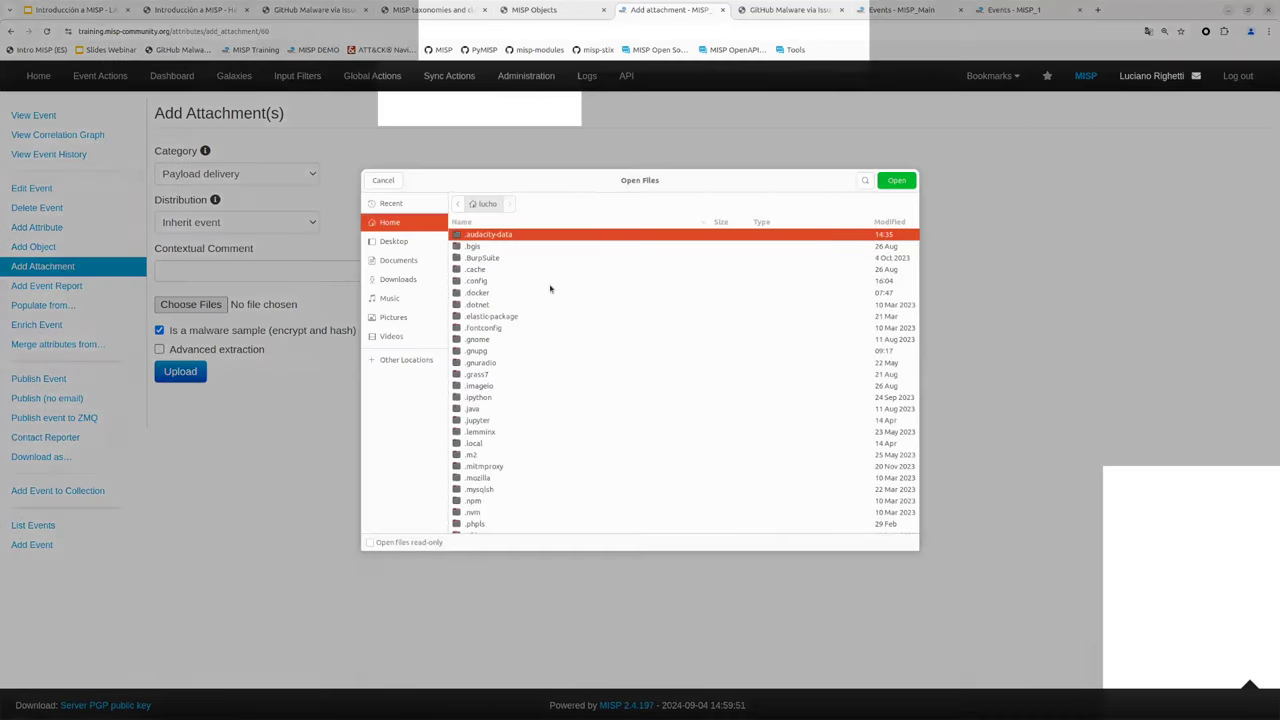
pyautogui.write('cases')
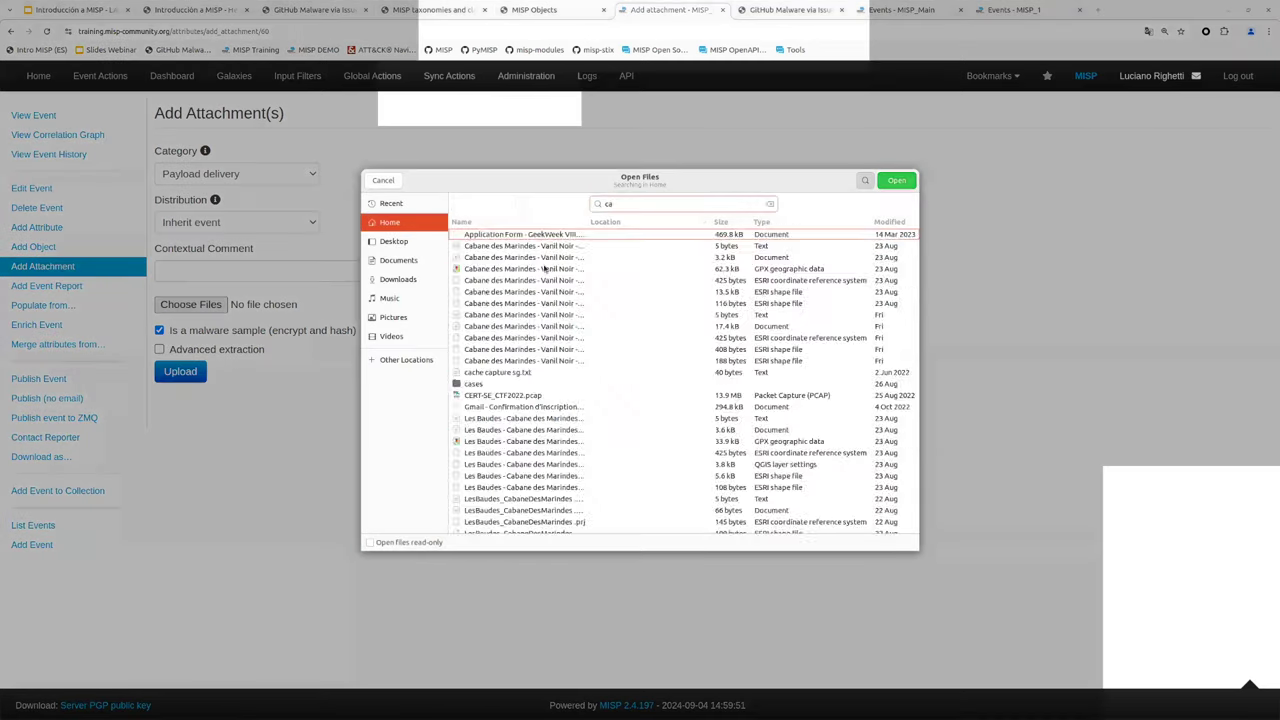
pyautogui.doubleClick(486, 235)
pyautogui.doubleClick(490, 237)
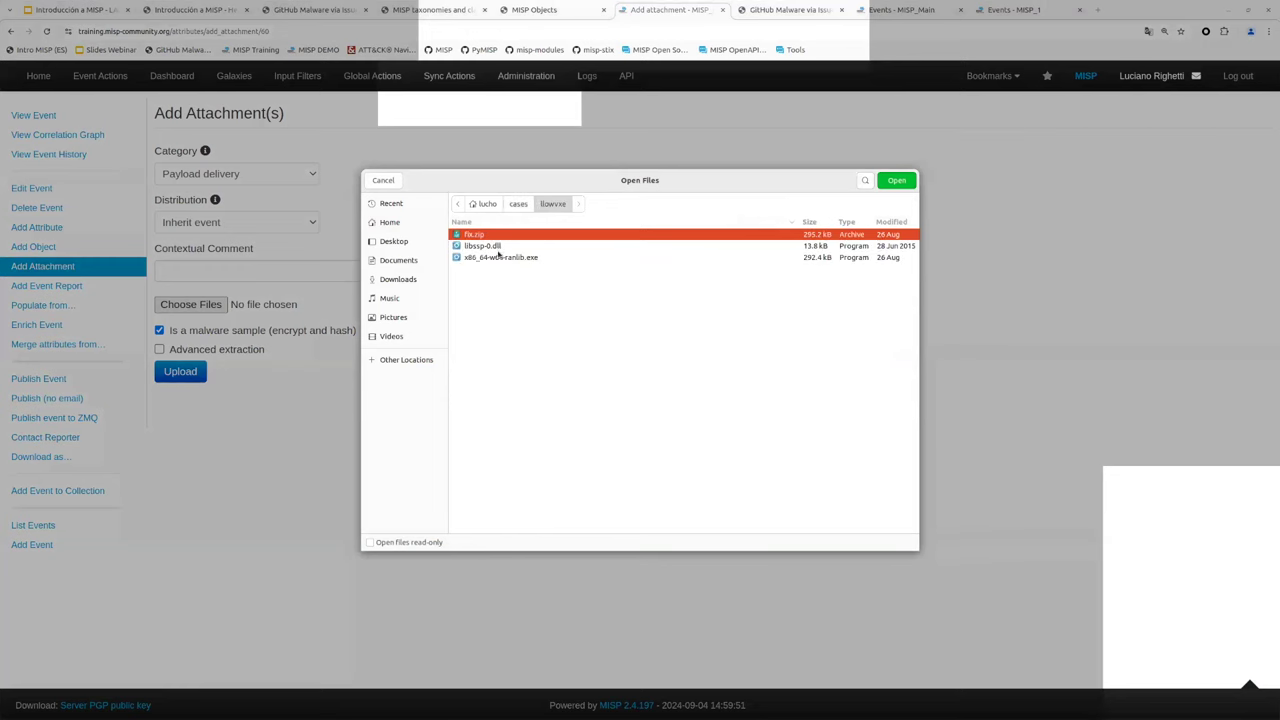
pyautogui.click(515, 258)
pyautogui.click(886, 185)
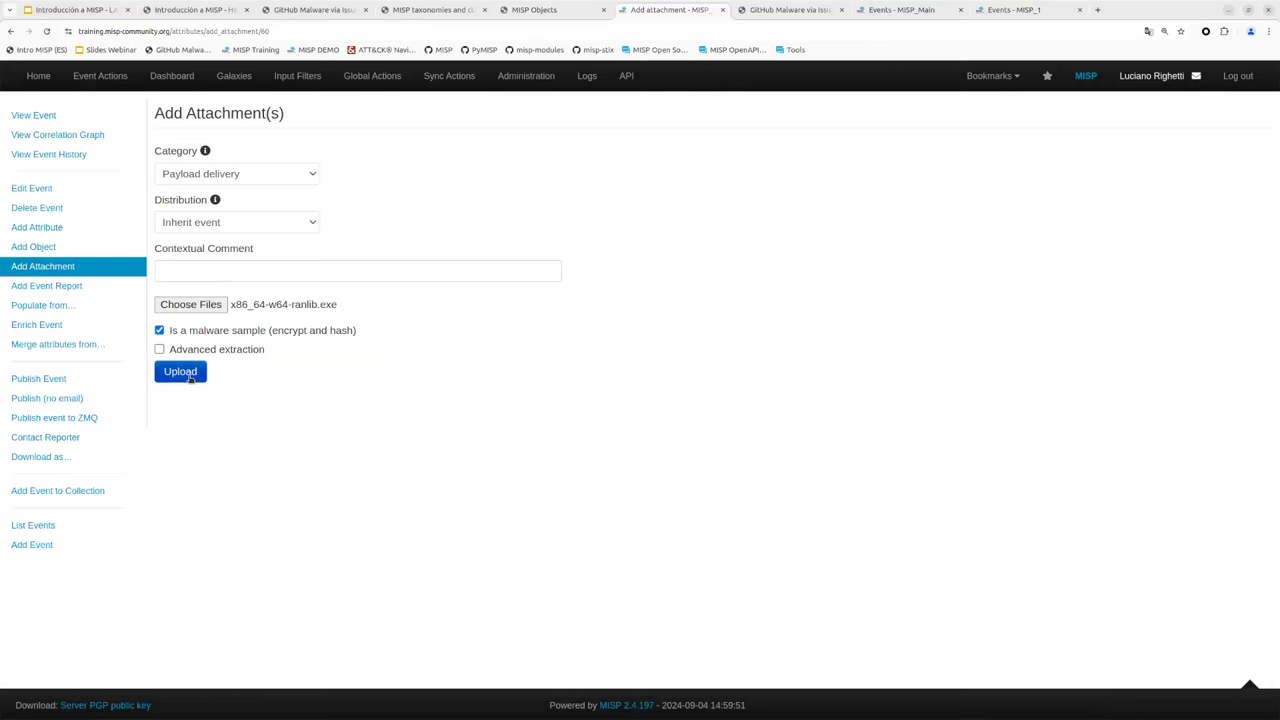
# - Upload x86_64-w64-ranlib.exe as a Payload delivery malware sample and review the event's file and url objects
pyautogui.click(190, 378)
pyautogui.scroll(-10, 1271, 463)
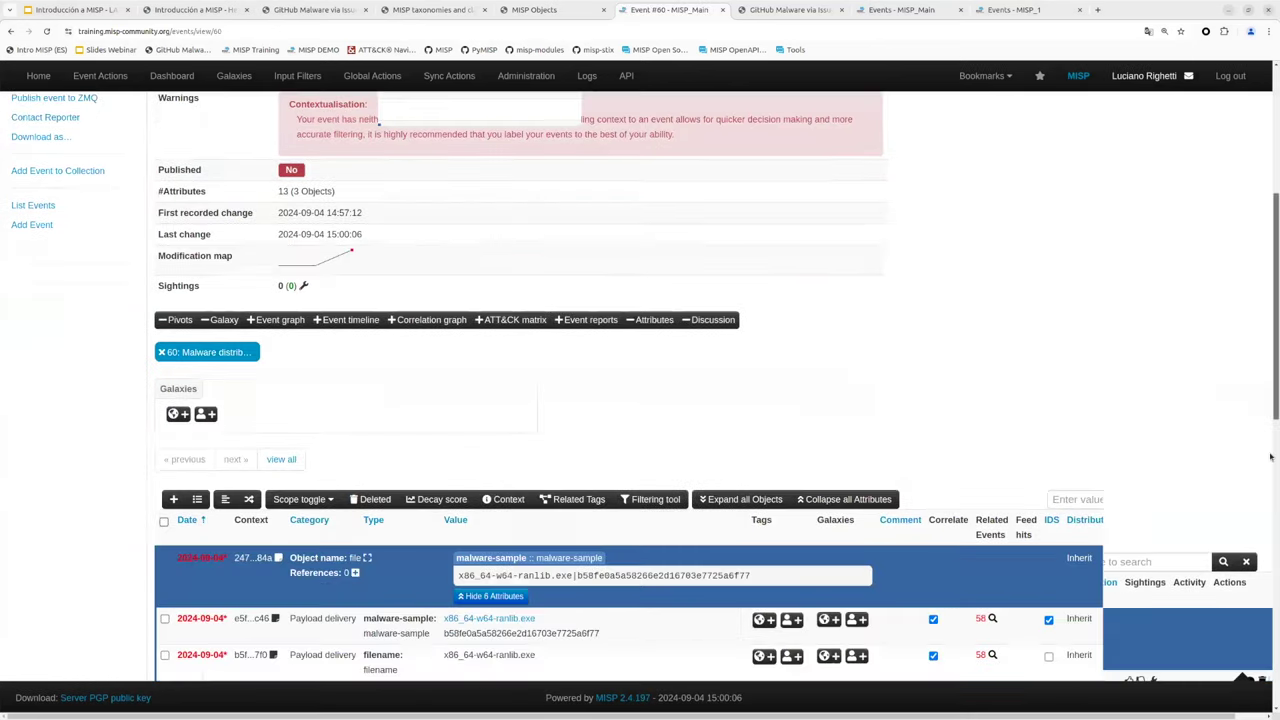
pyautogui.moveTo(1271, 463); pyautogui.dragTo(1271, 487)
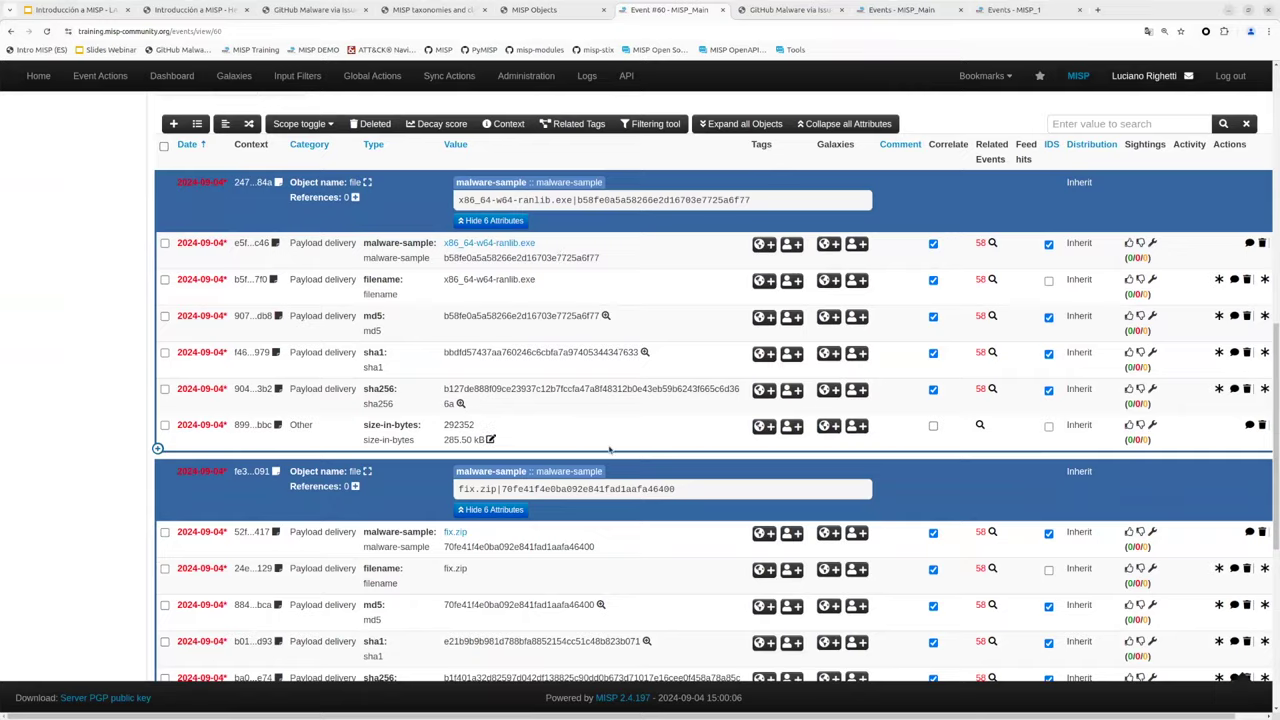
pyautogui.scroll(-3, 560, 257)
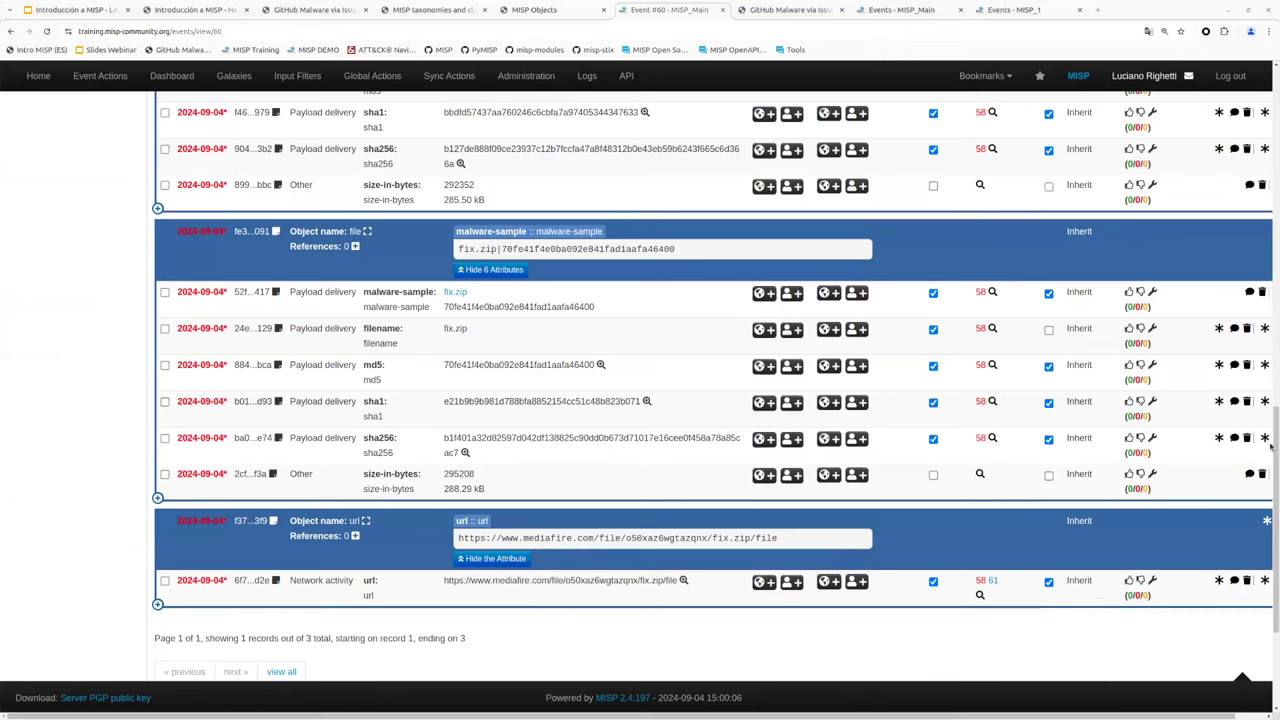
pyautogui.moveTo(1270, 448); pyautogui.dragTo(1271, 203)
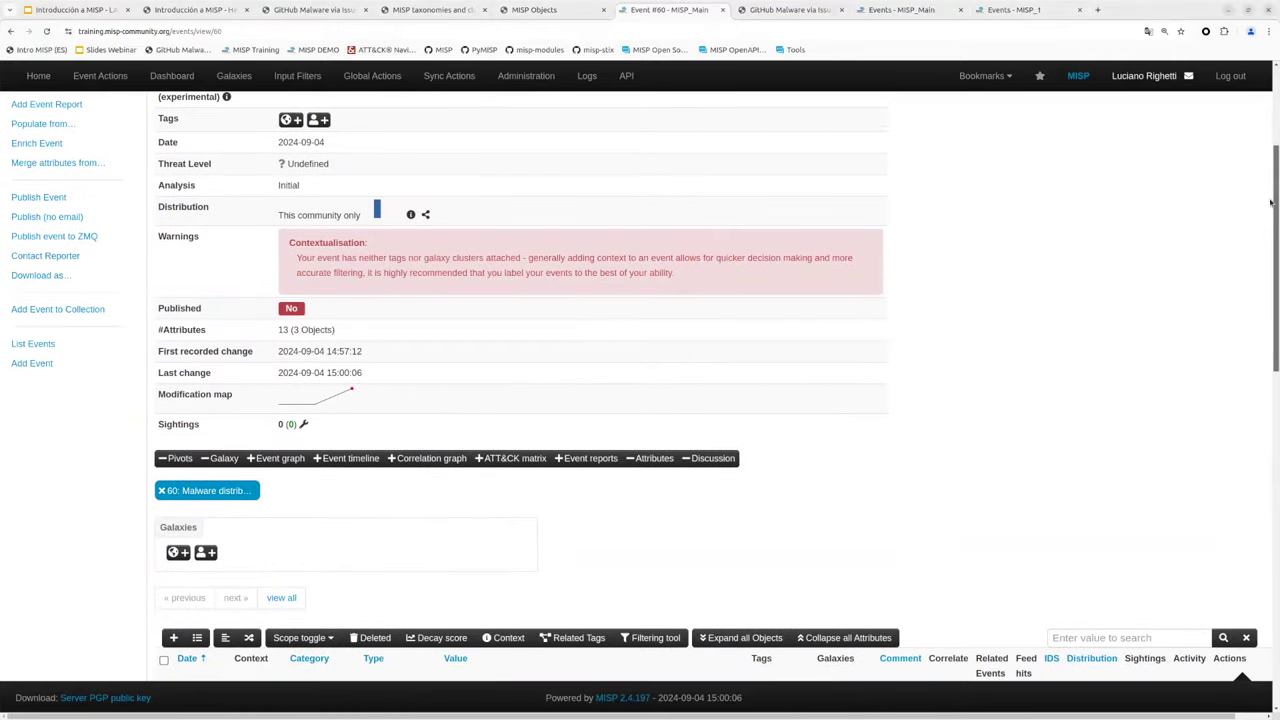
# - Start adding another object to the event, choosing the github-user template from All Objects
pyautogui.scroll(1, 500, 380)
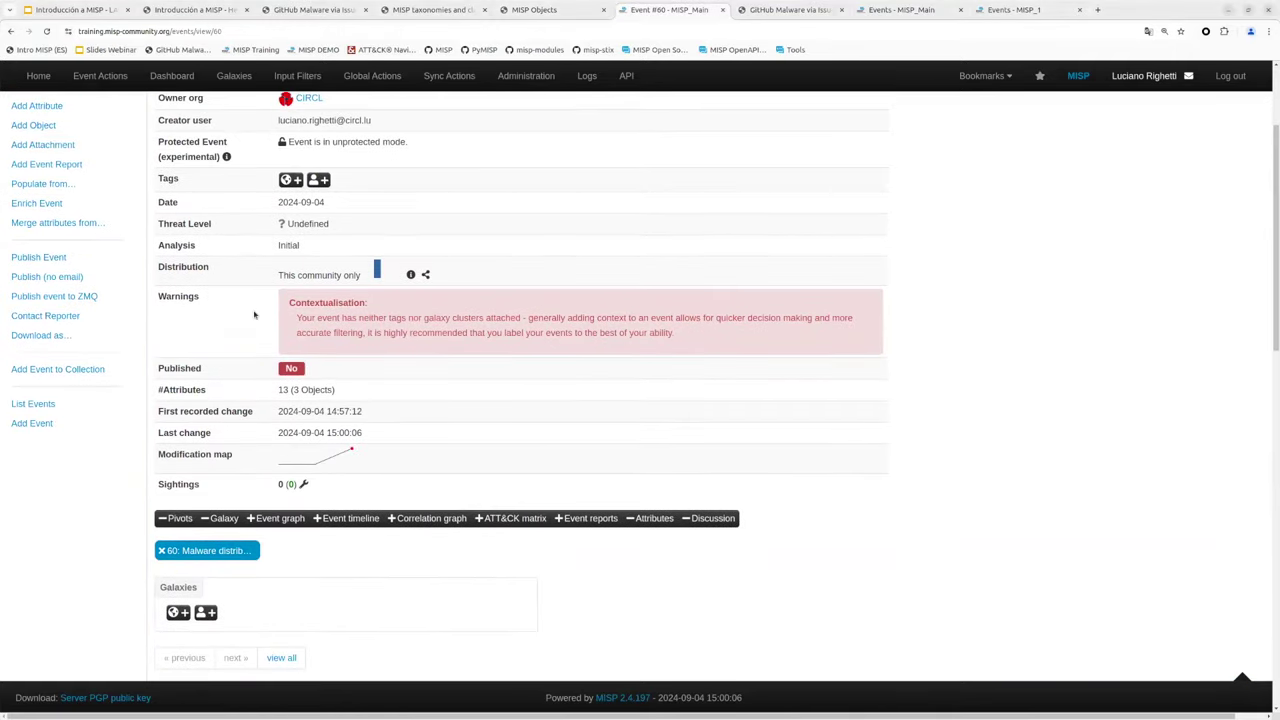
pyautogui.scroll(1, 185, 276)
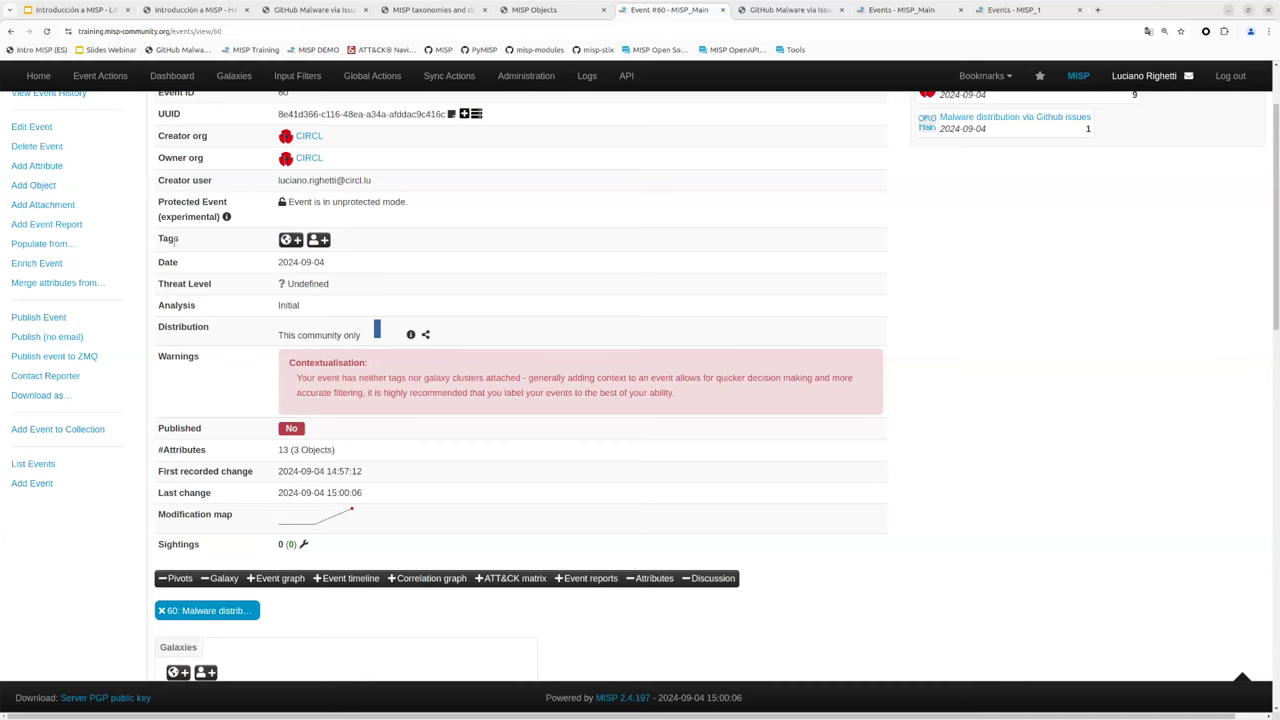
pyautogui.scroll(1, 161, 256)
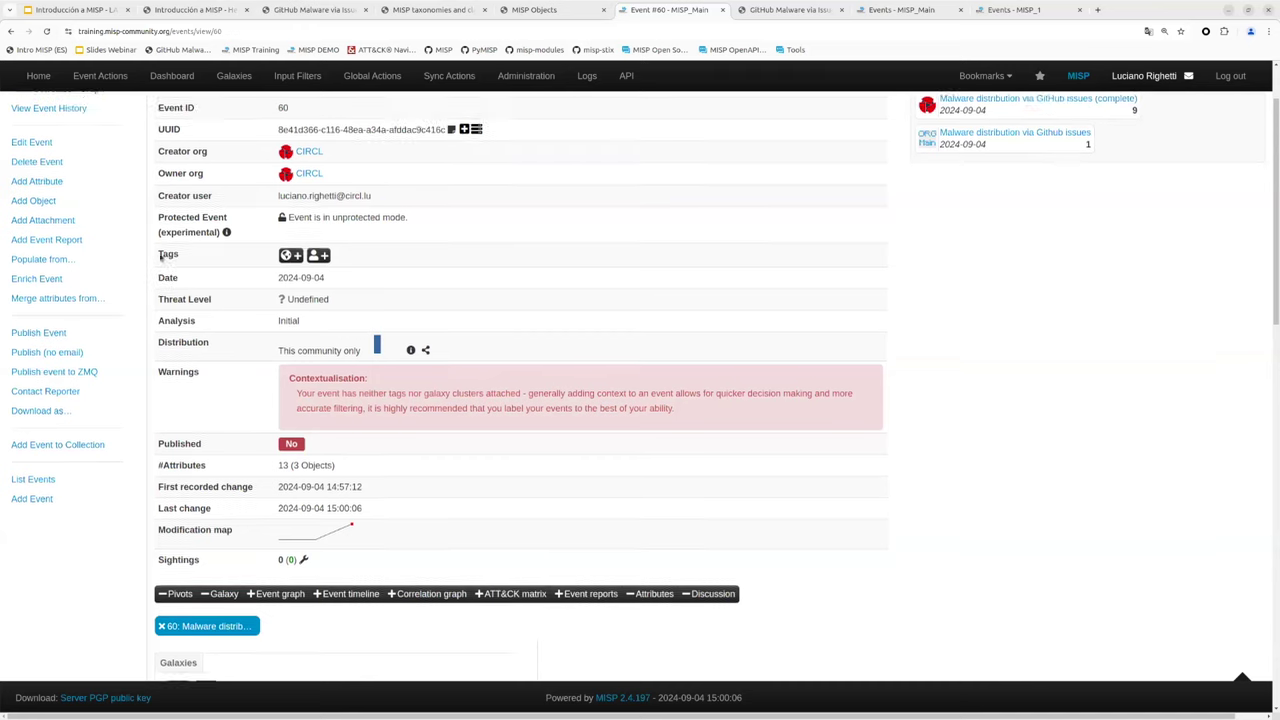
pyautogui.scroll(1, 161, 256)
pyautogui.click(52, 246)
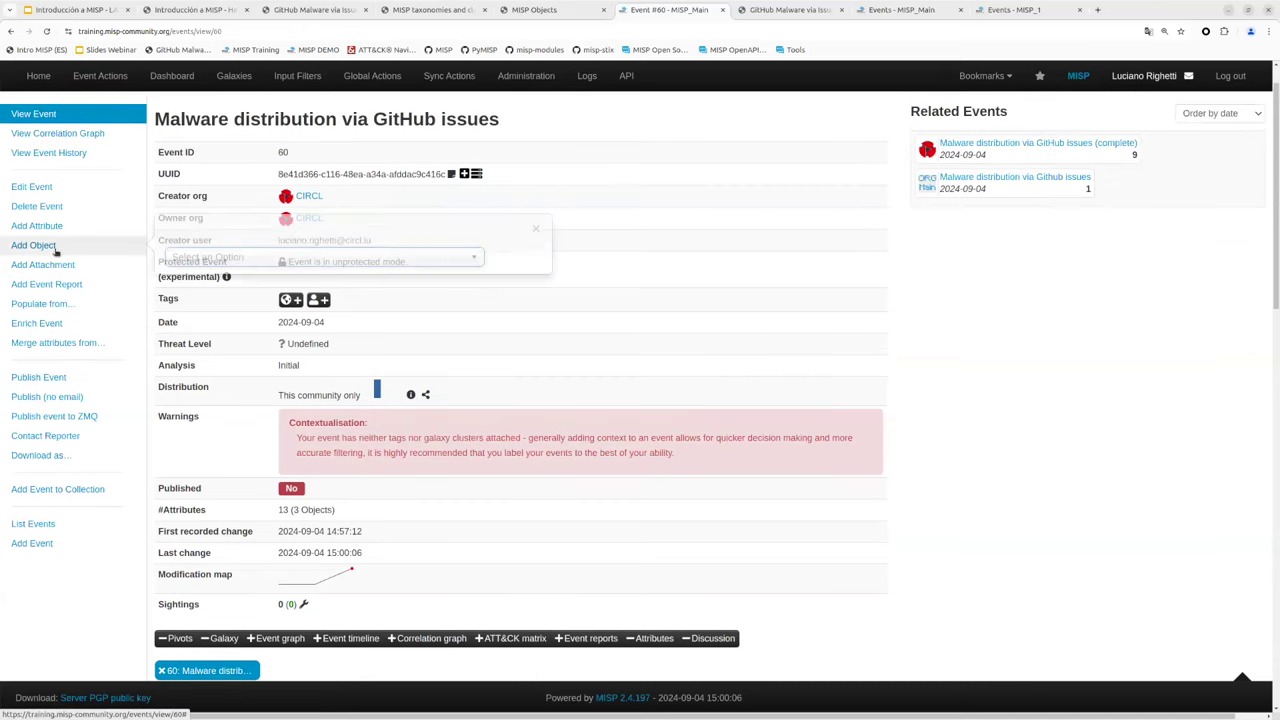
pyautogui.click(219, 256)
pyautogui.click(226, 302)
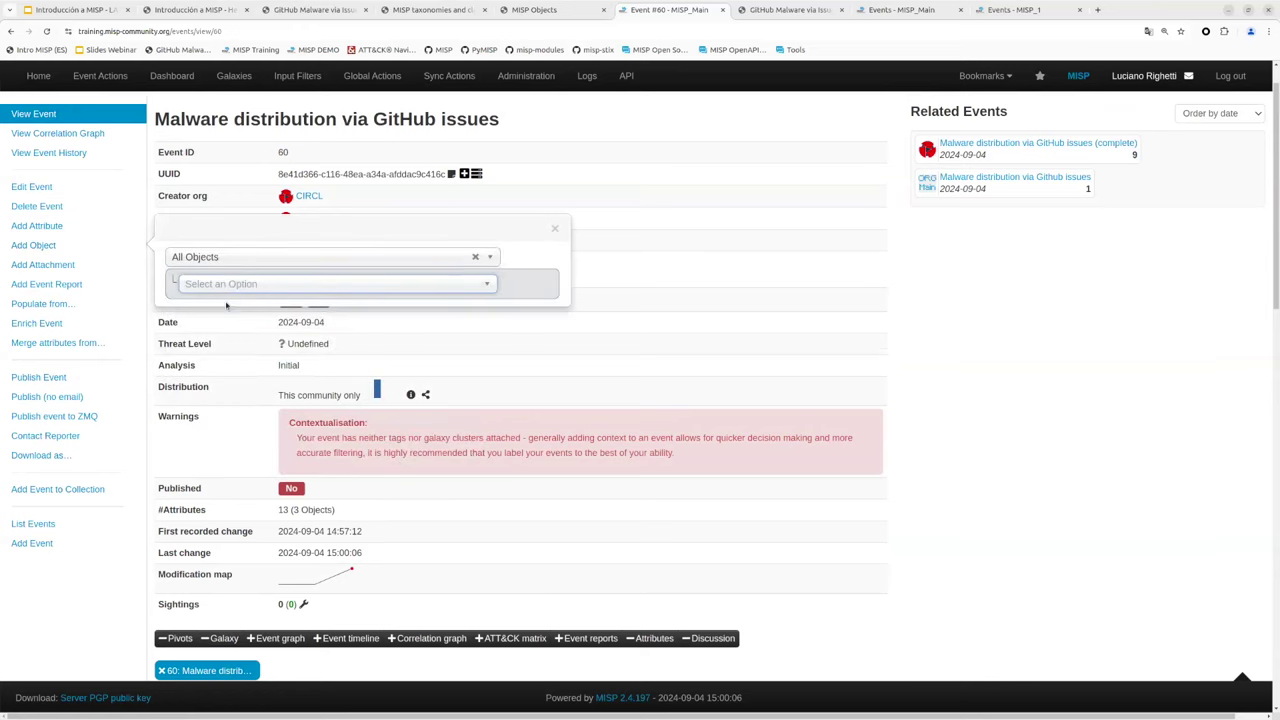
pyautogui.click(229, 285)
pyautogui.write('github')
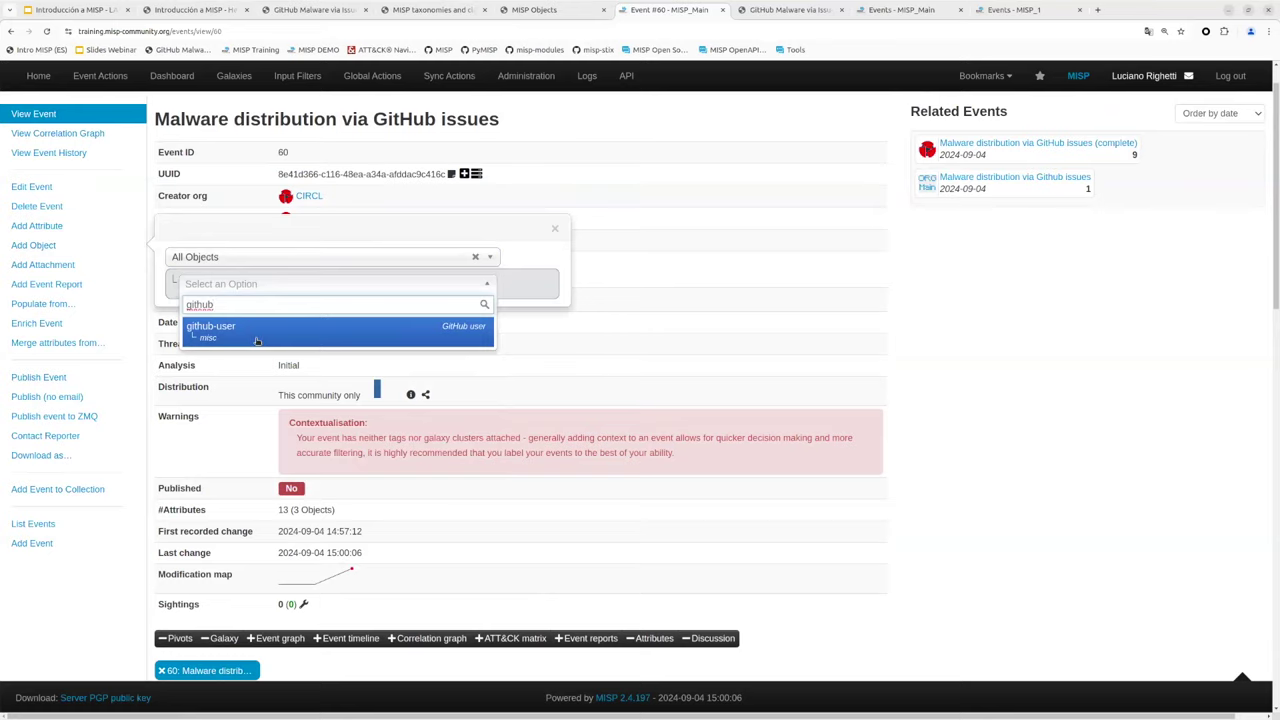
pyautogui.click(258, 340)
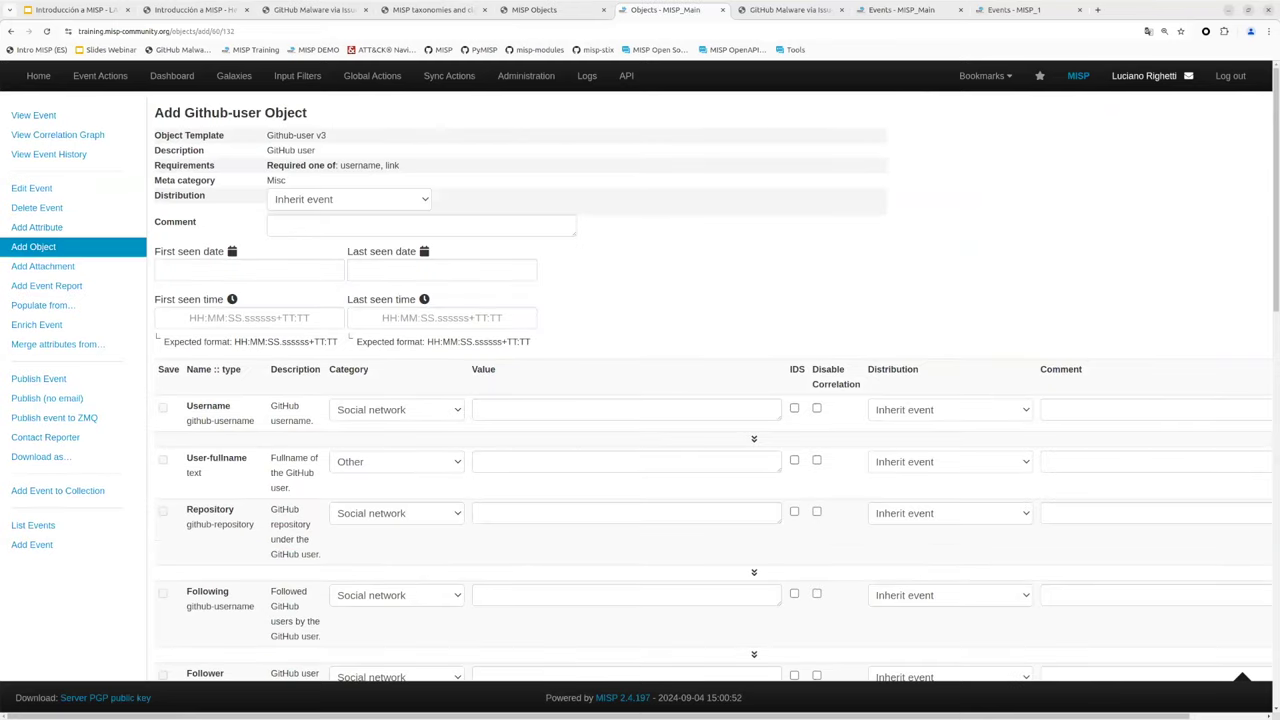
# - Copy the sender's GitHub username from the first e-mail's text in the GitHub malware note and return to the github-user object form
pyautogui.click(332, 9)
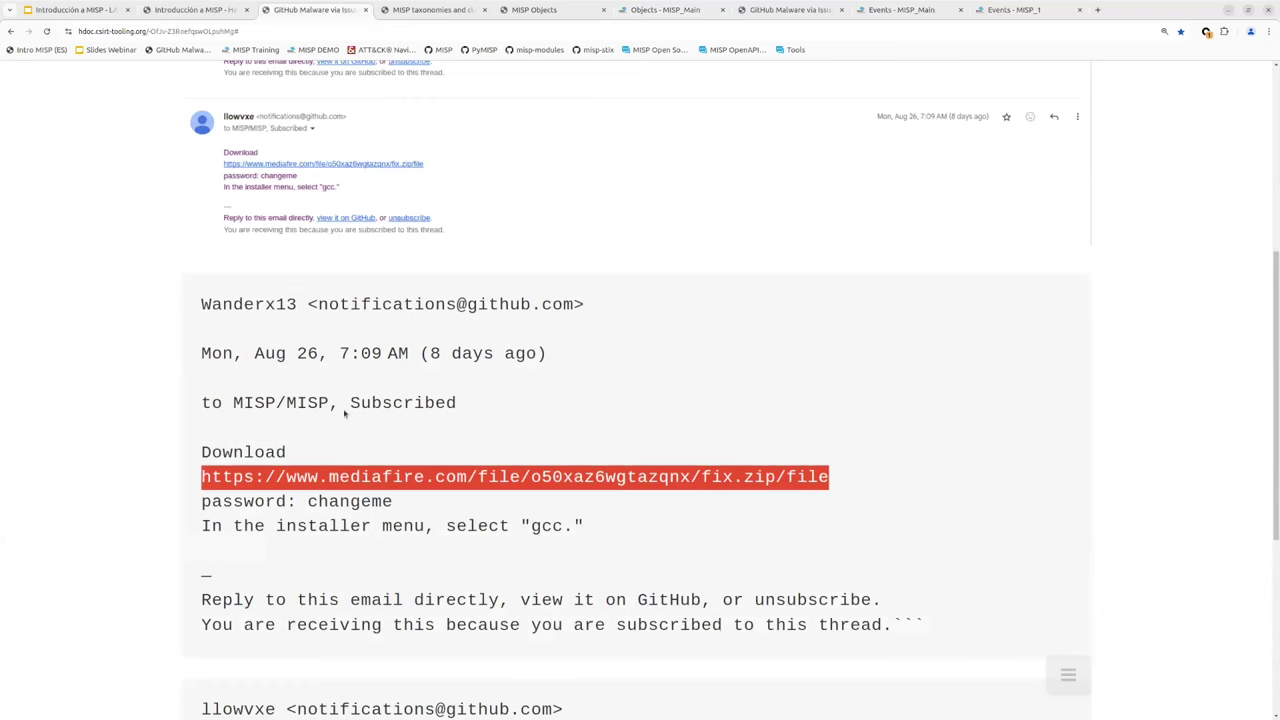
pyautogui.click(235, 294)
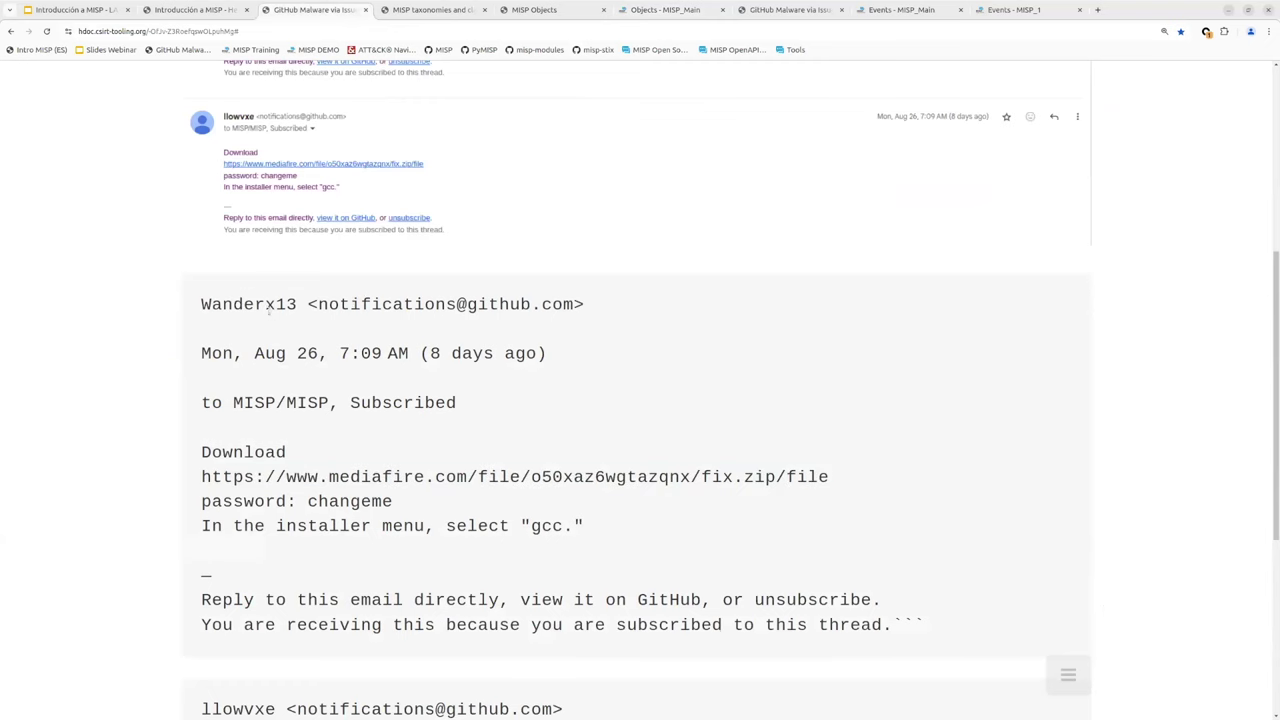
pyautogui.doubleClick(261, 305)
pyautogui.hotkey('ctrl', 'c')
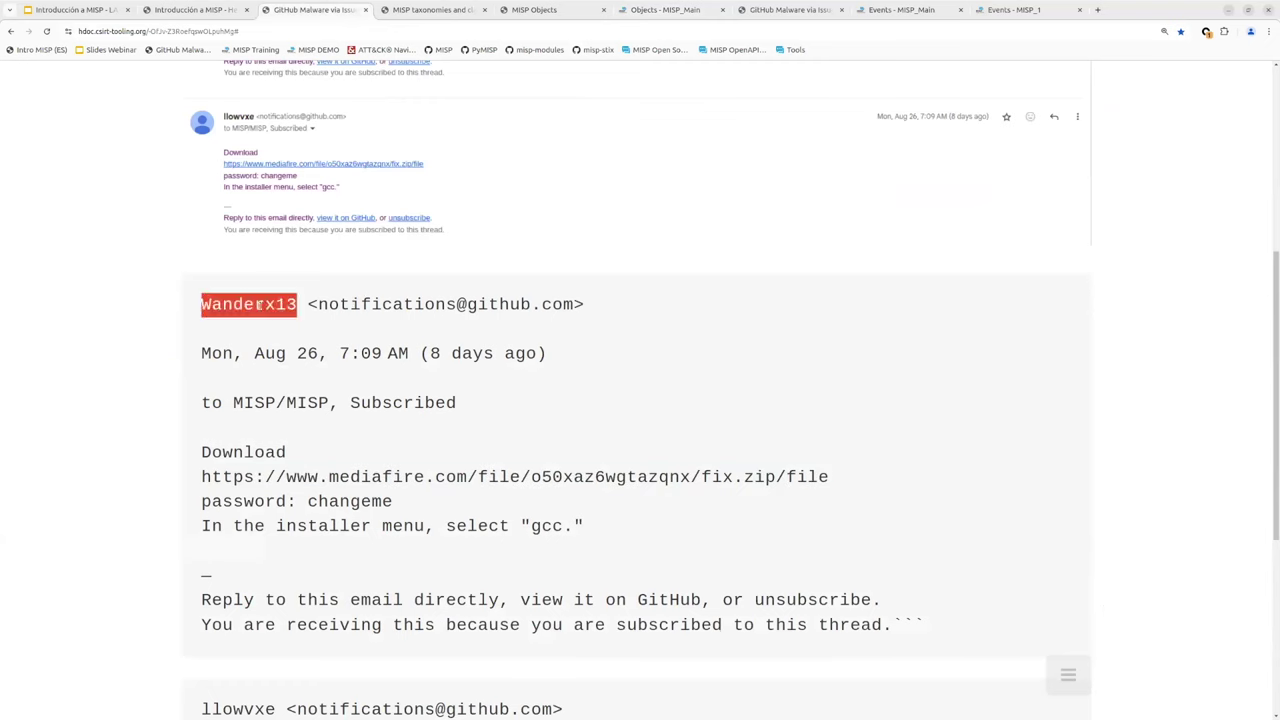
pyautogui.click(658, 11)
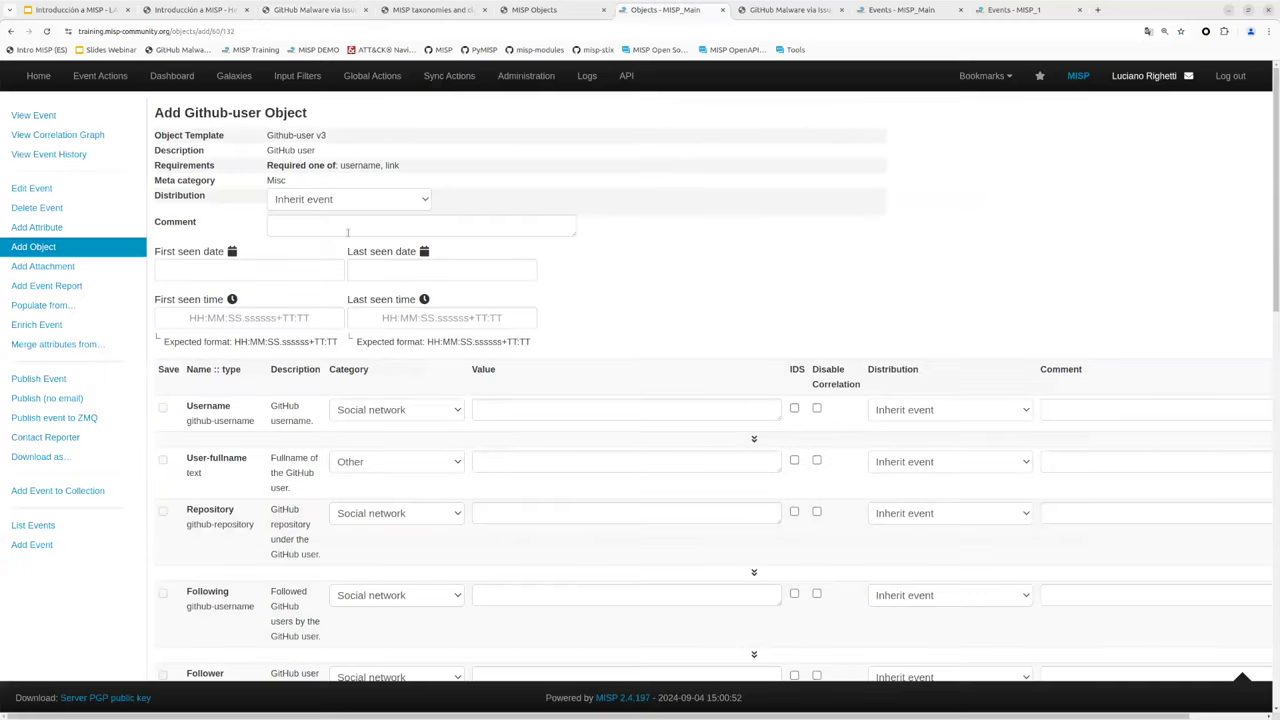
# - Enter the copied GitHub username as the github-user object's username and look through the template's other attributes
pyautogui.click(505, 408)
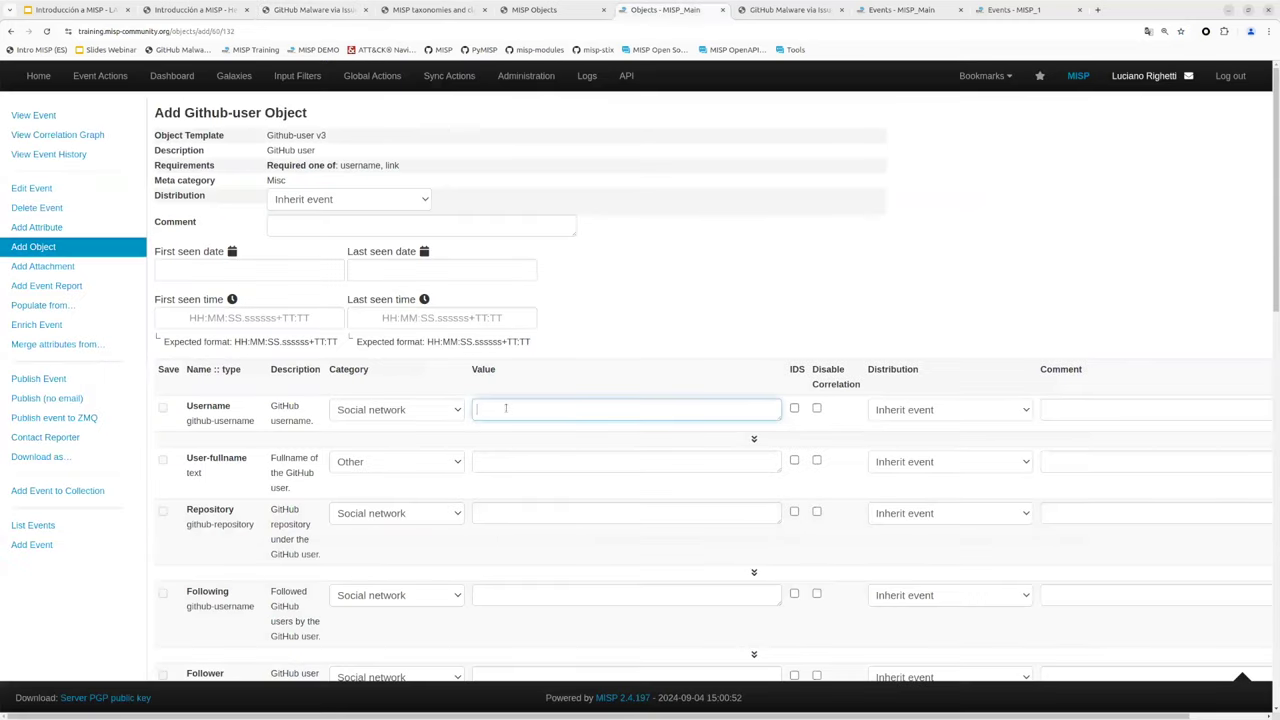
pyautogui.hotkey('ctrl', 'v')
pyautogui.scroll(-1, 232, 451)
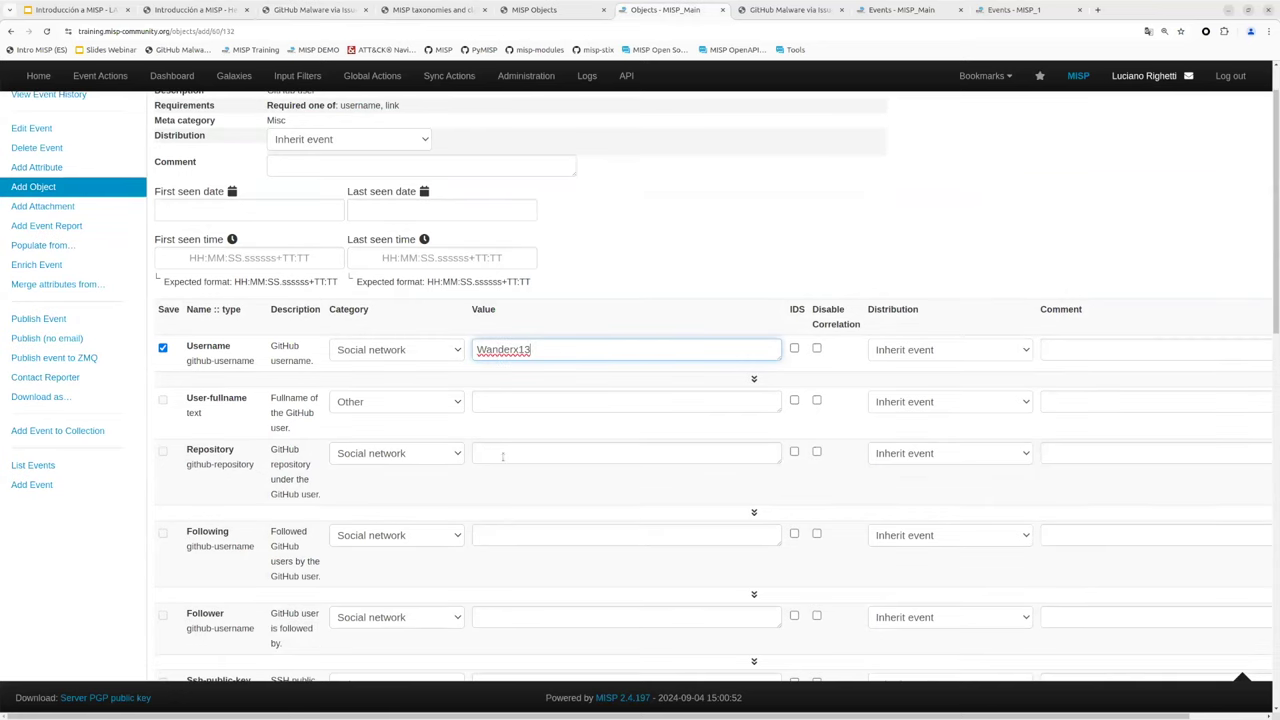
pyautogui.scroll(-3, 503, 456)
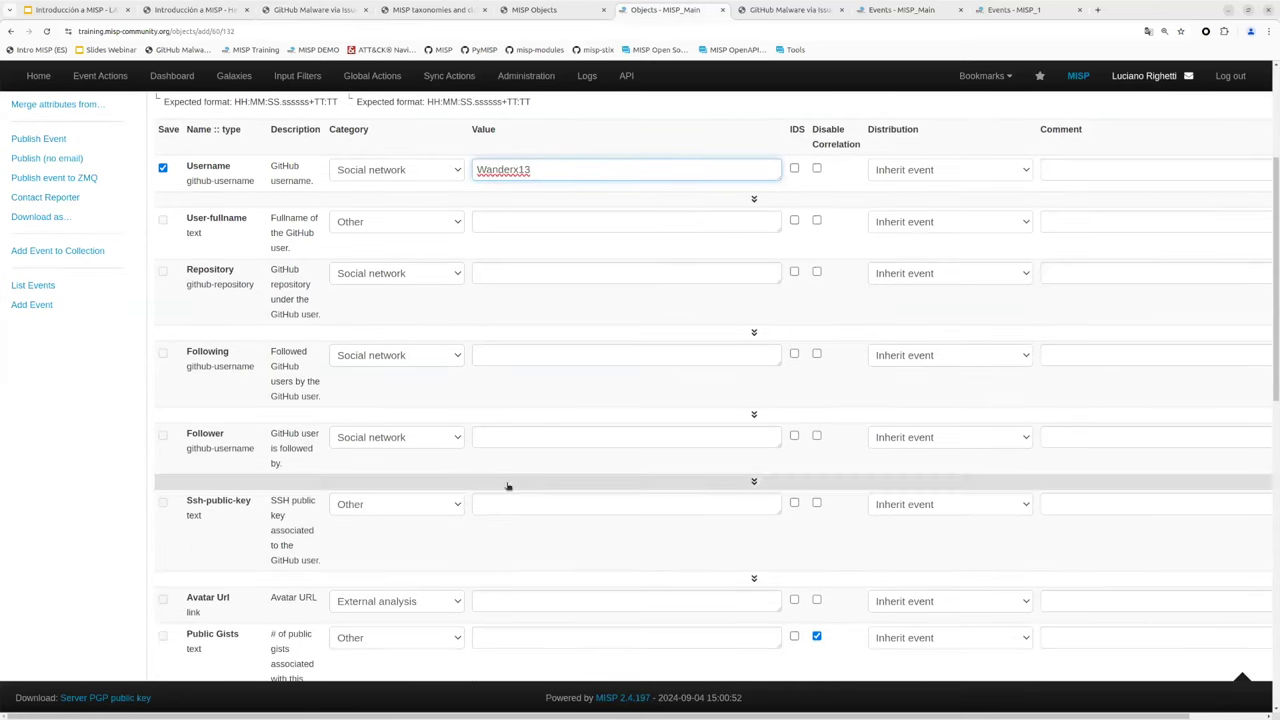
pyautogui.scroll(-1, 507, 486)
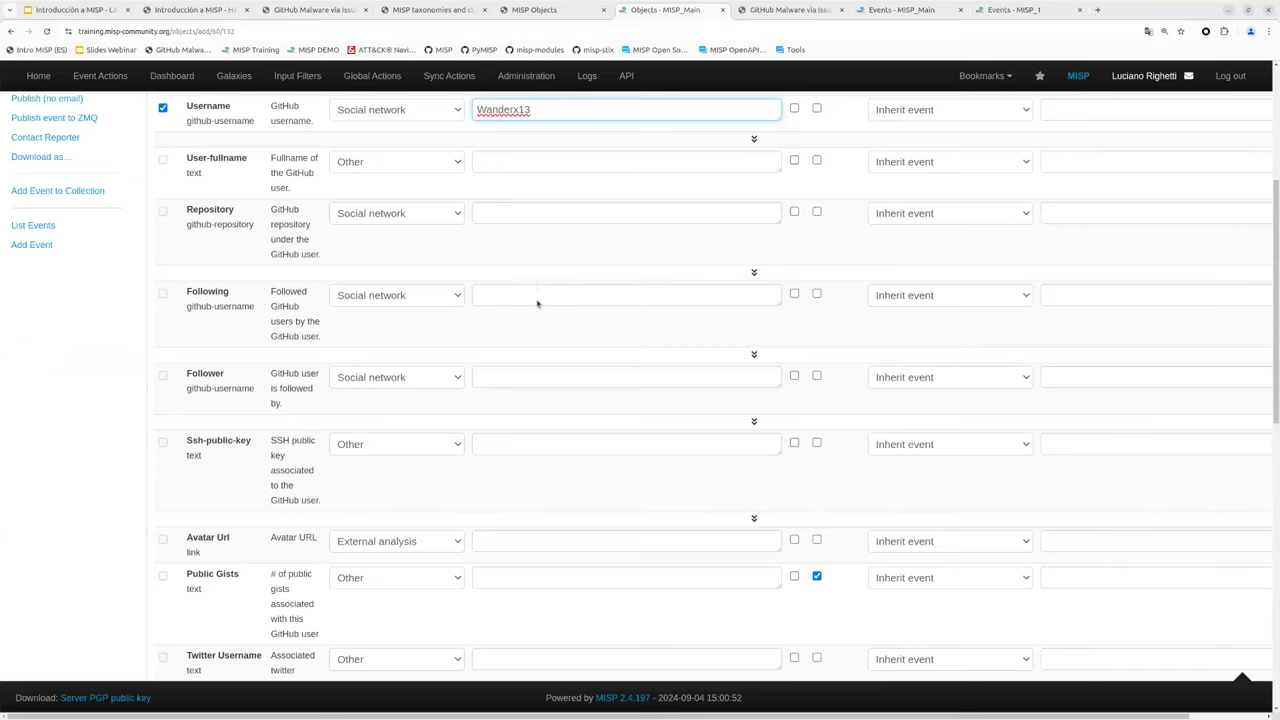
pyautogui.scroll(-1, 525, 434)
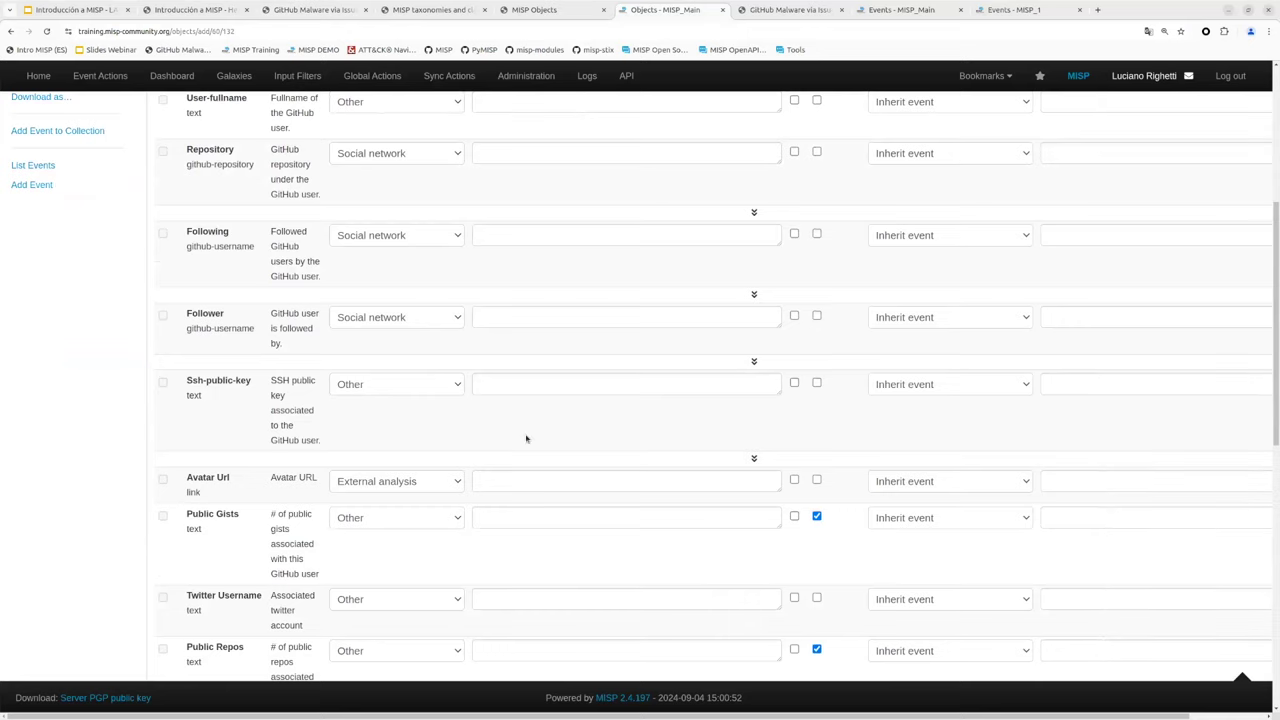
pyautogui.scroll(-1, 449, 634)
pyautogui.scroll(-1, 506, 620)
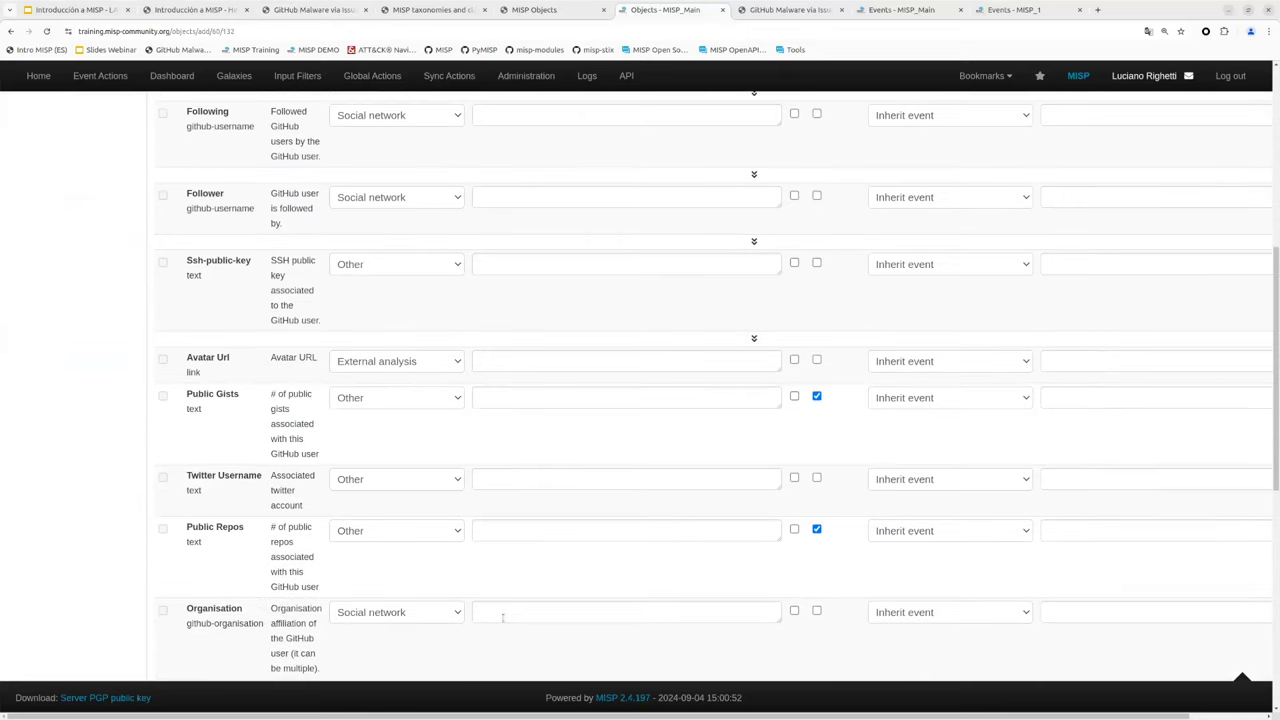
pyautogui.scroll(6, 503, 617)
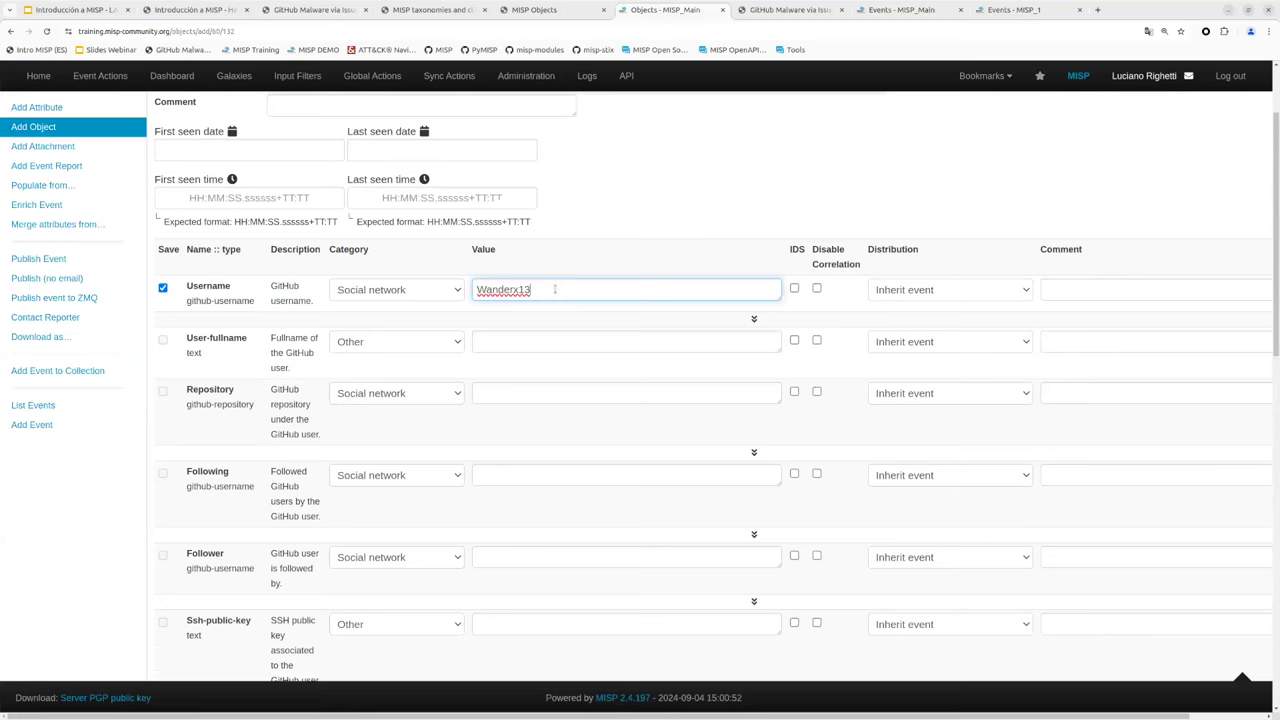
pyautogui.scroll(3, 555, 290)
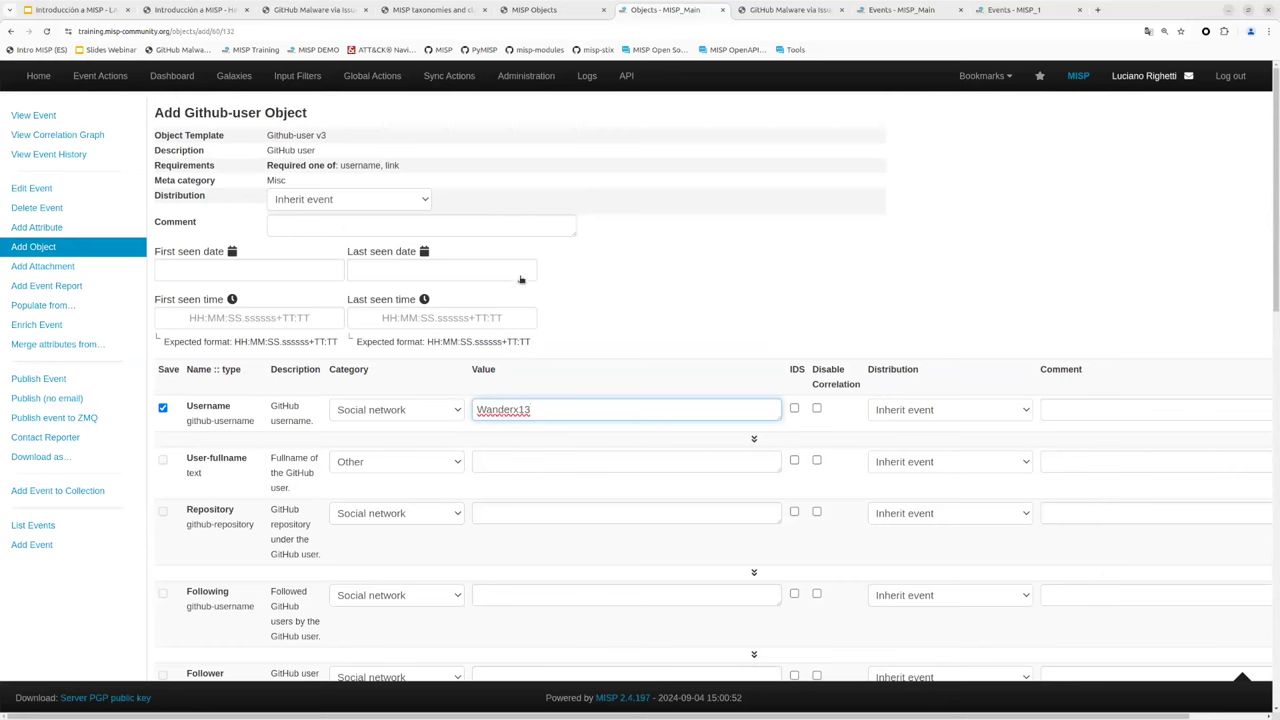
# - Comment the github-user object with "User that shared the malware" and save it to the event
pyautogui.click(494, 228)
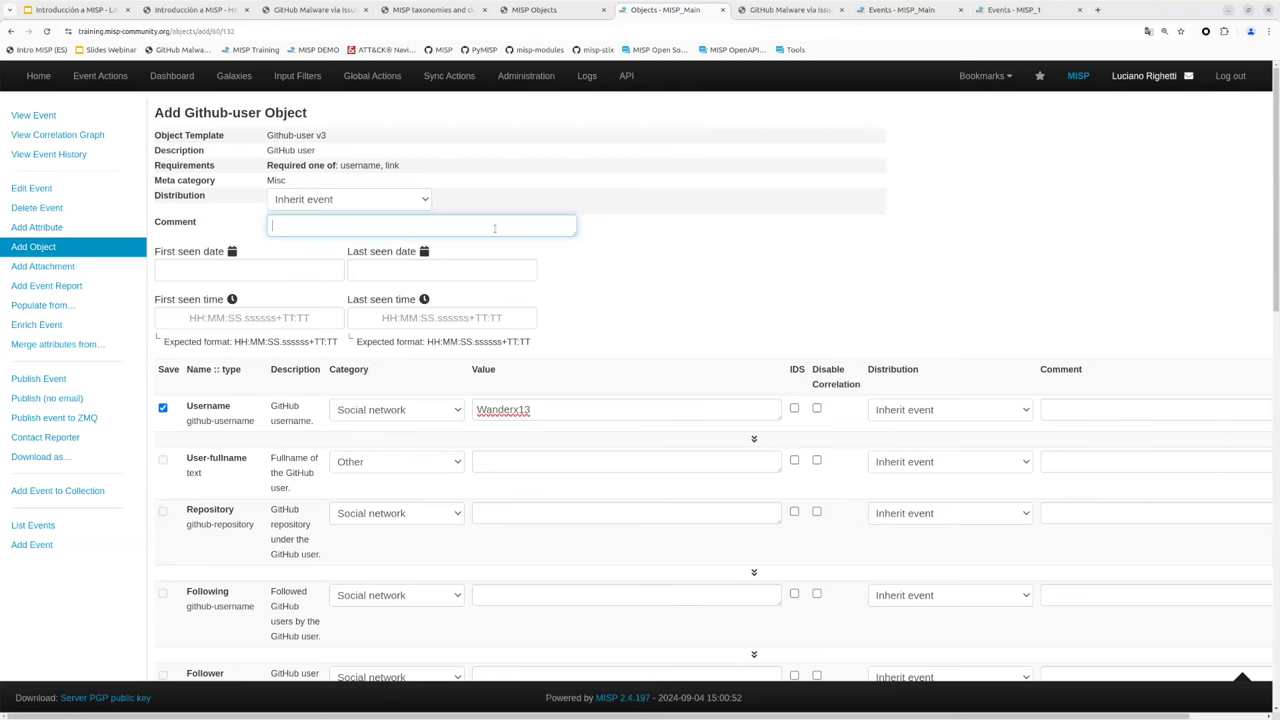
pyautogui.write('Uusa')
pyautogui.write('ser that ')
pyautogui.write('shared the ')
pyautogui.write('malware')
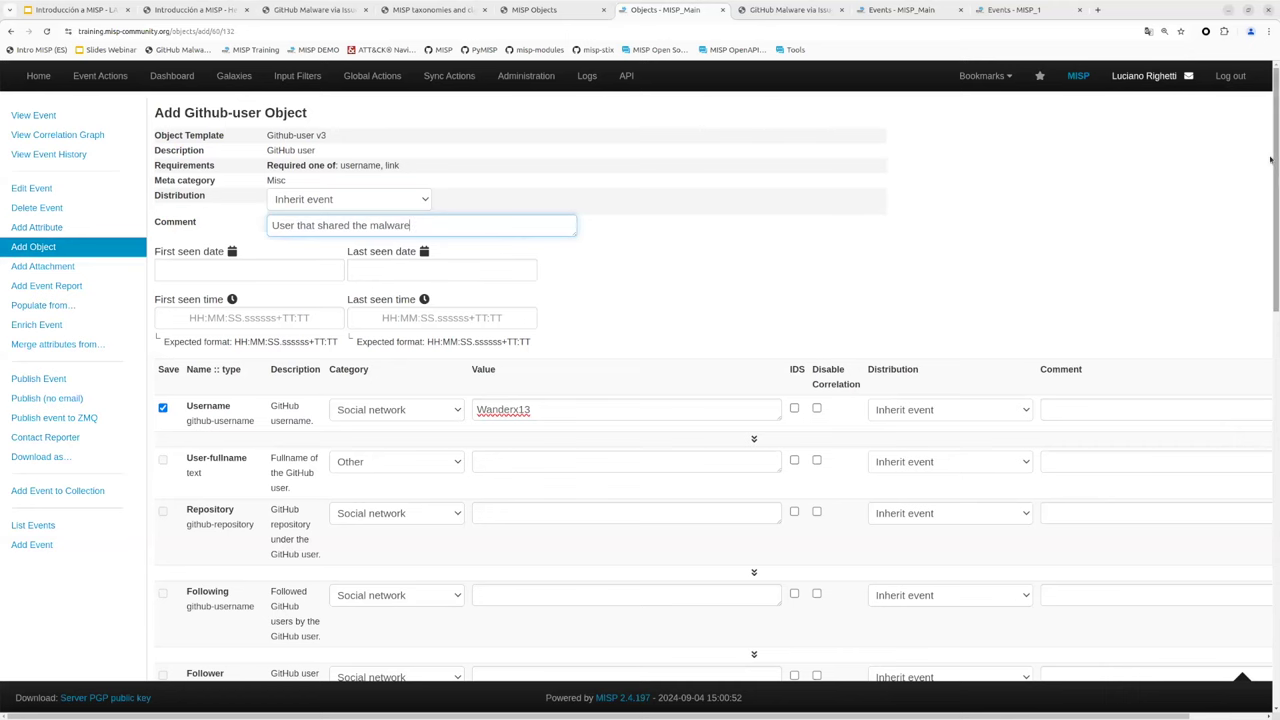
pyautogui.moveTo(1270, 160); pyautogui.dragTo(1257, 580)
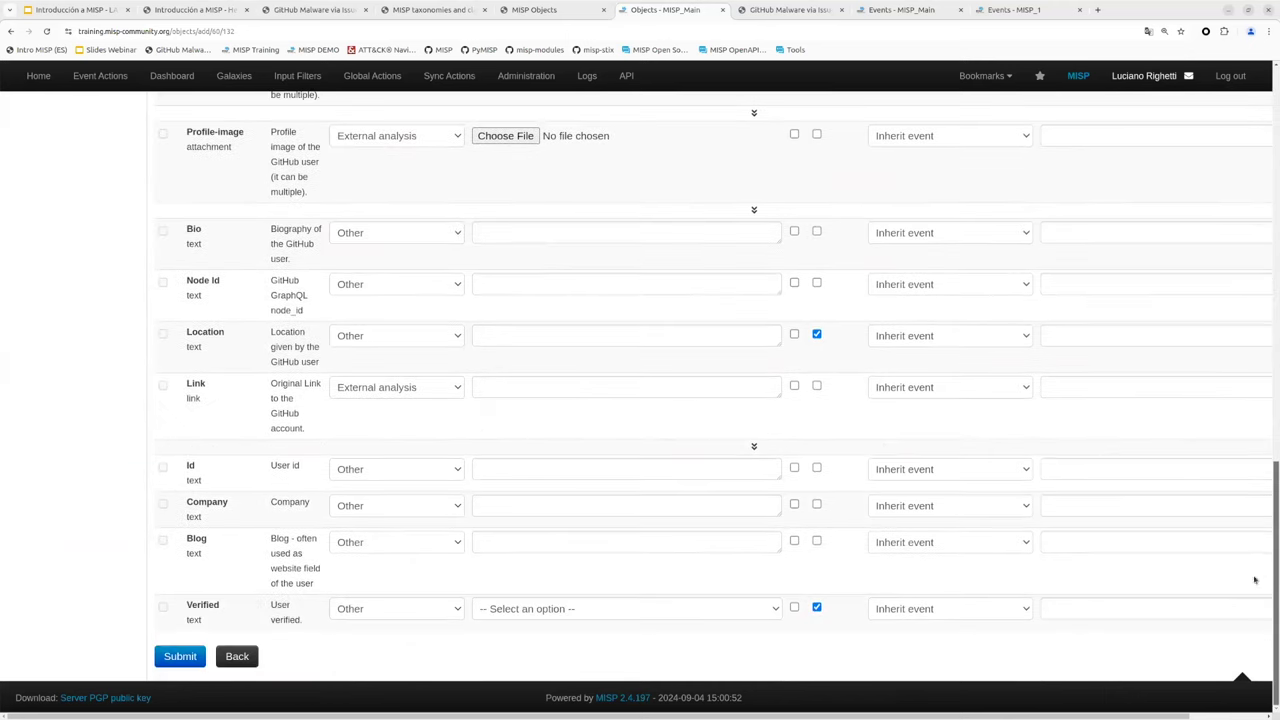
pyautogui.click(192, 666)
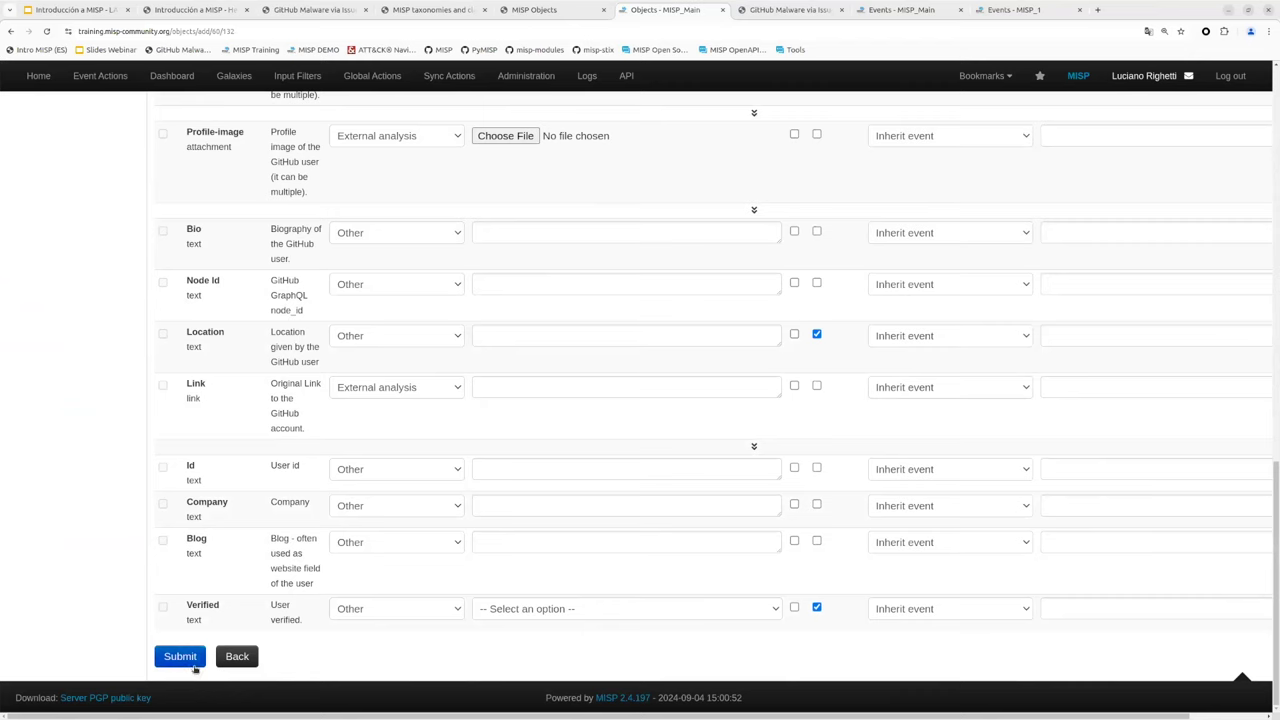
pyautogui.click(244, 392)
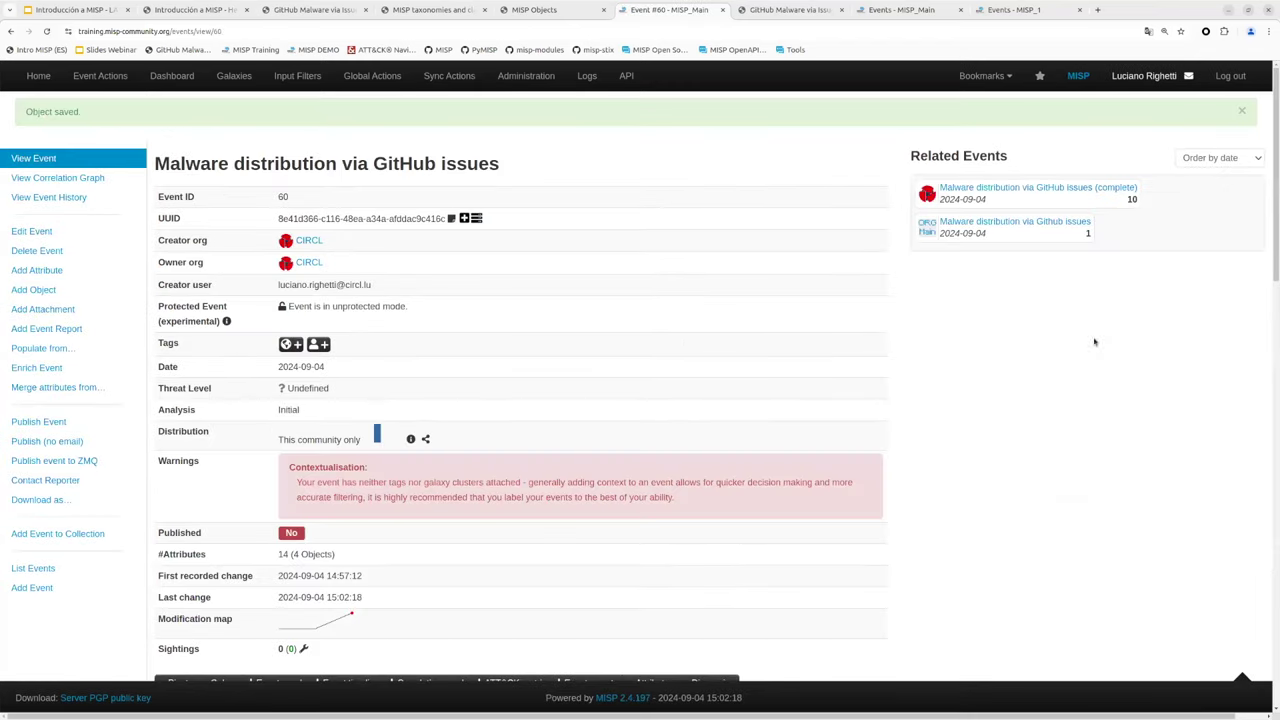
# - Open the event graph, expand the Unreferenced Objects node and move the github-user node away from the others
pyautogui.moveTo(1271, 217); pyautogui.dragTo(1271, 407)
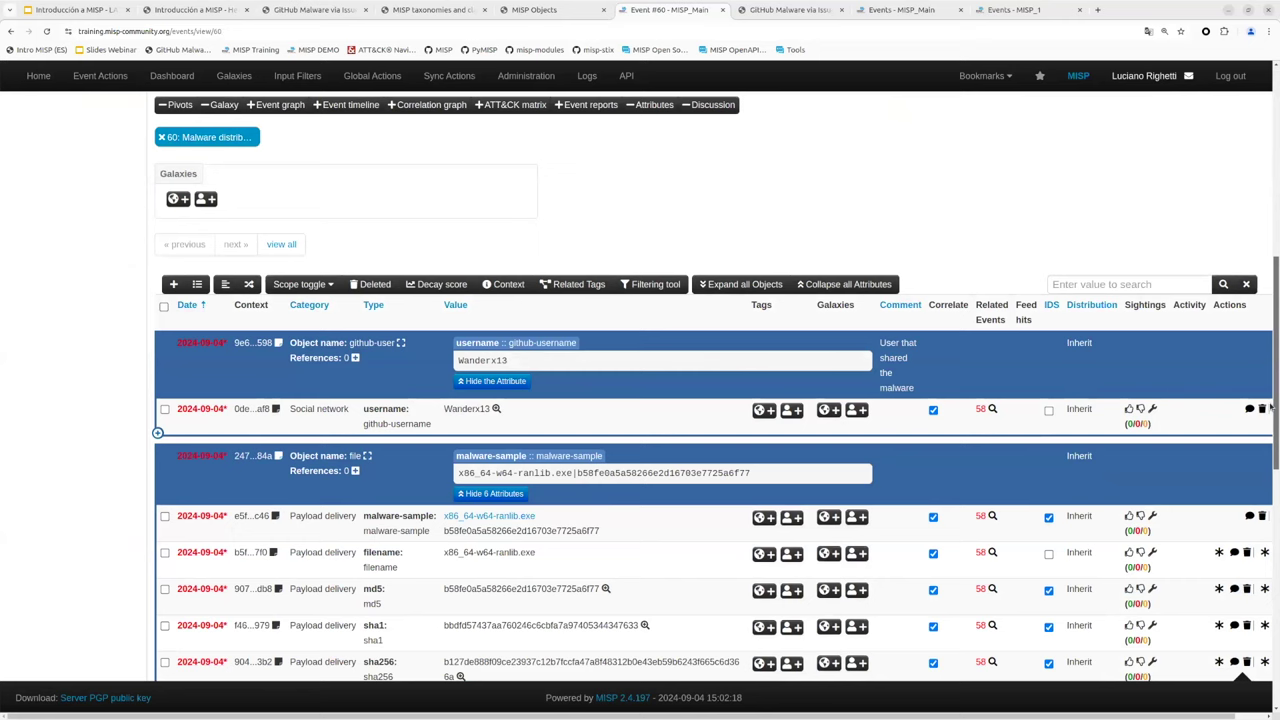
pyautogui.moveTo(1271, 407); pyautogui.dragTo(1271, 447)
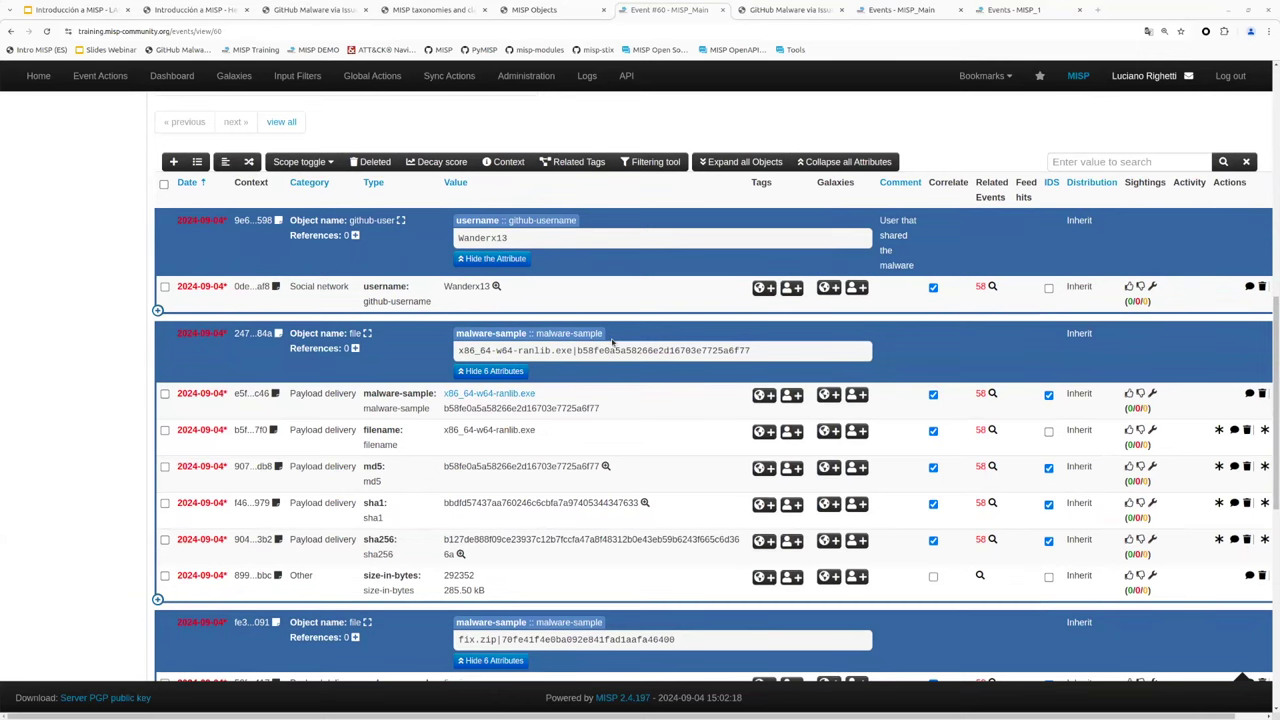
pyautogui.scroll(2, 612, 350)
pyautogui.scroll(2, 614, 364)
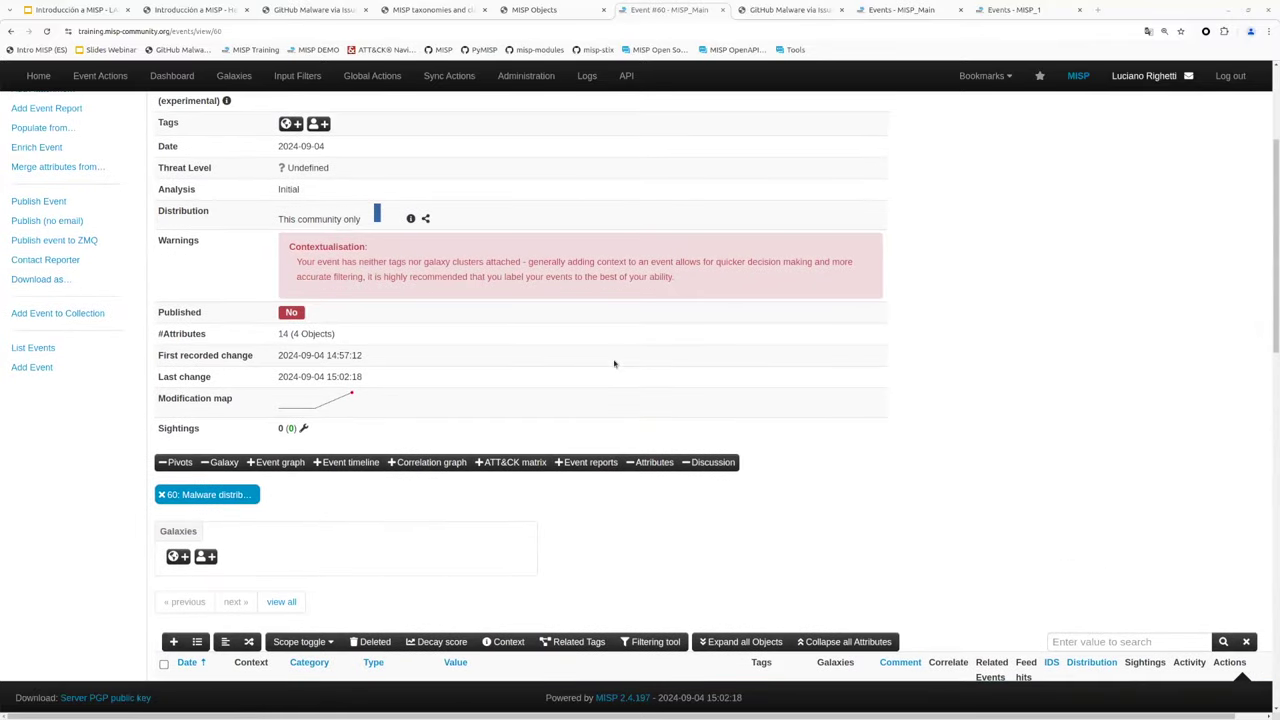
pyautogui.click(294, 466)
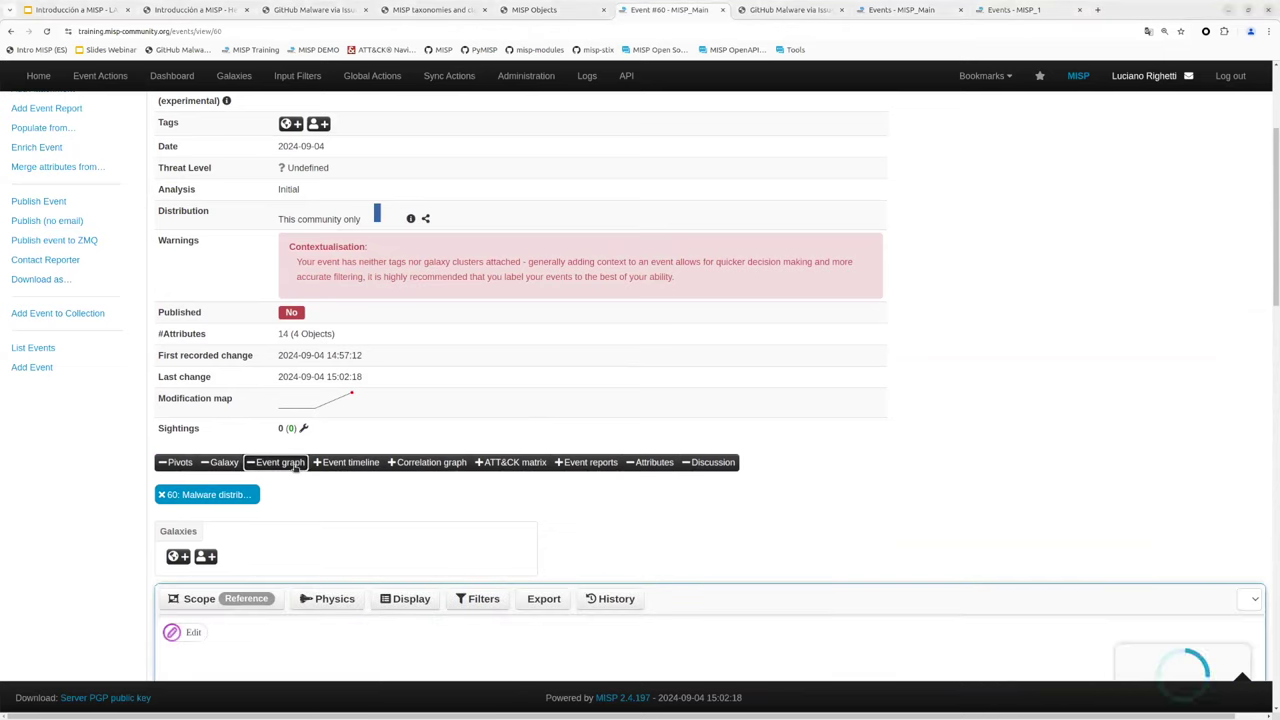
pyautogui.scroll(-1, 853, 400)
pyautogui.scroll(-3, 853, 400)
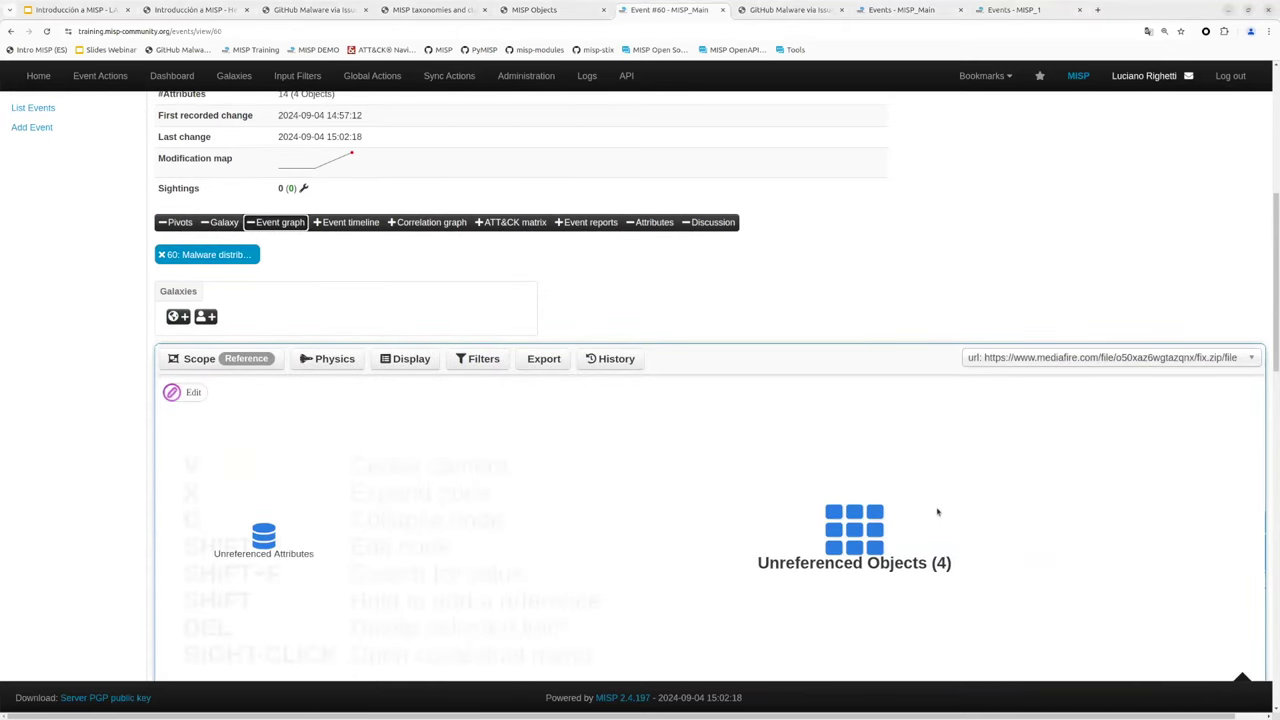
pyautogui.doubleClick(873, 538)
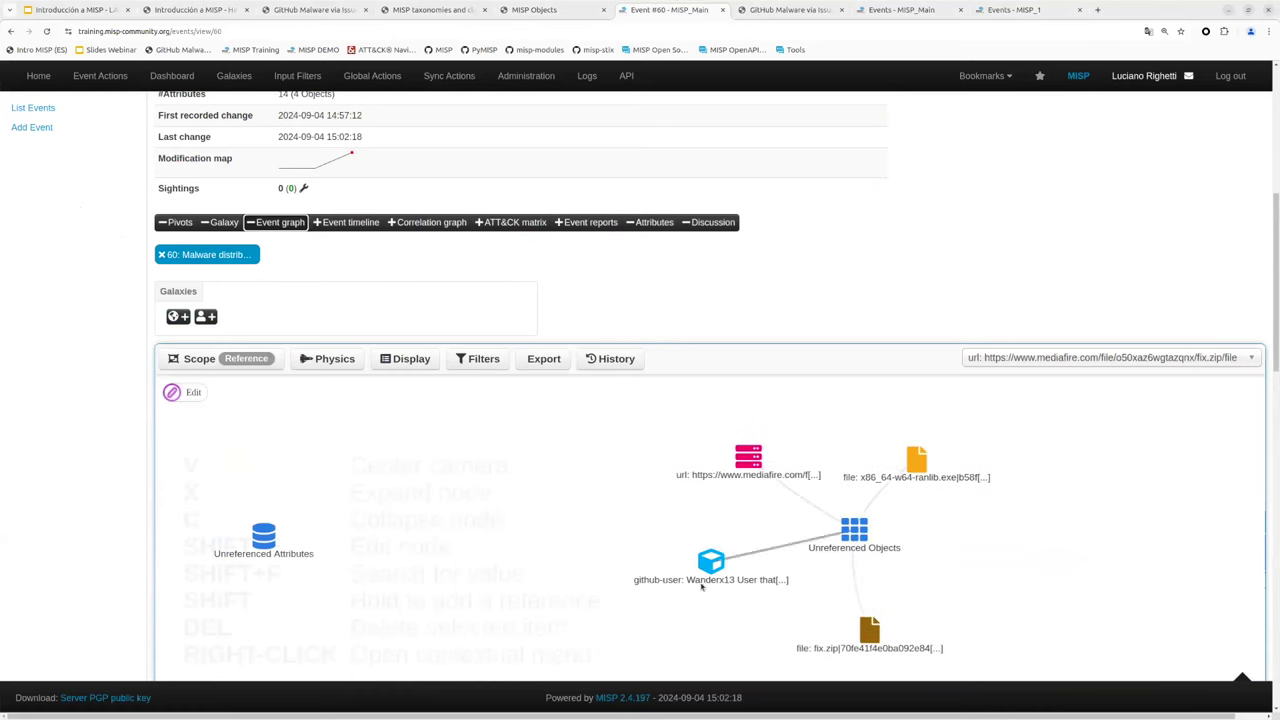
pyautogui.moveTo(711, 558)
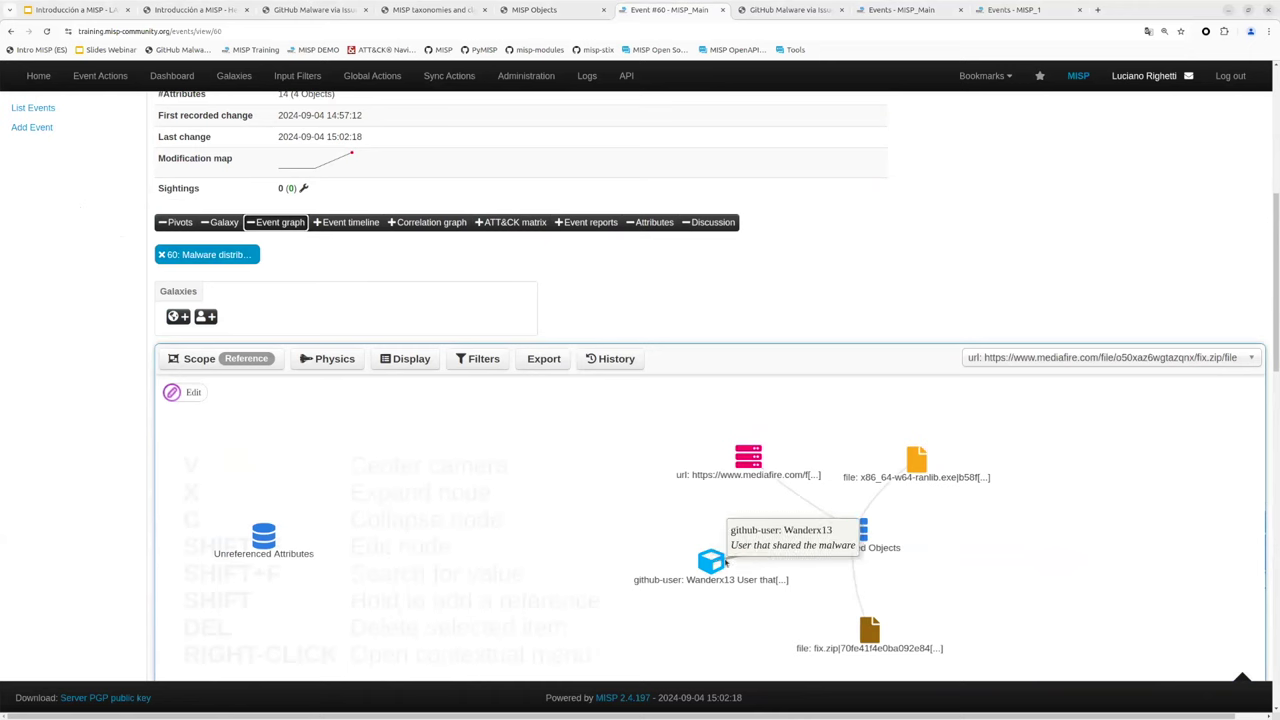
pyautogui.moveTo(722, 568); pyautogui.dragTo(495, 520)
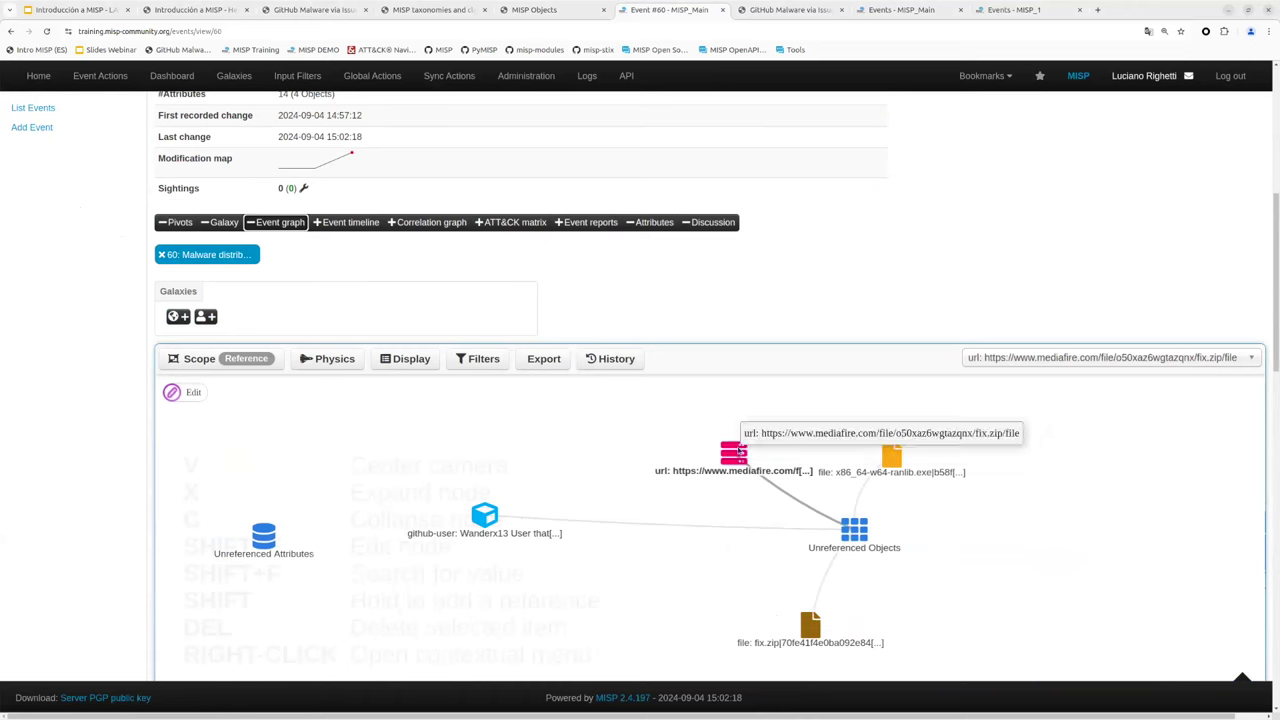
# - Draw a reference from the github-user object to the mediafire url object and choose the relationship type mentions
pyautogui.click(196, 394)
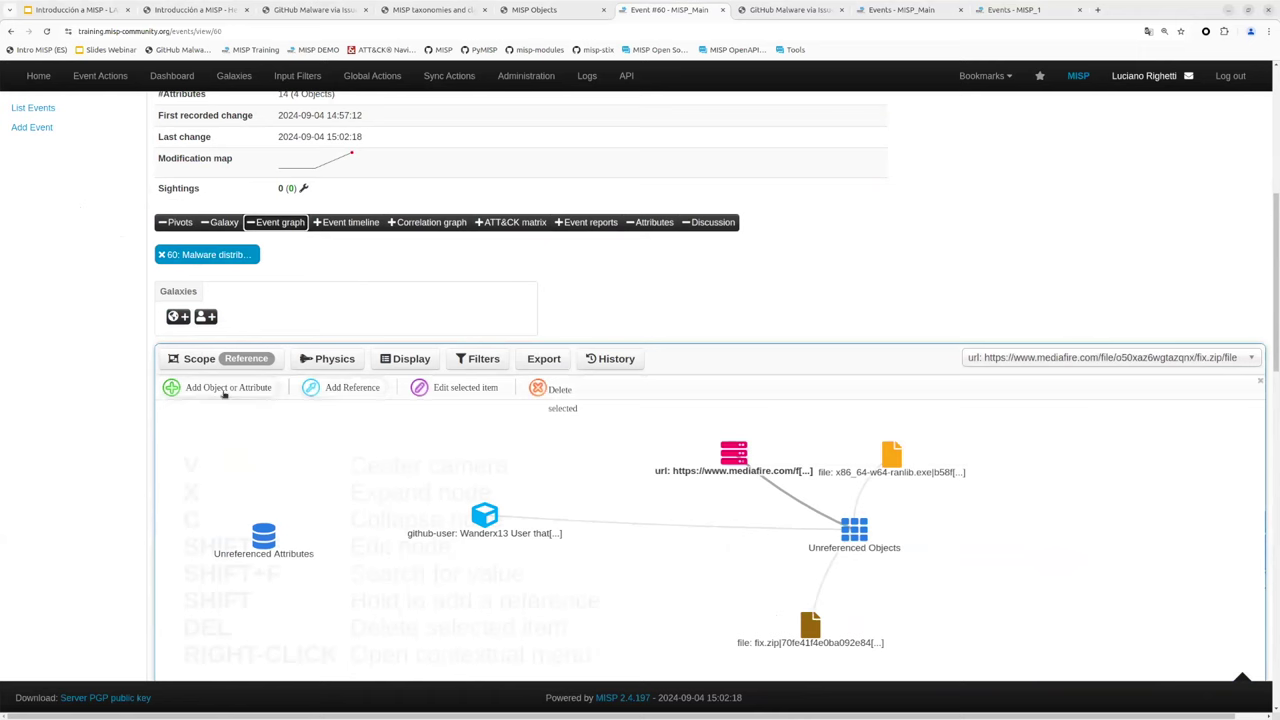
pyautogui.click(335, 389)
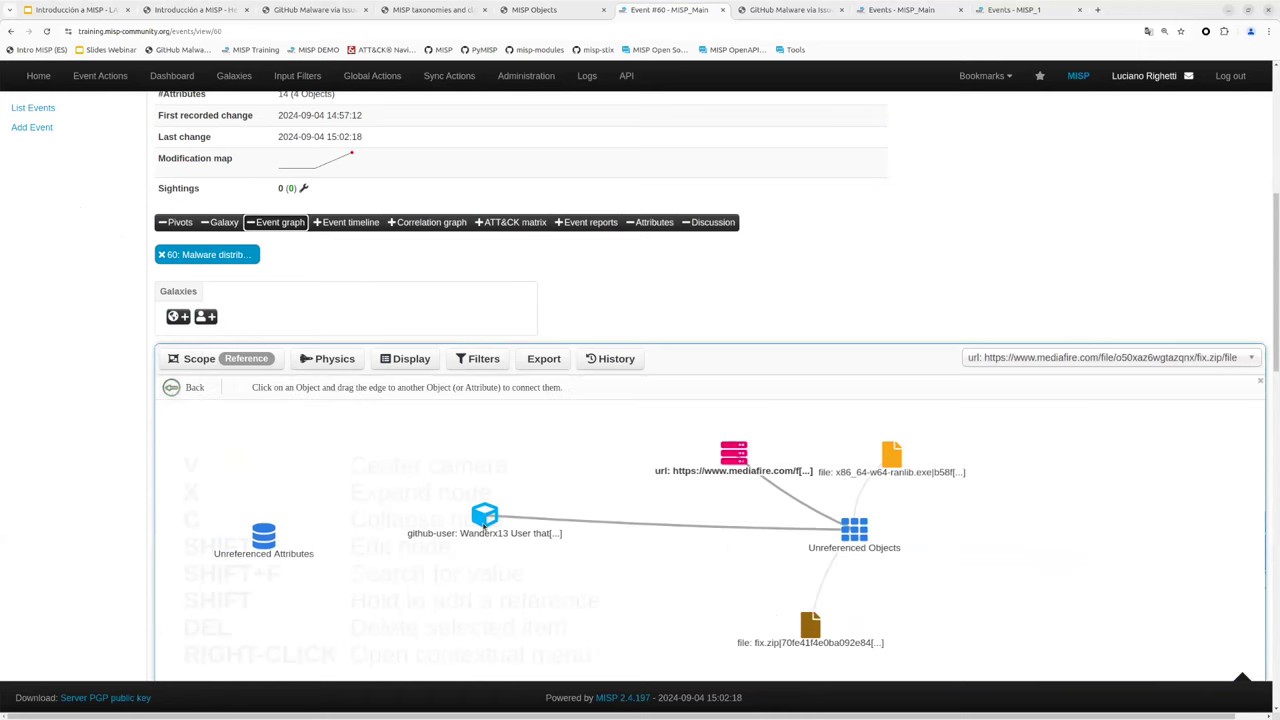
pyautogui.moveTo(540, 497); pyautogui.dragTo(735, 457)
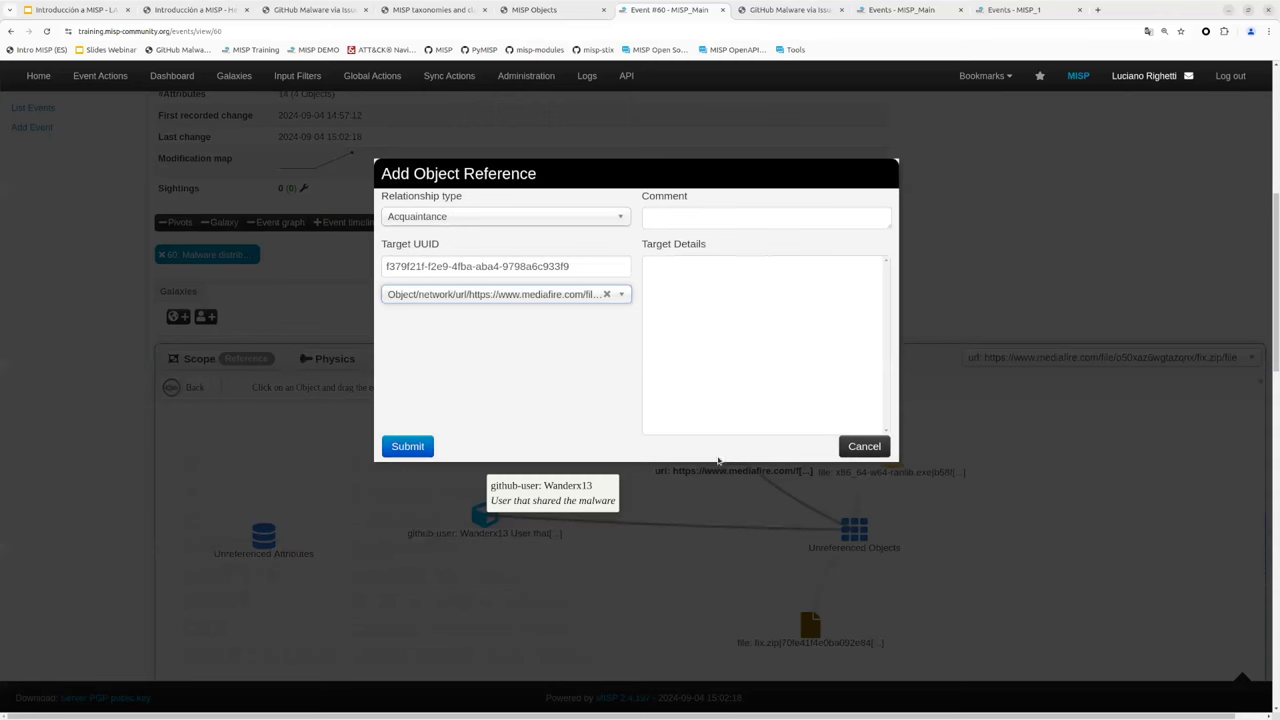
pyautogui.click(531, 225)
pyautogui.write('men')
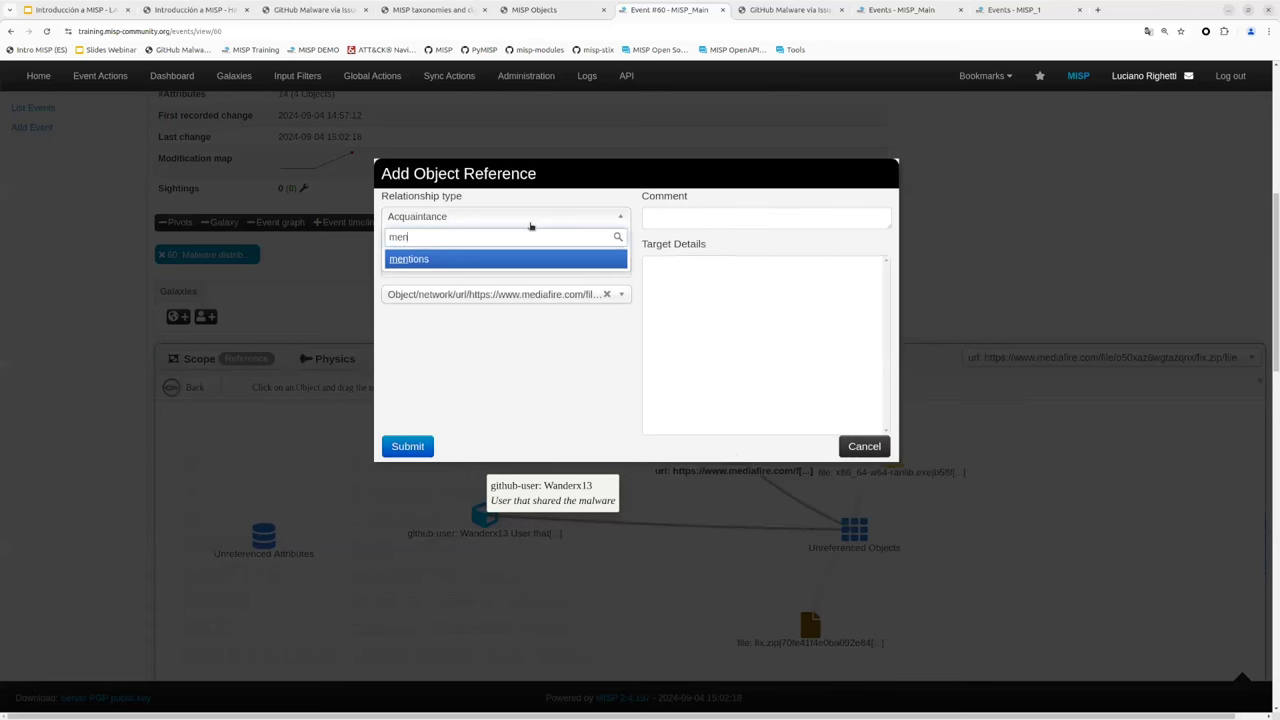
pyautogui.click(531, 260)
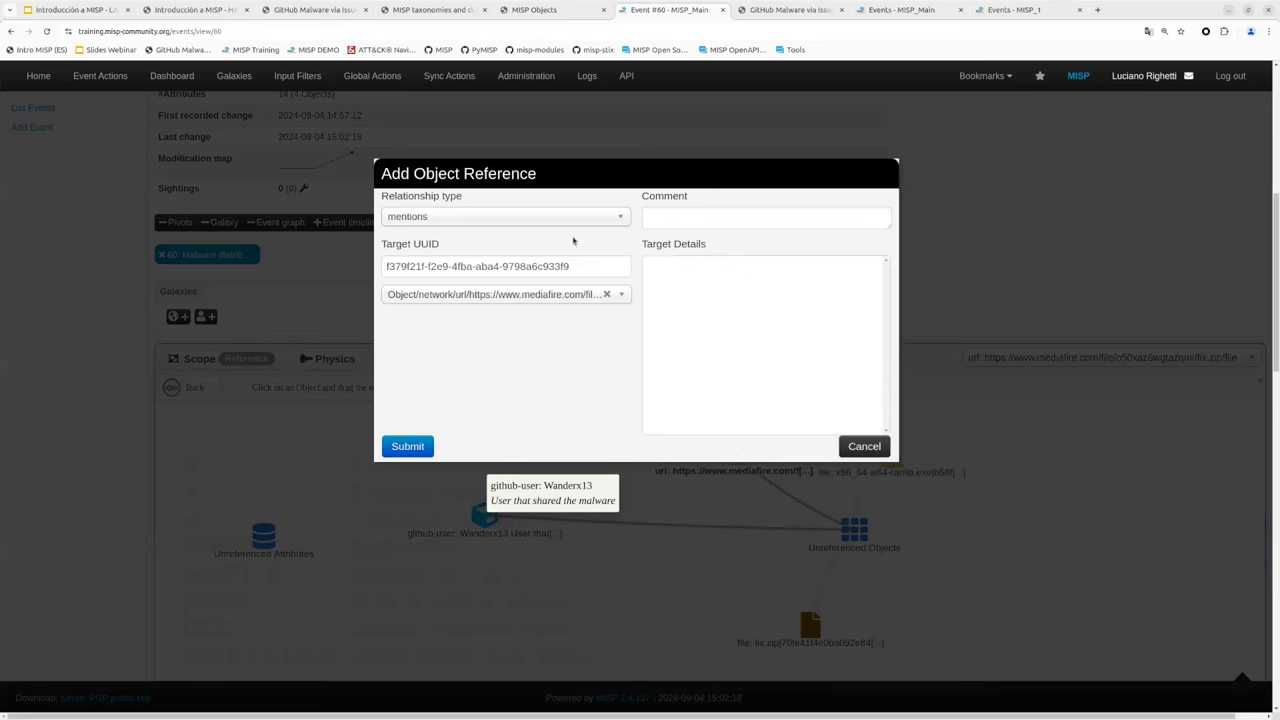
# - Browse the available relationship types and switch the reference to the custom type
pyautogui.click(580, 219)
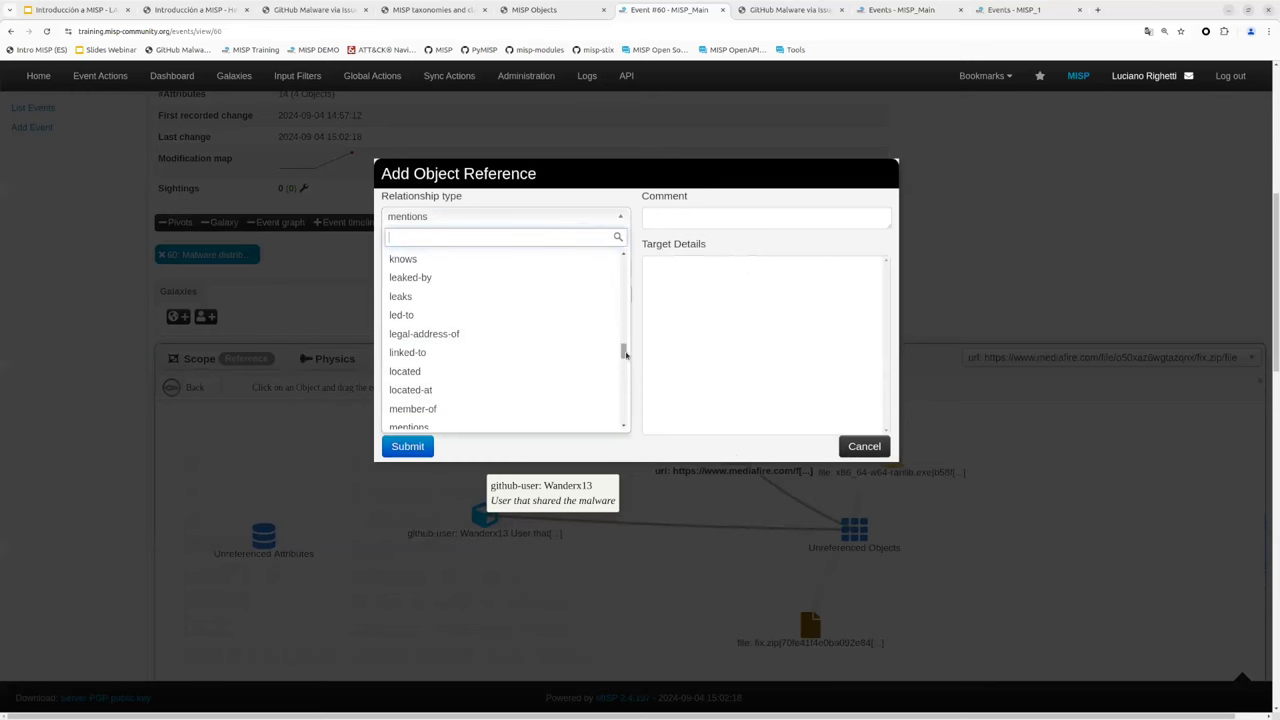
pyautogui.moveTo(625, 354); pyautogui.dragTo(618, 426)
pyautogui.write('cu')
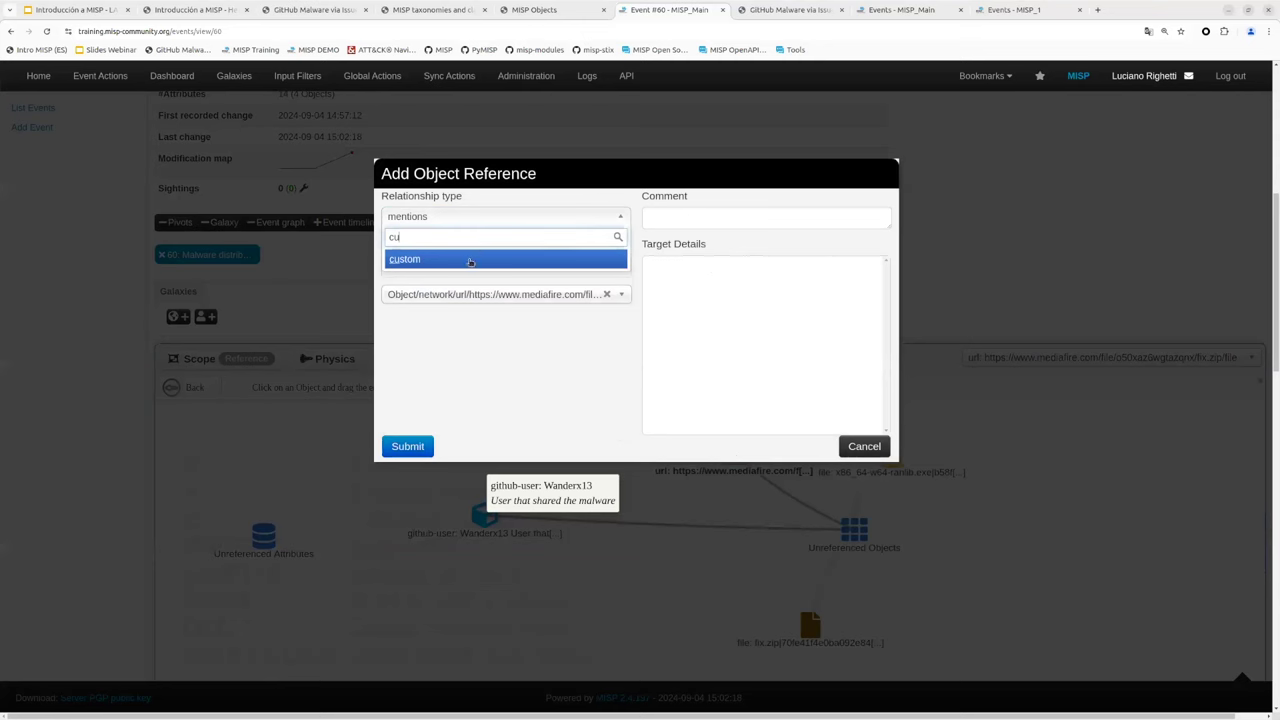
pyautogui.click(470, 260)
pyautogui.click(466, 258)
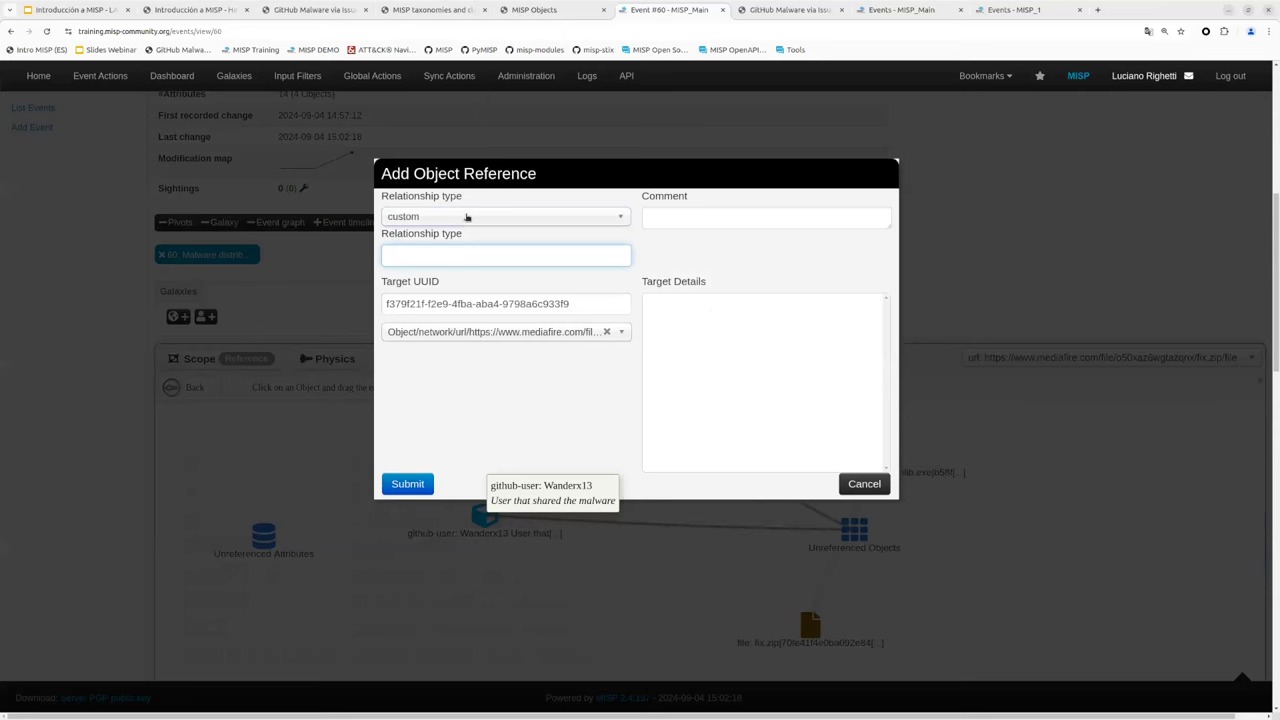
# - Set the reference's relationship type back to mentions and submit the link from github-user to url
pyautogui.click(470, 216)
pyautogui.write('ment')
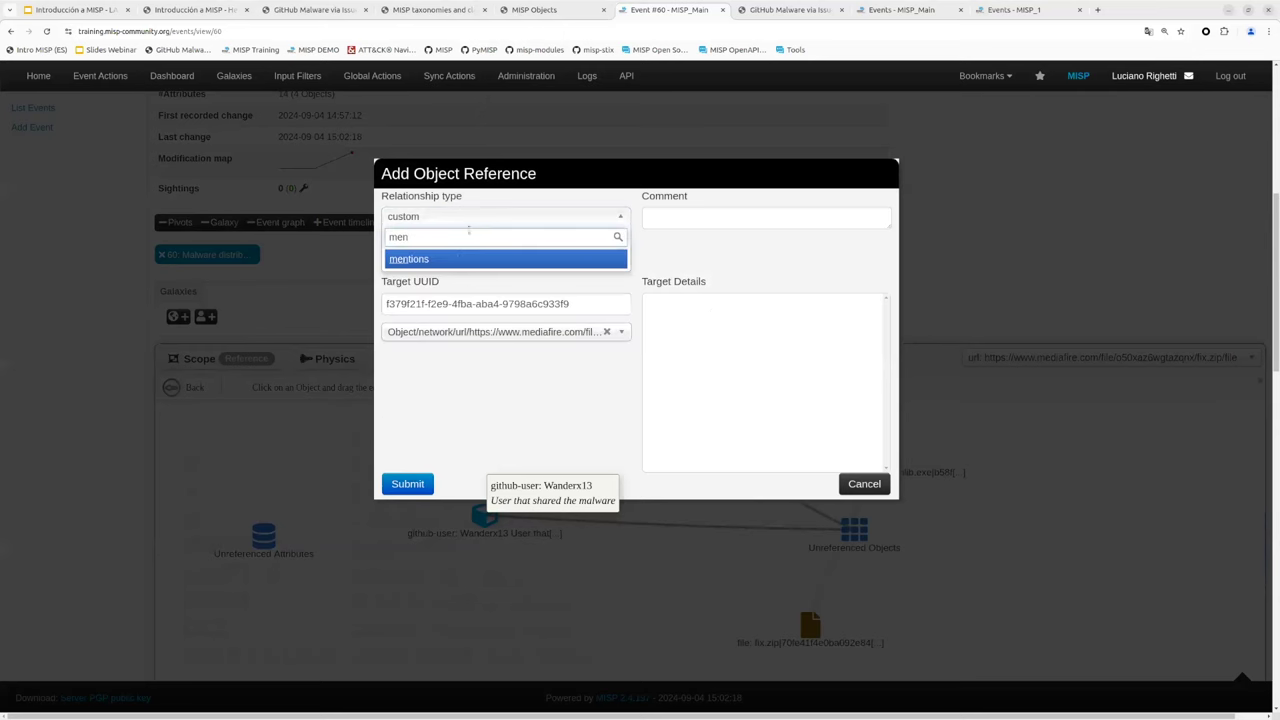
pyautogui.click(458, 259)
pyautogui.click(423, 452)
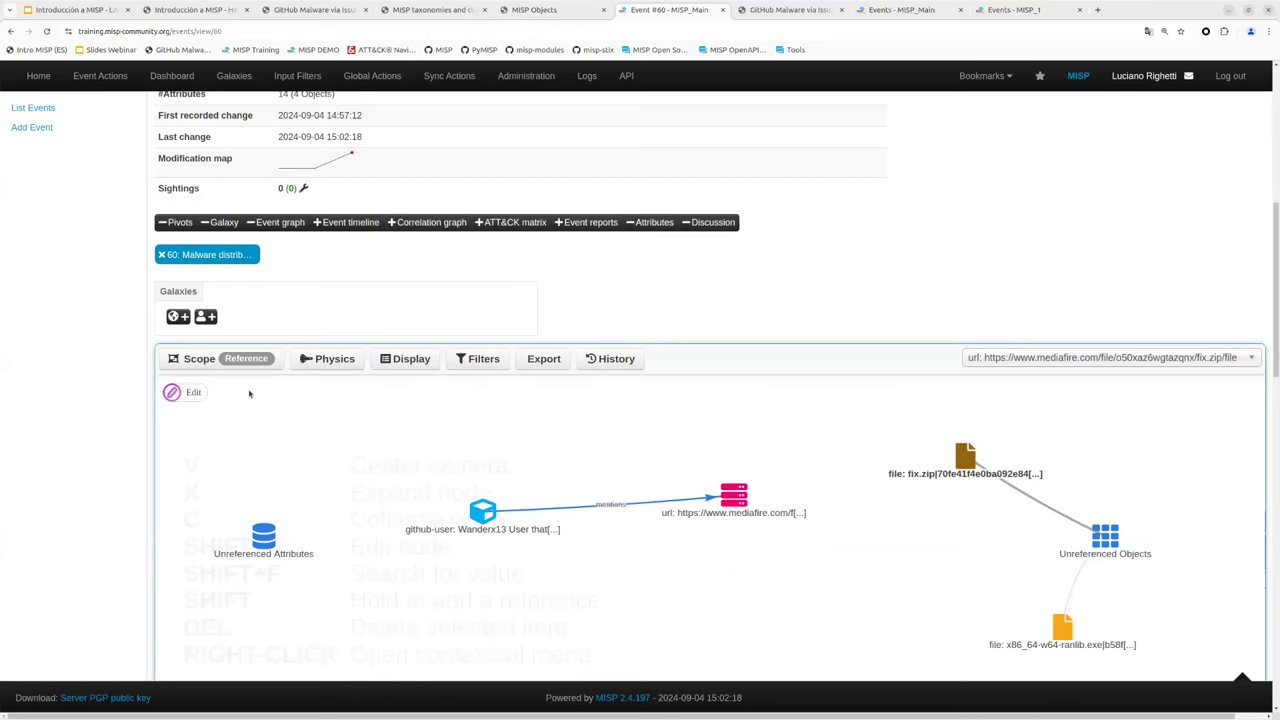
pyautogui.click(171, 393)
pyautogui.click(345, 392)
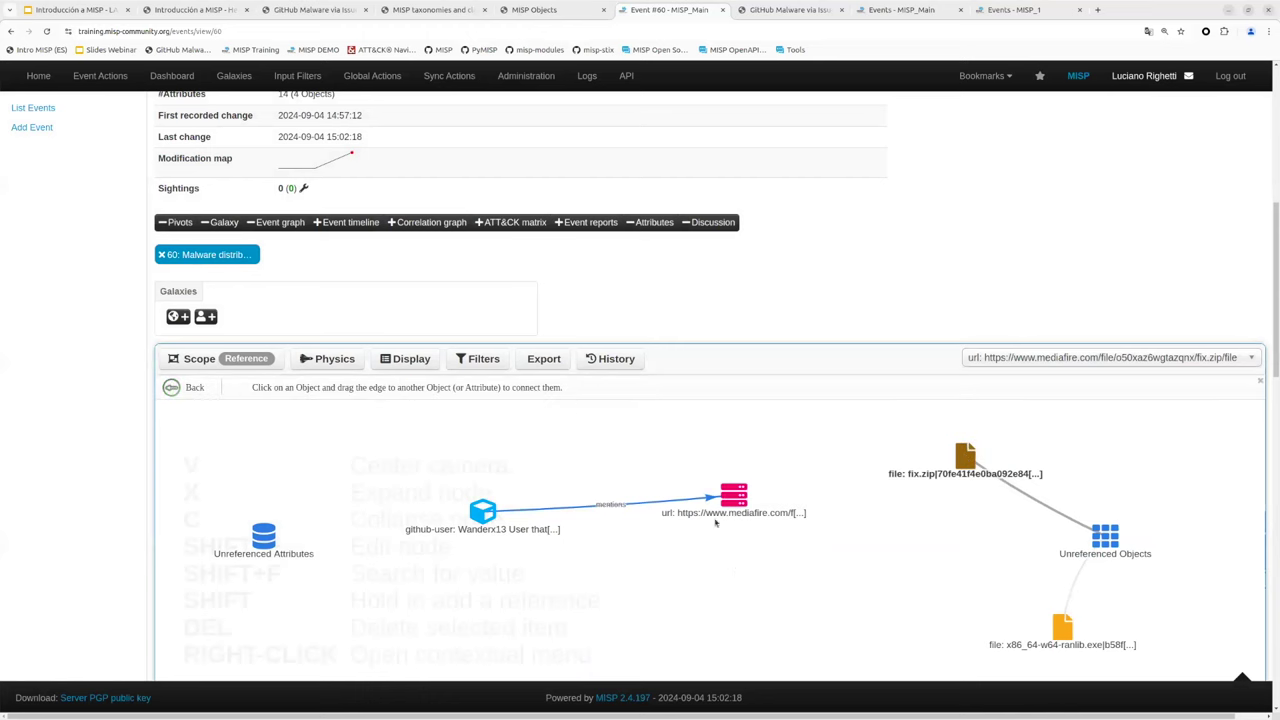
pyautogui.moveTo(733, 495); pyautogui.dragTo(959, 457)
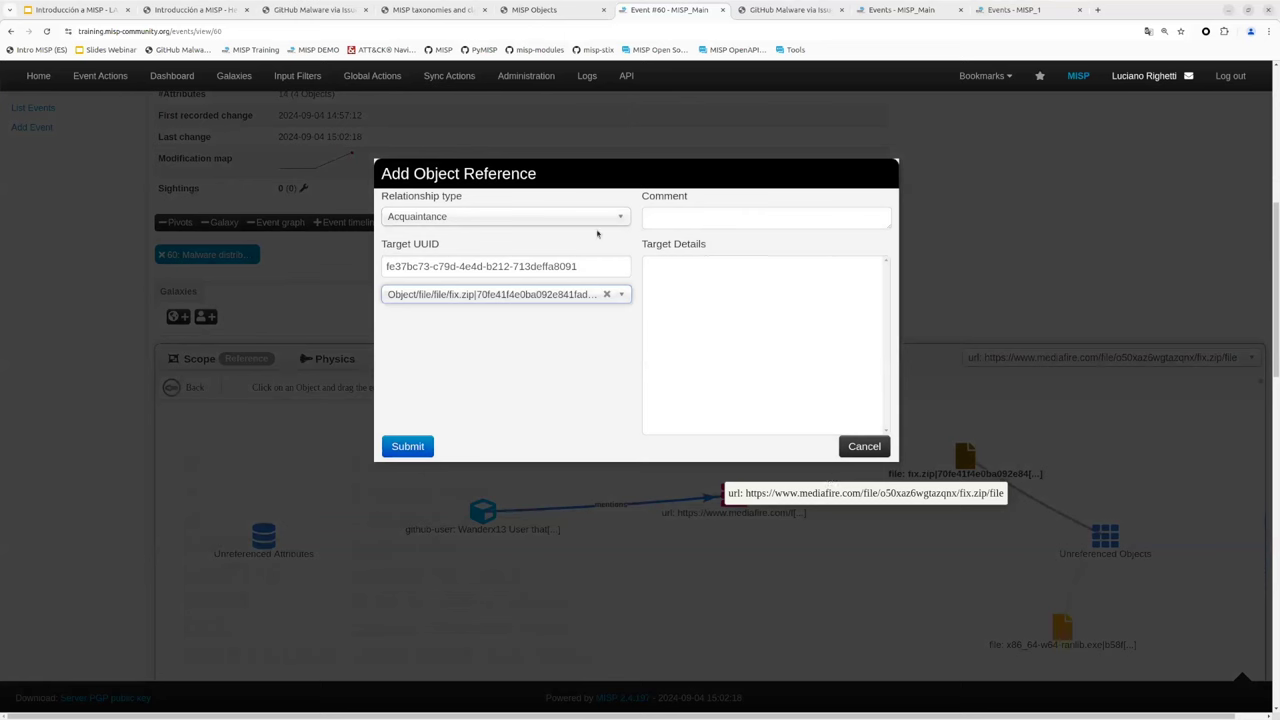
pyautogui.click(563, 218)
pyautogui.write('con')
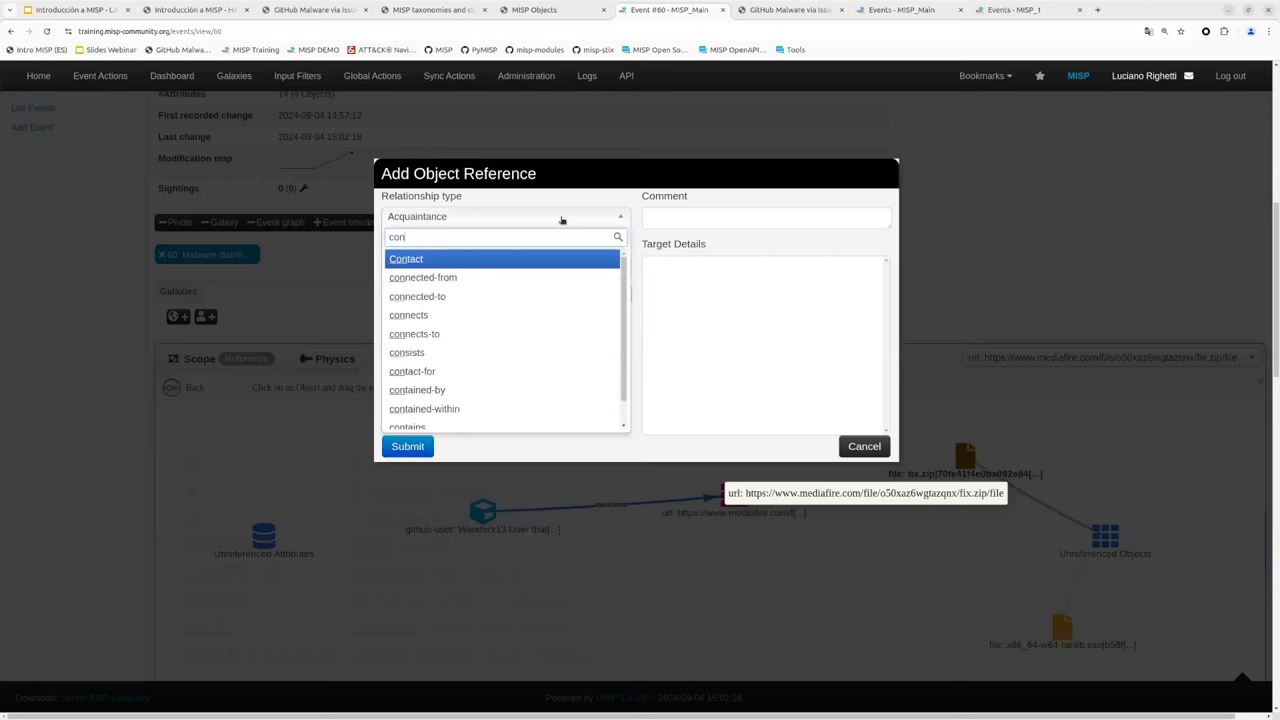
pyautogui.press('BackSpace')
pyautogui.press('BackSpace')
pyautogui.press('BackSpace')
pyautogui.write('down')
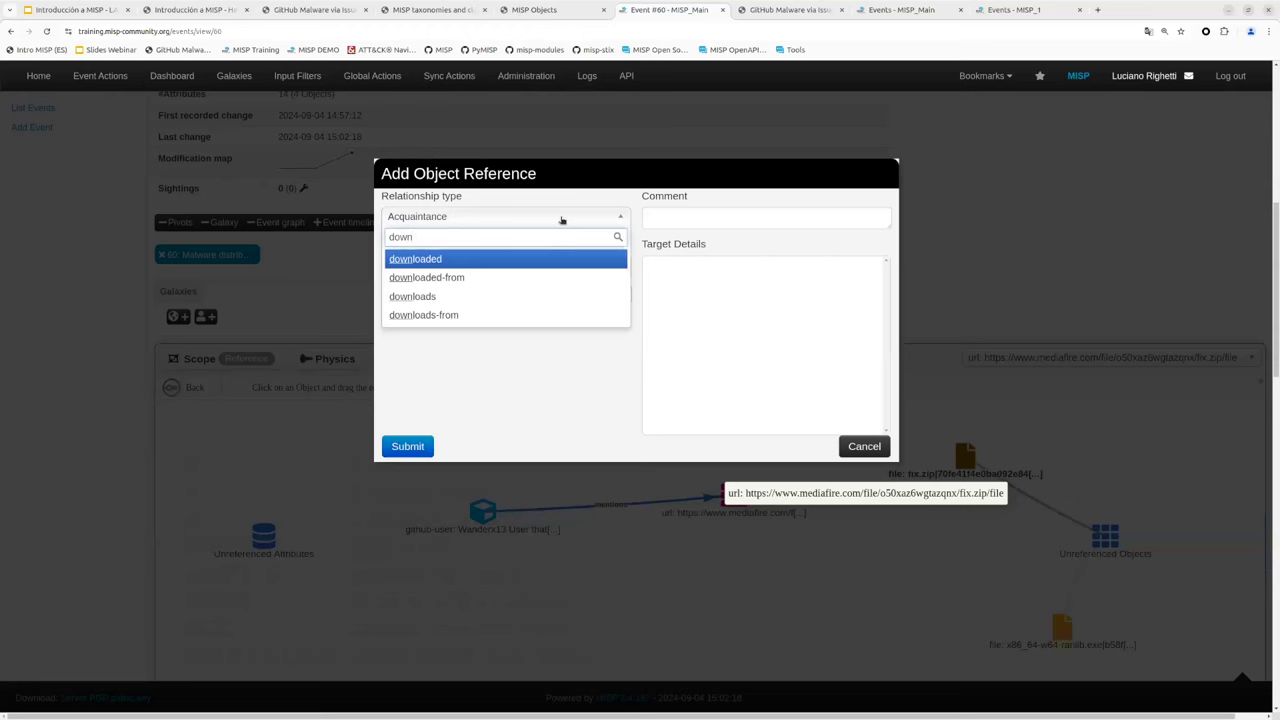
pyautogui.click(415, 445)
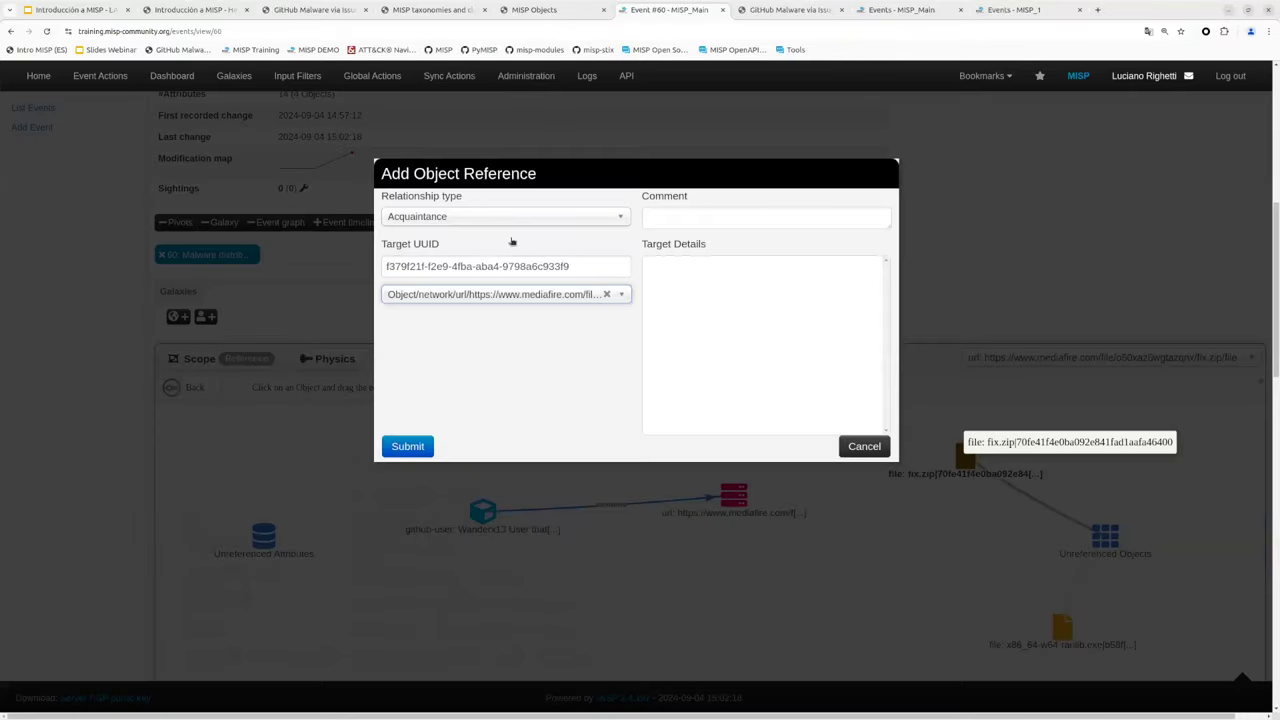
# - Set the relationship type of the reference from the fix.zip file object to the mediafire url object to downloaded-from and submit it
pyautogui.click(500, 216)
pyautogui.write('downlo')
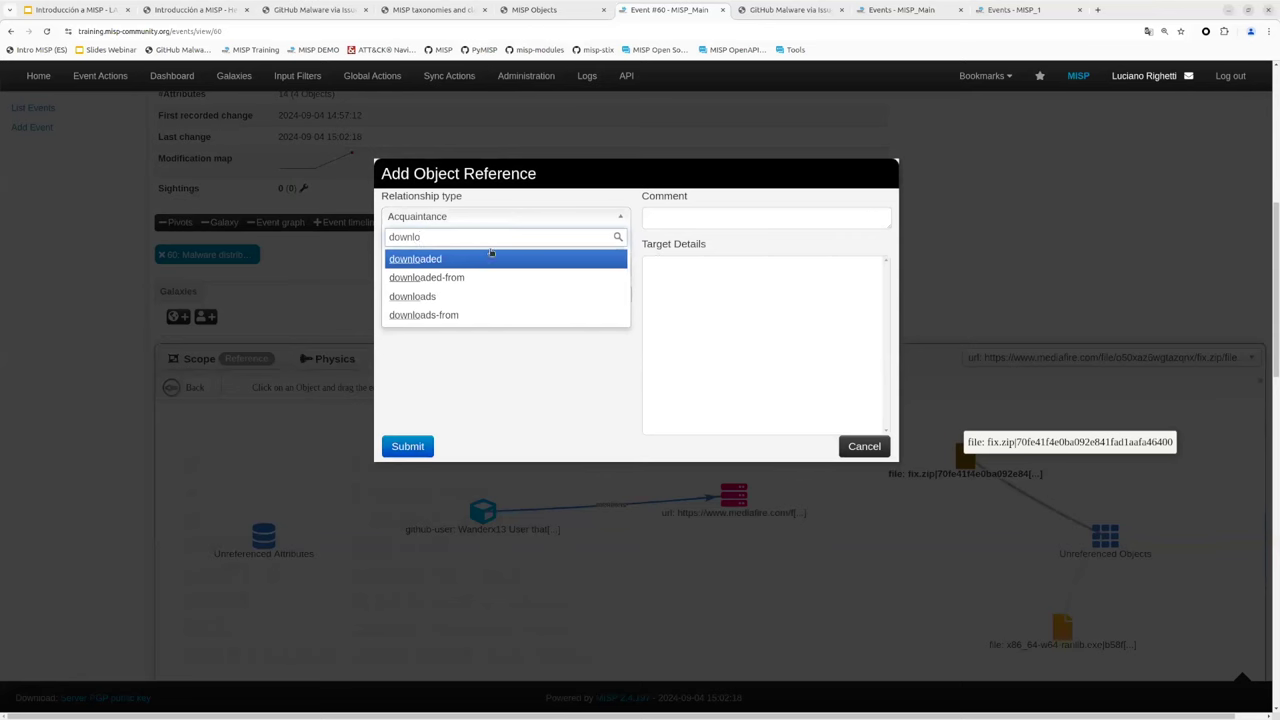
pyautogui.click(480, 277)
pyautogui.click(410, 447)
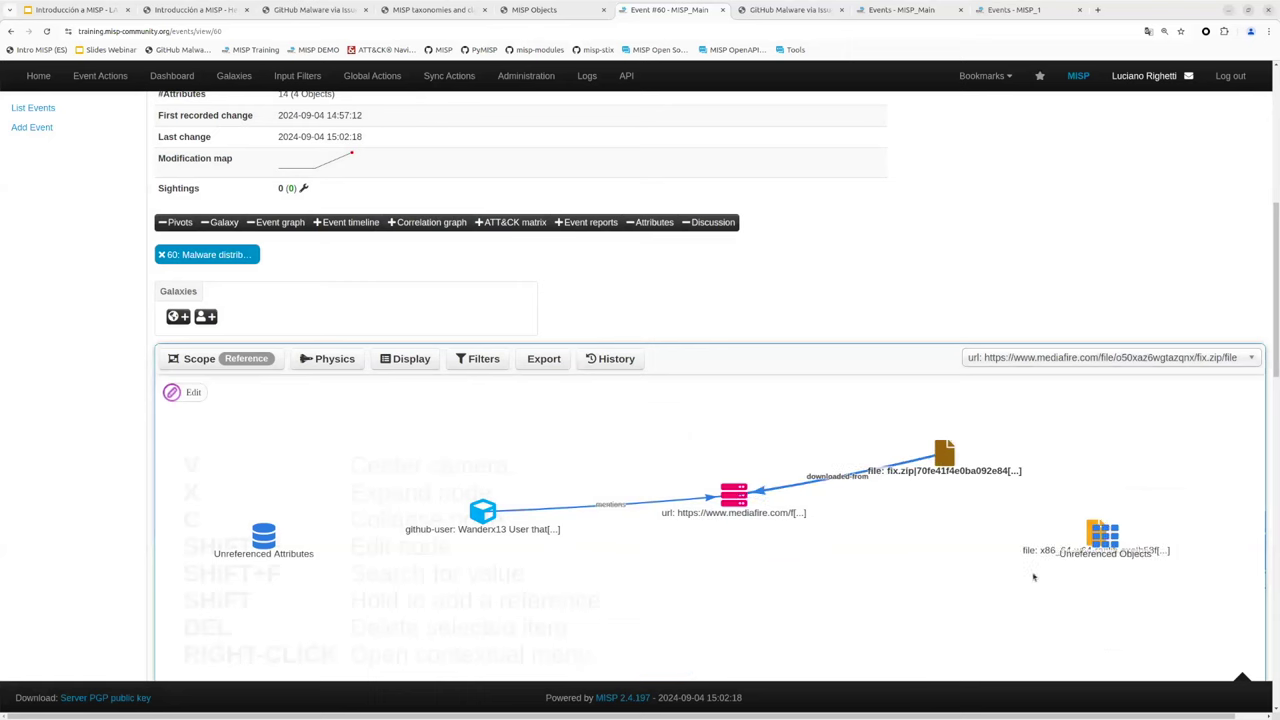
# - Move the Unreferenced Objects node aside and add a contains reference from the fix.zip file object to the x86_64-w64-ranlib.exe file object
pyautogui.moveTo(1100, 545); pyautogui.dragTo(1126, 596)
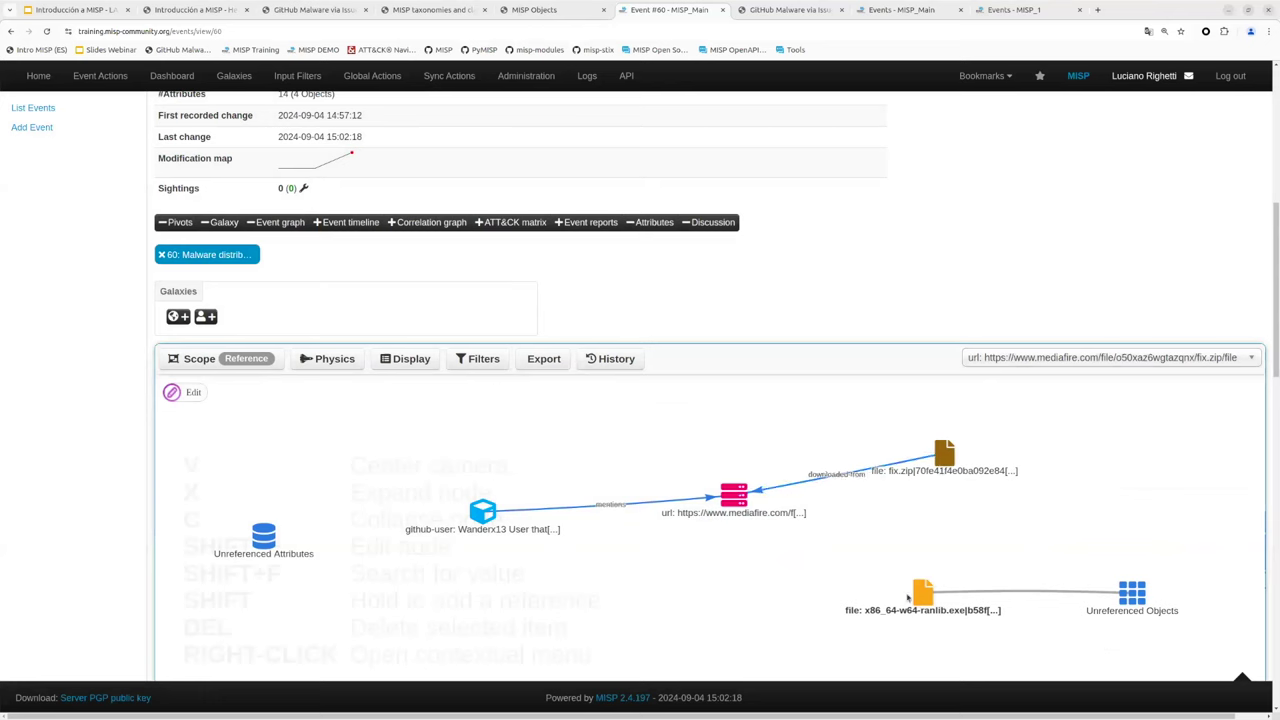
pyautogui.moveTo(944, 451); pyautogui.dragTo(922, 592)
pyautogui.click(194, 393)
pyautogui.click(334, 388)
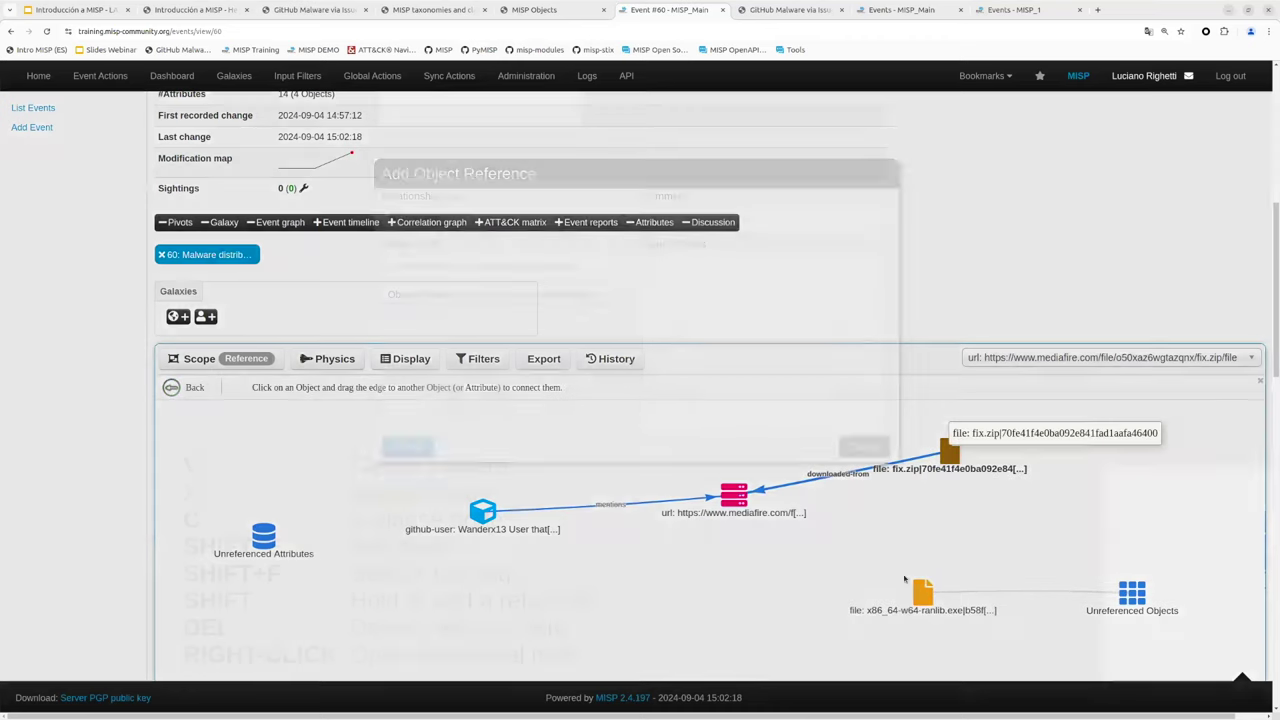
pyautogui.click(463, 218)
pyautogui.write('contain')
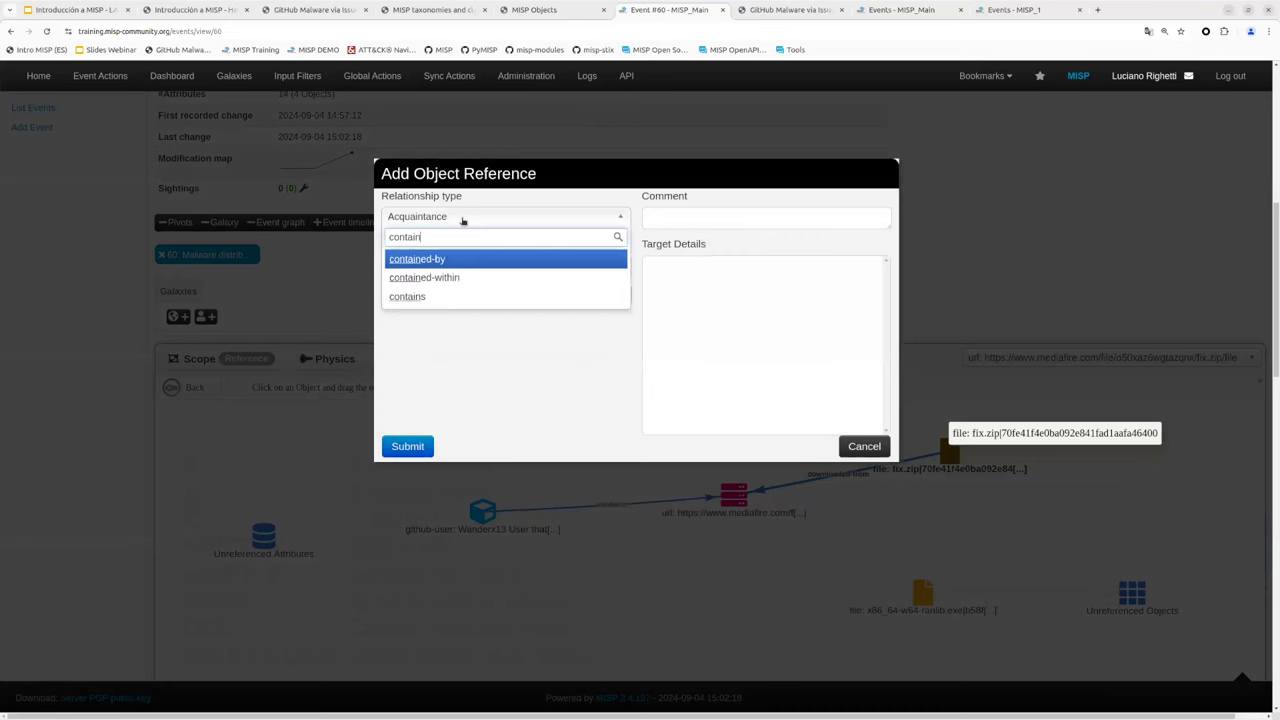
pyautogui.click(462, 297)
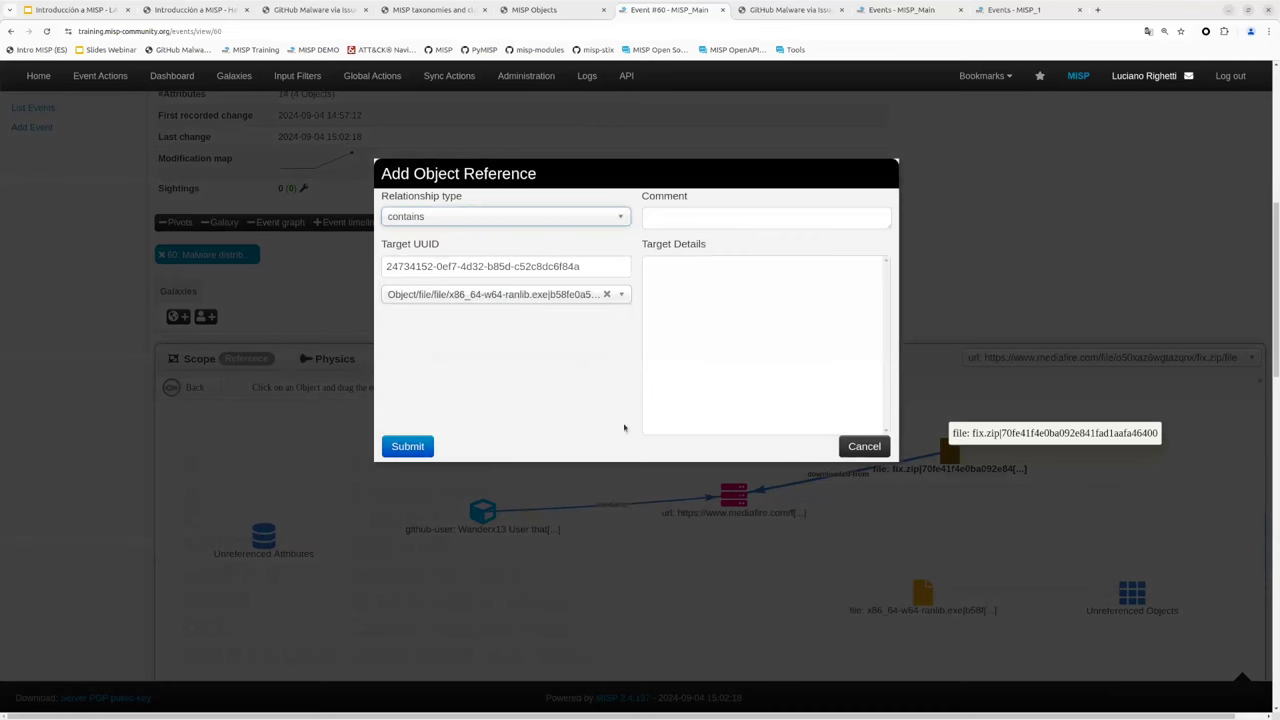
pyautogui.click(409, 447)
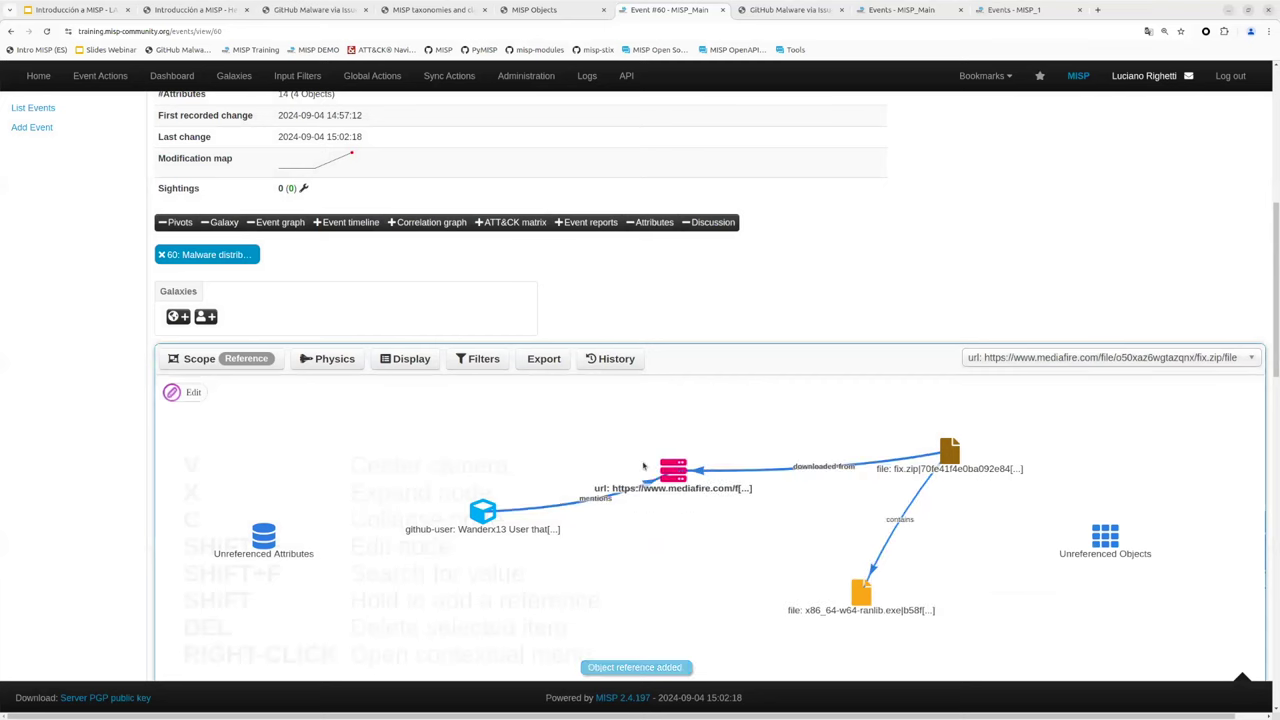
# - Look at the event graph's network history and close it again
pyautogui.click(612, 358)
pyautogui.click(729, 445)
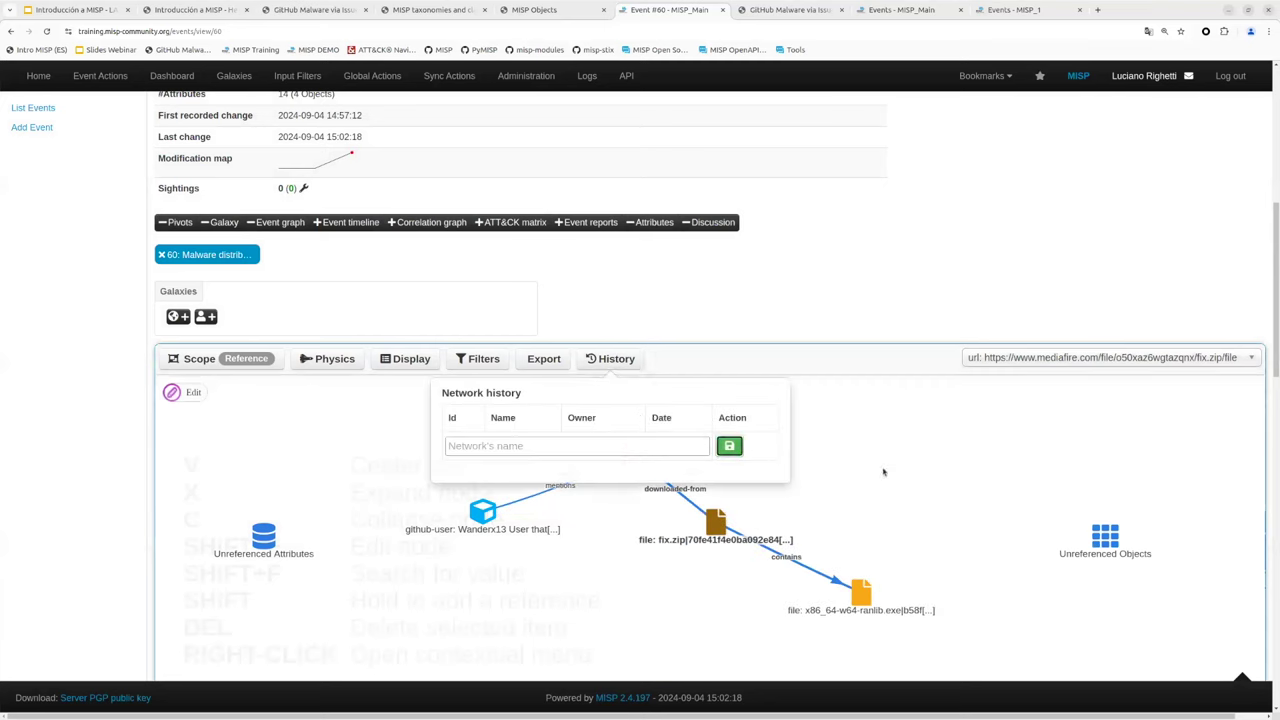
pyautogui.click(626, 370)
# - Rearrange the linked github-user, url and file nodes in the event graph so that the chain of references is spread out
pyautogui.moveTo(870, 576); pyautogui.dragTo(918, 504)
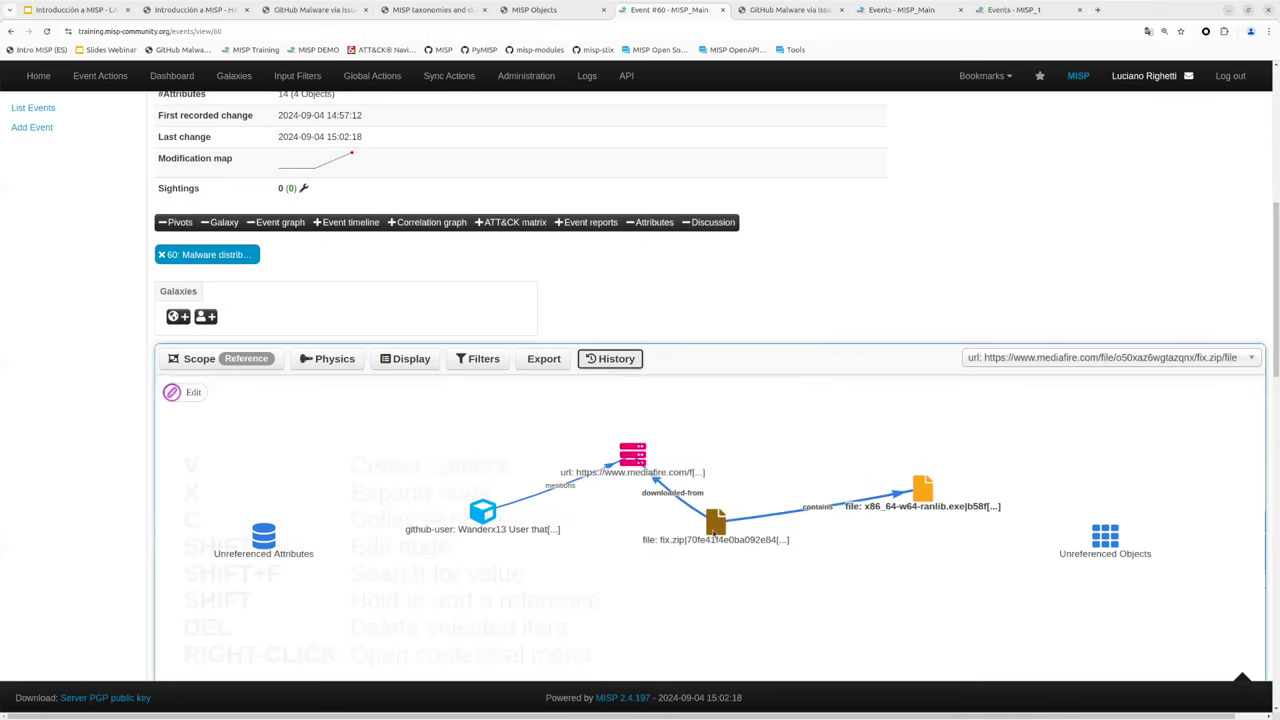
pyautogui.moveTo(588, 477); pyautogui.dragTo(547, 567)
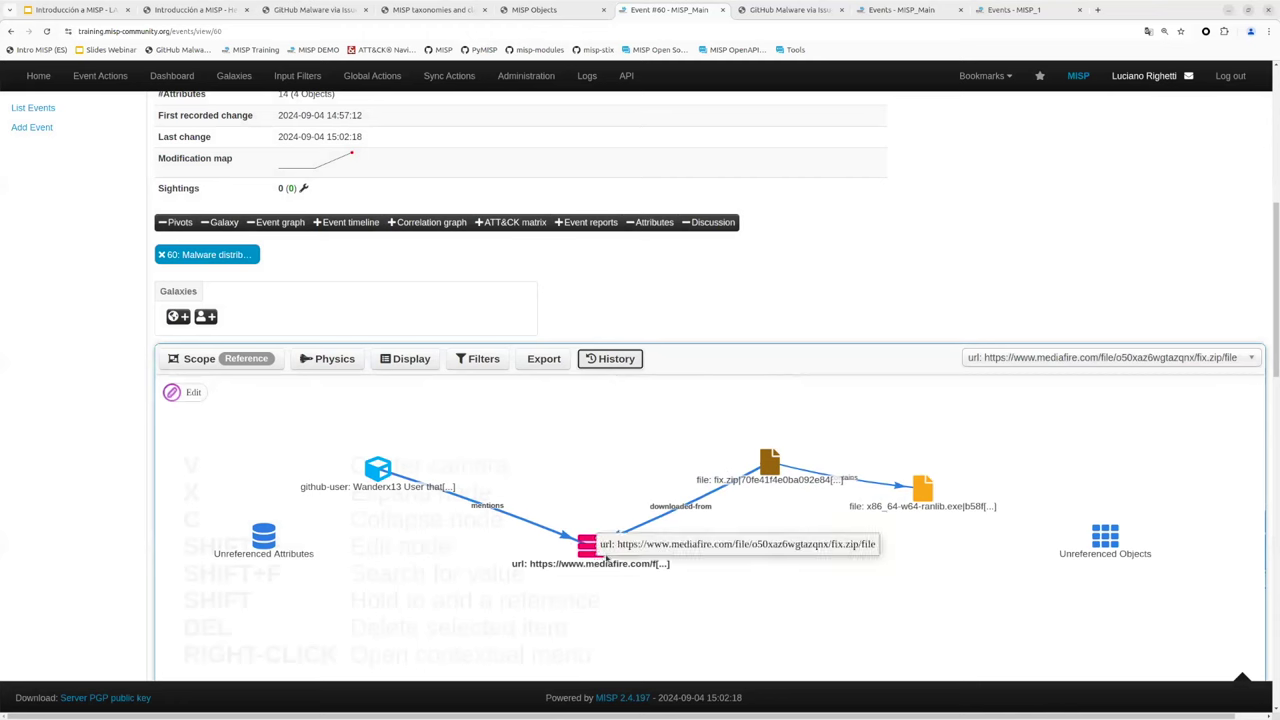
pyautogui.moveTo(922, 488); pyautogui.dragTo(937, 573)
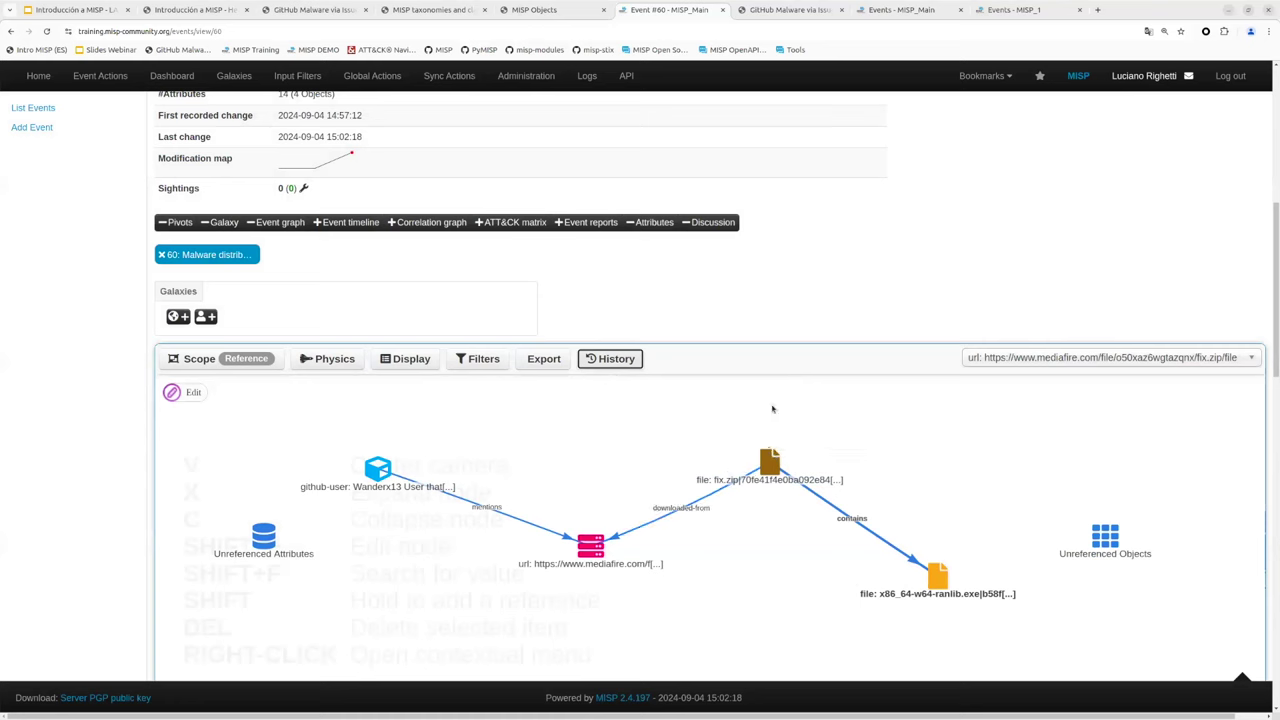
pyautogui.scroll(-1, 822, 437)
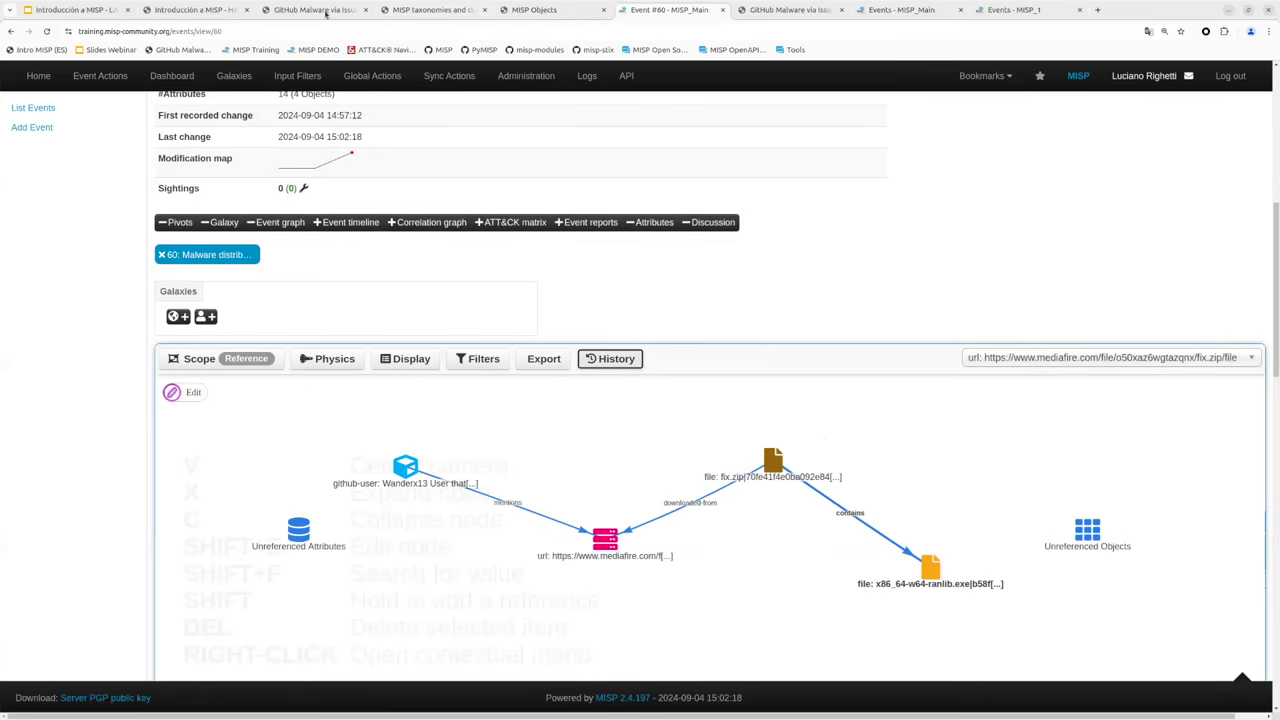
# - Switch to the HedgeDoc notes, open the Kobalos example event from the list of interesting MISP events and display its event graph
pyautogui.click(207, 11)
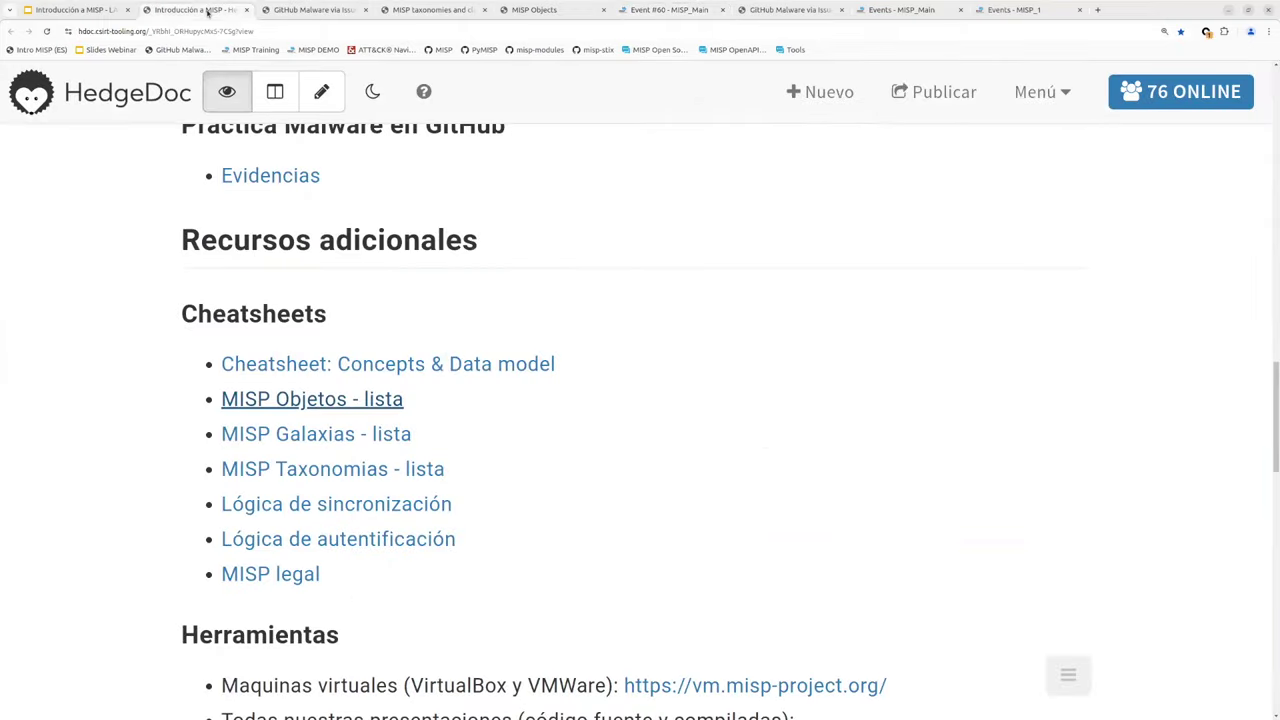
pyautogui.scroll(-15, 1270, 458)
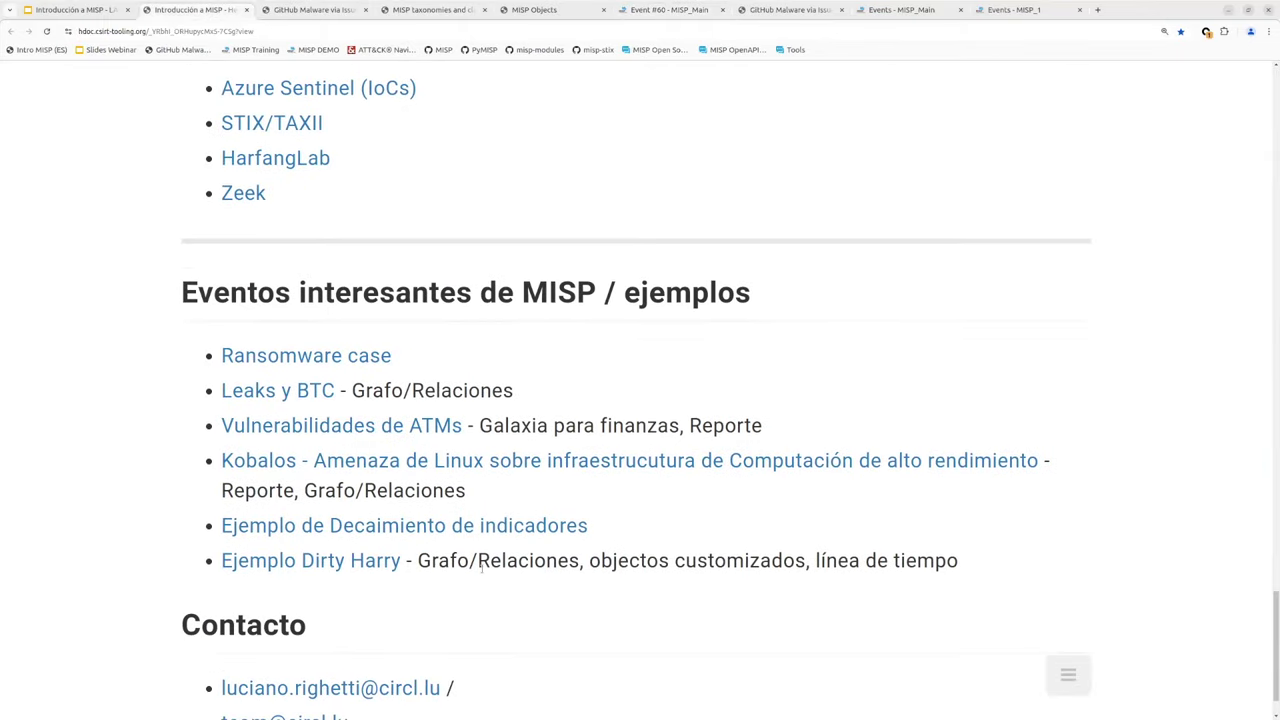
pyautogui.click(449, 466)
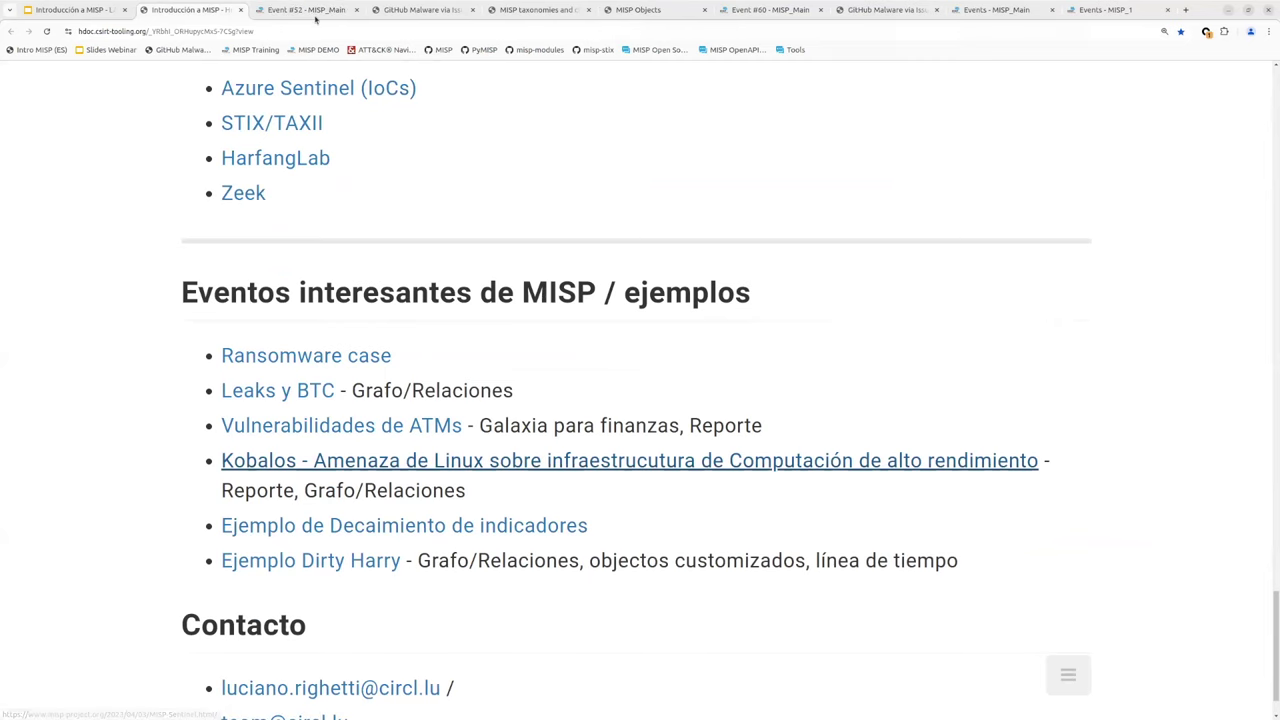
pyautogui.scroll(-3, 543, 312)
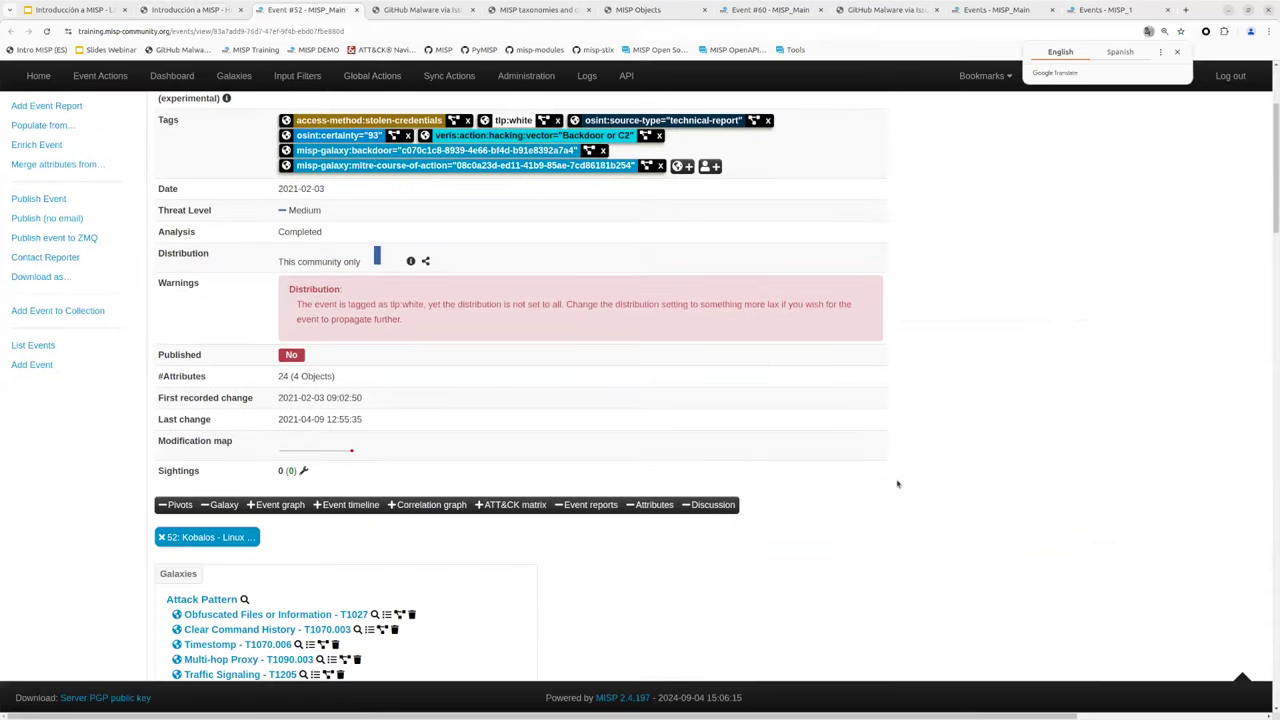
pyautogui.click(278, 446)
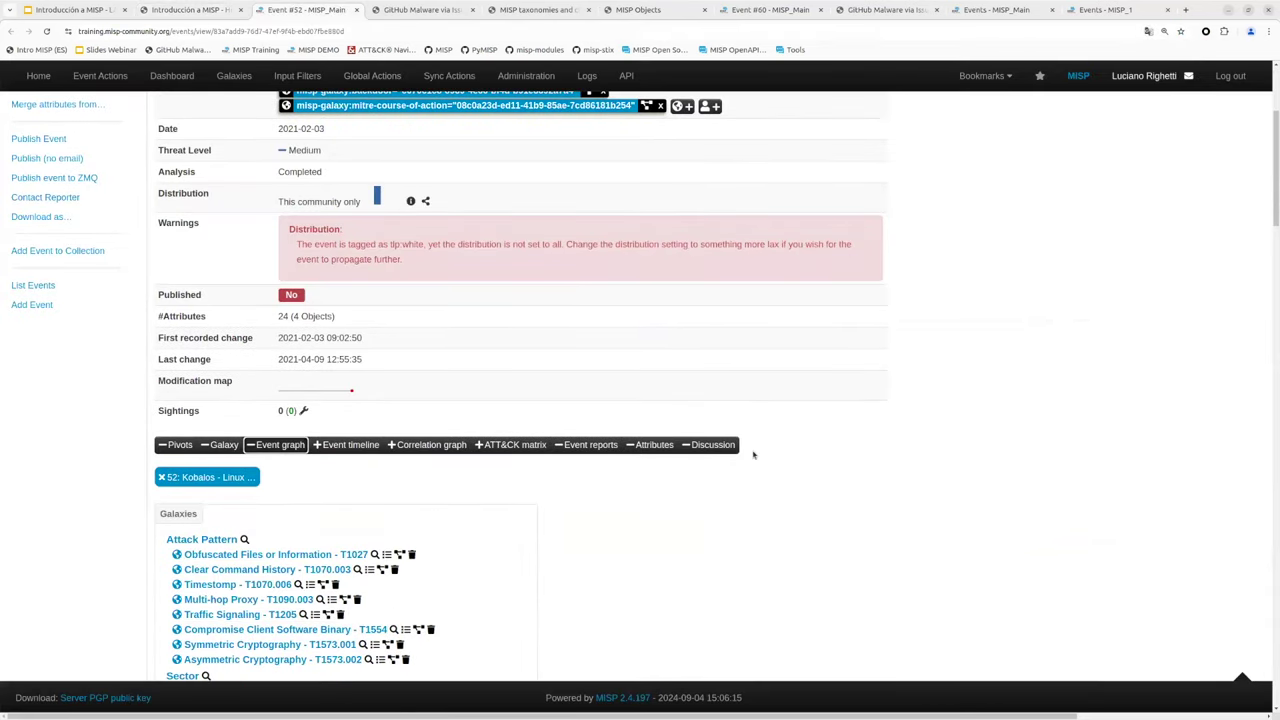
pyautogui.scroll(-2, 863, 446)
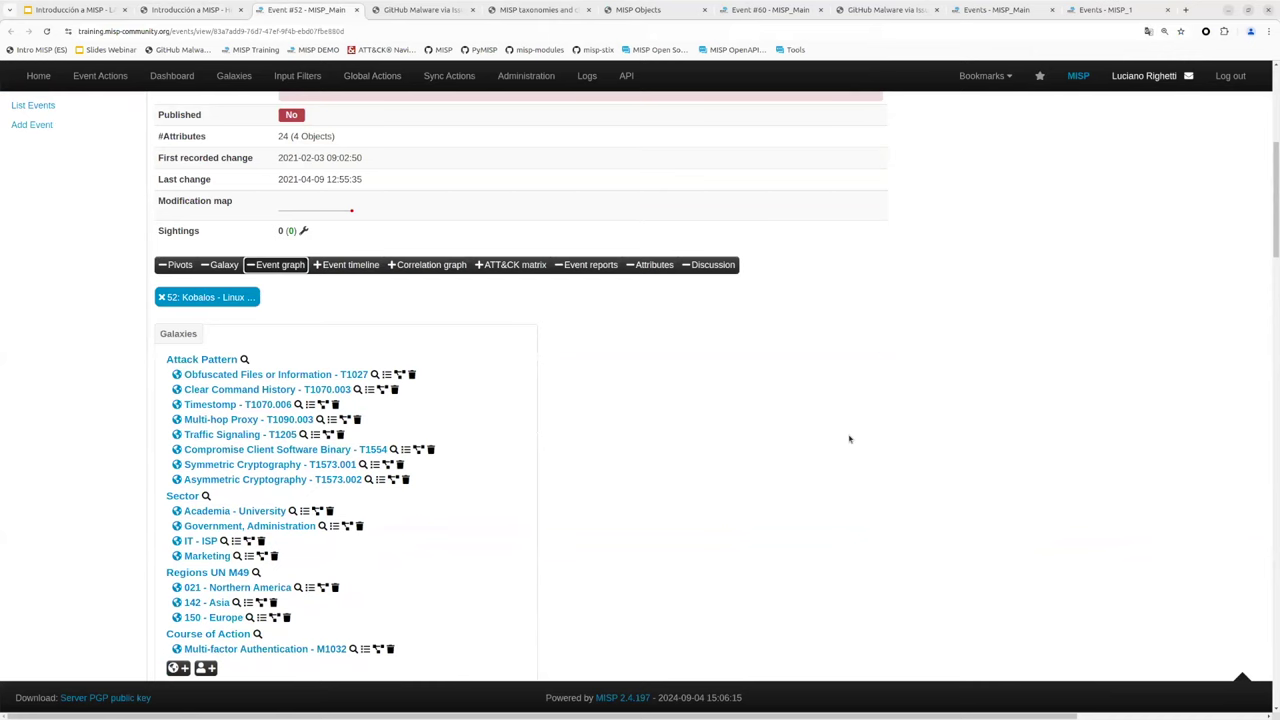
# - Examine the Kobalos event's galaxies and event graph, pulling the Ubuntu target-machine and ip-port nodes clear of their neighbours
pyautogui.click(179, 12)
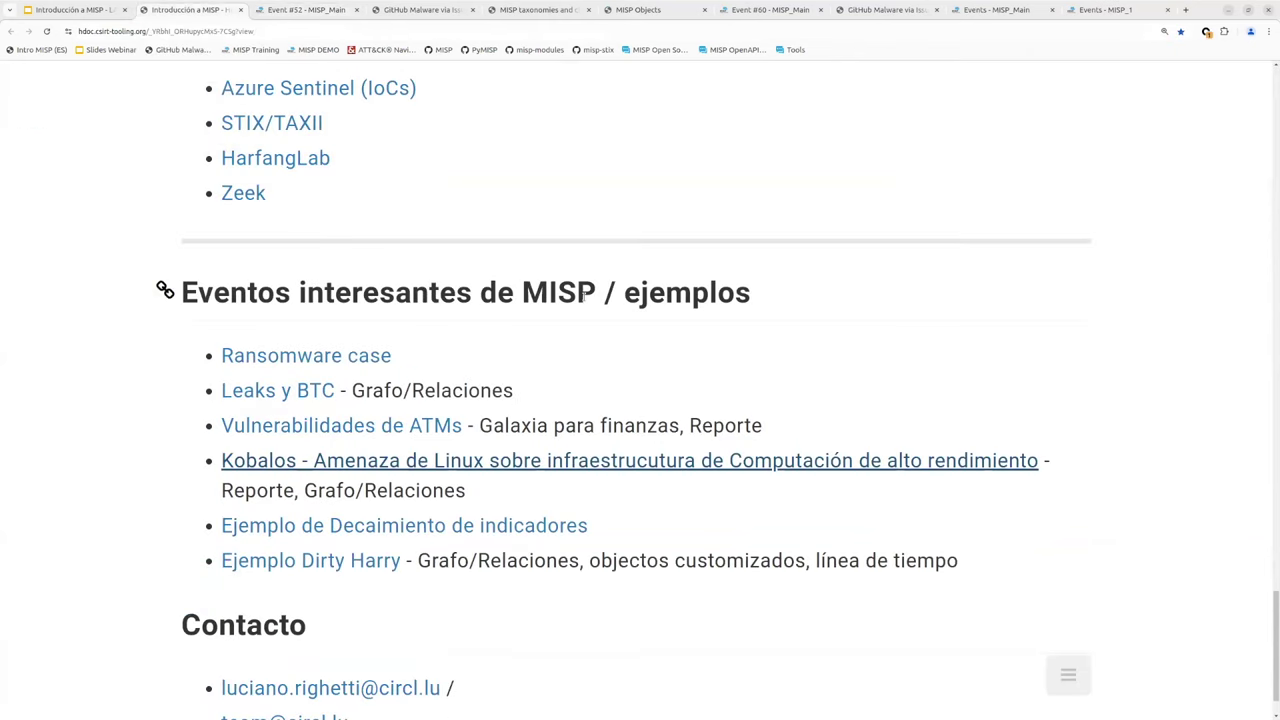
pyautogui.scroll(1, 584, 293)
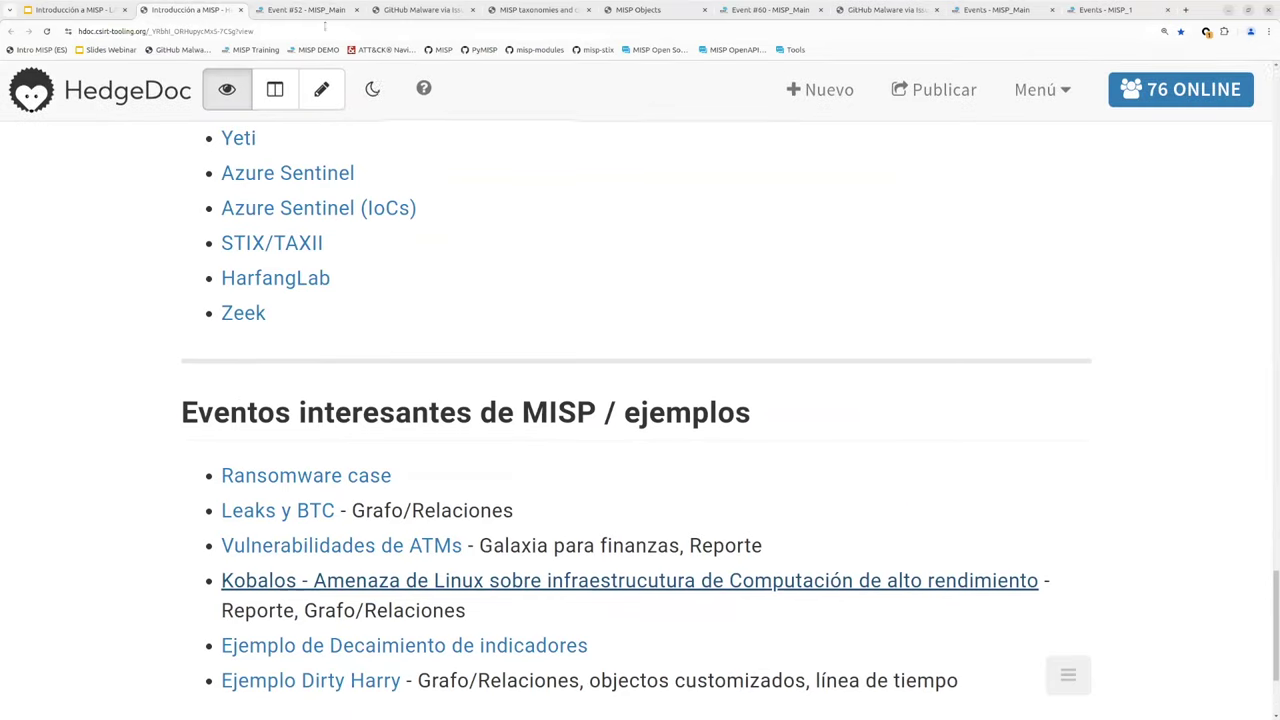
pyautogui.hotkey('ctrl', 'Tab')
pyautogui.scroll(1, 634, 358)
pyautogui.scroll(4, 634, 358)
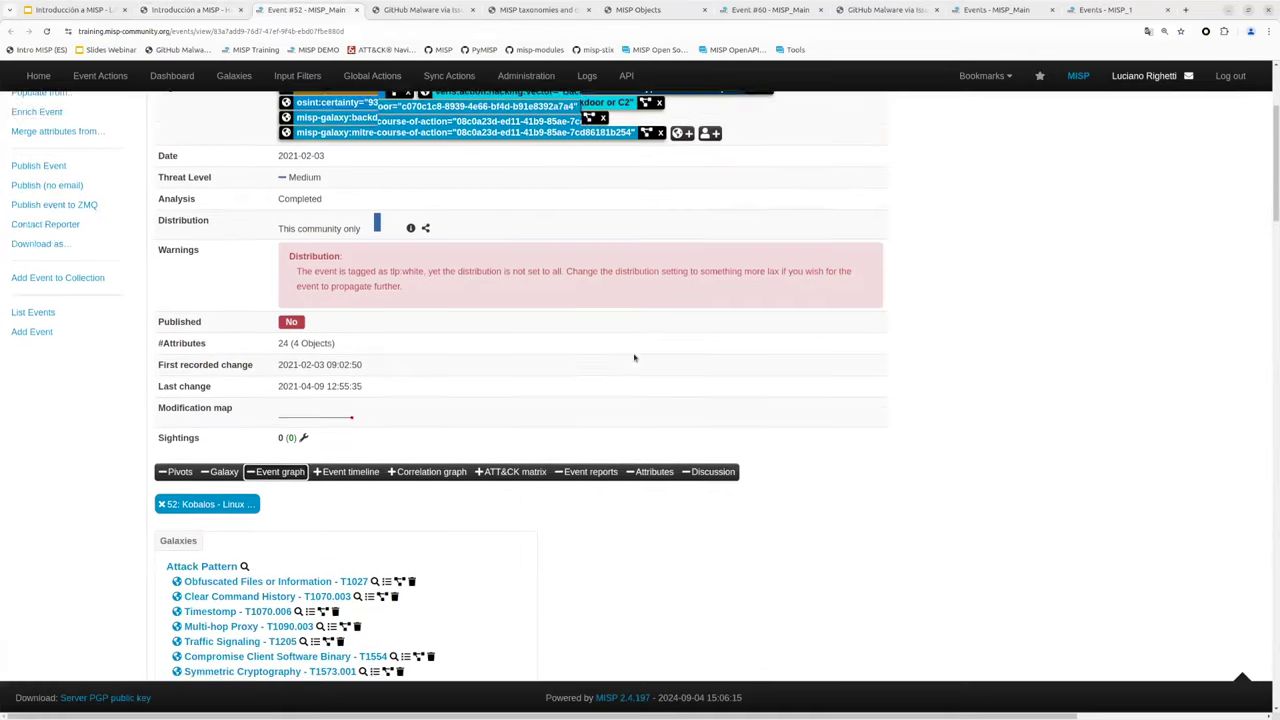
pyautogui.scroll(-5, 628, 356)
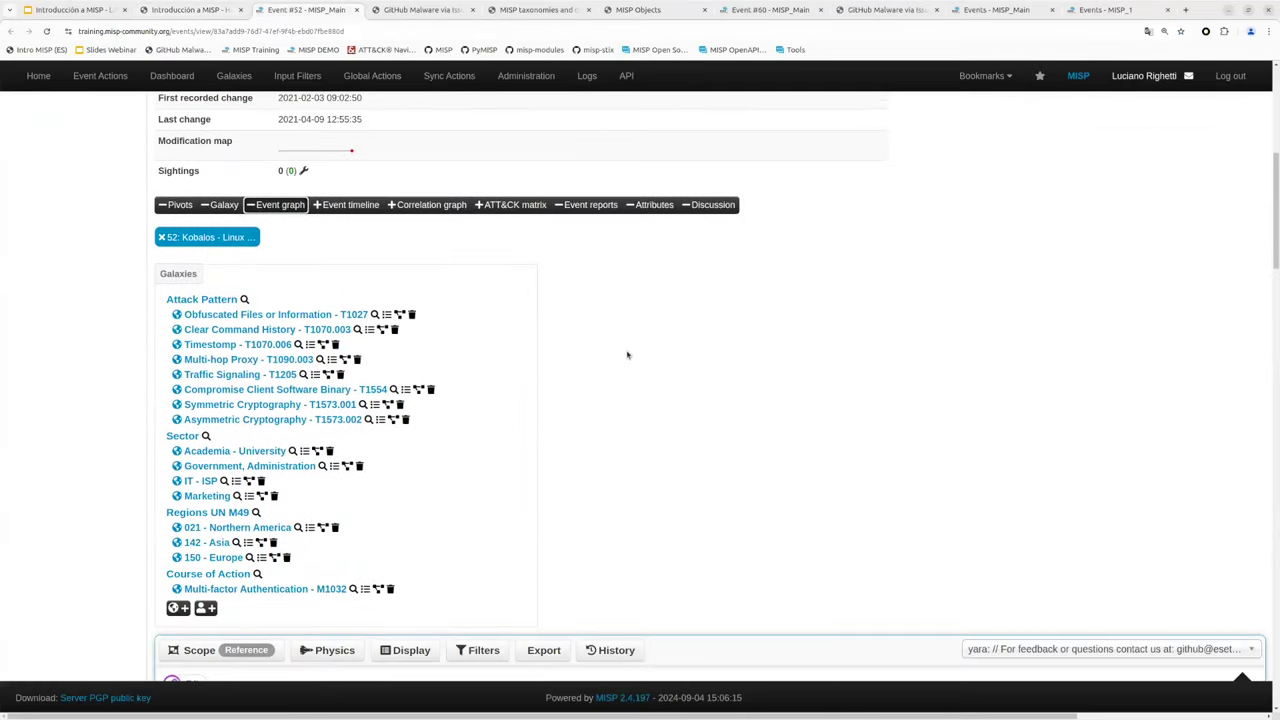
pyautogui.scroll(-4, 626, 354)
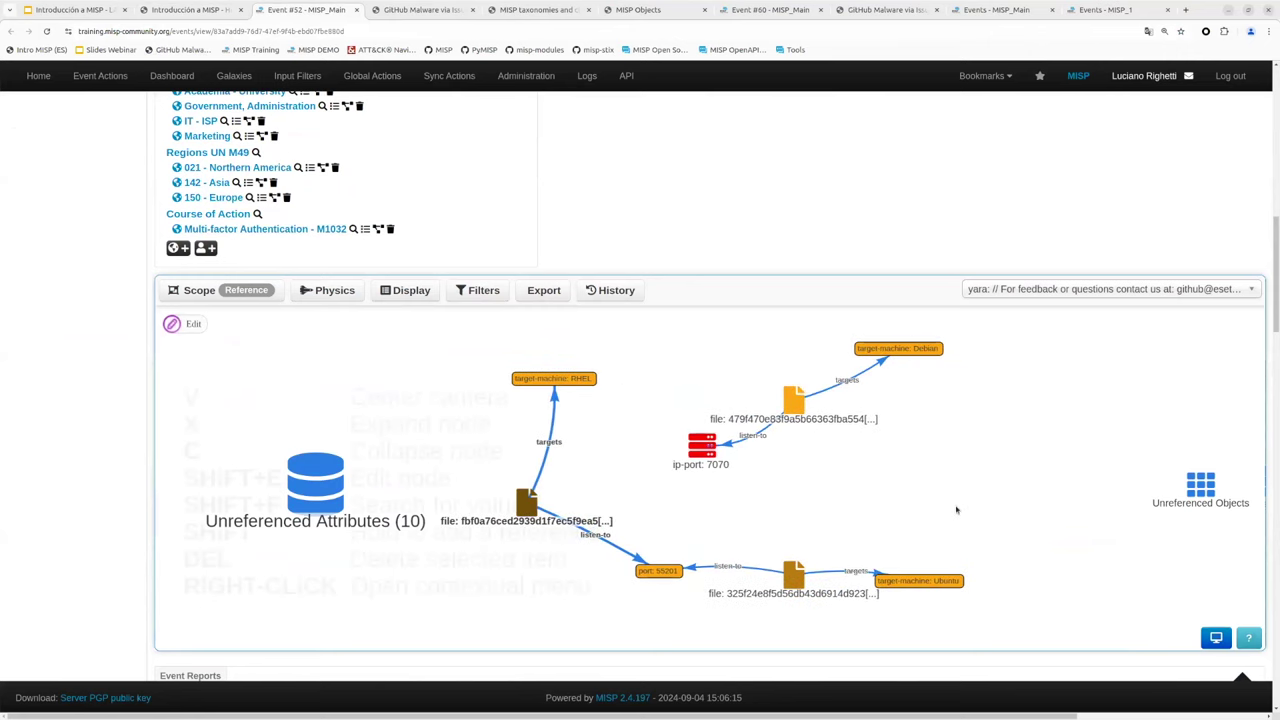
pyautogui.moveTo(915, 581); pyautogui.dragTo(1038, 560)
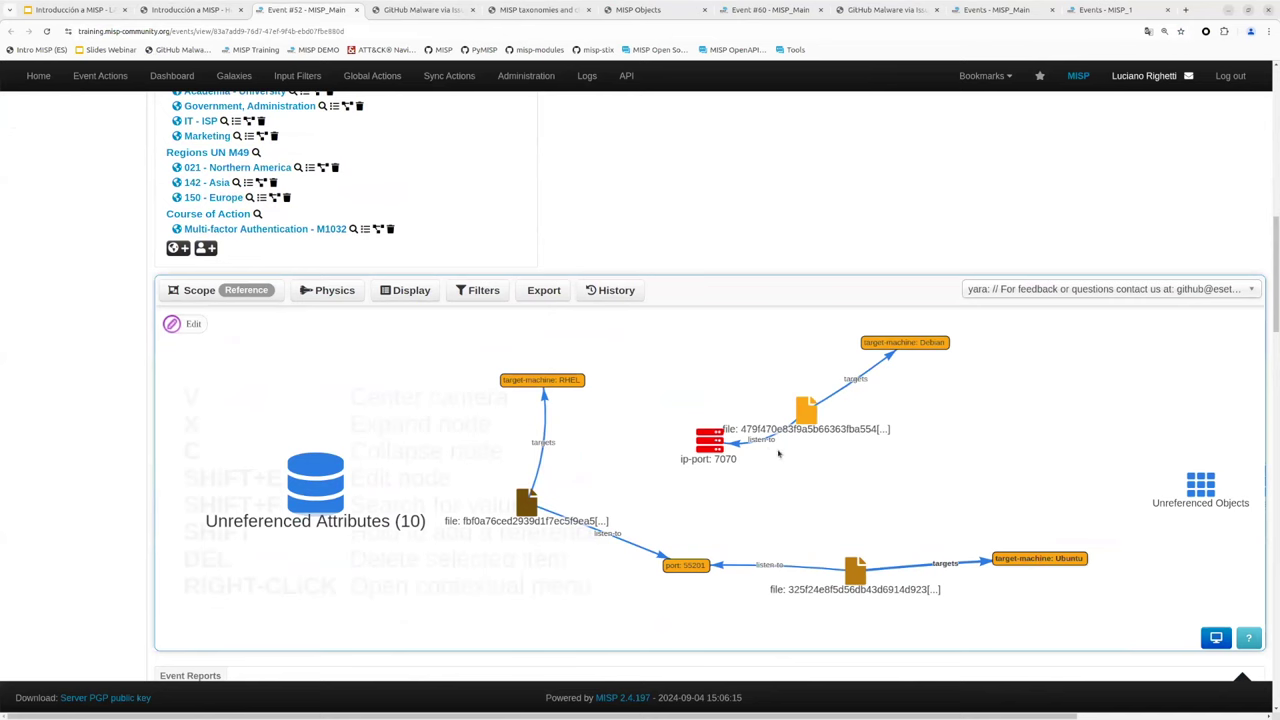
pyautogui.moveTo(726, 446); pyautogui.dragTo(682, 489)
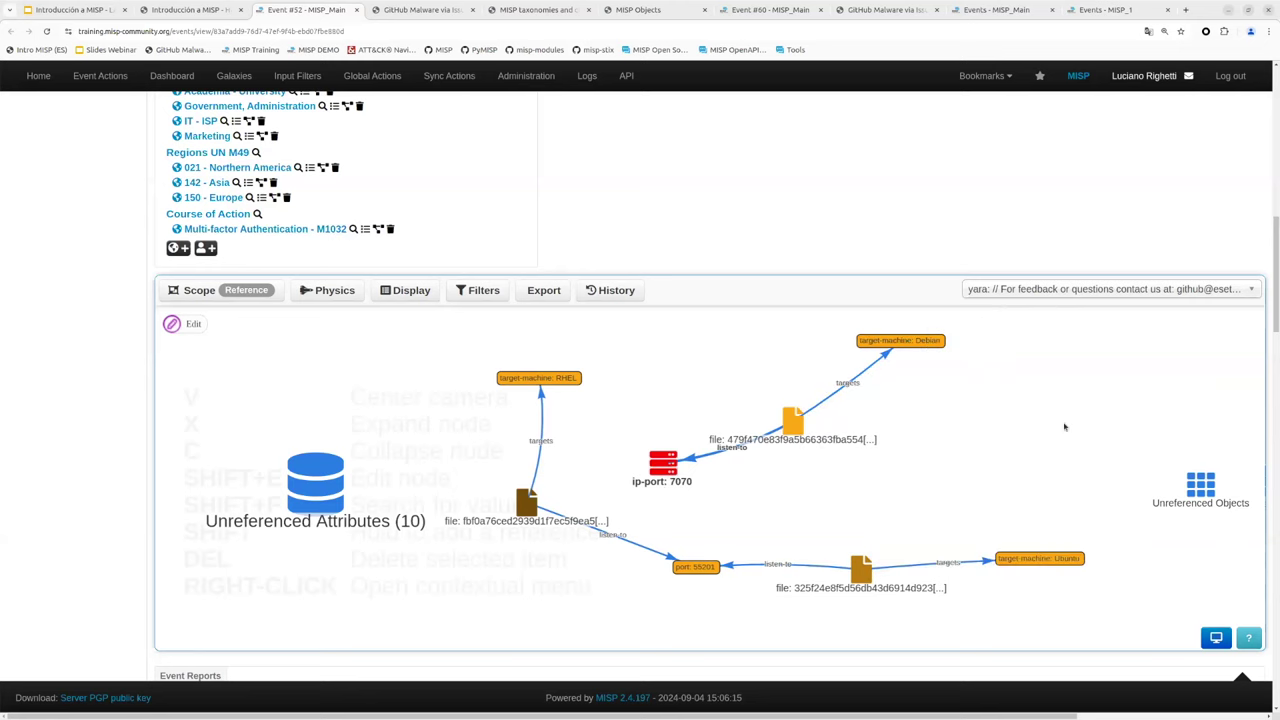
# - Look through the Kobalos event's attribute list and return to the start of the event
pyautogui.scroll(-7, 1270, 422)
pyautogui.scroll(-5, 1270, 422)
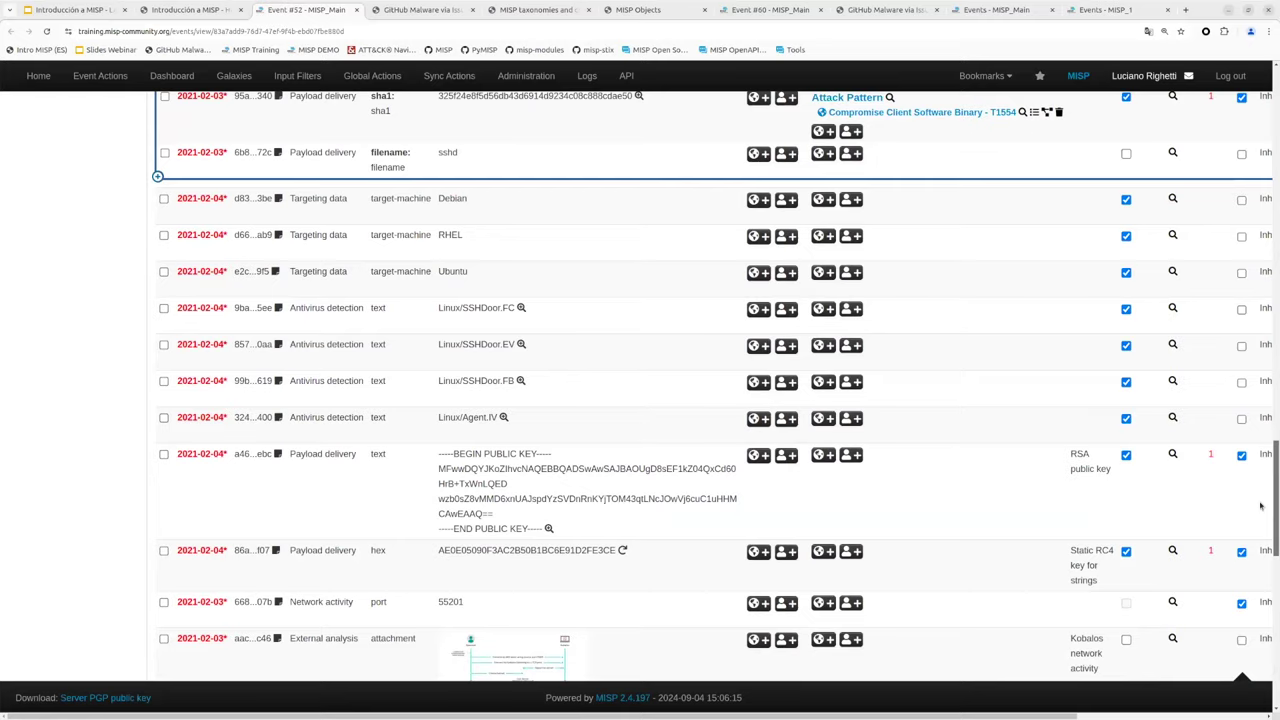
pyautogui.scroll(6, 1261, 506)
pyautogui.moveTo(1270, 395); pyautogui.dragTo(1270, 120)
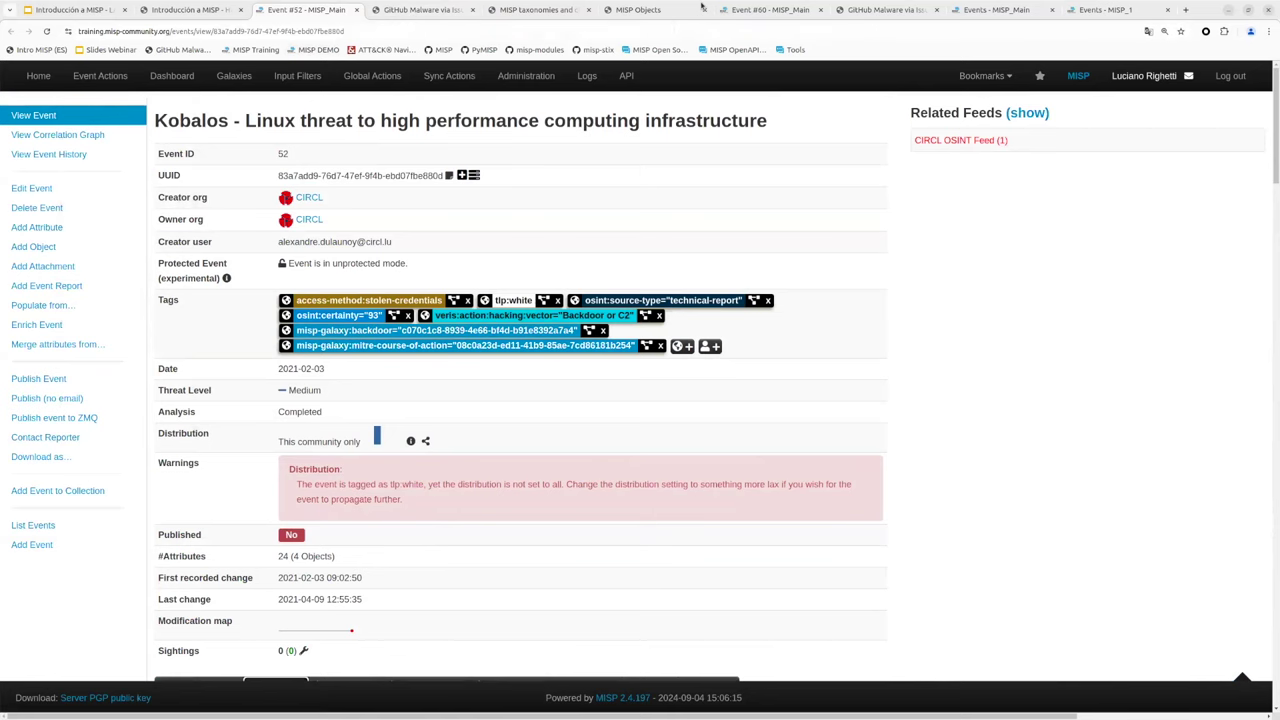
# - Return to the malware distribution event #60, collapse its event graph and bring the attribute list into view
pyautogui.click(767, 9)
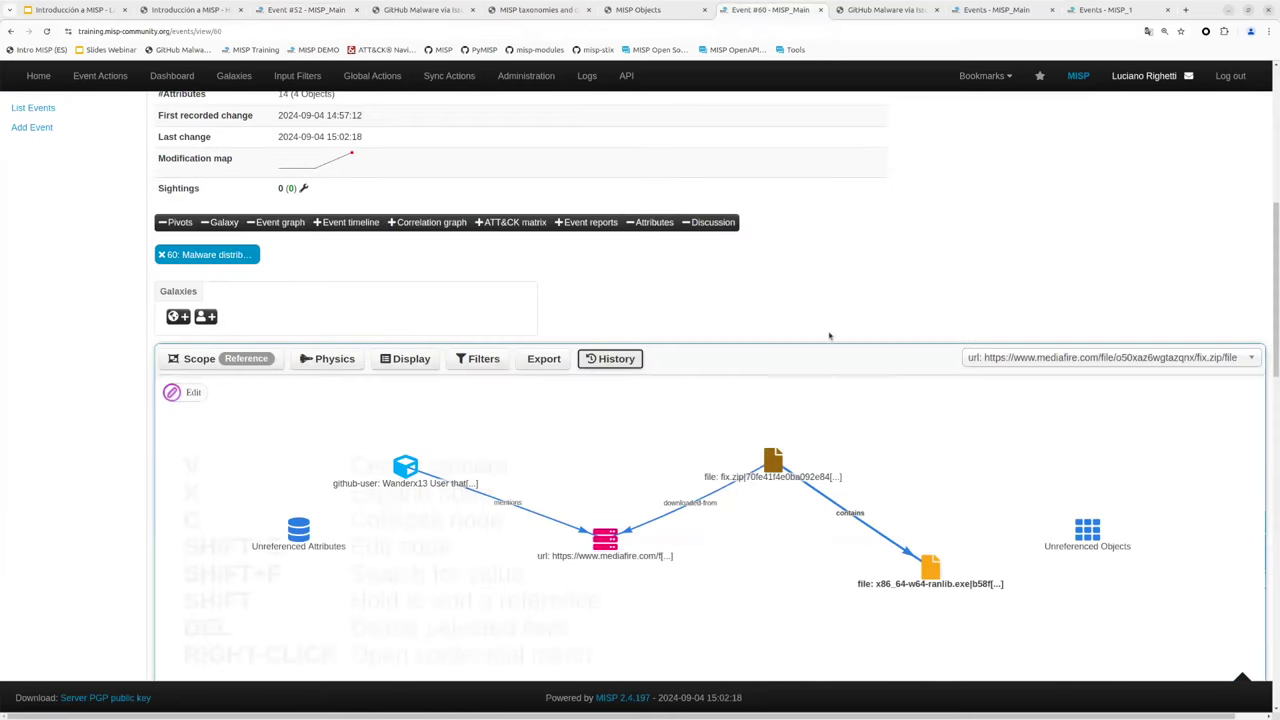
pyautogui.click(293, 225)
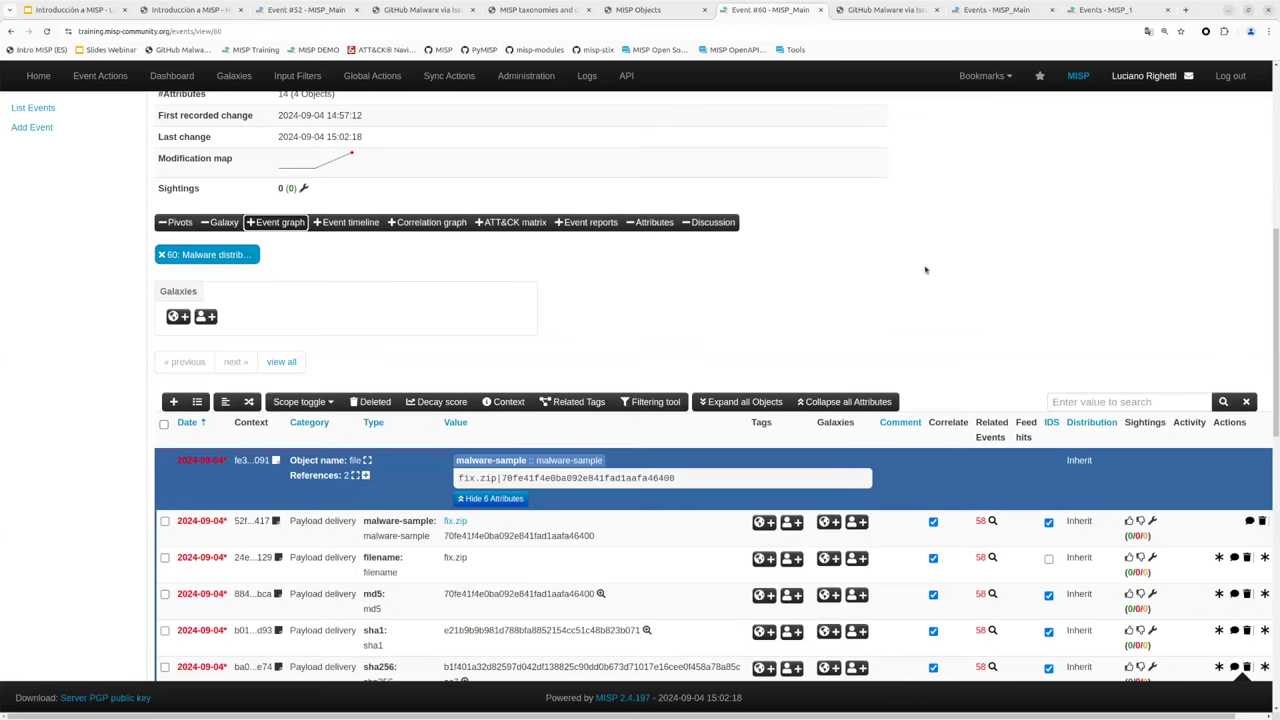
pyautogui.moveTo(1270, 310); pyautogui.dragTo(1270, 340)
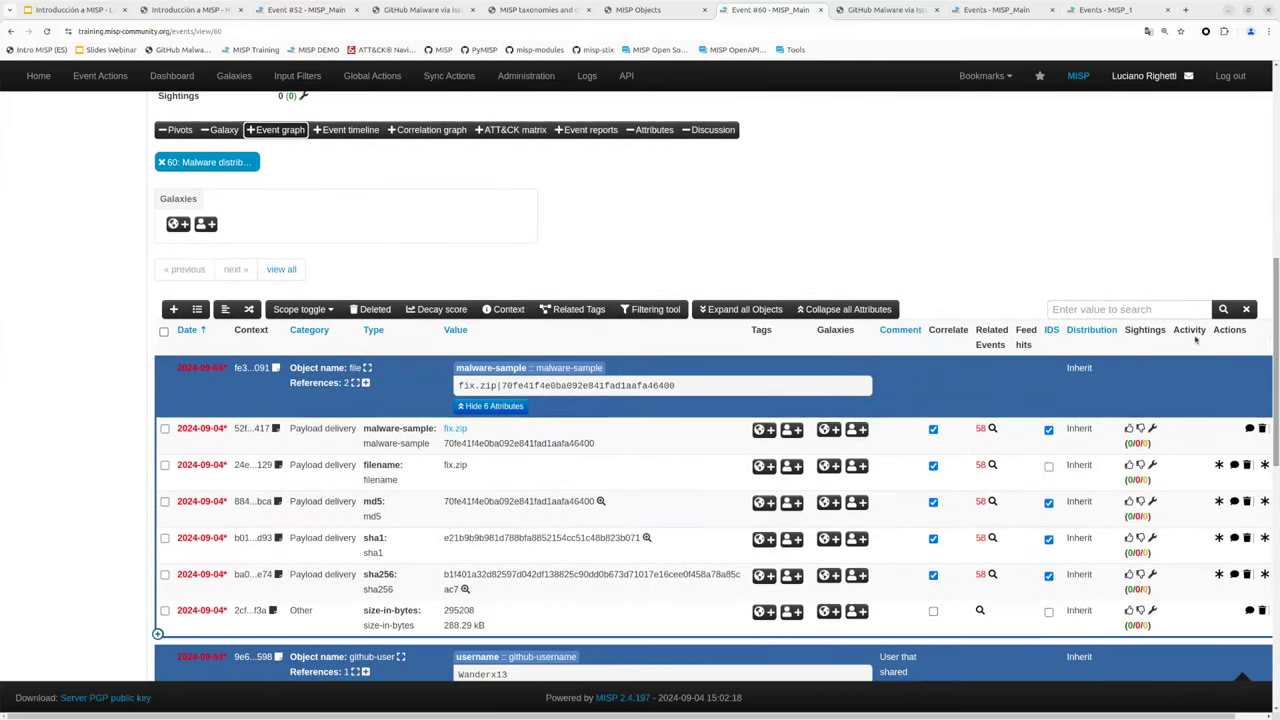
# - Enrich the md5 attribute of the x86_64-w64-ranlib.exe file object with the virustotal_public module
pyautogui.hotkey('ctrl', '-')
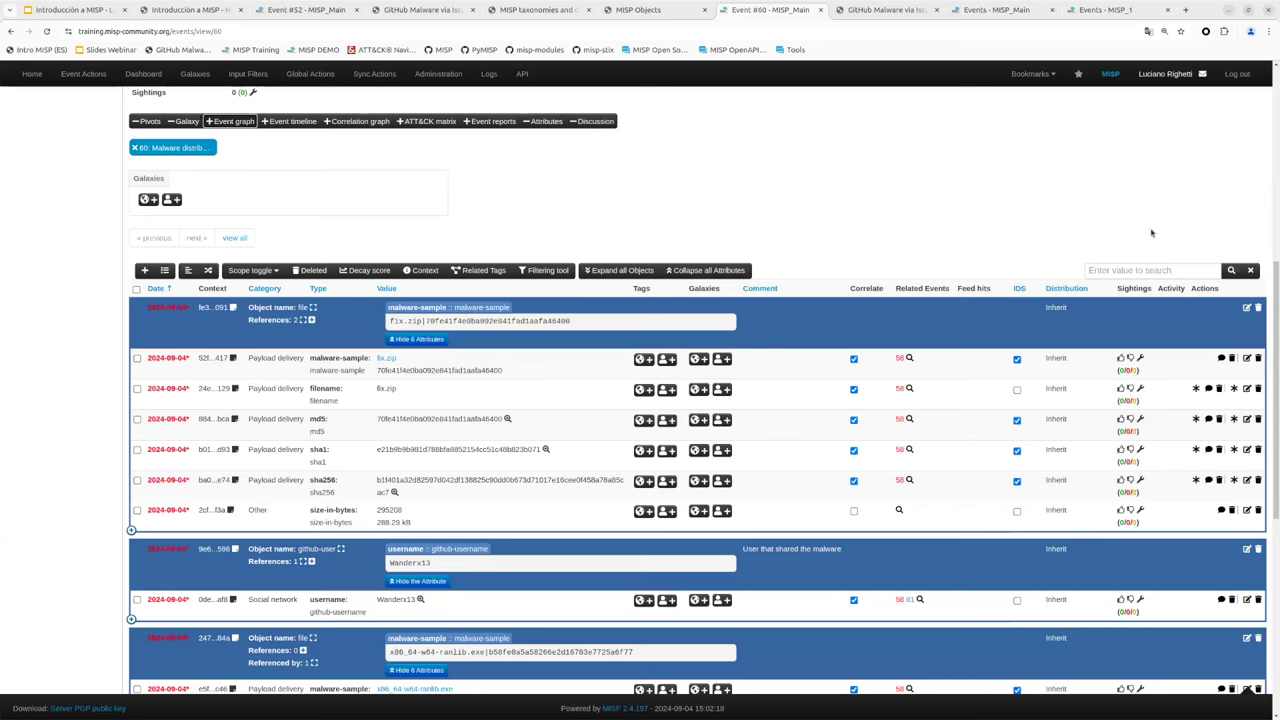
pyautogui.scroll(-1, 1272, 297)
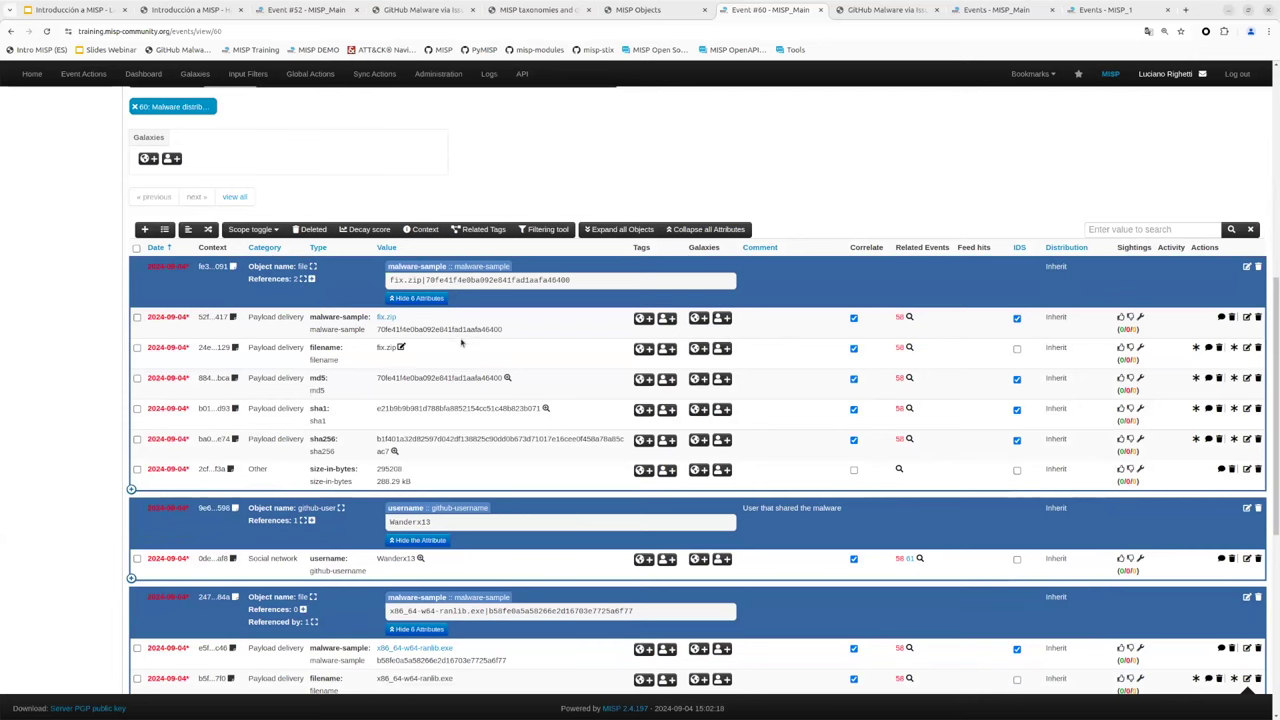
pyautogui.scroll(-3, 677, 412)
pyautogui.scroll(-5, 677, 412)
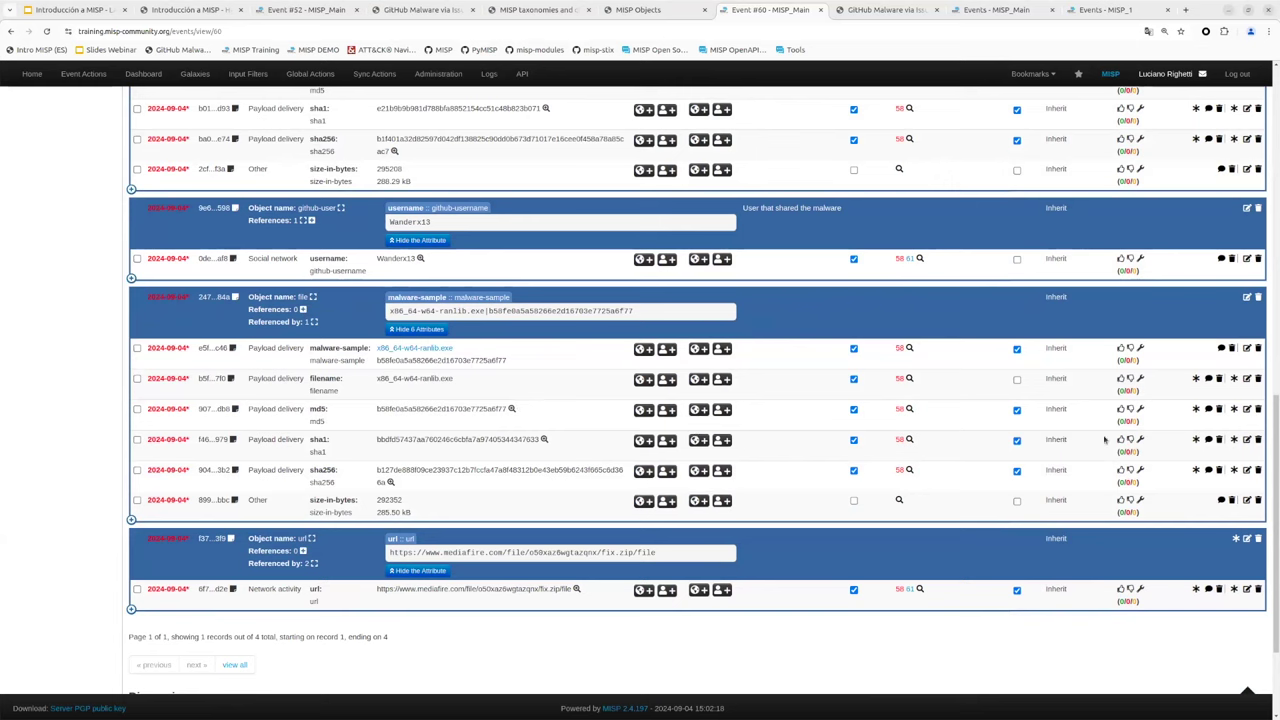
pyautogui.click(1234, 410)
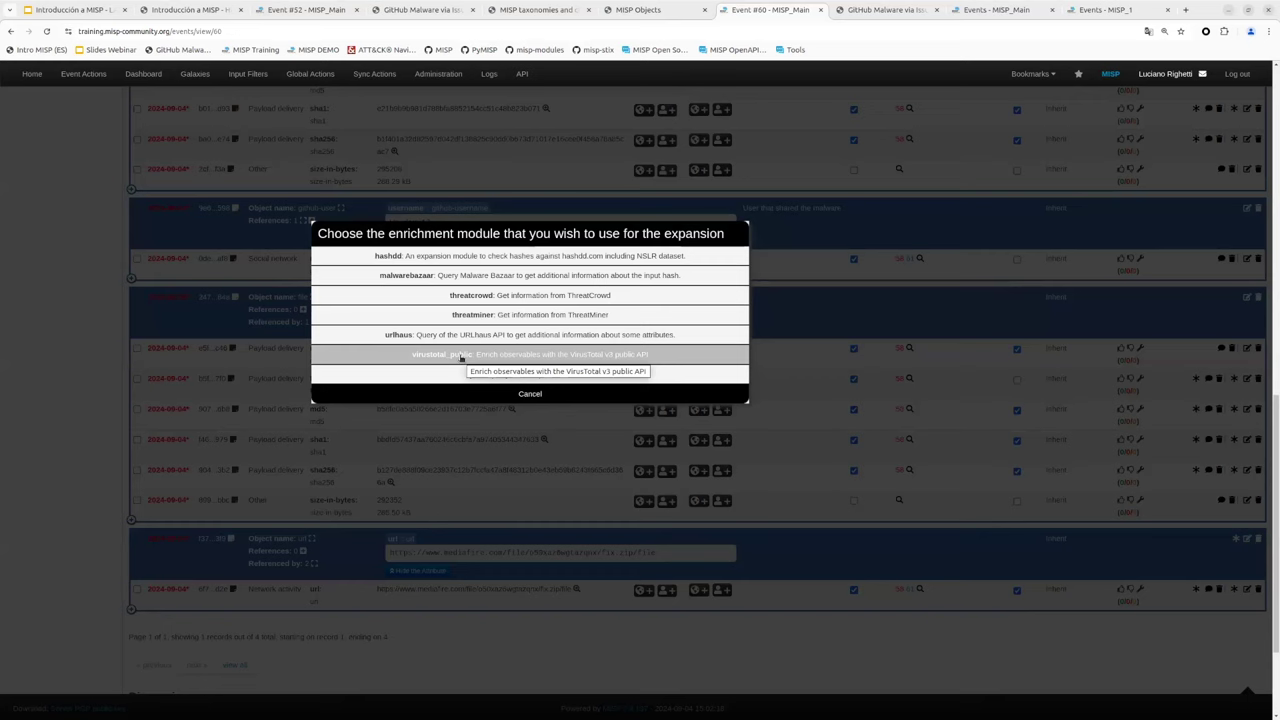
pyautogui.click(461, 357)
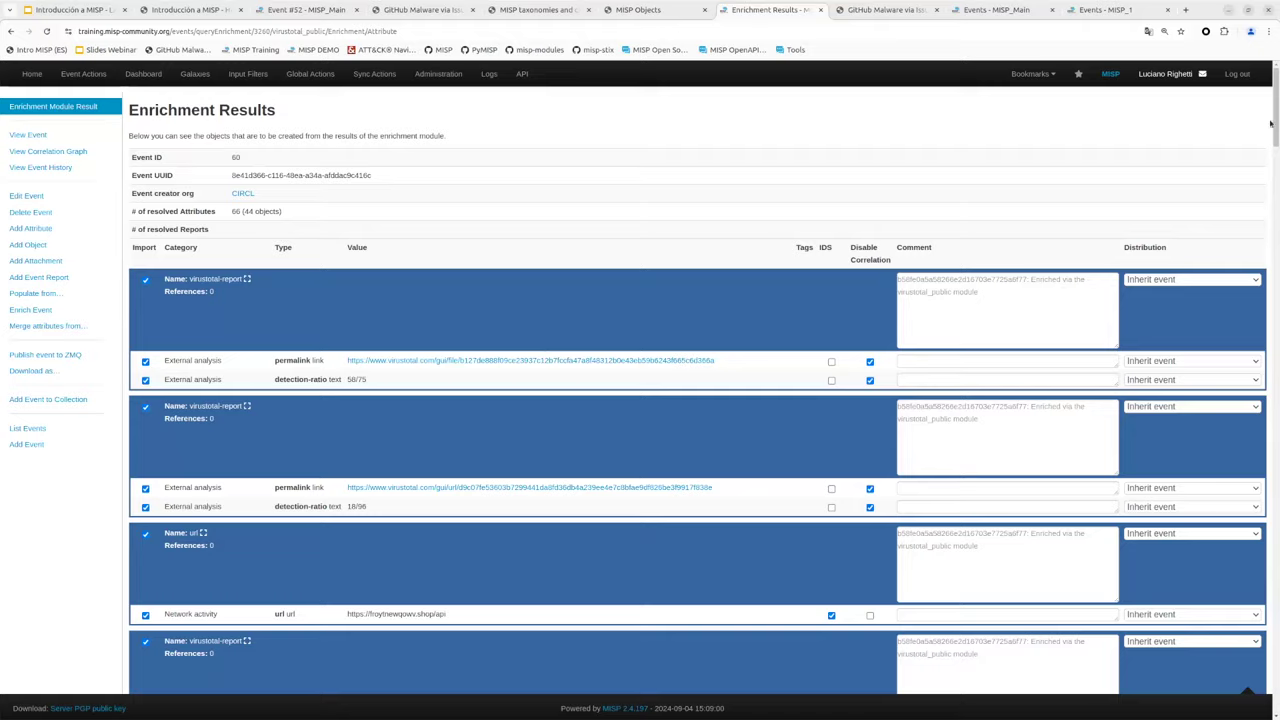
# - Exclude the virustotal-report objects for 104.21.10.172, 104.21.15.241, 104.21.16.180 and 104.21.39.10 from the enrichment import
pyautogui.moveTo(1271, 122); pyautogui.dragTo(1271, 456)
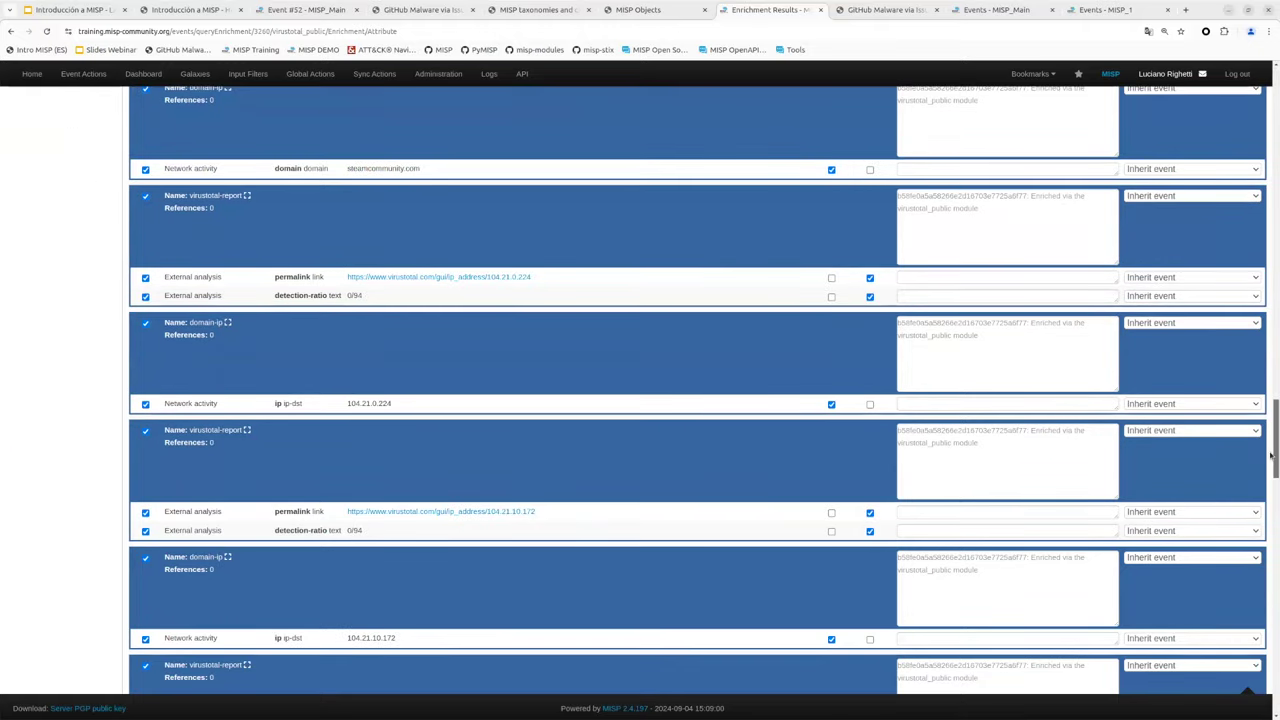
pyautogui.click(146, 432)
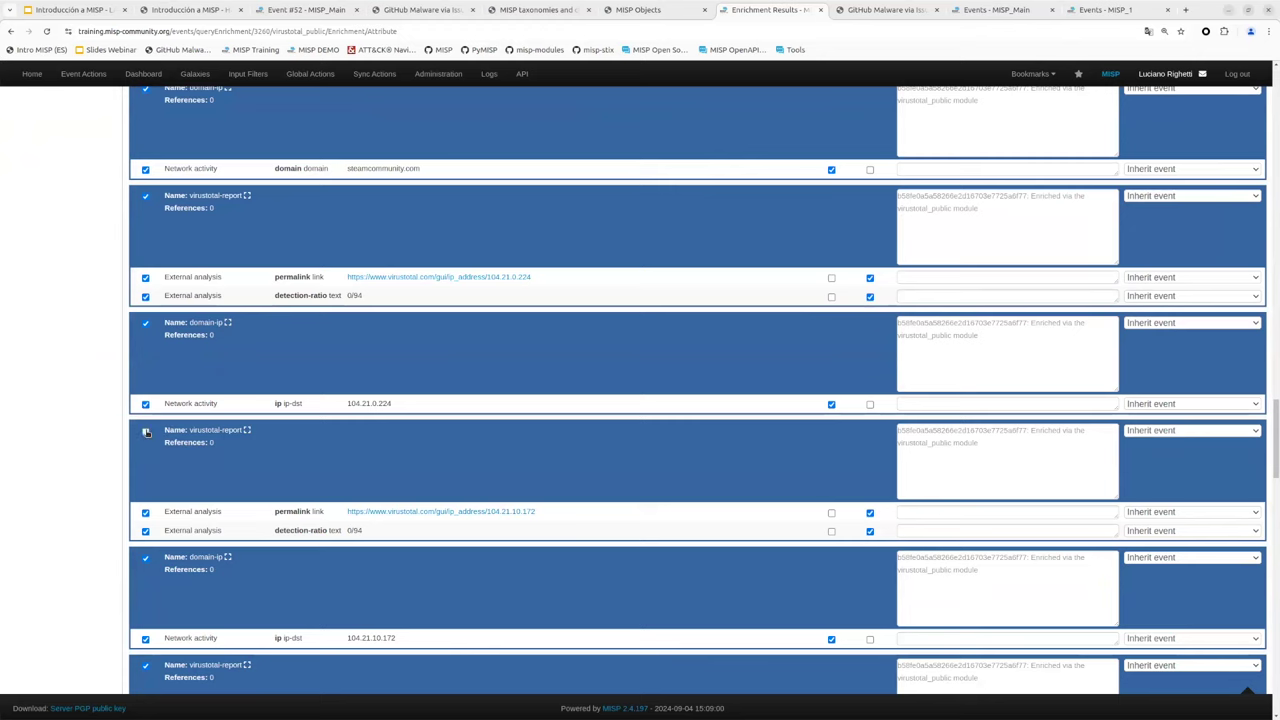
pyautogui.scroll(-2, 167, 465)
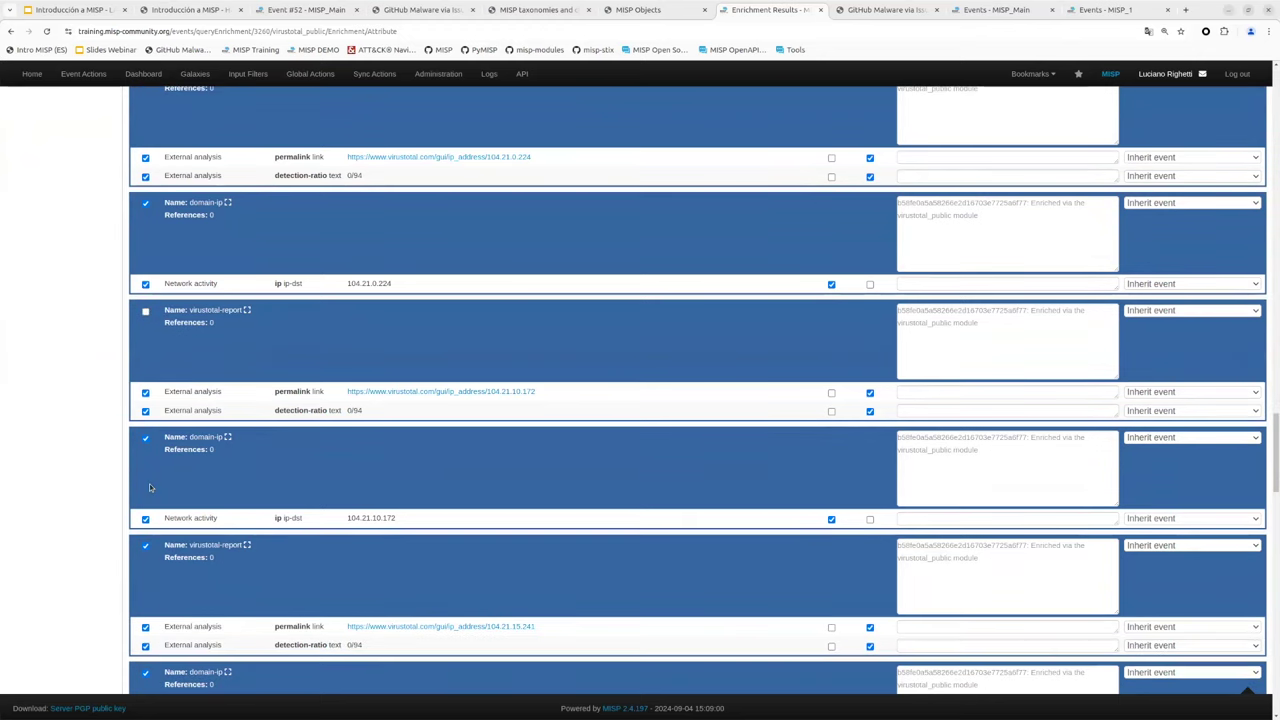
pyautogui.scroll(-1, 147, 447)
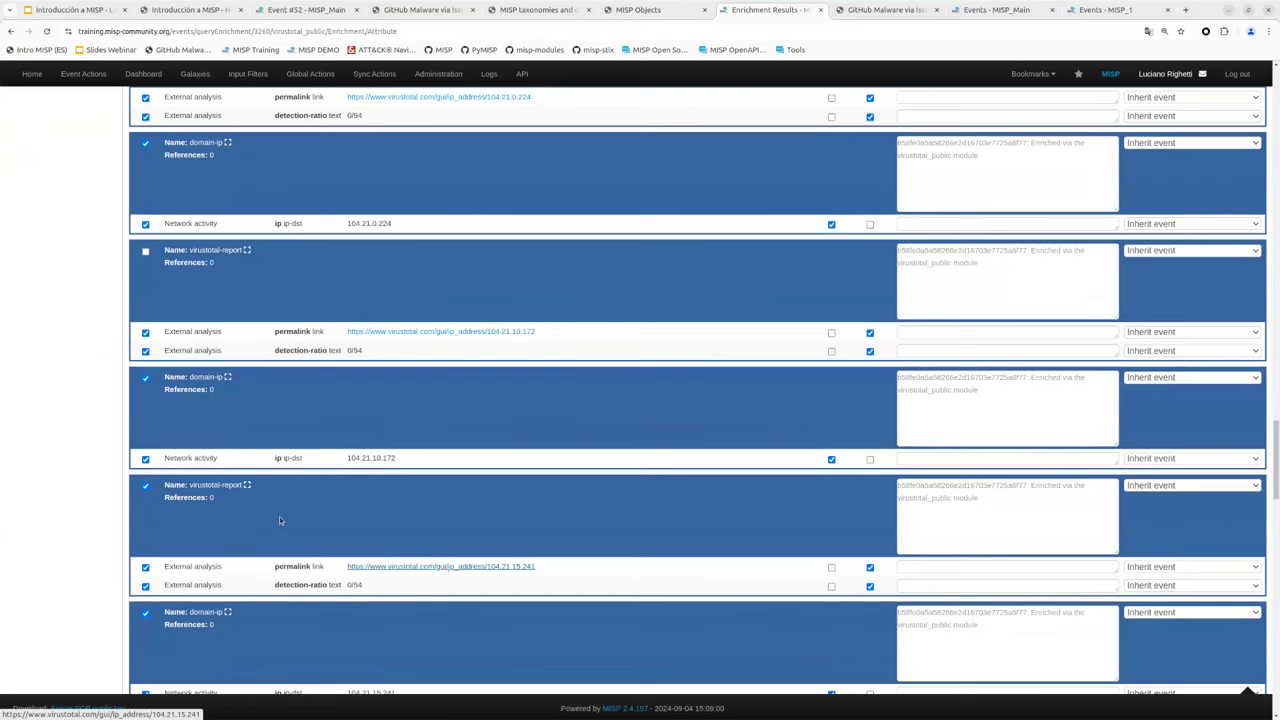
pyautogui.scroll(-2, 280, 520)
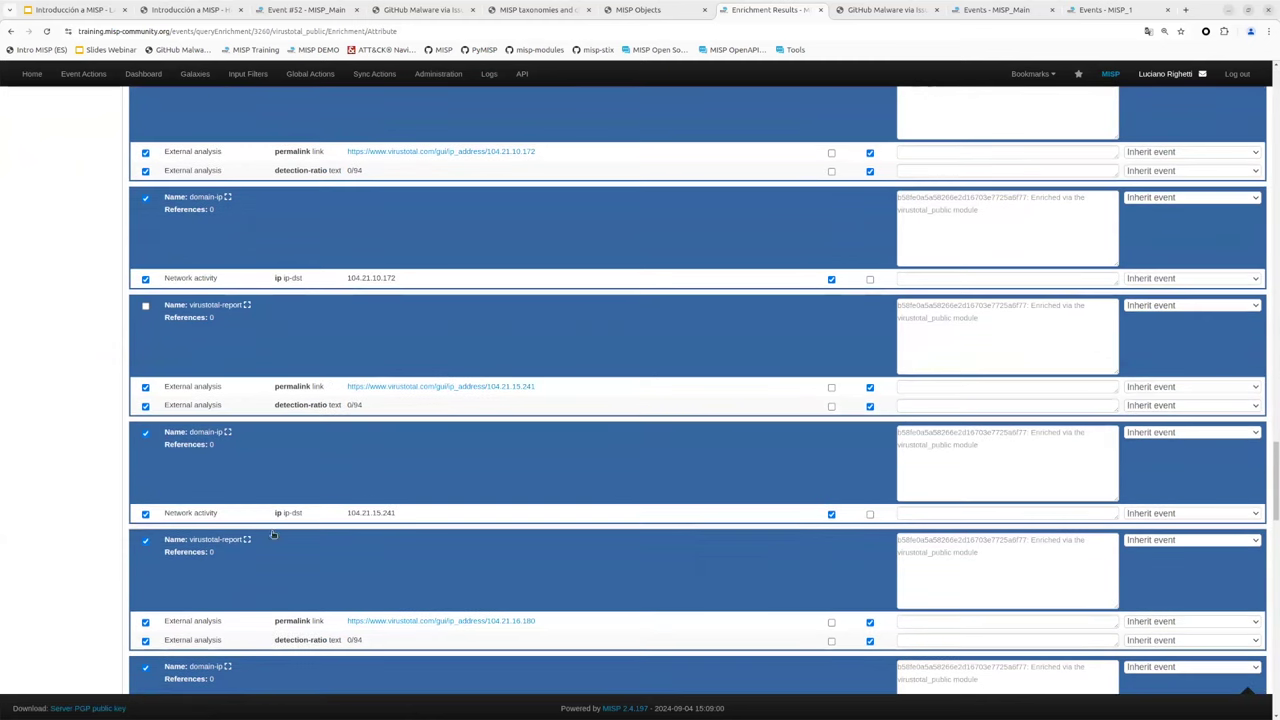
pyautogui.click(146, 540)
pyautogui.scroll(-1, 475, 480)
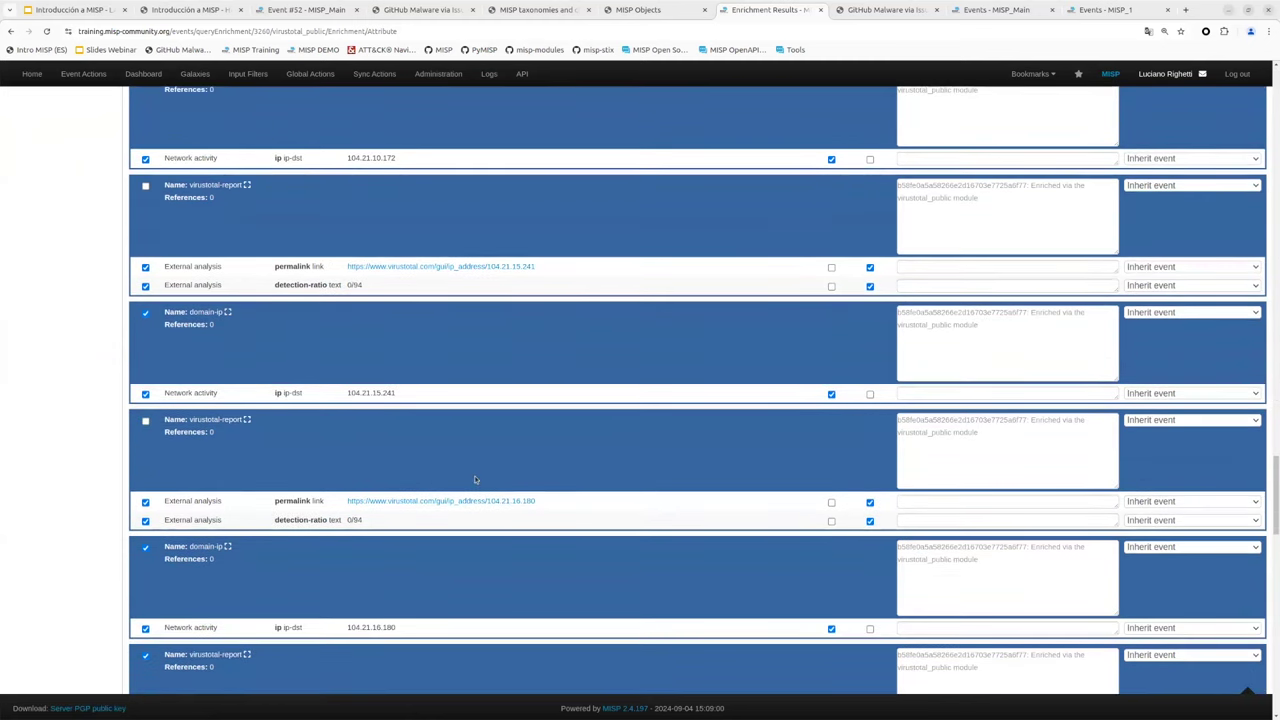
pyautogui.scroll(-2, 165, 550)
pyautogui.click(145, 475)
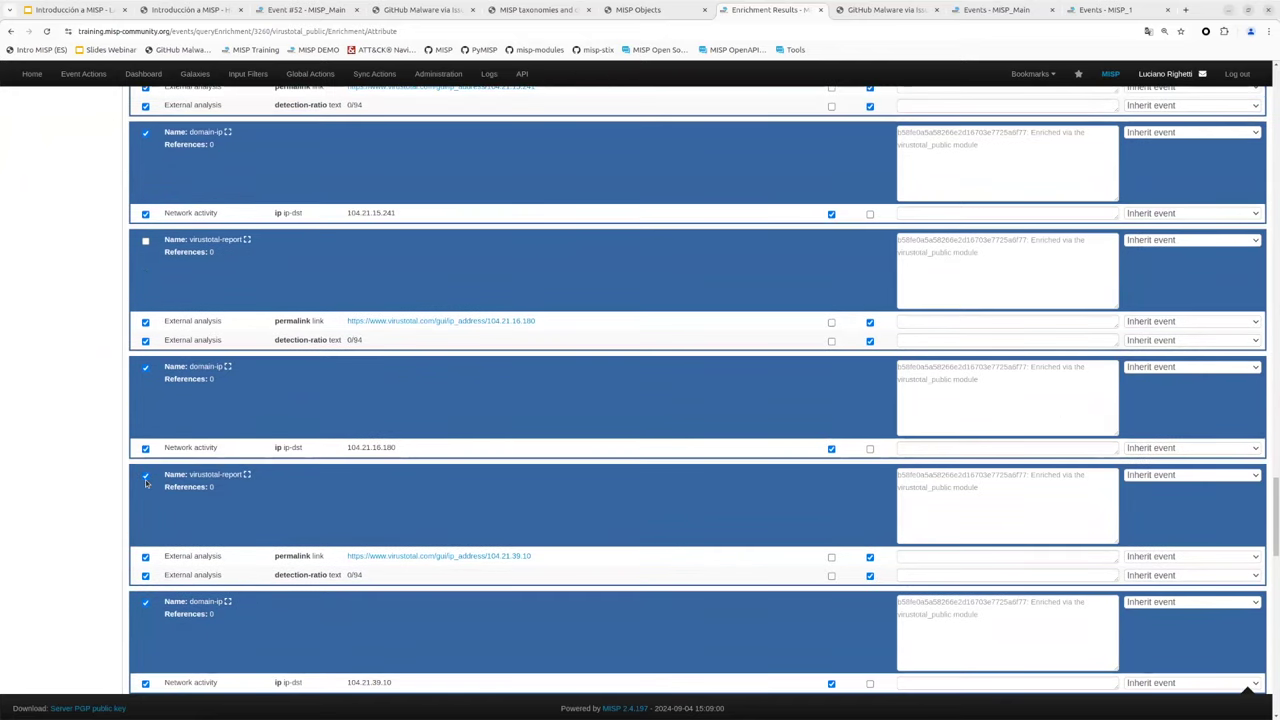
# - Exclude the domain-ip object for 104.21.39.10 and the virustotal-report objects for 104.21.58.213 and 104.21.67.155 from the import
pyautogui.scroll(-2, 211, 537)
pyautogui.click(146, 424)
pyautogui.scroll(-2, 161, 509)
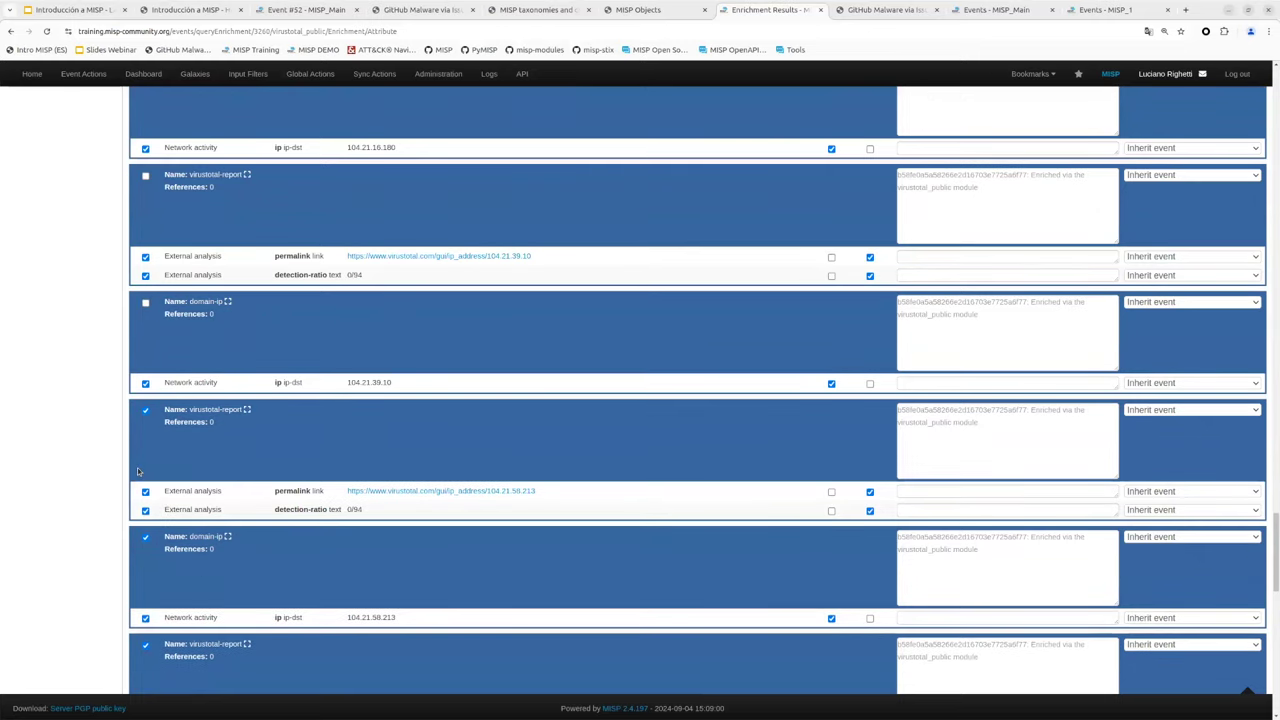
pyautogui.click(146, 409)
pyautogui.scroll(-3, 166, 485)
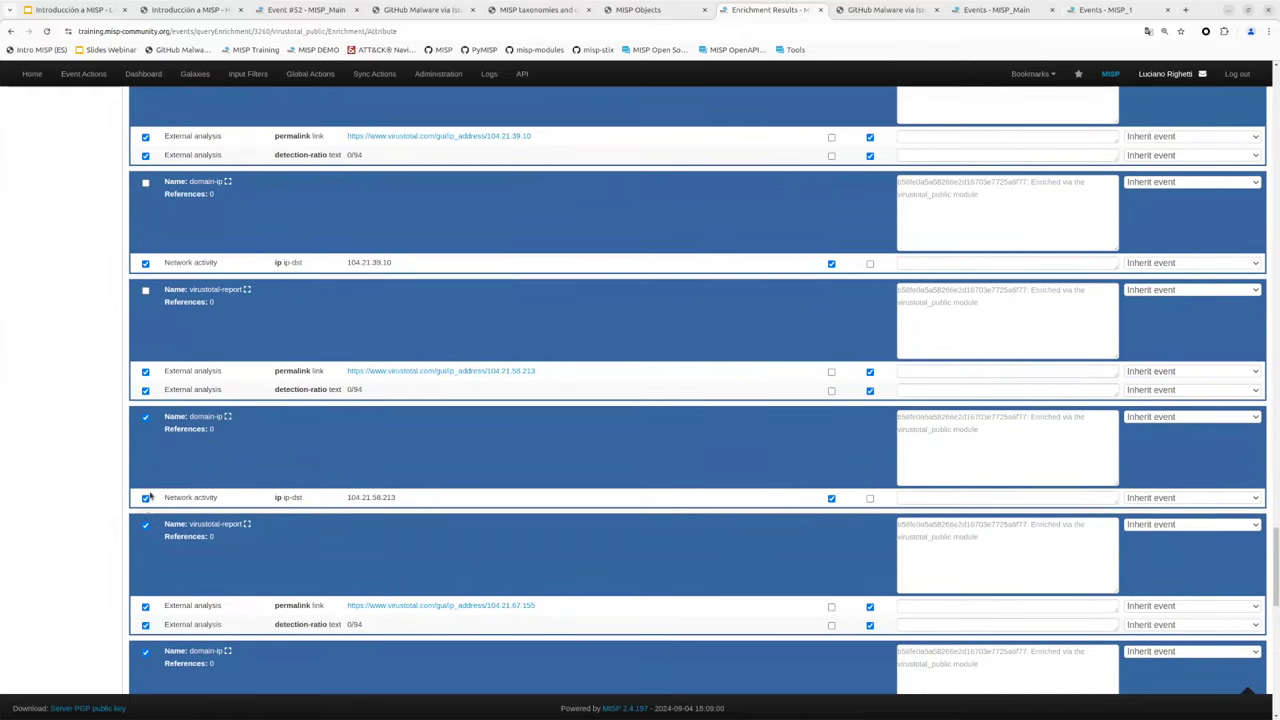
pyautogui.click(146, 507)
pyautogui.scroll(-1, 146, 528)
# - Exclude the virustotal-report objects for 104.21.84.133, 104.21.84.66 and 151.101.22.172 from the import
pyautogui.scroll(-3, 146, 531)
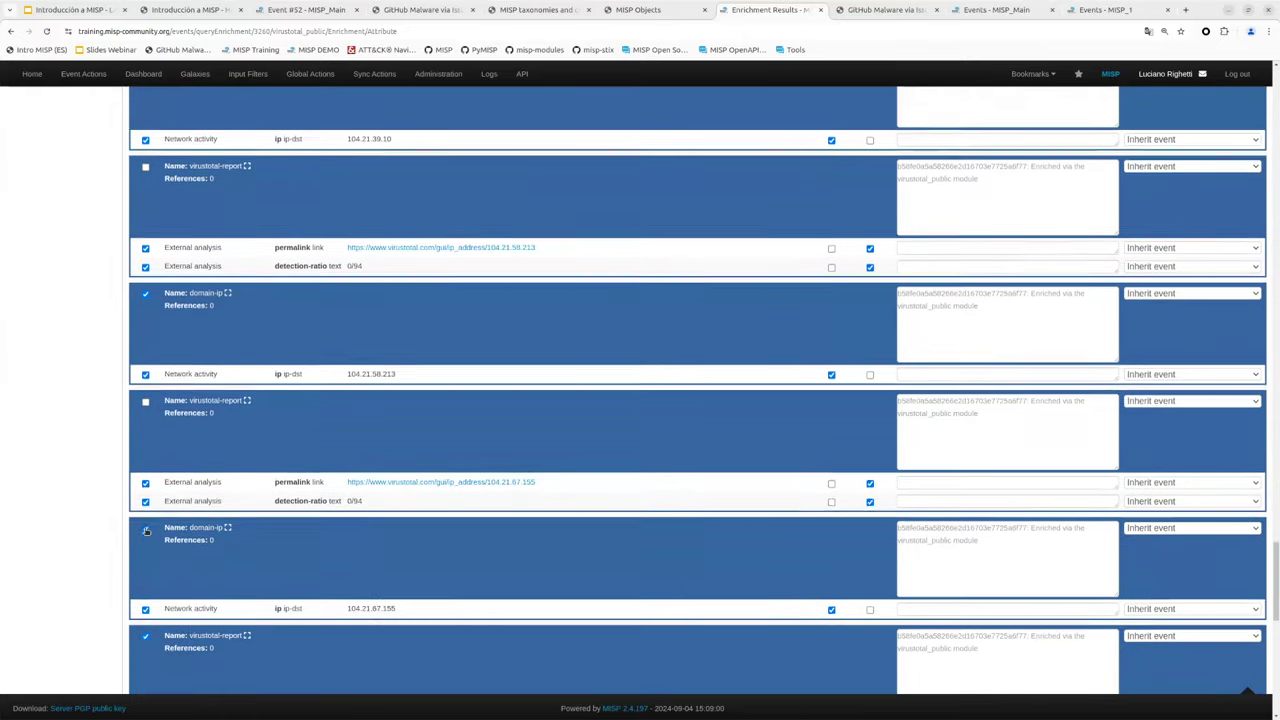
pyautogui.click(146, 460)
pyautogui.scroll(-3, 153, 490)
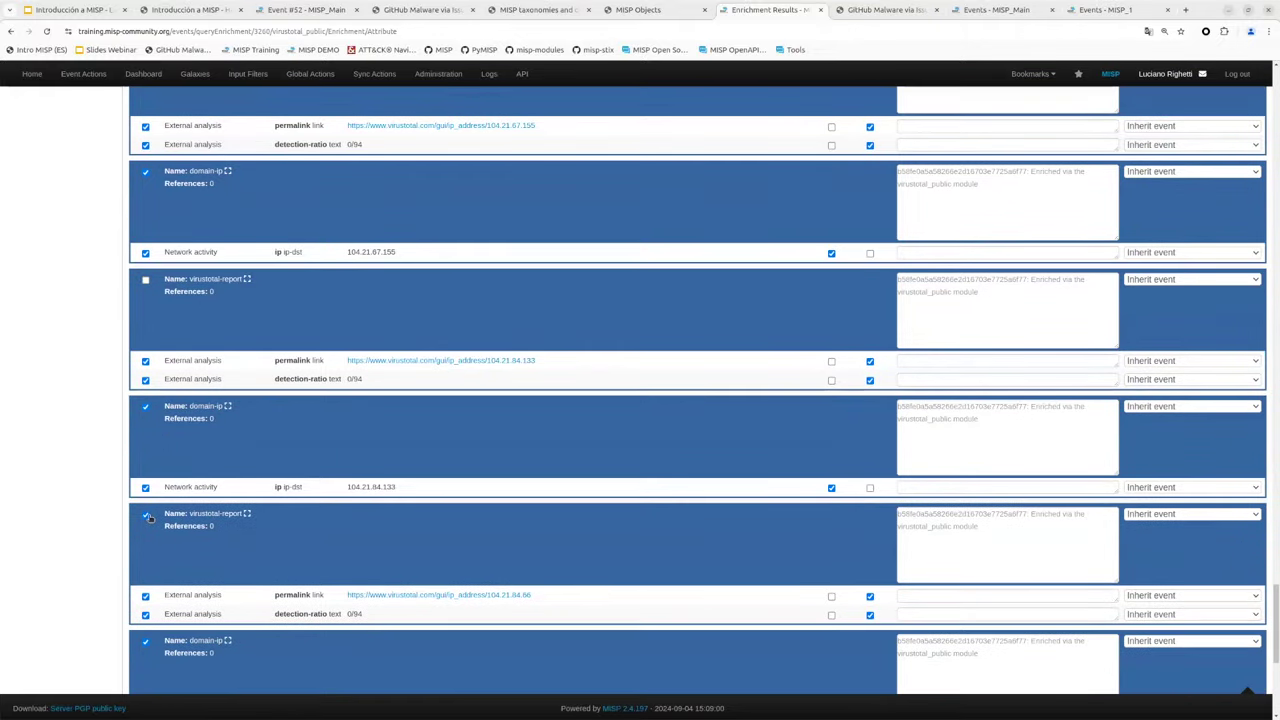
pyautogui.click(146, 517)
pyautogui.scroll(-1, 146, 517)
pyautogui.scroll(-3, 146, 517)
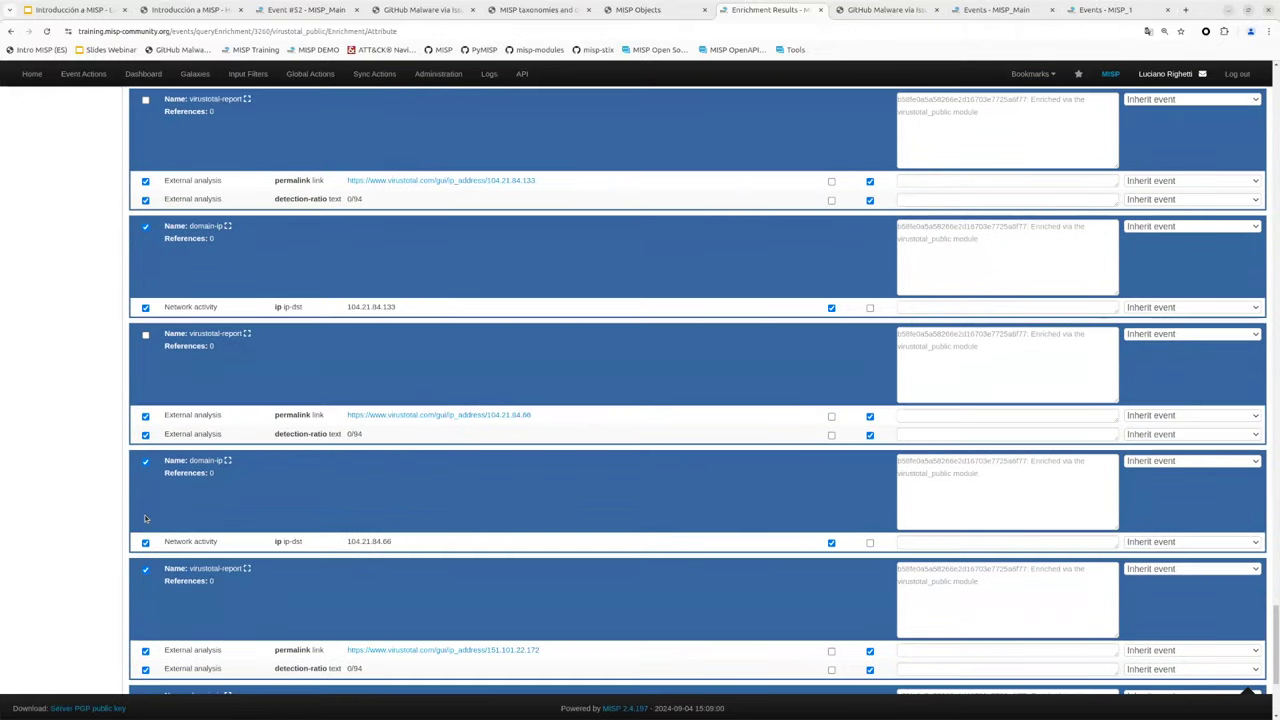
pyautogui.click(145, 449)
pyautogui.scroll(-2, 161, 492)
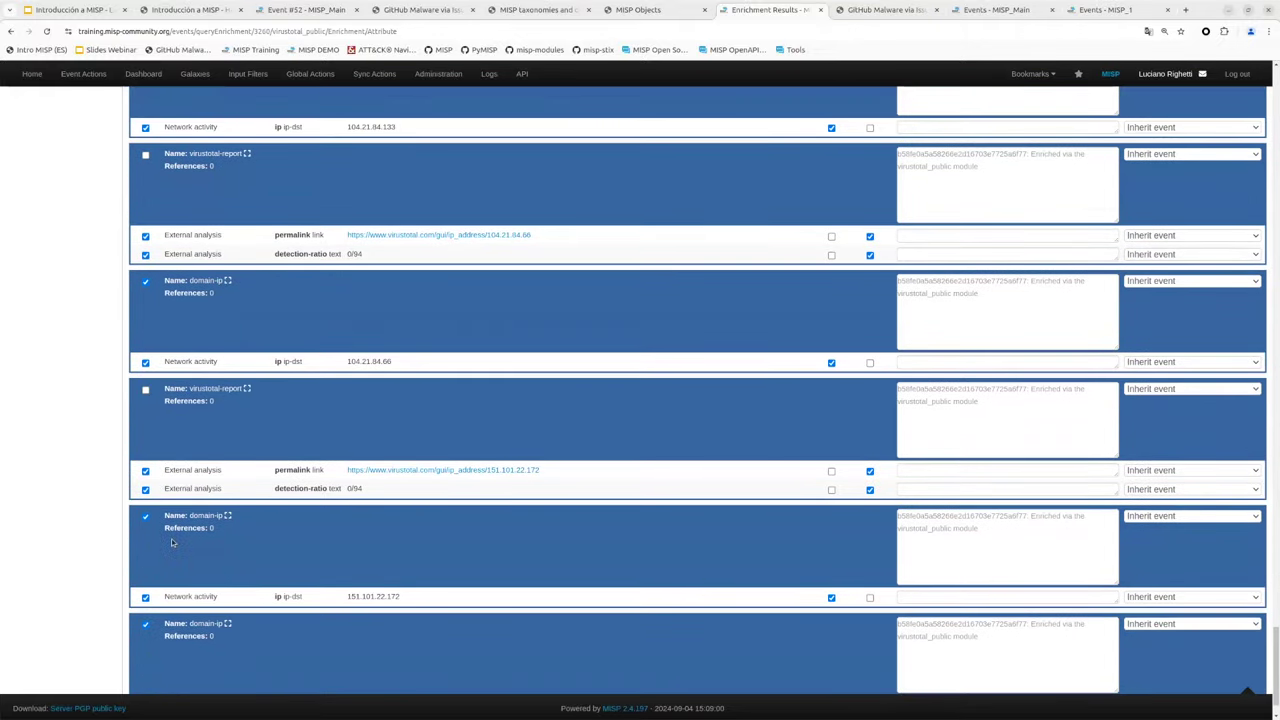
# - Exclude the virustotal-report objects for millyscroqwp.shop and res.public.onecdn.static.microsoft, plus the latter's domain-ip object, from the import
pyautogui.scroll(3, 1271, 491)
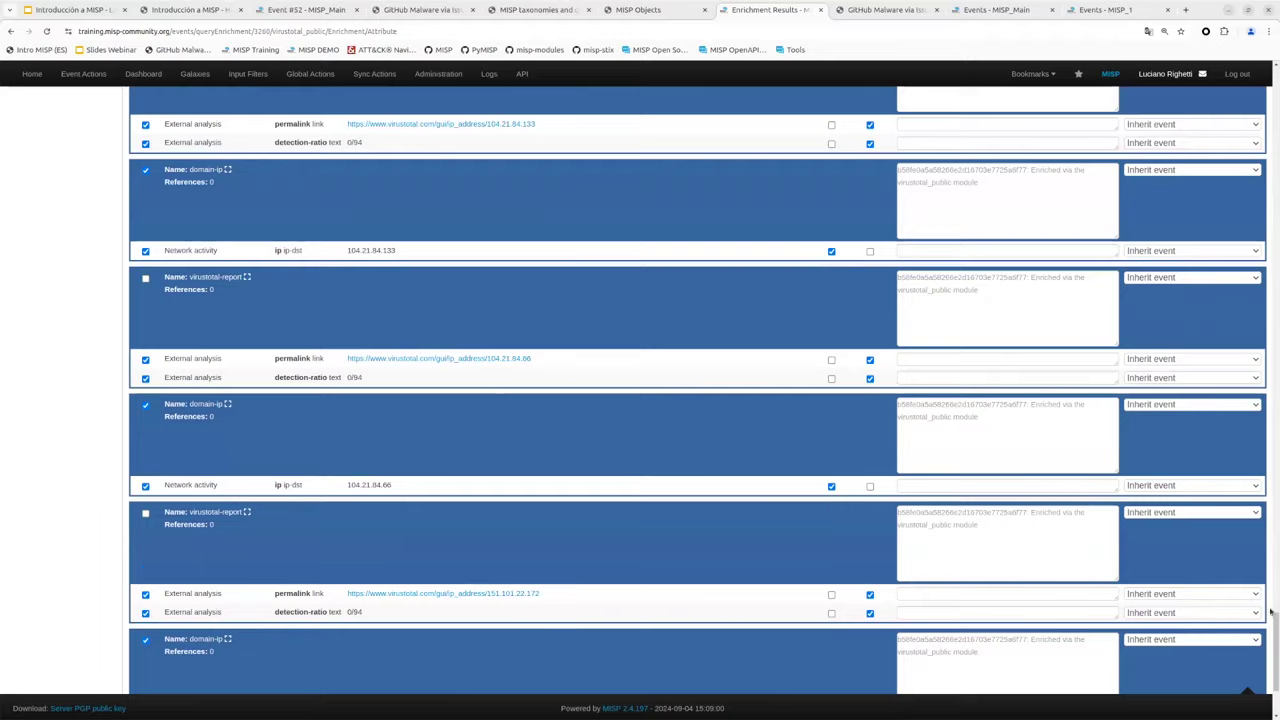
pyautogui.scroll(10, 1271, 612)
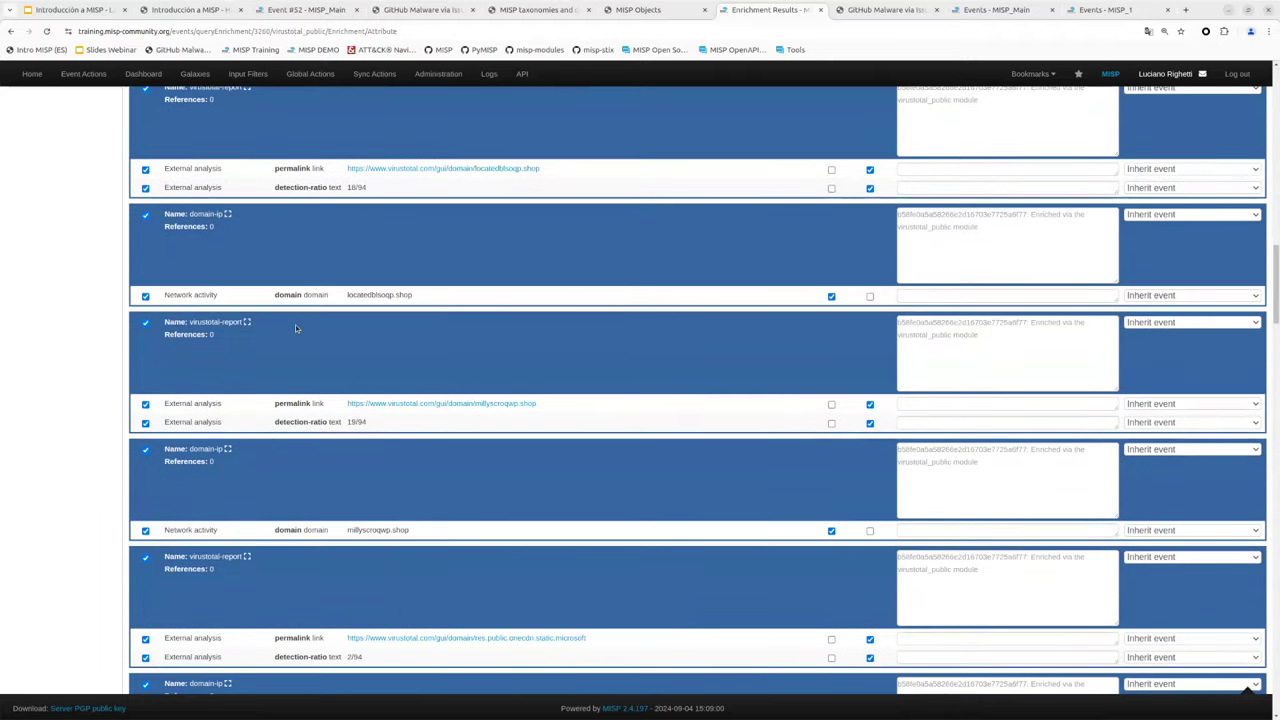
pyautogui.click(146, 323)
pyautogui.click(146, 558)
pyautogui.scroll(-2, 401, 535)
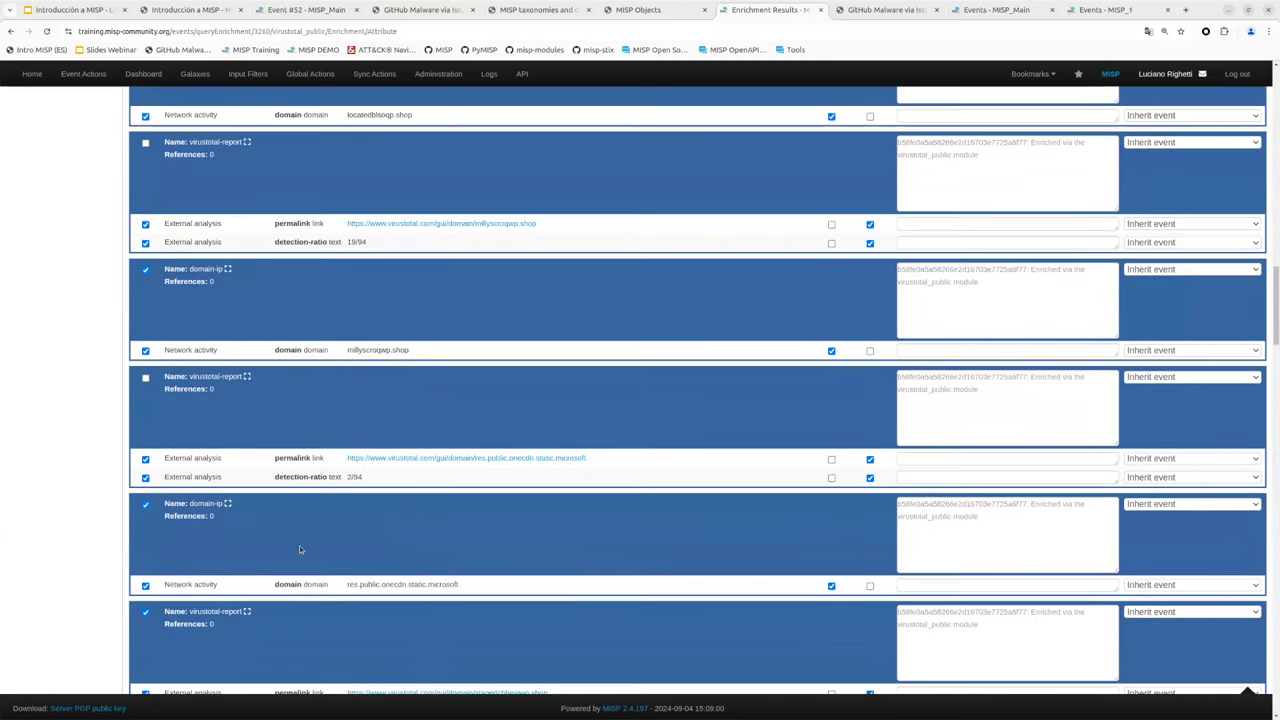
pyautogui.scroll(-2, 299, 545)
pyautogui.click(145, 447)
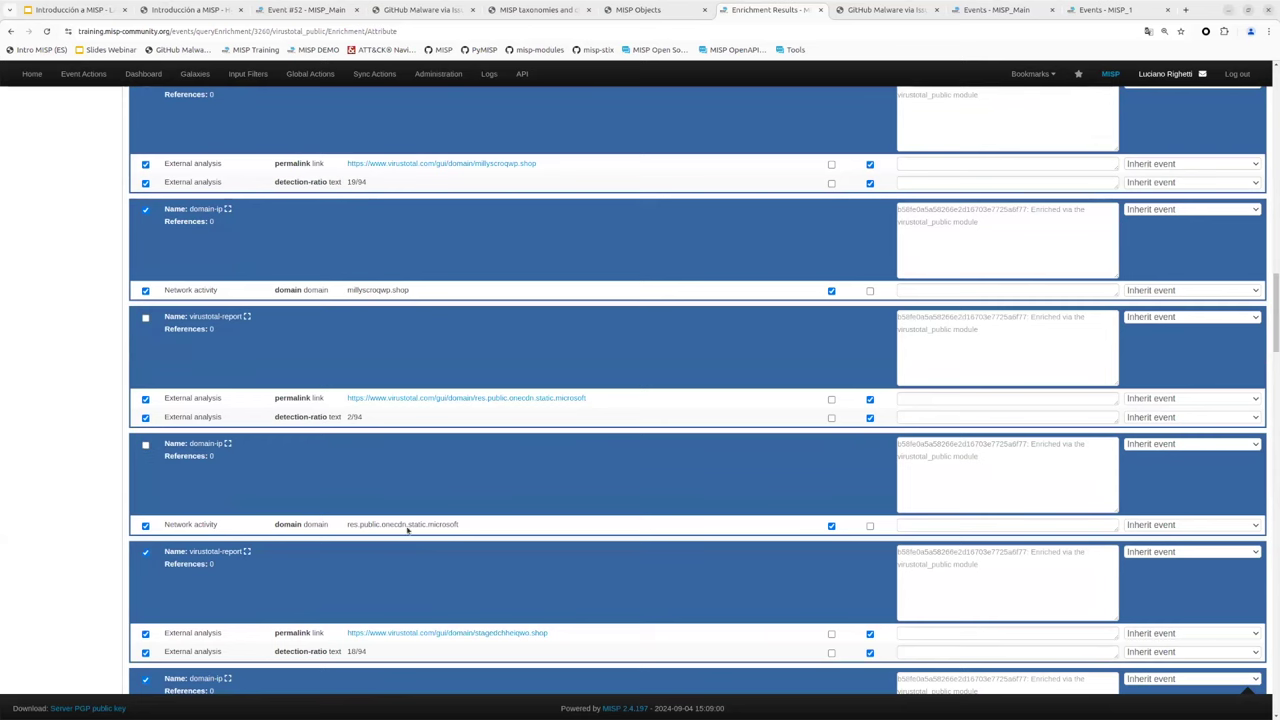
pyautogui.scroll(-1, 452, 531)
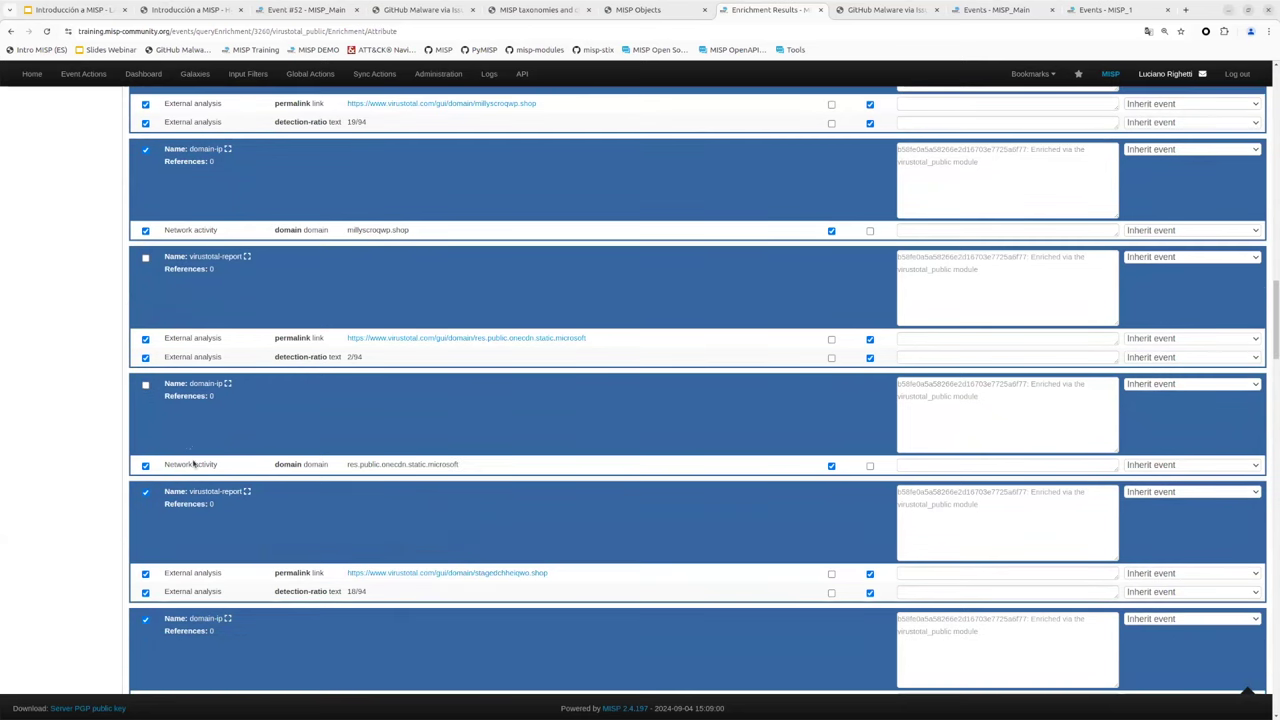
# - Exclude the virustotal-report objects for stagedchheiqwo.shop and stamppreewntnq.shop from the import, keeping their domain-ip objects selected
pyautogui.click(146, 493)
pyautogui.scroll(-2, 396, 576)
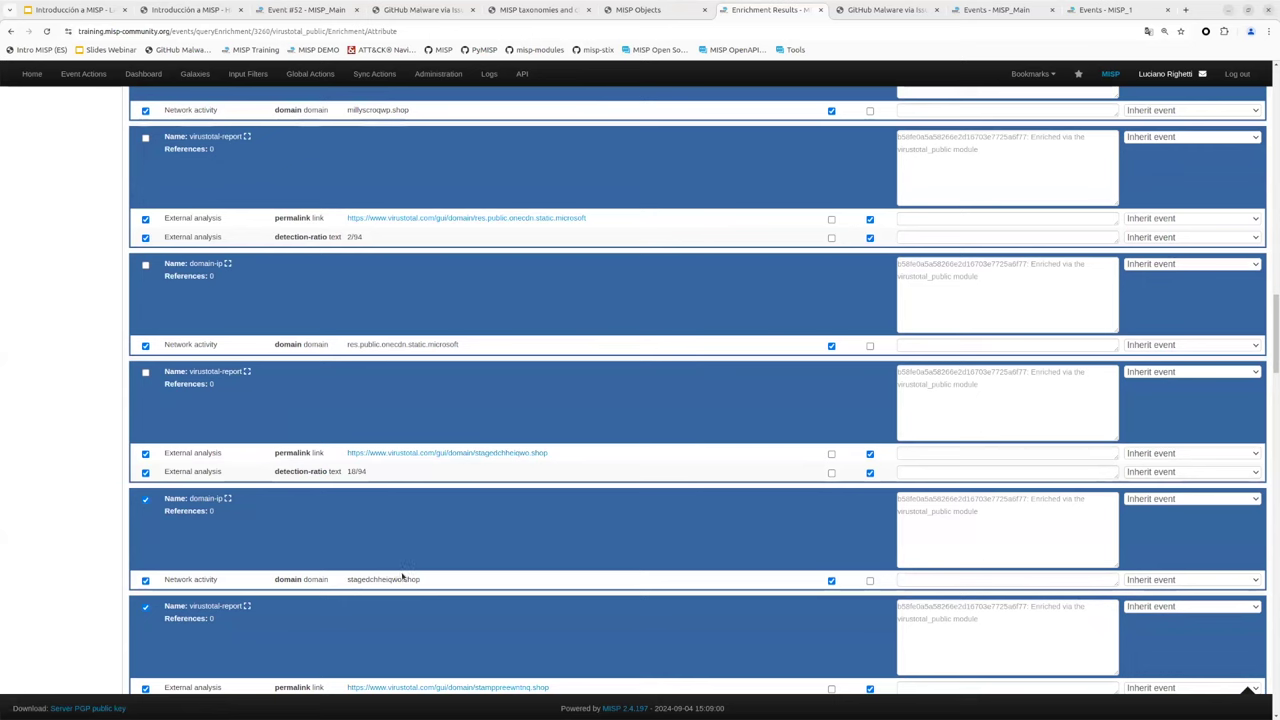
pyautogui.scroll(-1, 420, 583)
pyautogui.click(145, 499)
pyautogui.click(145, 440)
pyautogui.click(145, 547)
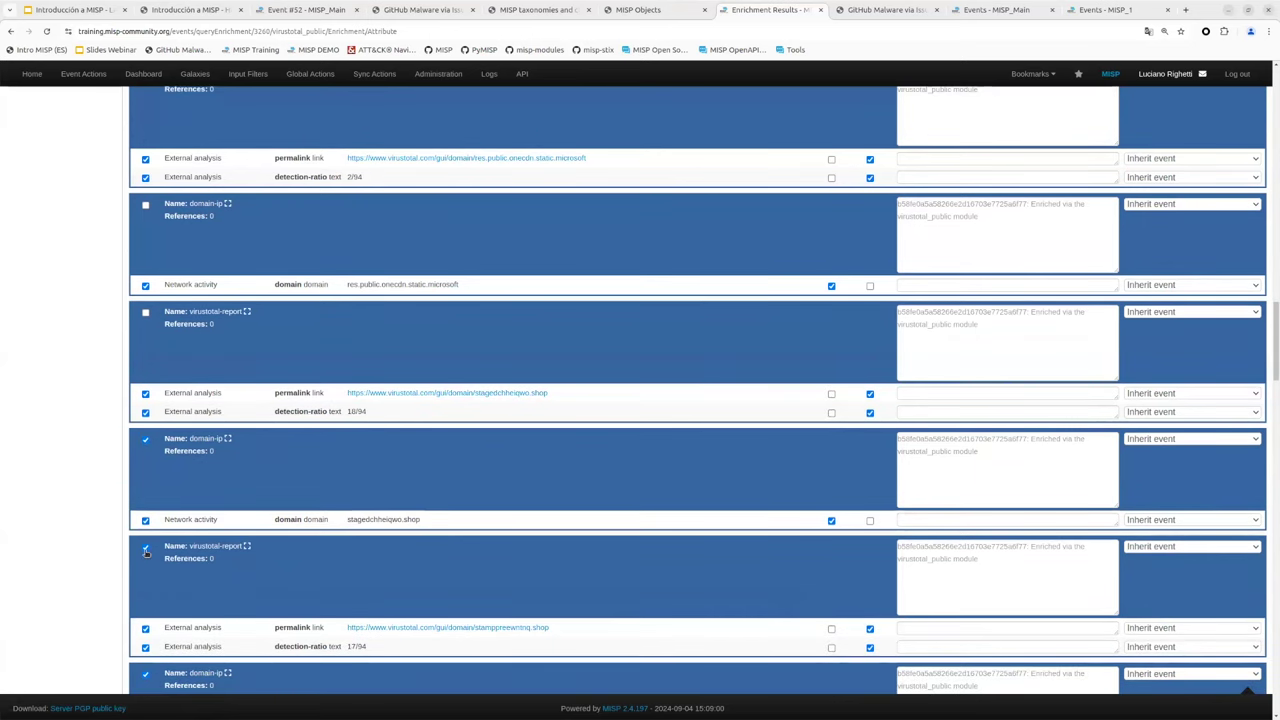
pyautogui.scroll(-2, 261, 558)
pyautogui.scroll(-2, 261, 558)
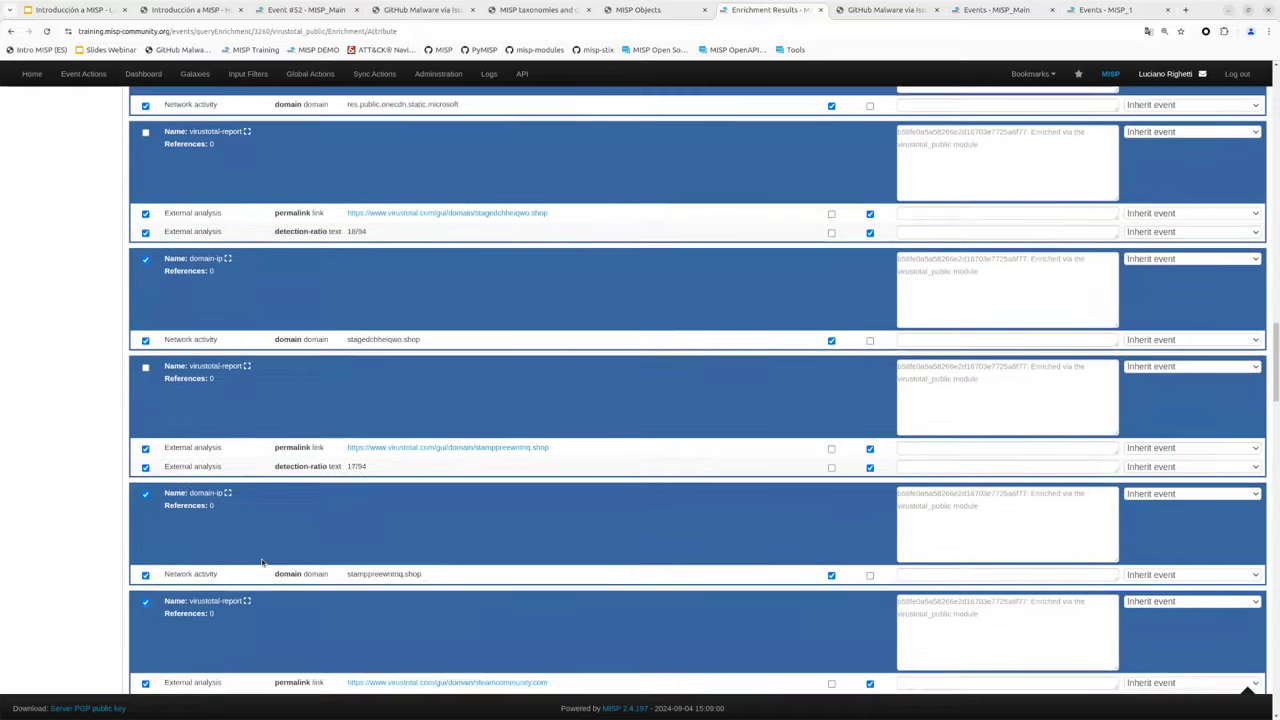
# - Examine the first virustotal-report's detection ratio and its linked VirusTotal file page, and return to the enrichment results
pyautogui.scroll(7, 261, 558)
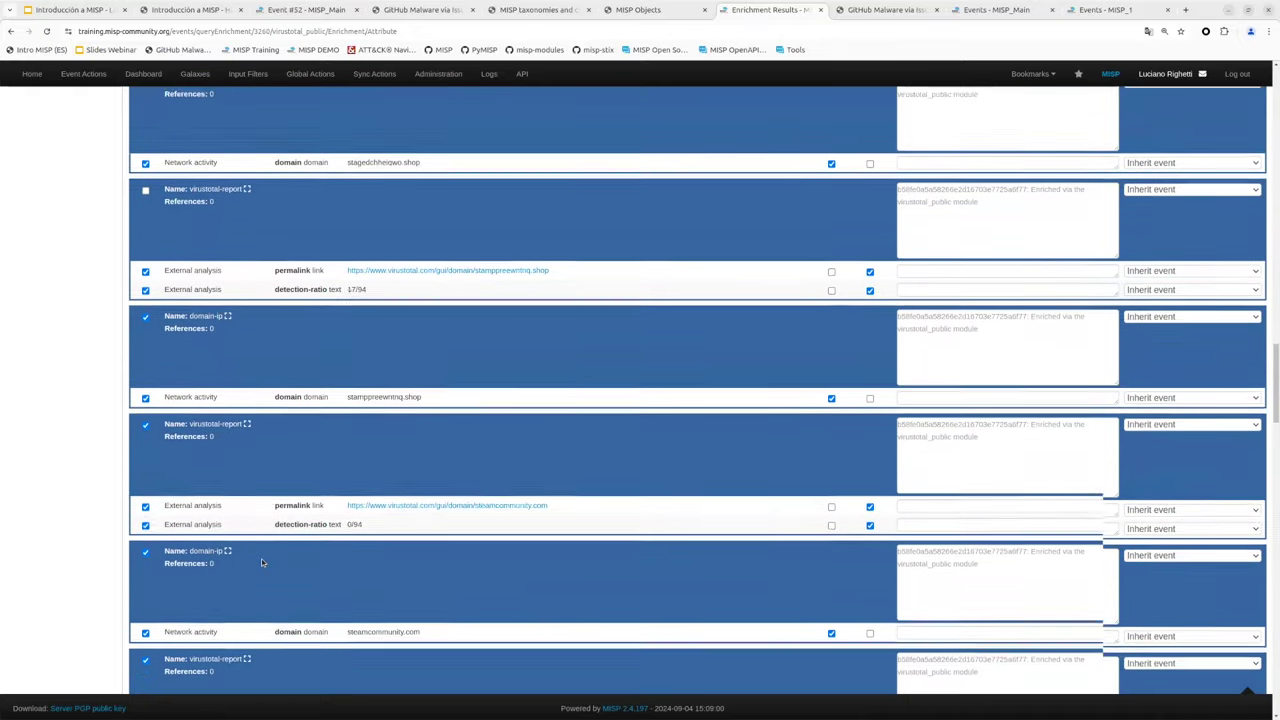
pyautogui.scroll(10, 261, 562)
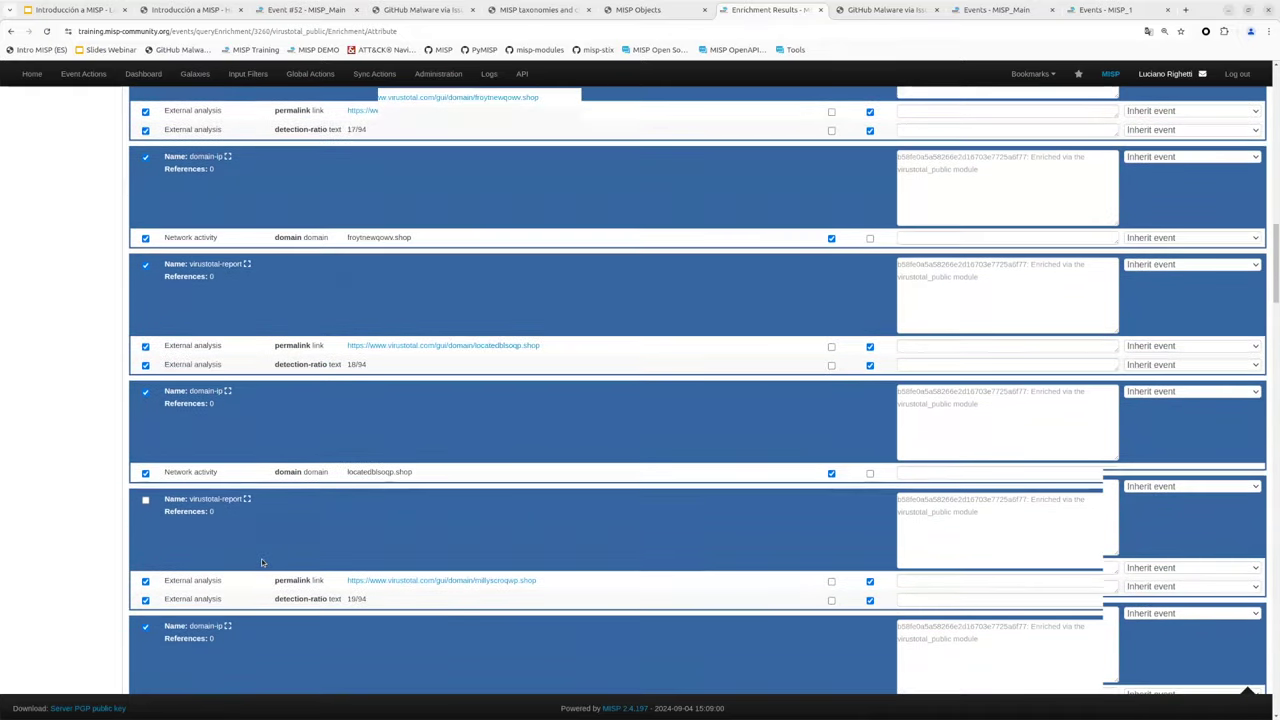
pyautogui.scroll(10, 261, 558)
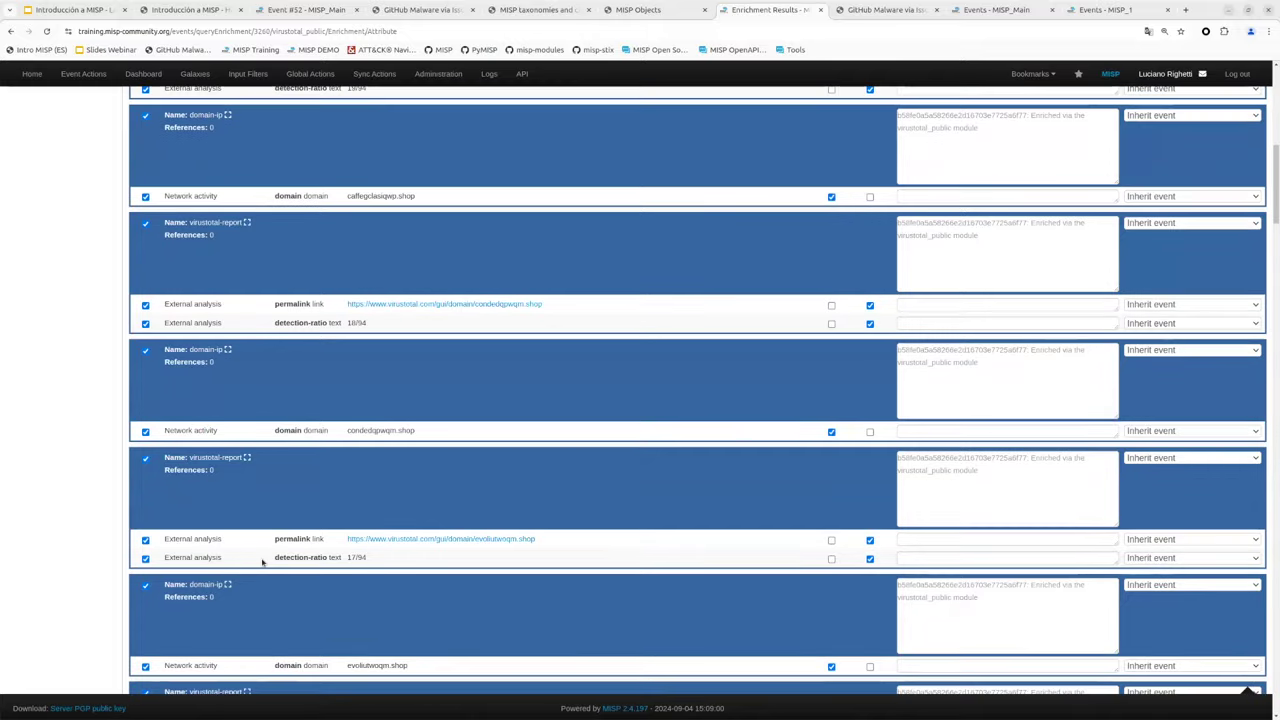
pyautogui.scroll(3, 261, 562)
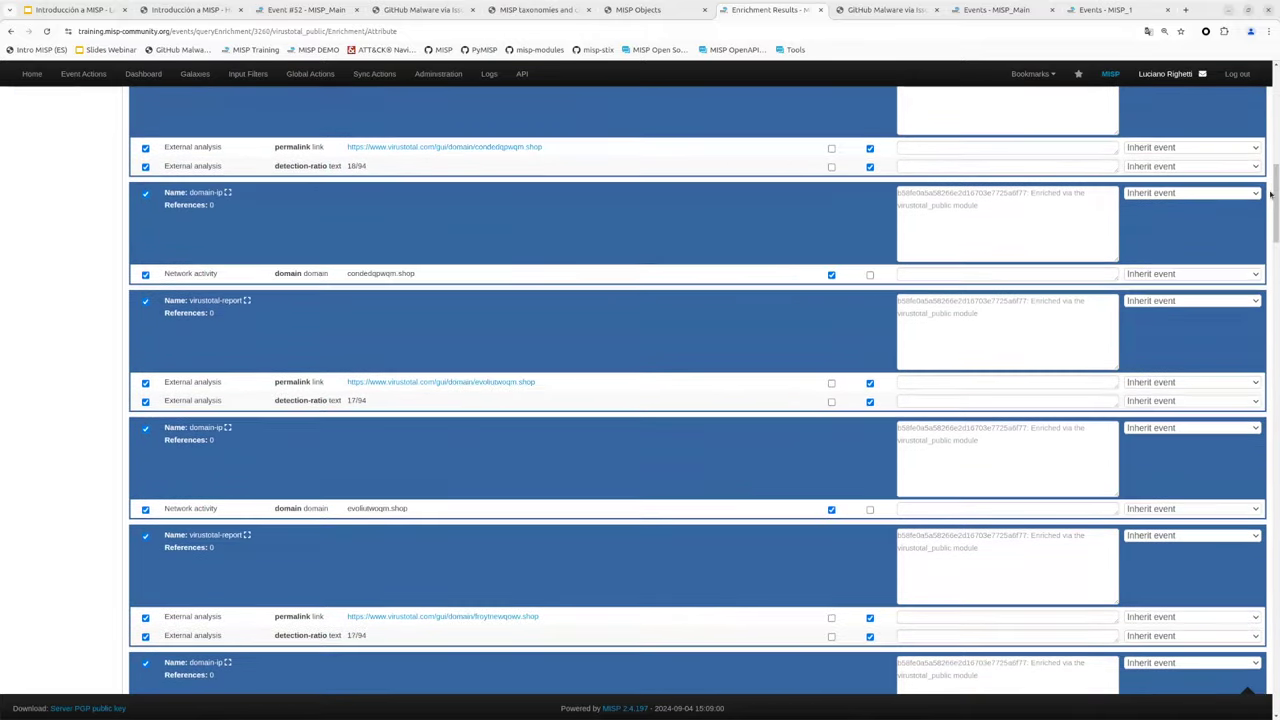
pyautogui.scroll(3, 1272, 86)
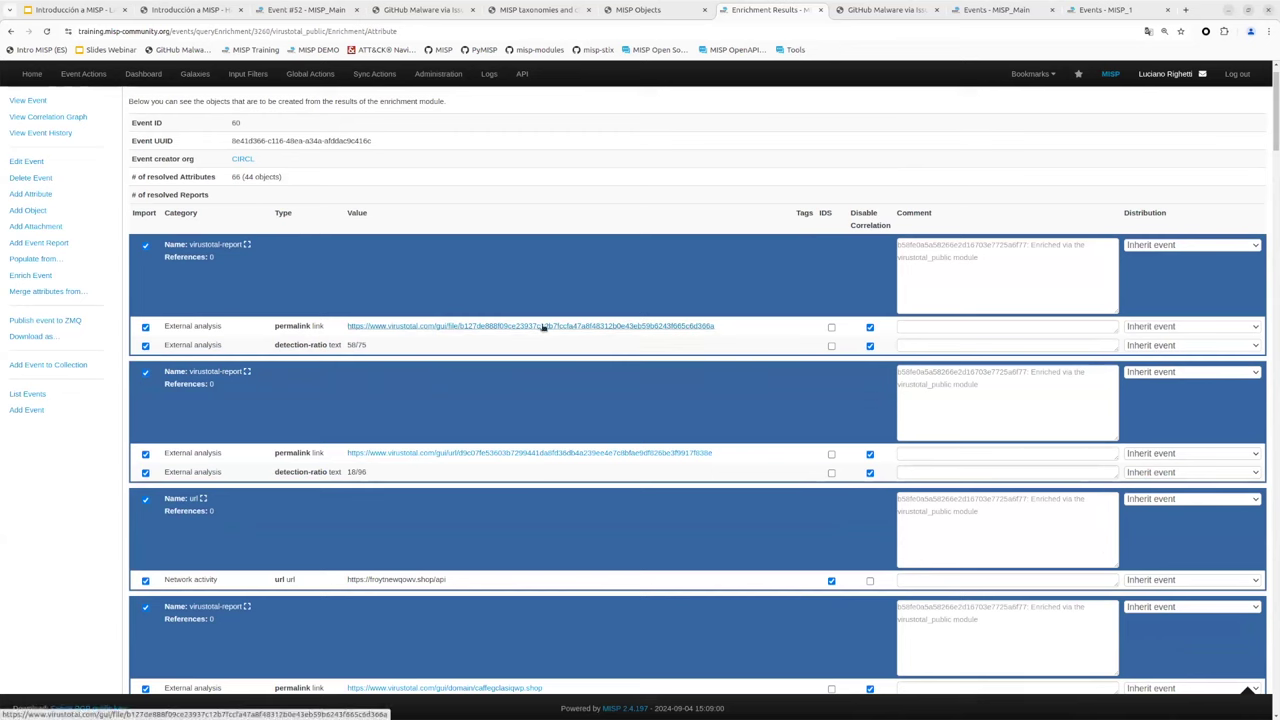
pyautogui.moveTo(313, 345); pyautogui.dragTo(368, 344)
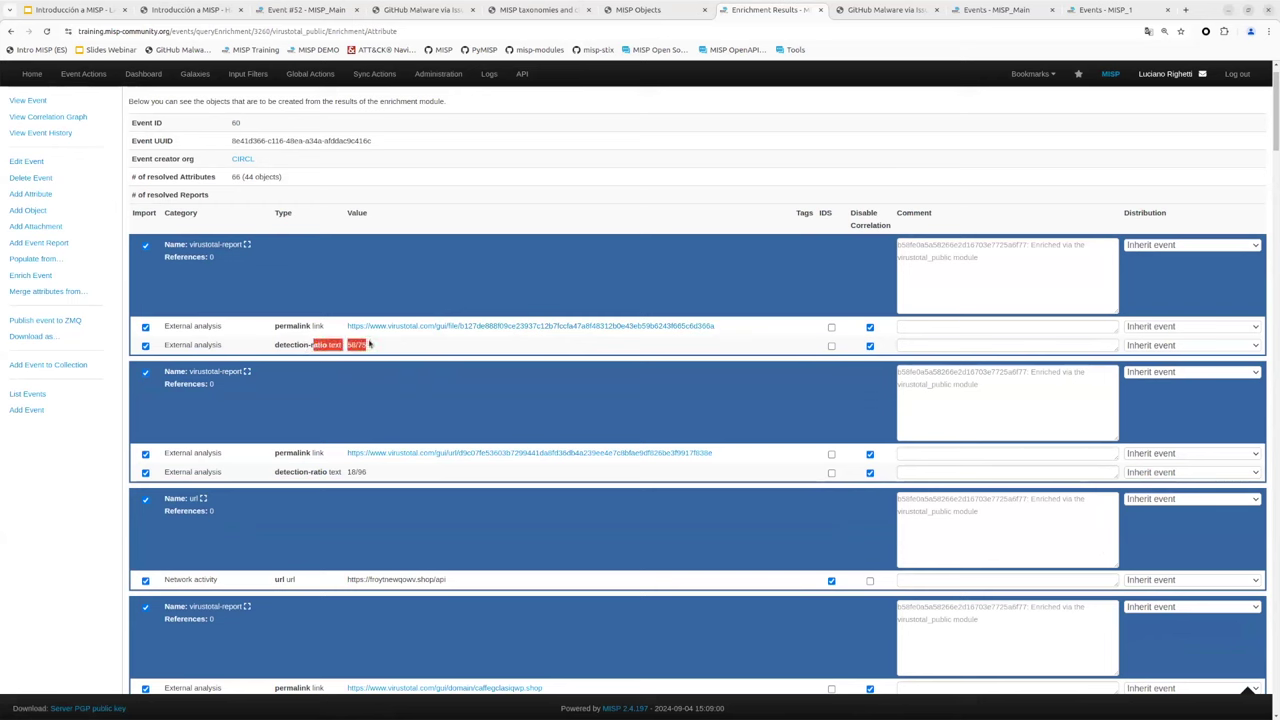
pyautogui.middleClick(414, 325)
pyautogui.click(358, 345)
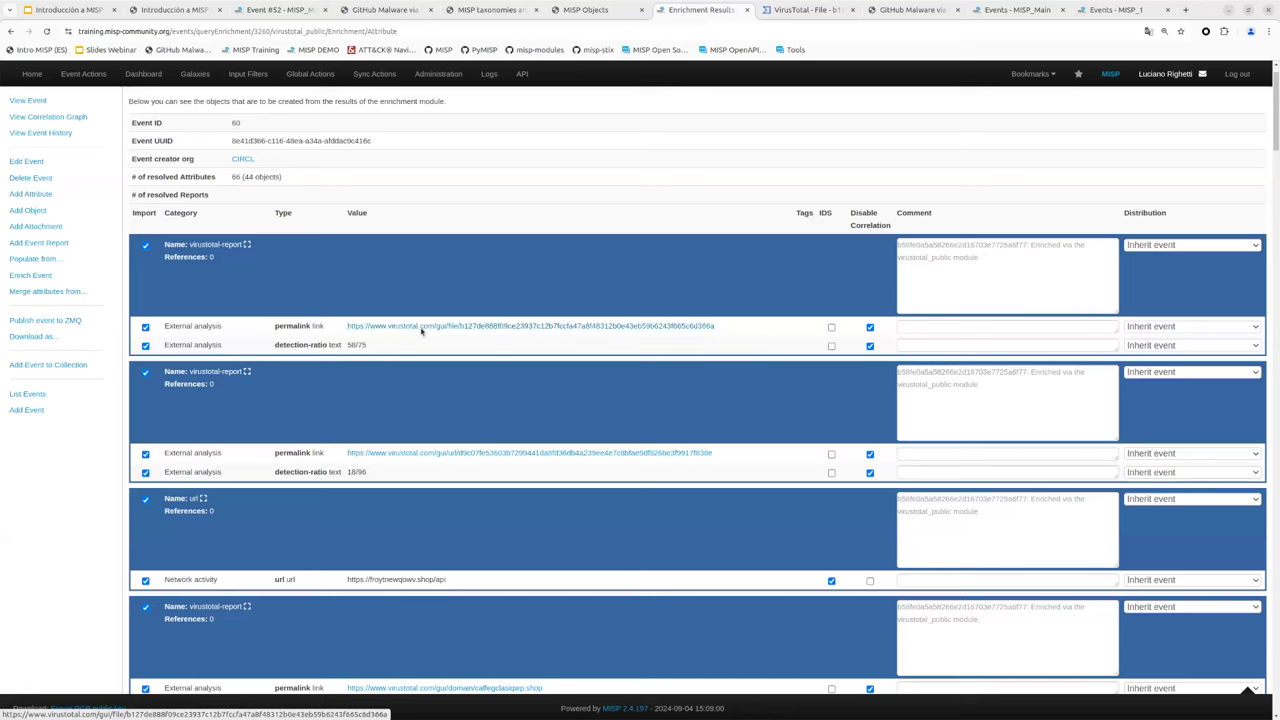
pyautogui.click(786, 8)
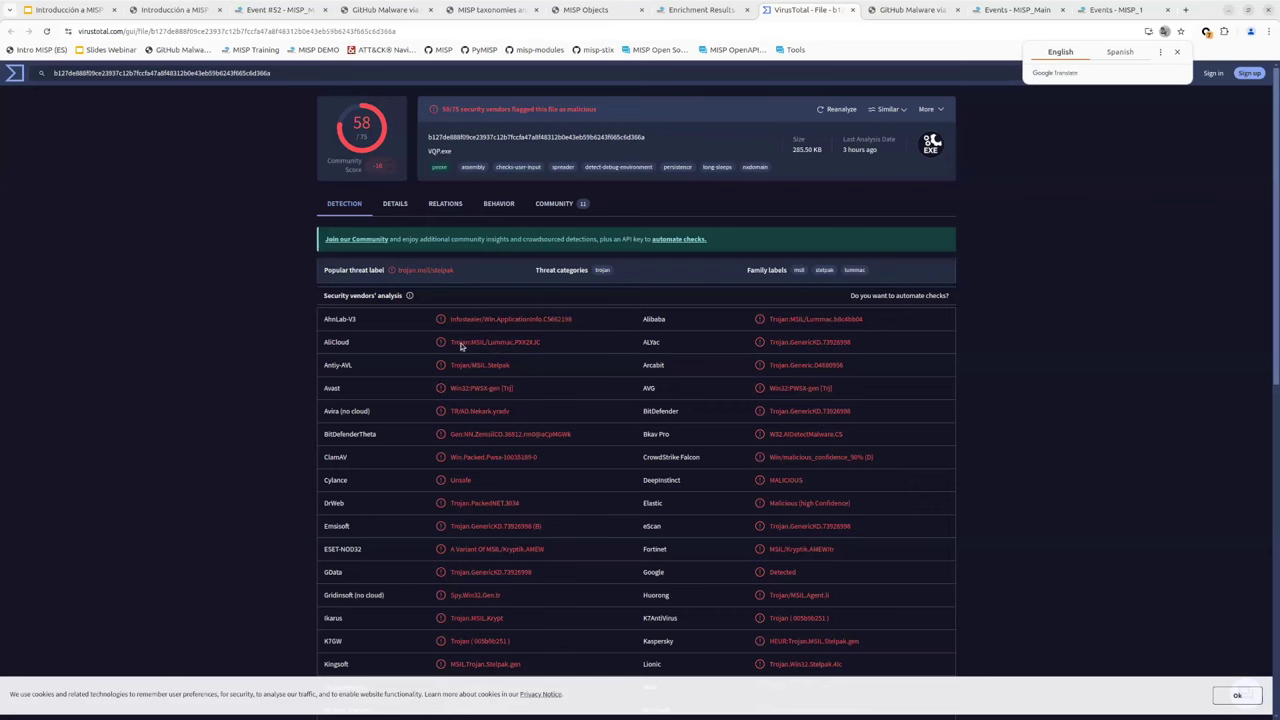
pyautogui.click(711, 10)
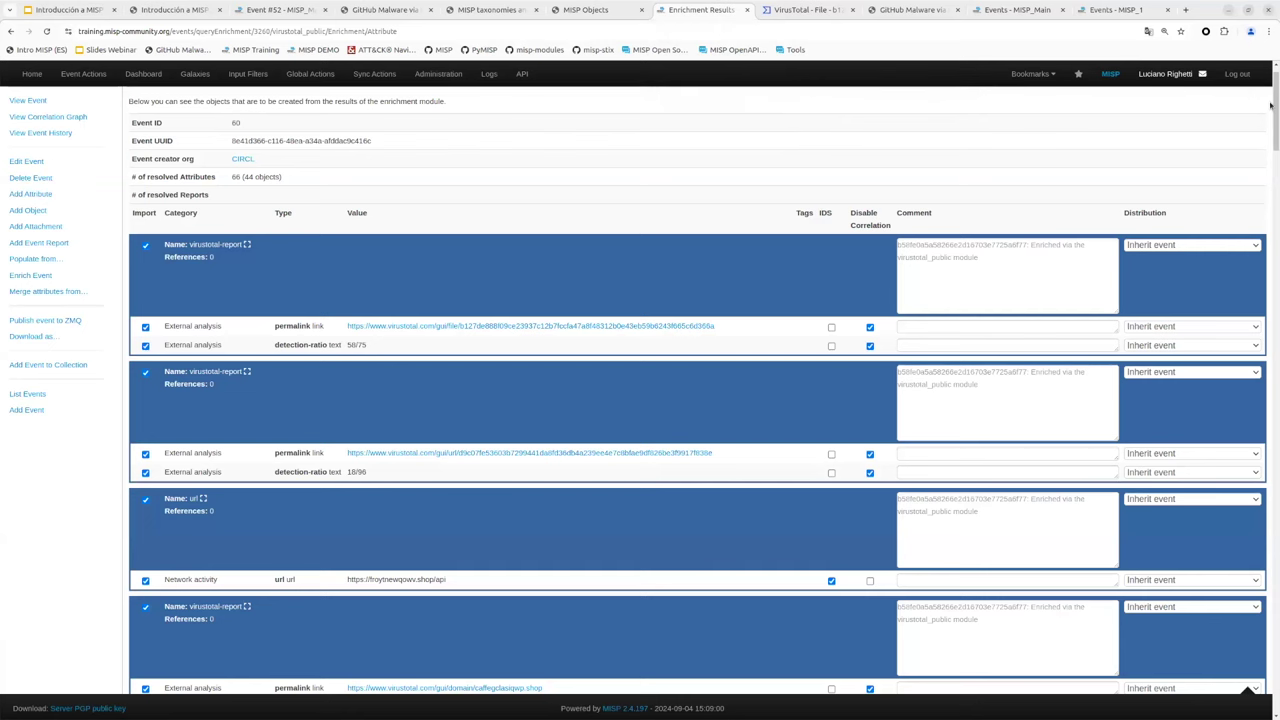
# - Import the selected VirusTotal enrichment results into the event and review the objects added to it
pyautogui.scroll(-15, 700, 400)
pyautogui.click(148, 685)
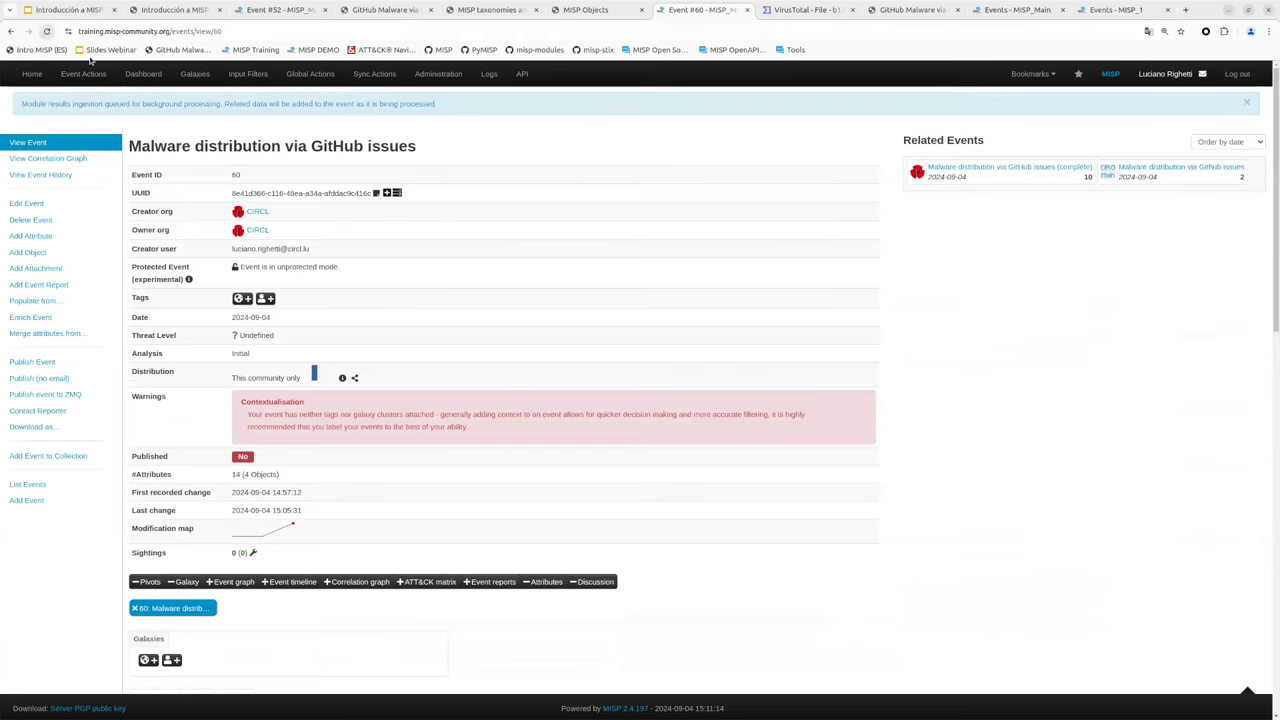
pyautogui.moveTo(1271, 130); pyautogui.dragTo(1271, 368)
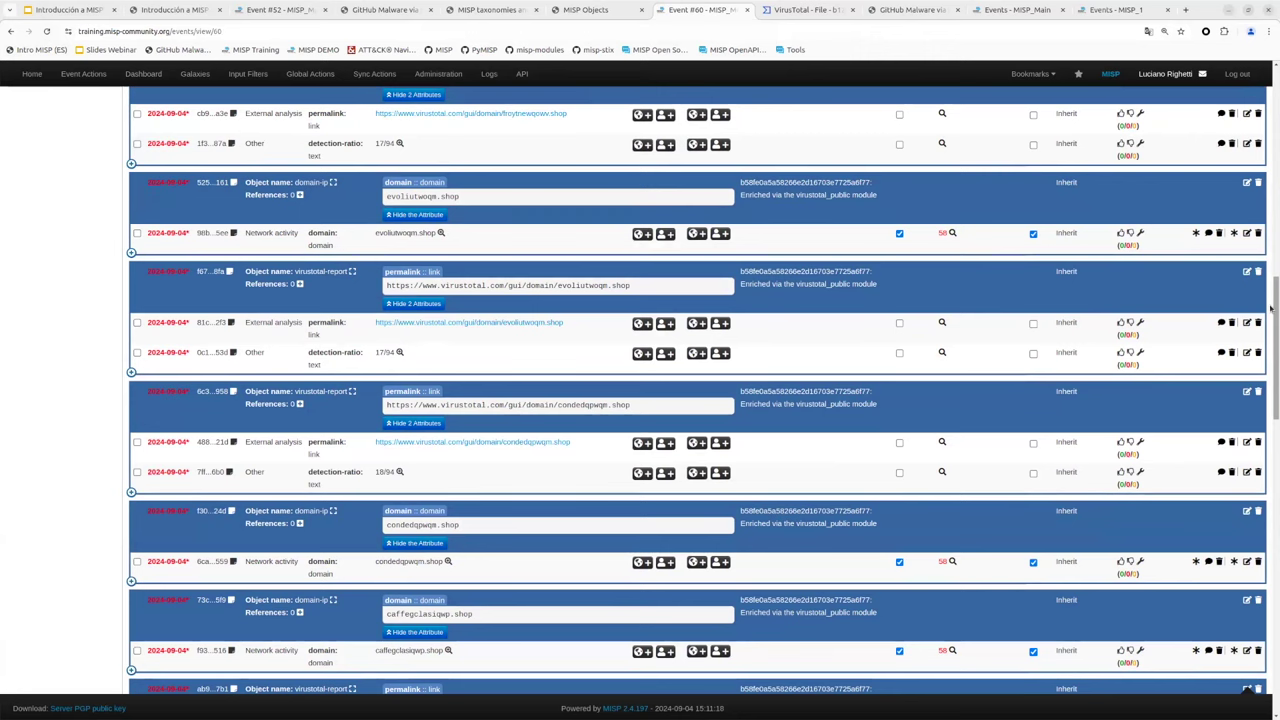
pyautogui.moveTo(1271, 309); pyautogui.dragTo(873, 402)
pyautogui.scroll(-5, 873, 402)
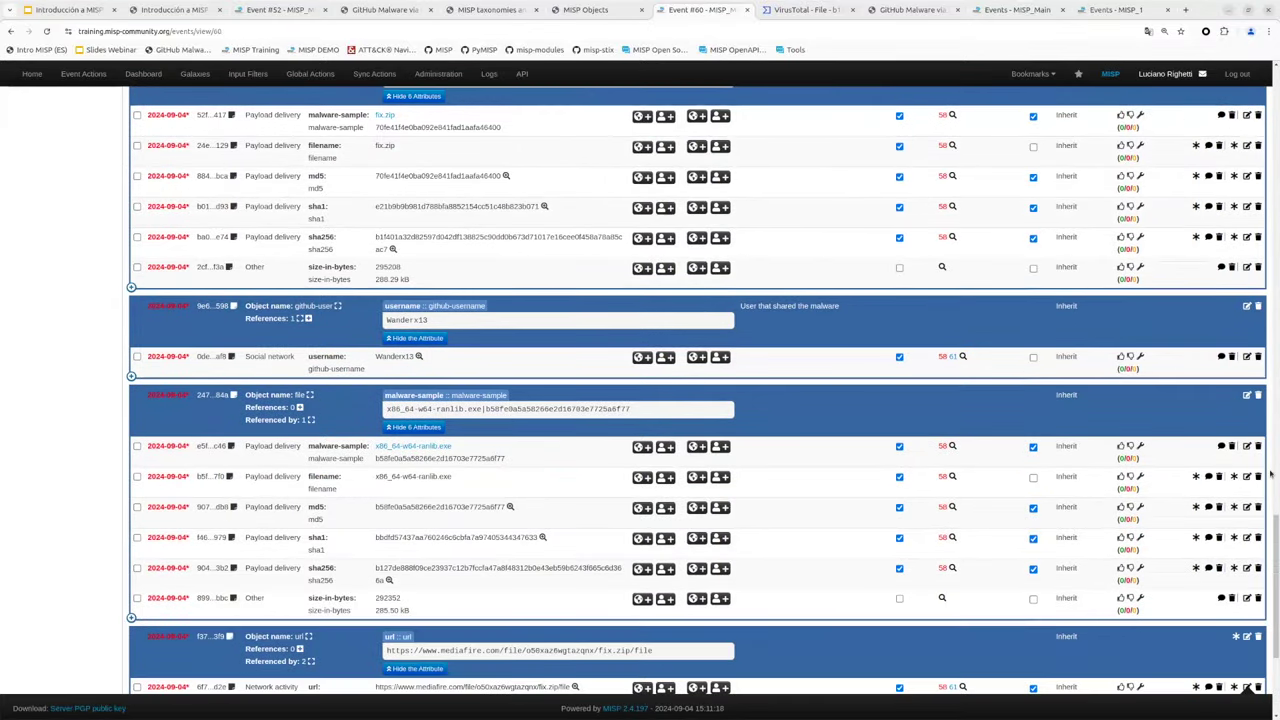
pyautogui.moveTo(1270, 474); pyautogui.dragTo(717, 424)
pyautogui.scroll(1, 717, 424)
# - Query the shodan enrichment module for the ip-dst attribute 104.21.10.172
pyautogui.click(143, 73)
pyautogui.scroll(10, 681, 190)
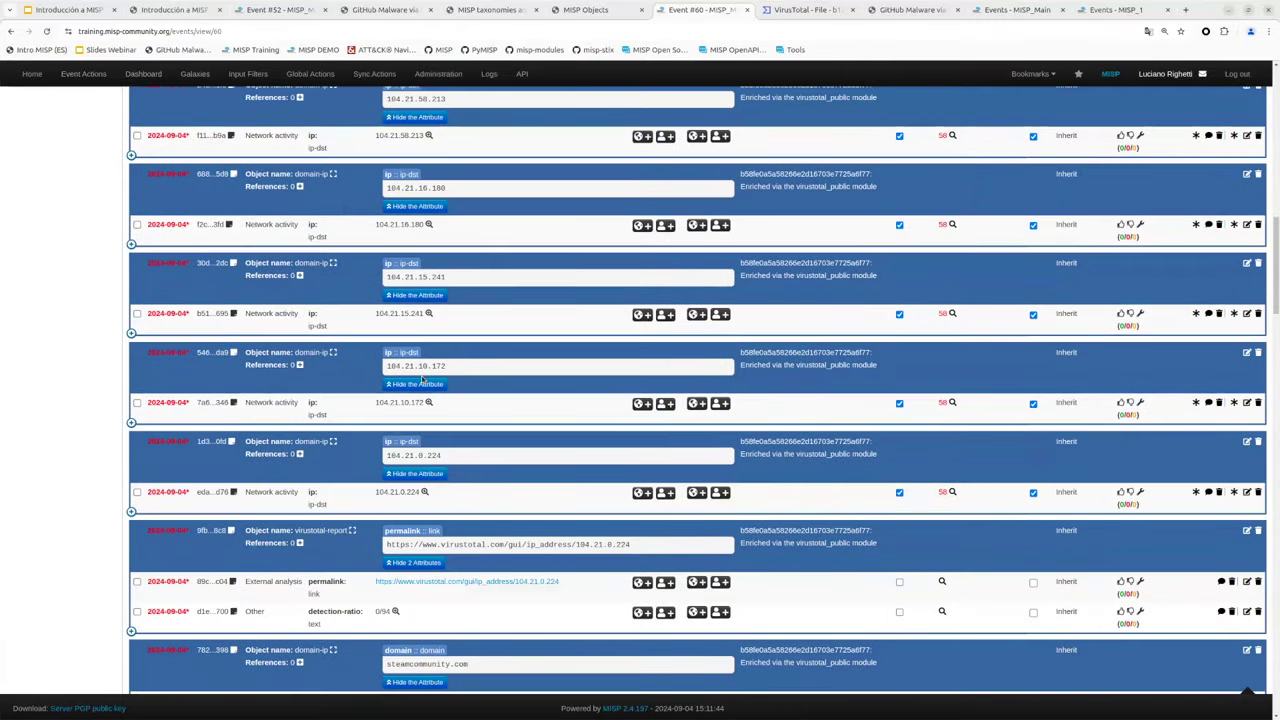
pyautogui.click(1236, 402)
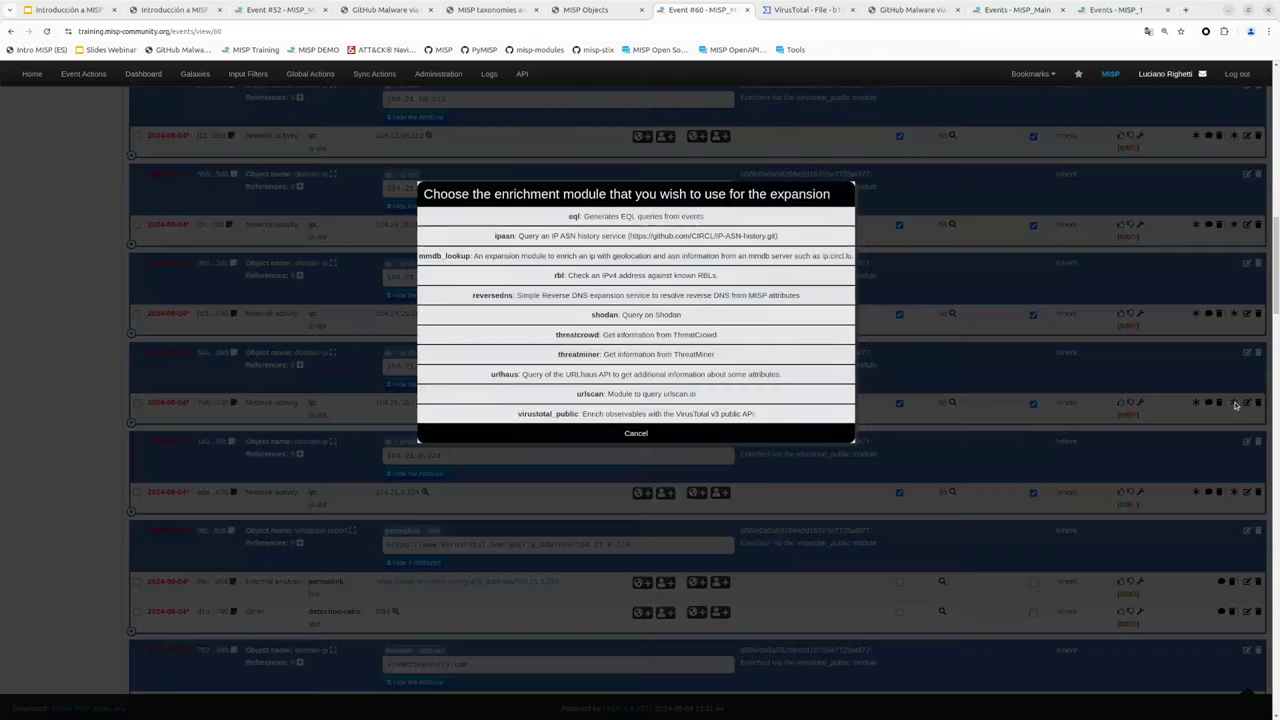
pyautogui.click(664, 319)
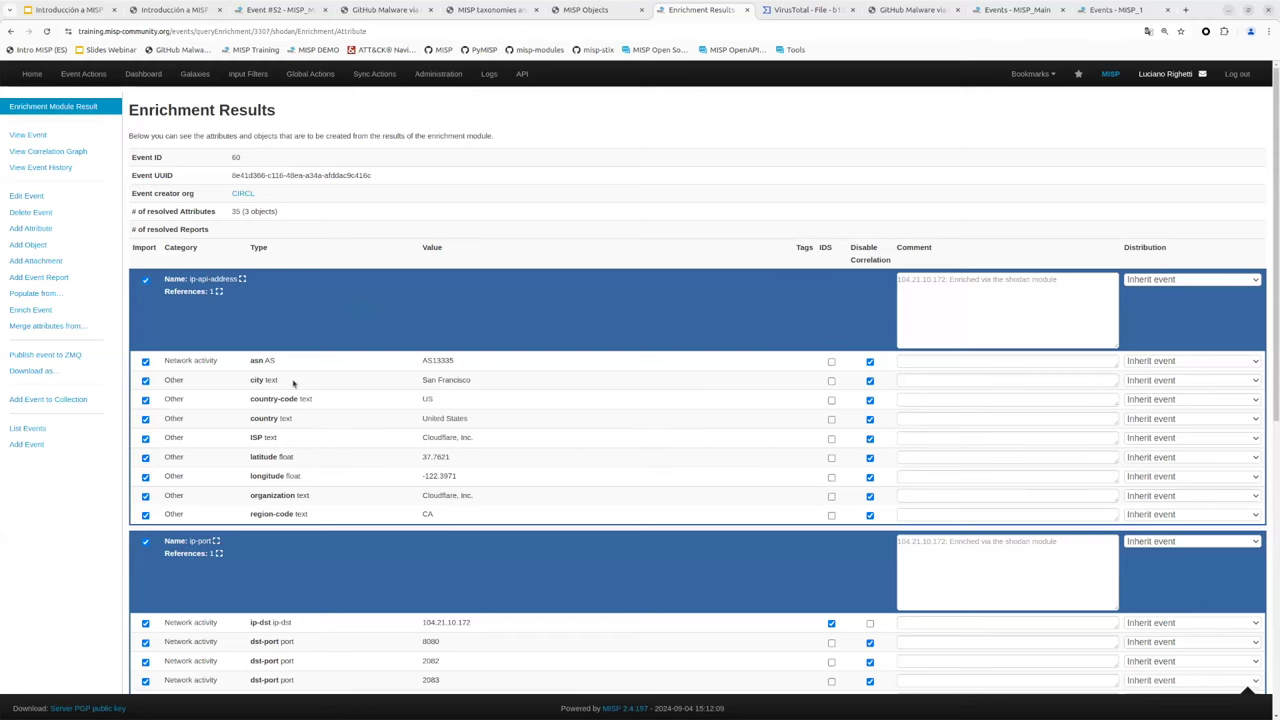
# - Examine the ip-api-address, ip-port and x509 objects in the Shodan results, and return to the event without importing them
pyautogui.moveTo(420, 361); pyautogui.dragTo(459, 361)
pyautogui.scroll(-1, 459, 361)
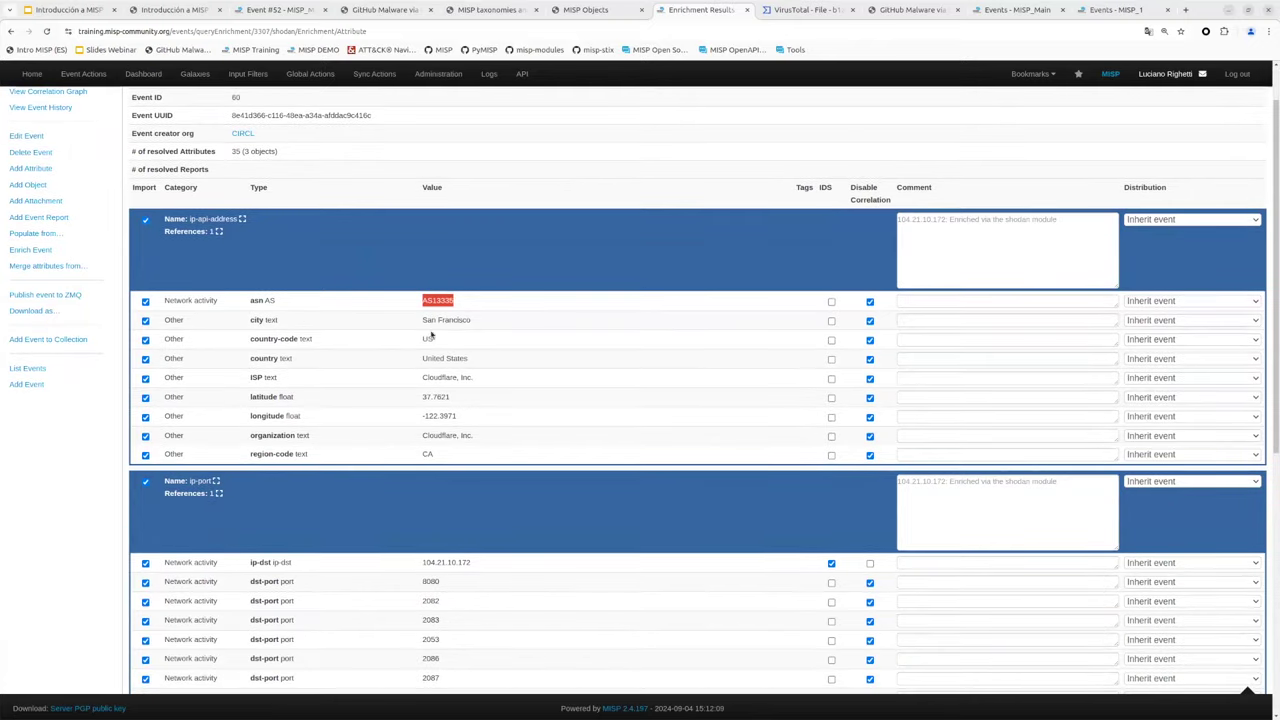
pyautogui.scroll(-1, 477, 363)
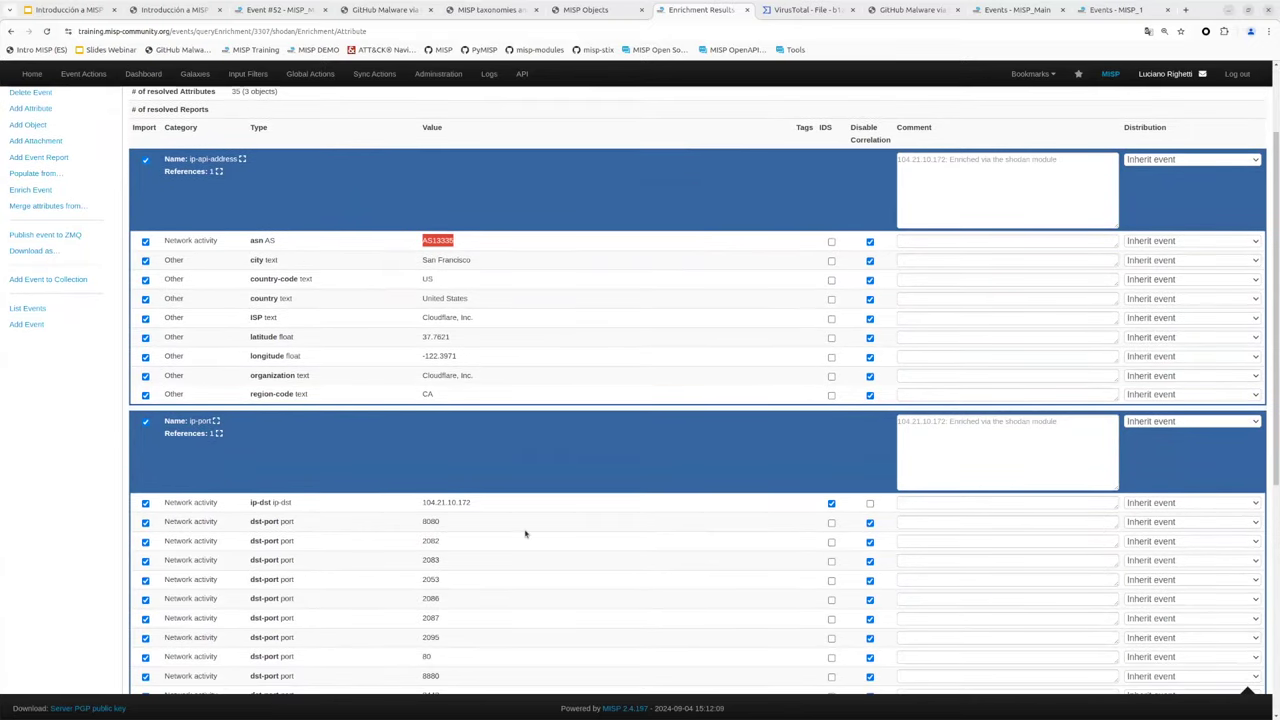
pyautogui.scroll(-1, 443, 508)
pyautogui.scroll(-2, 414, 444)
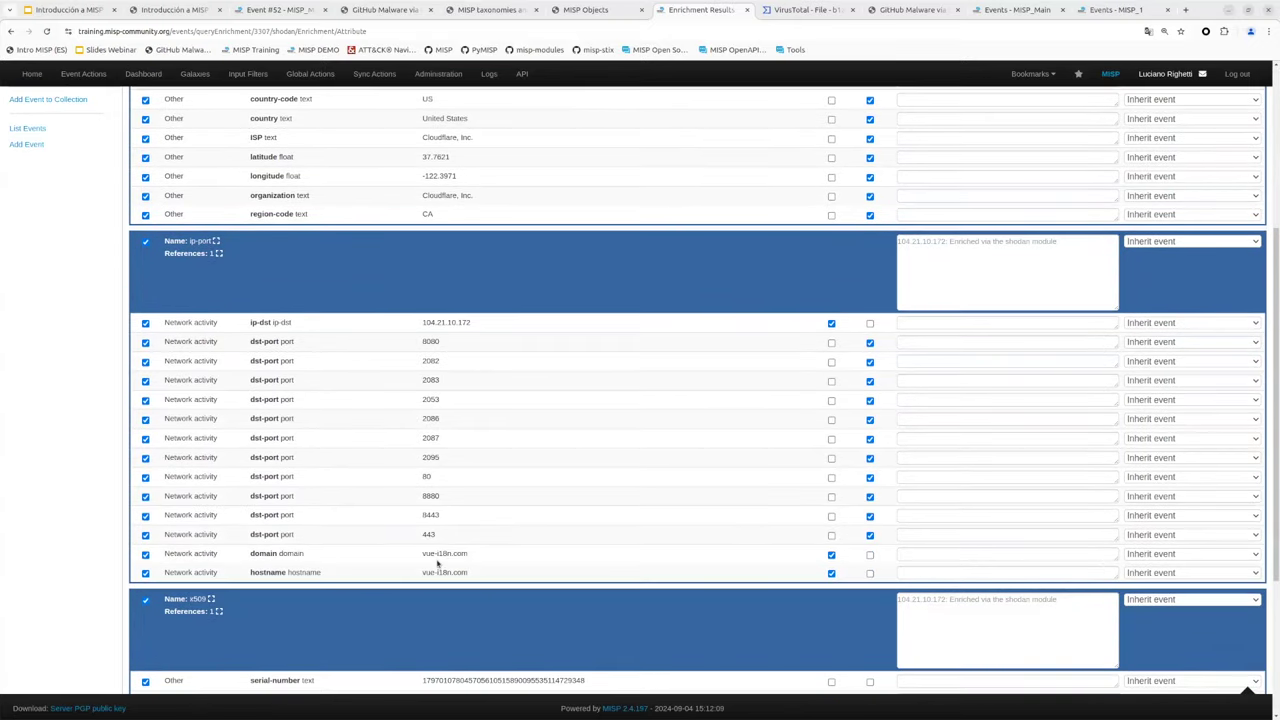
pyautogui.scroll(-1, 436, 558)
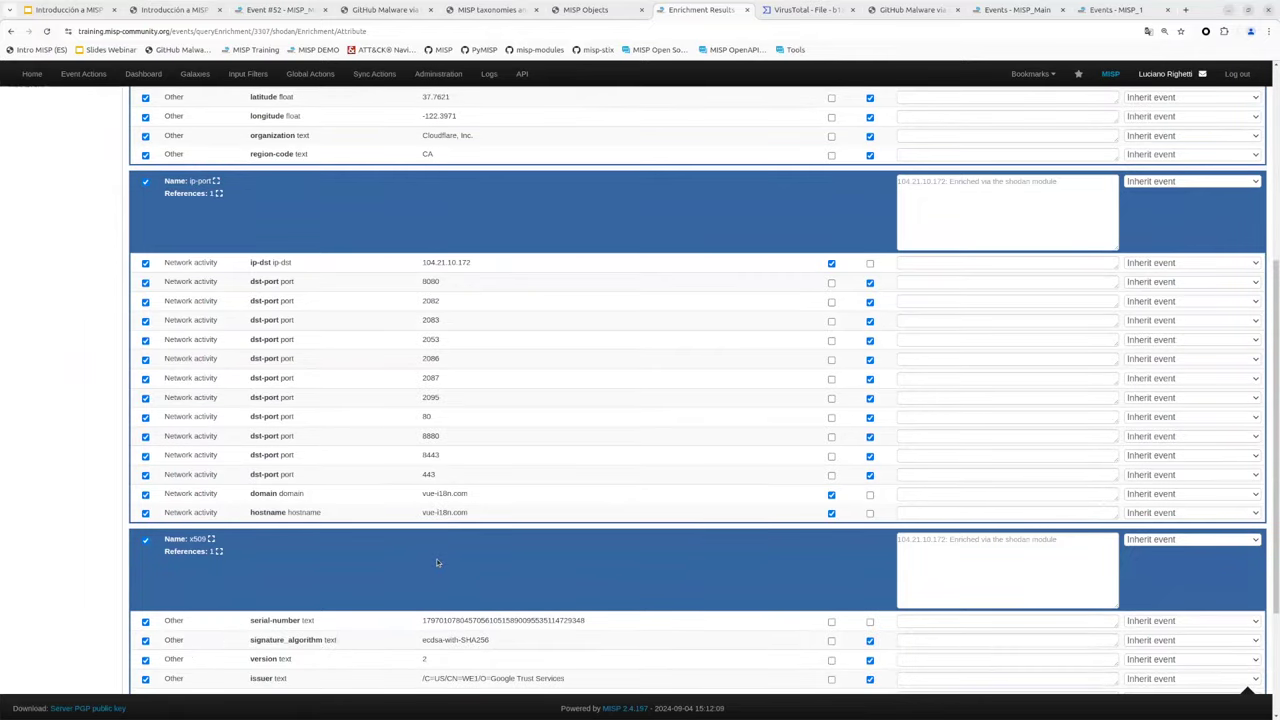
pyautogui.scroll(-1, 485, 520)
pyautogui.scroll(-2, 524, 484)
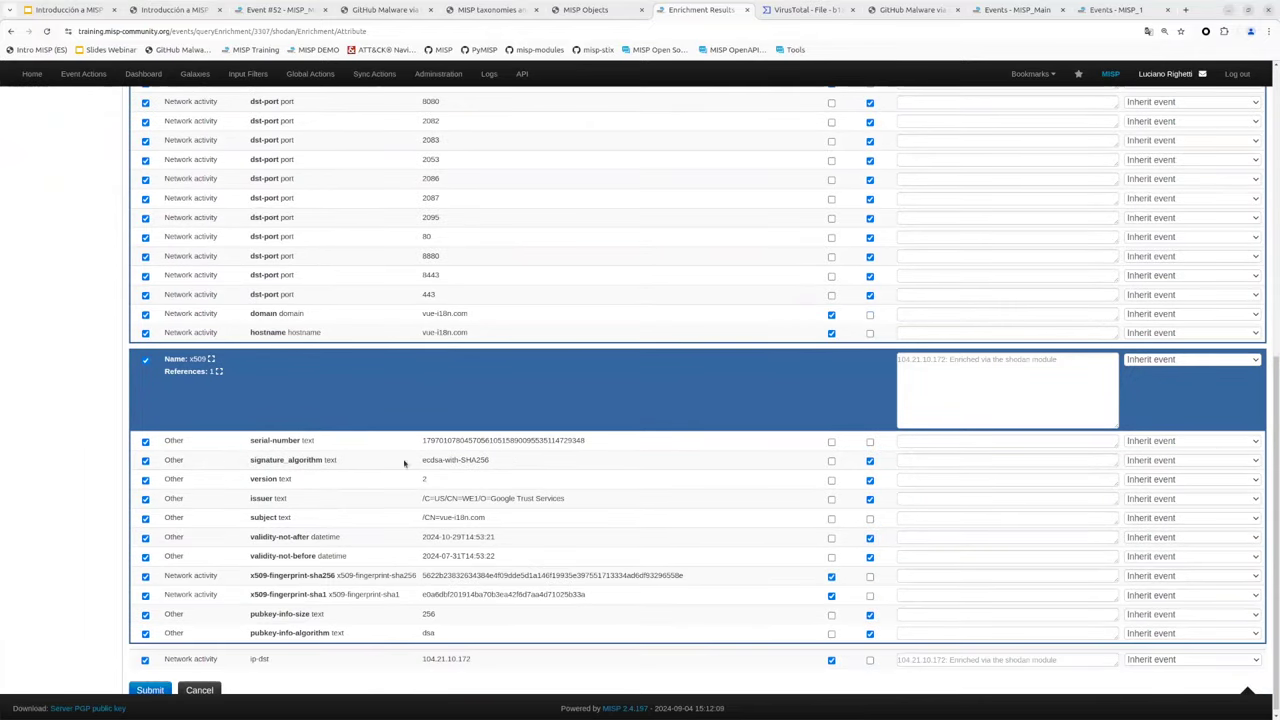
pyautogui.scroll(-1, 503, 604)
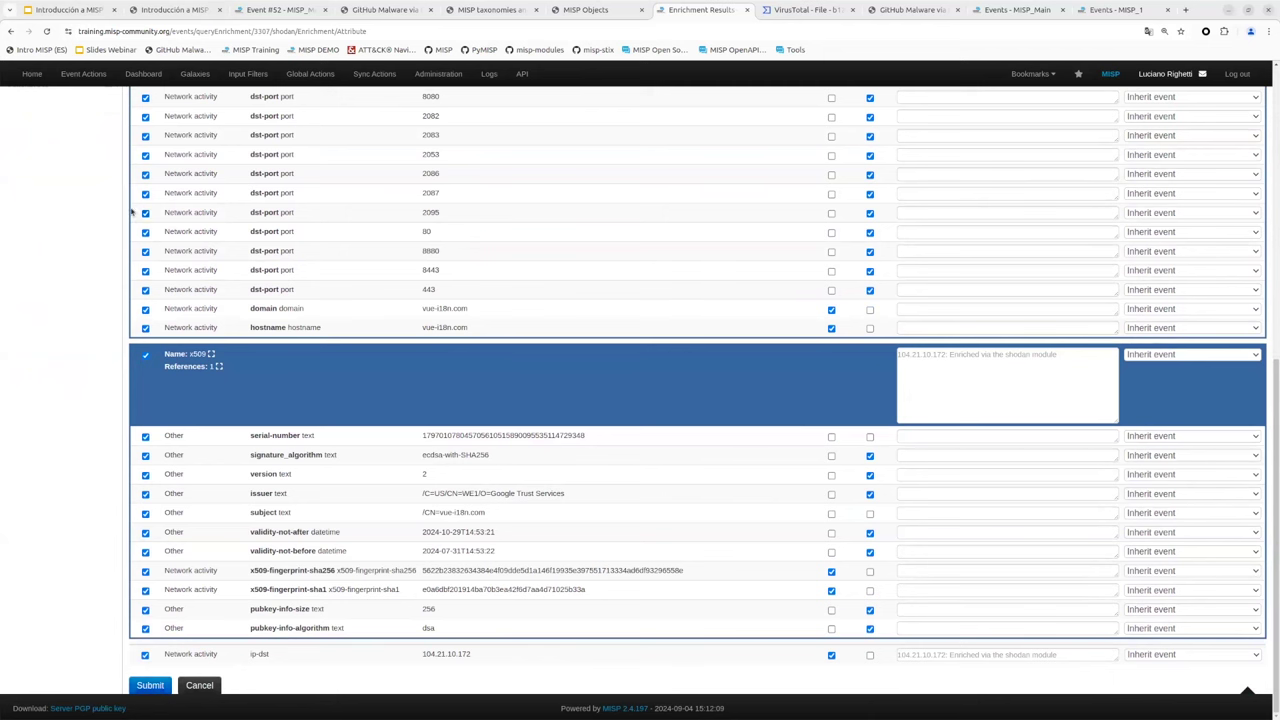
pyautogui.click(10, 31)
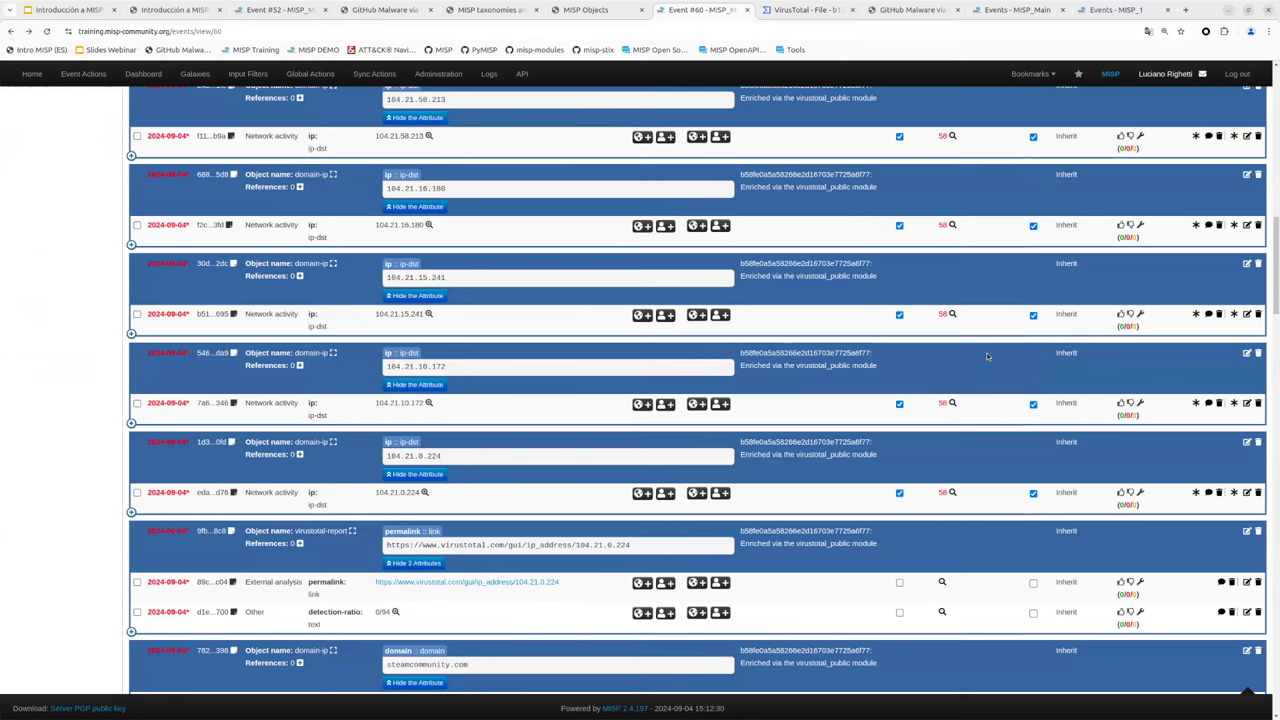
# - Query the mmdb_lookup module for 104.21.10.172, review its geolocation and asn objects, and return to the event without importing them
pyautogui.click(1233, 402)
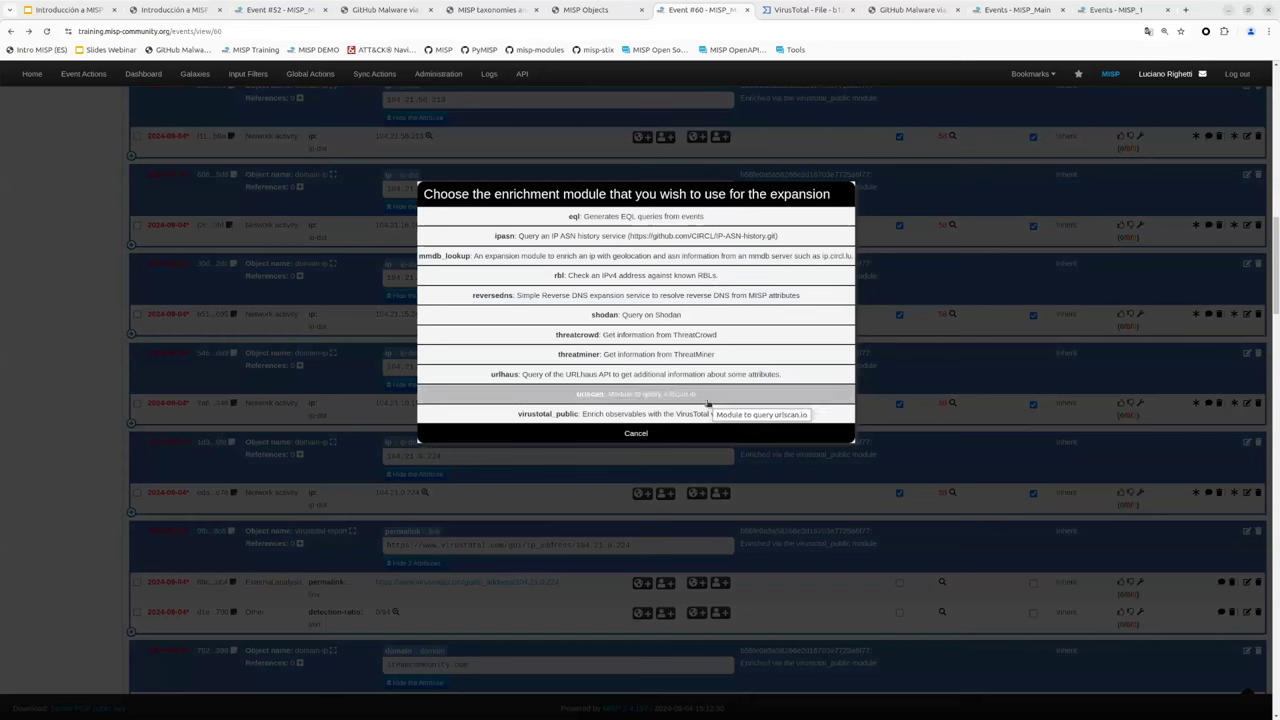
pyautogui.click(455, 260)
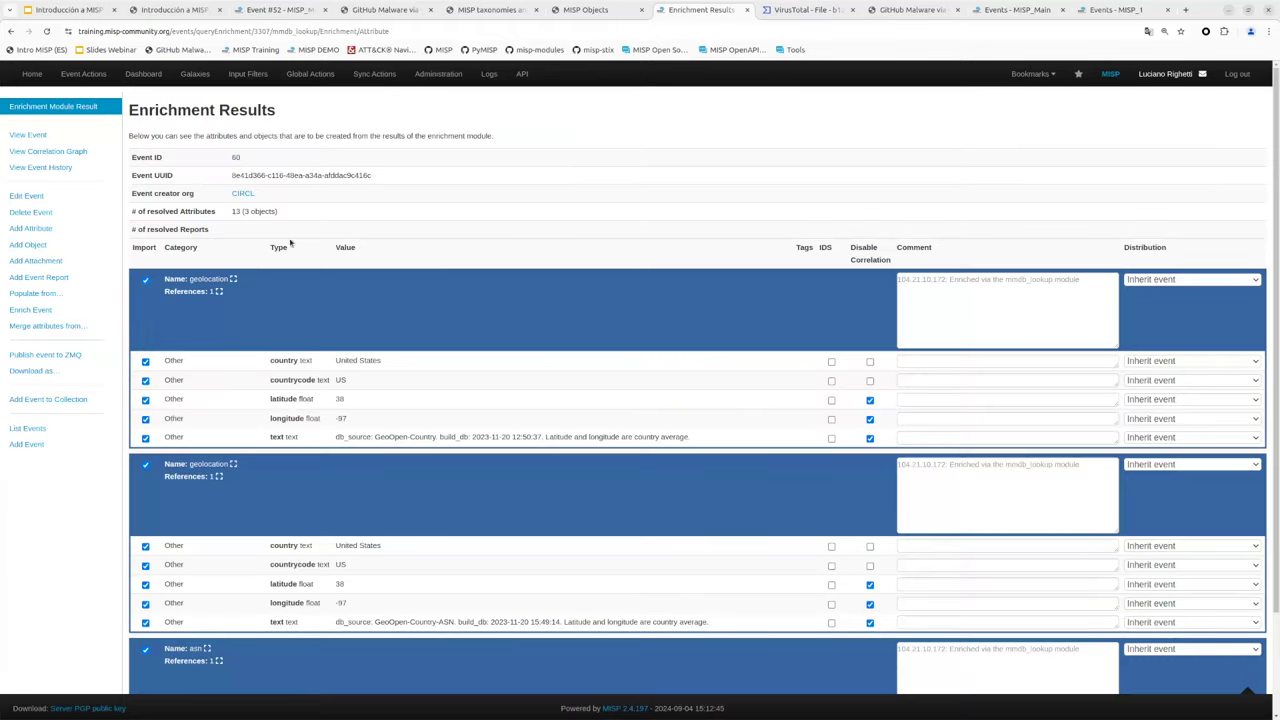
pyautogui.scroll(-1, 408, 365)
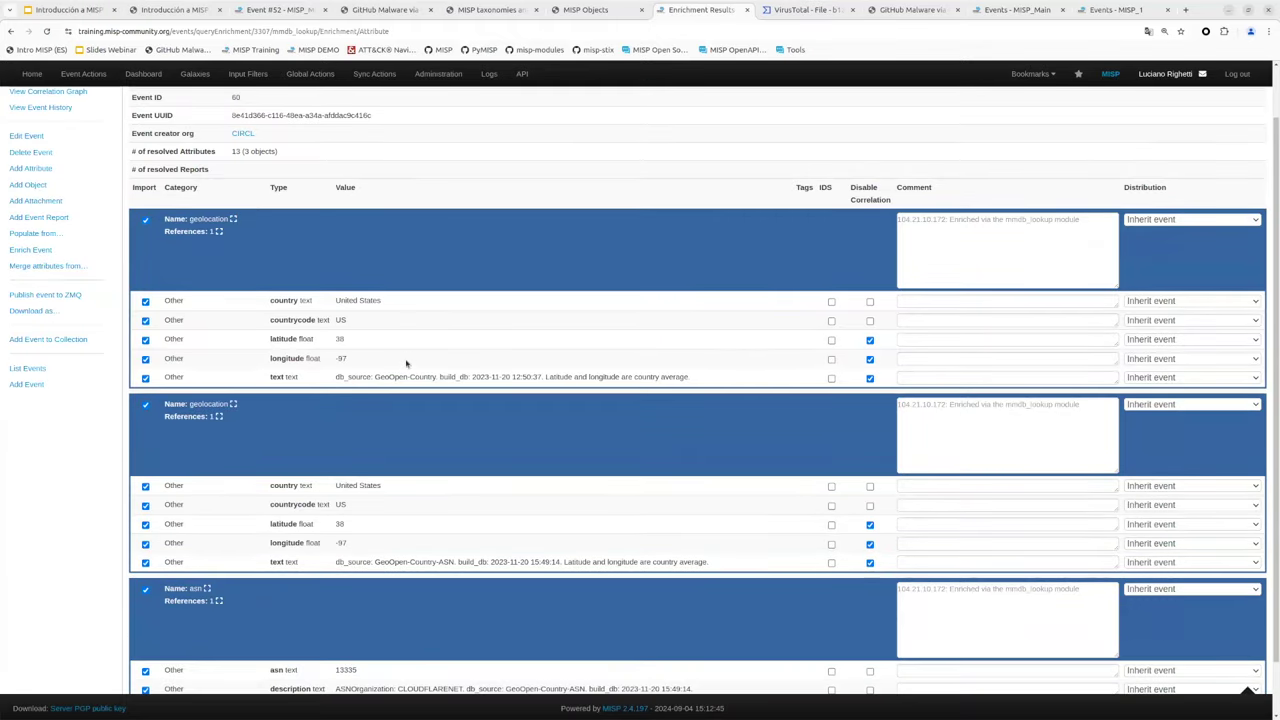
pyautogui.scroll(-1, 418, 496)
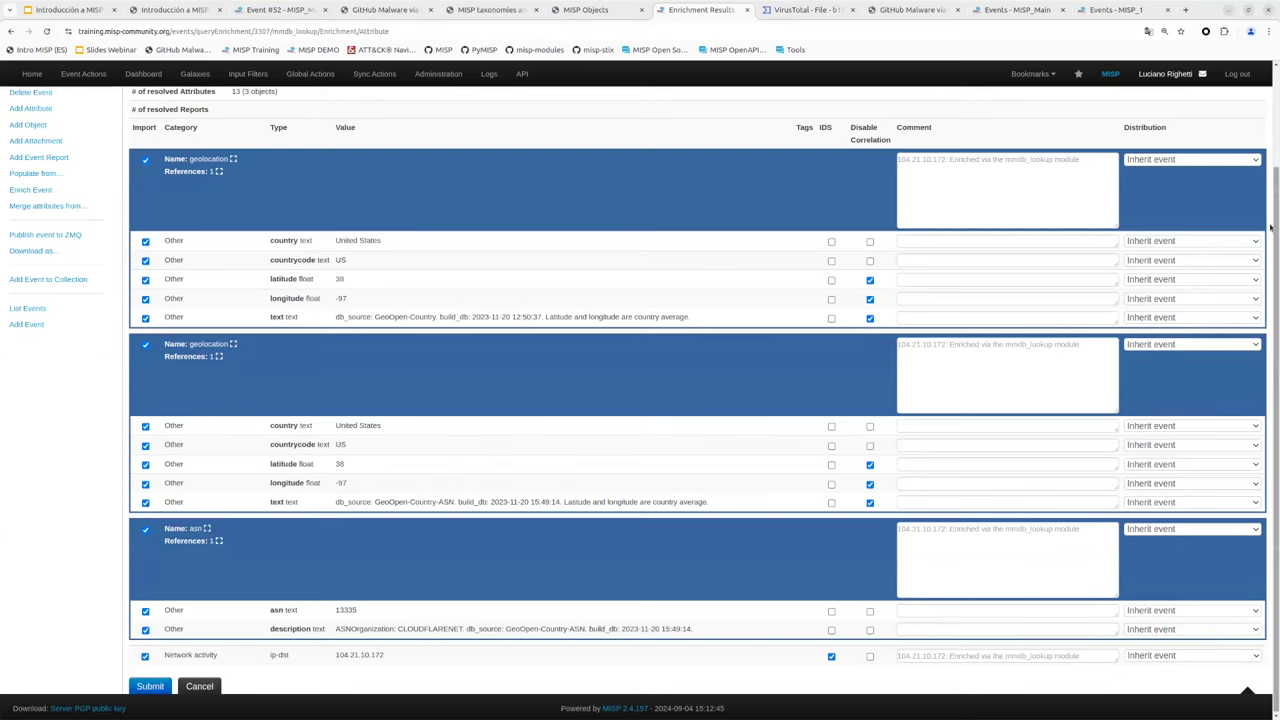
pyautogui.moveTo(1272, 245); pyautogui.dragTo(1108, 112)
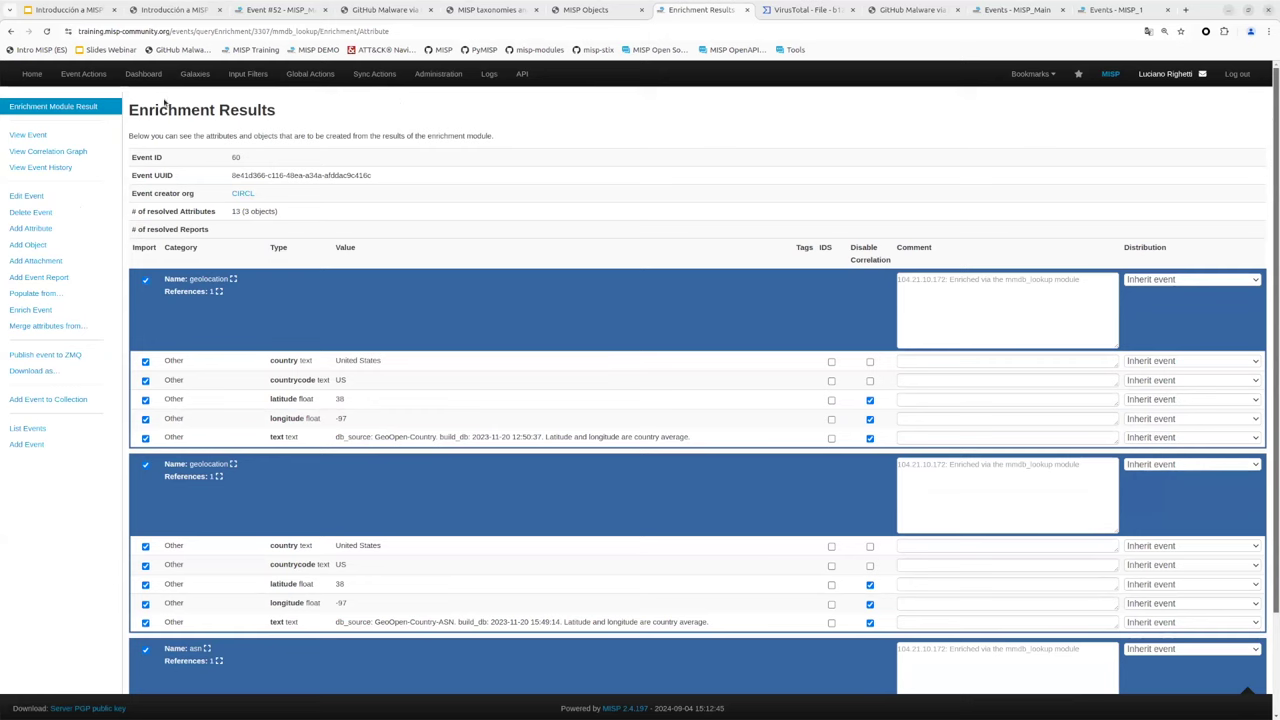
pyautogui.click(28, 134)
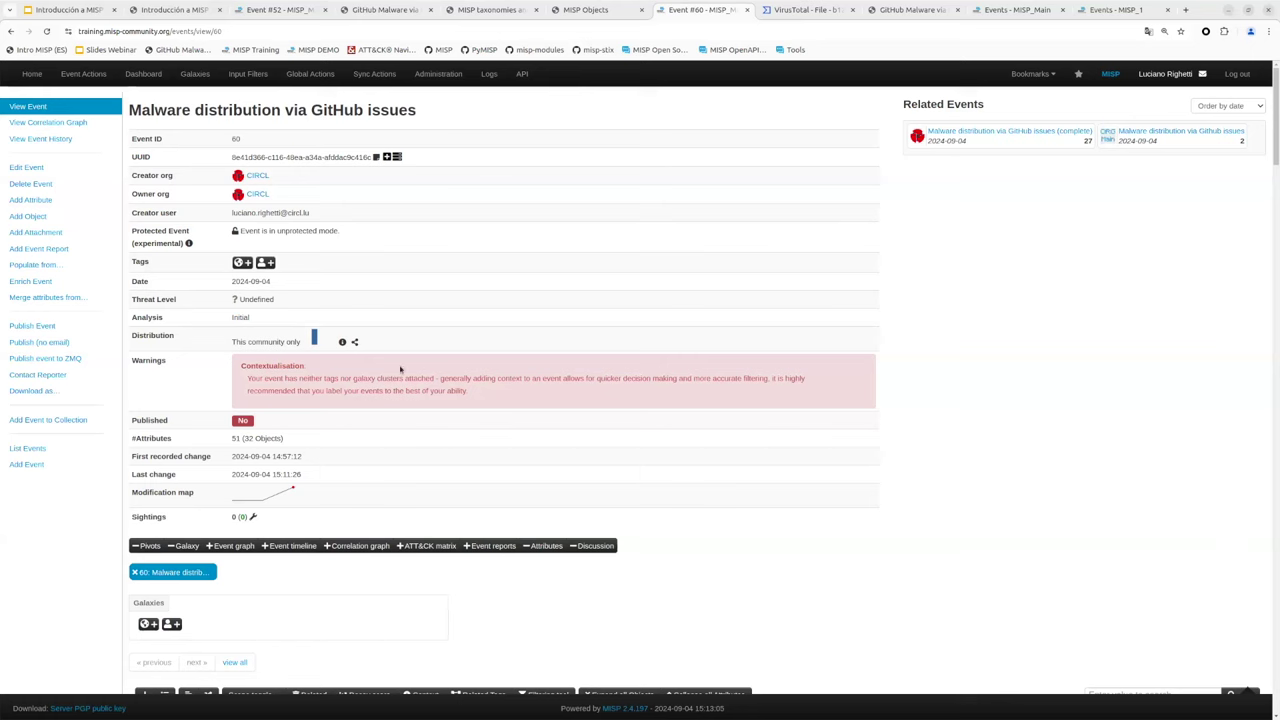
# - Add the global tags tlp:white and tlp:clear from the tlp taxonomy to the event
pyautogui.click(243, 263)
pyautogui.click(345, 272)
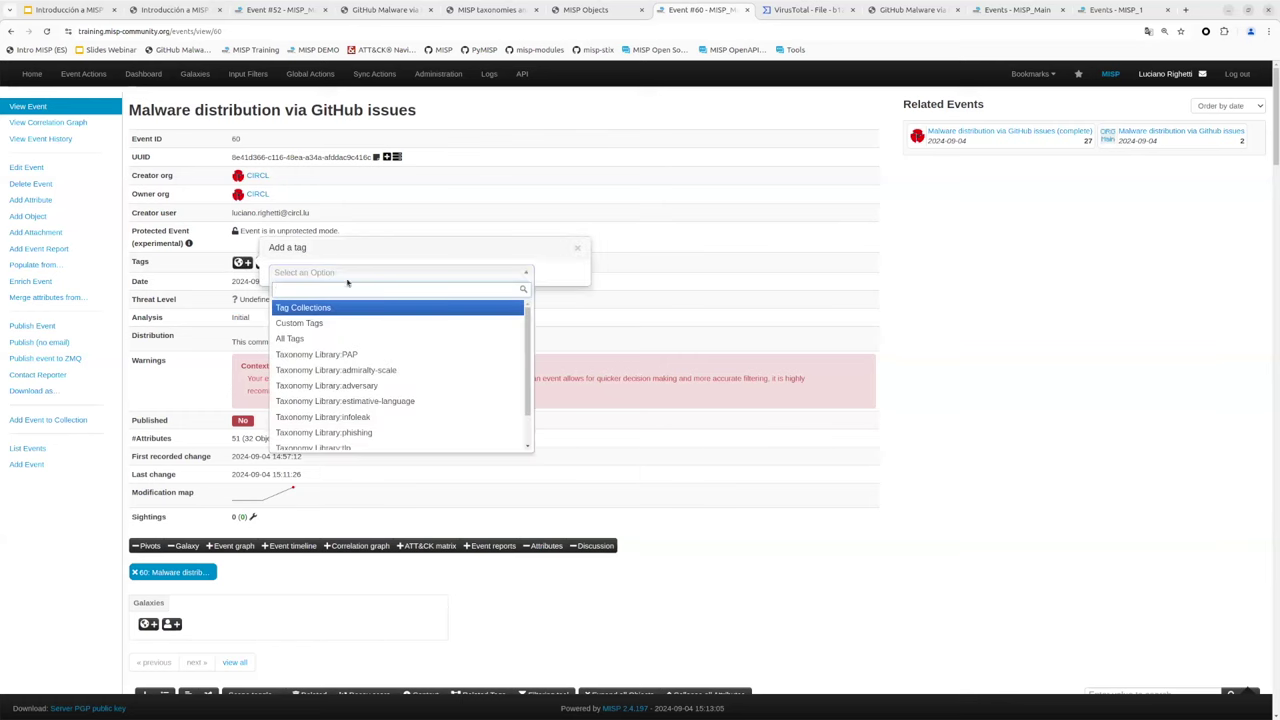
pyautogui.write('tlp')
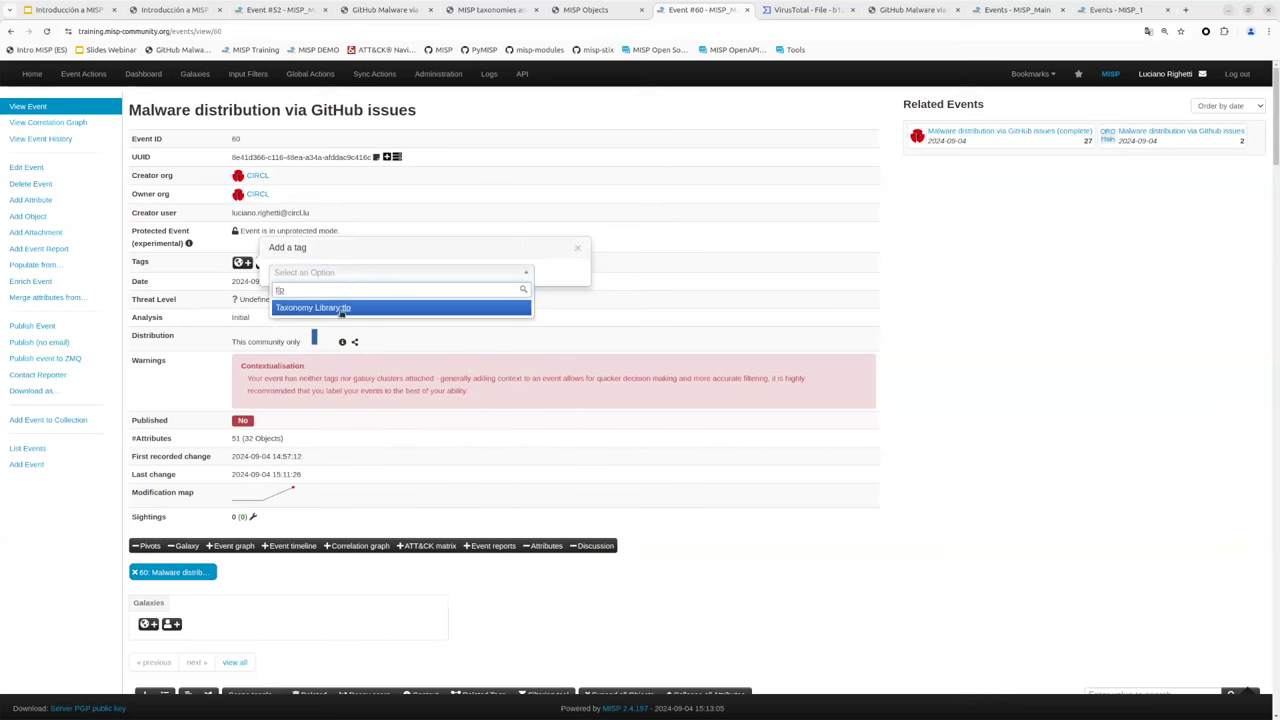
pyautogui.click(344, 308)
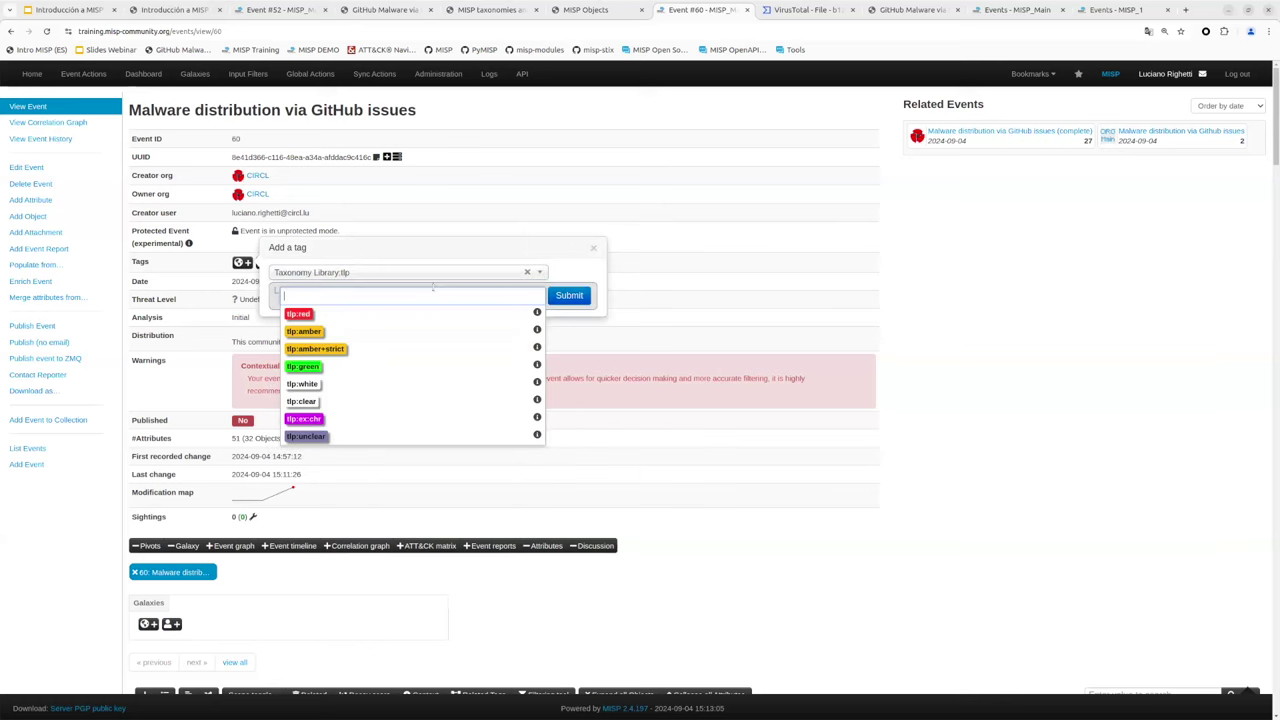
pyautogui.click(406, 387)
pyautogui.click(380, 298)
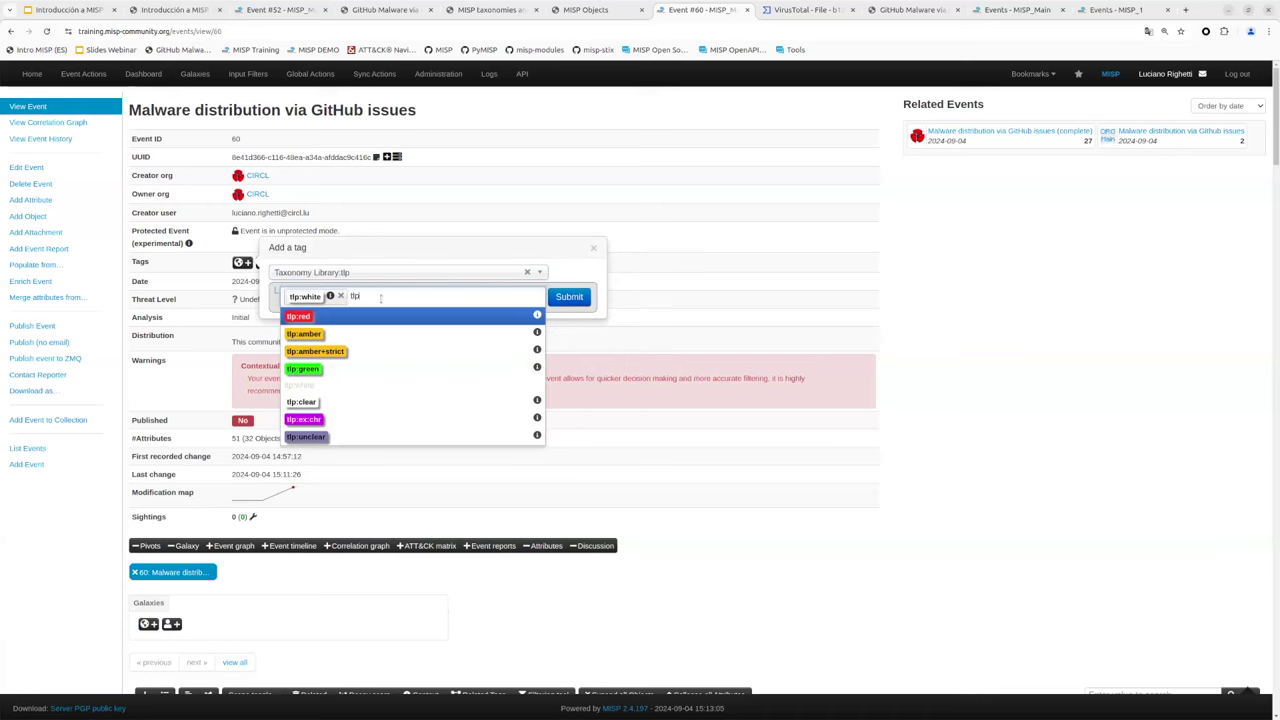
pyautogui.click(337, 405)
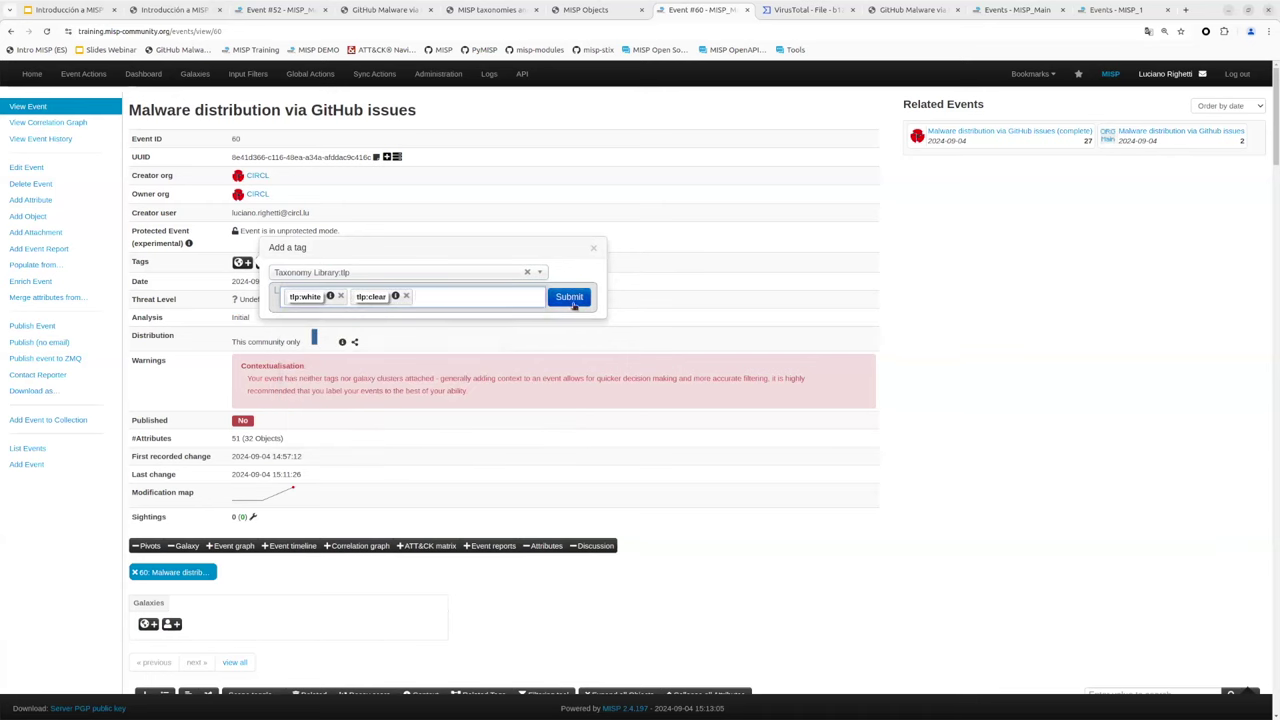
pyautogui.click(569, 296)
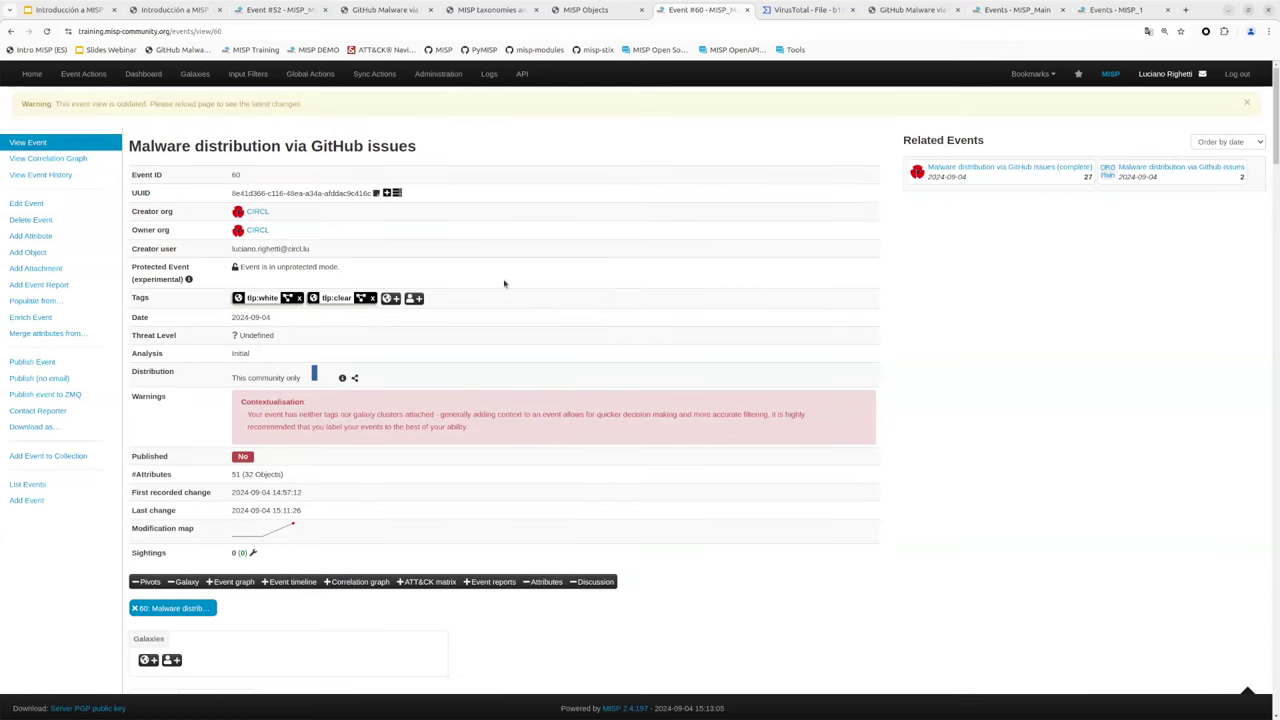
# - Add the global tag phishing:distribution="spear-phishing" to the event, choosing it from all tags
pyautogui.click(390, 298)
pyautogui.click(441, 310)
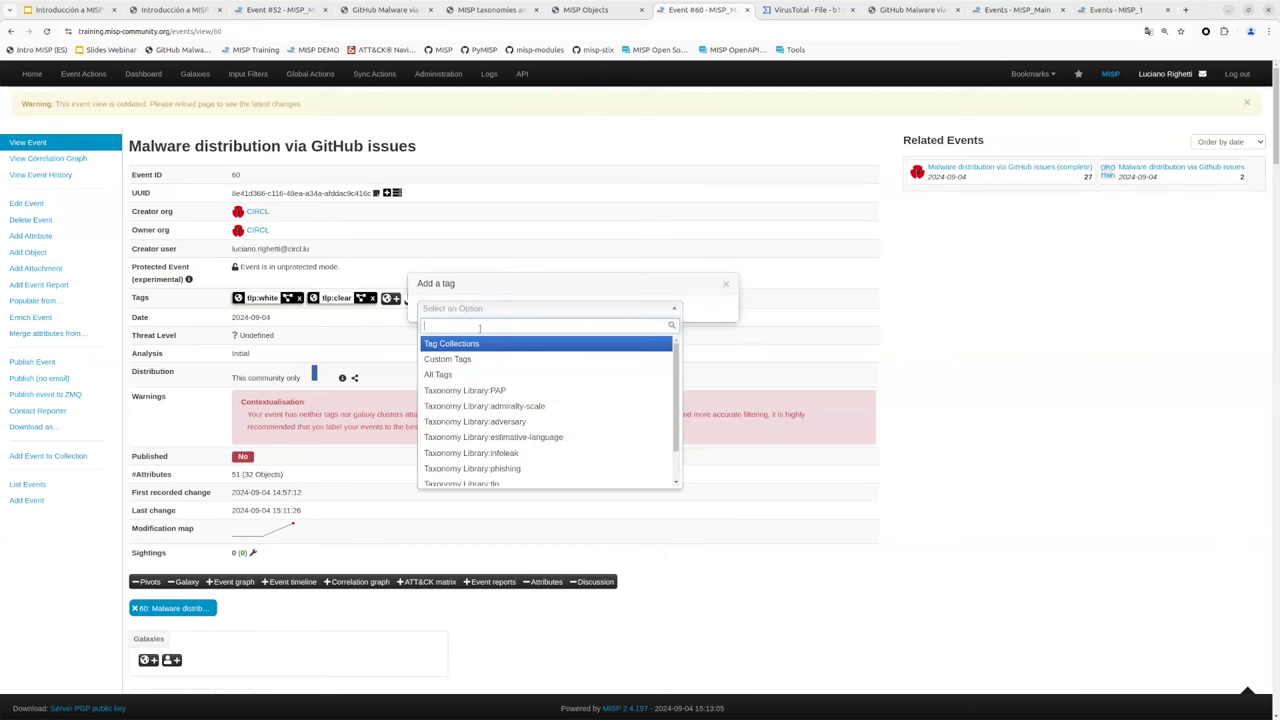
pyautogui.press('Down')
pyautogui.press('Down')
pyautogui.press('Return')
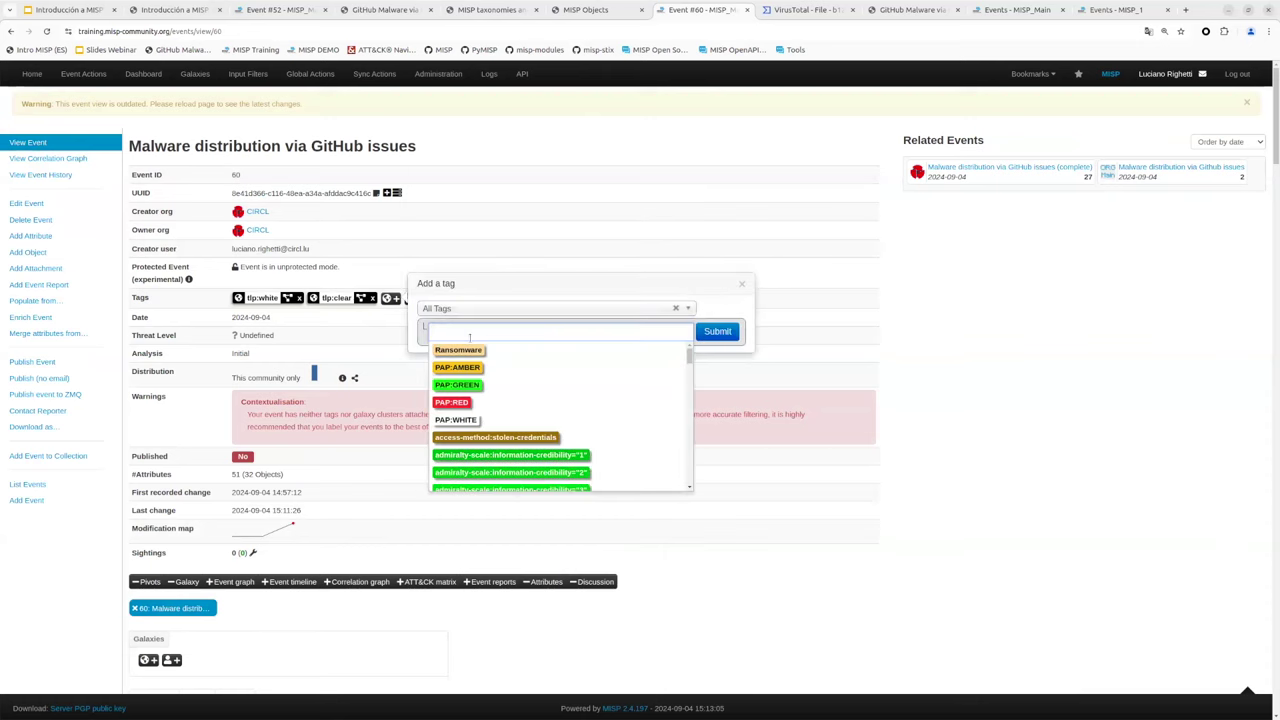
pyautogui.write('spear')
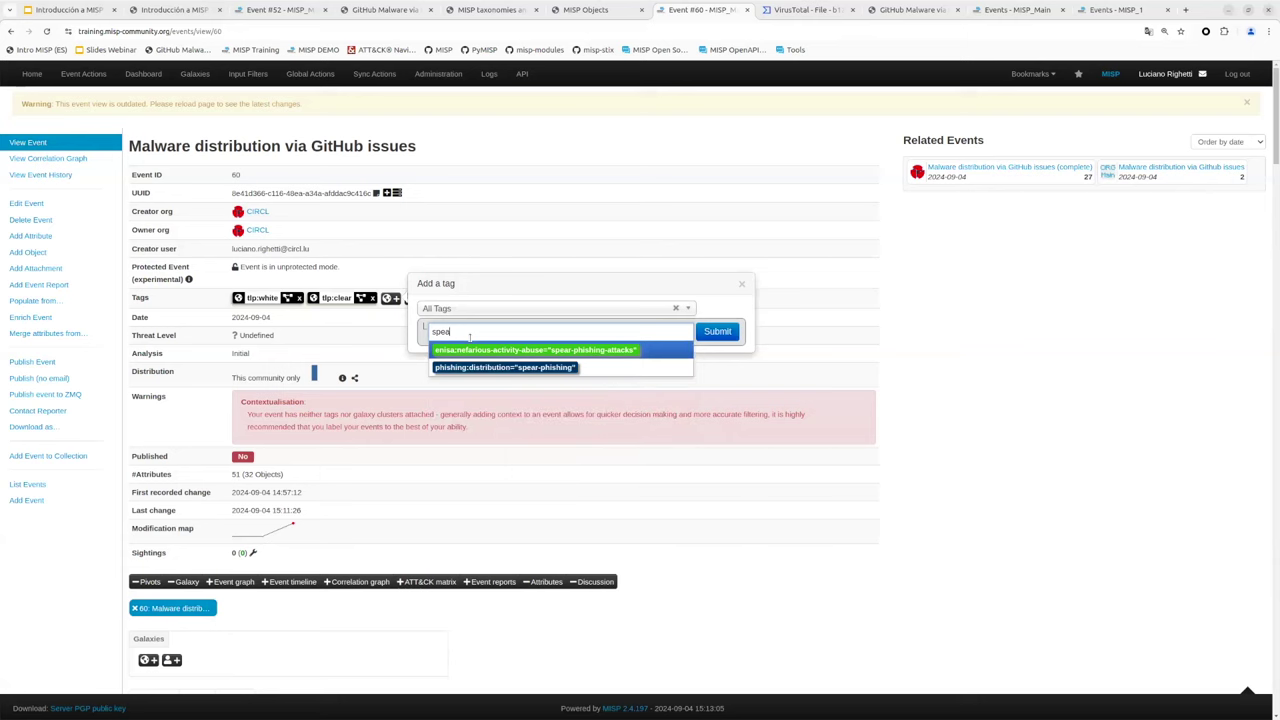
pyautogui.click(518, 368)
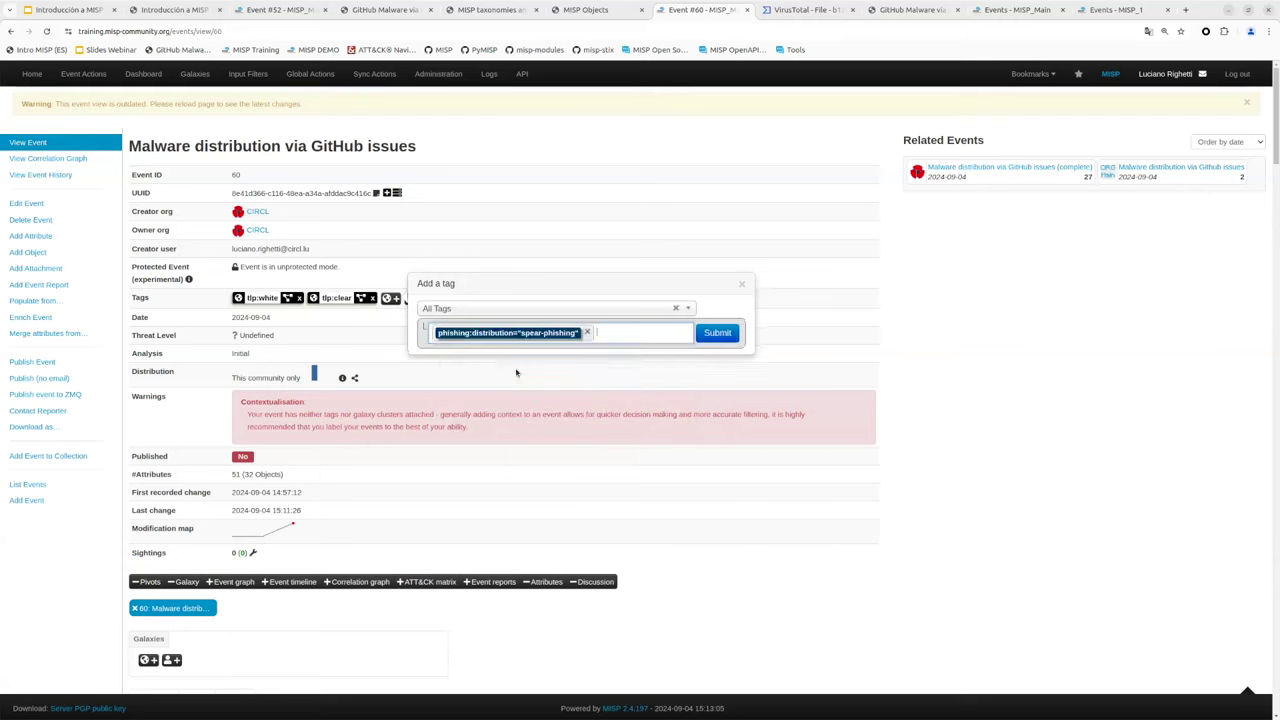
pyautogui.click(719, 334)
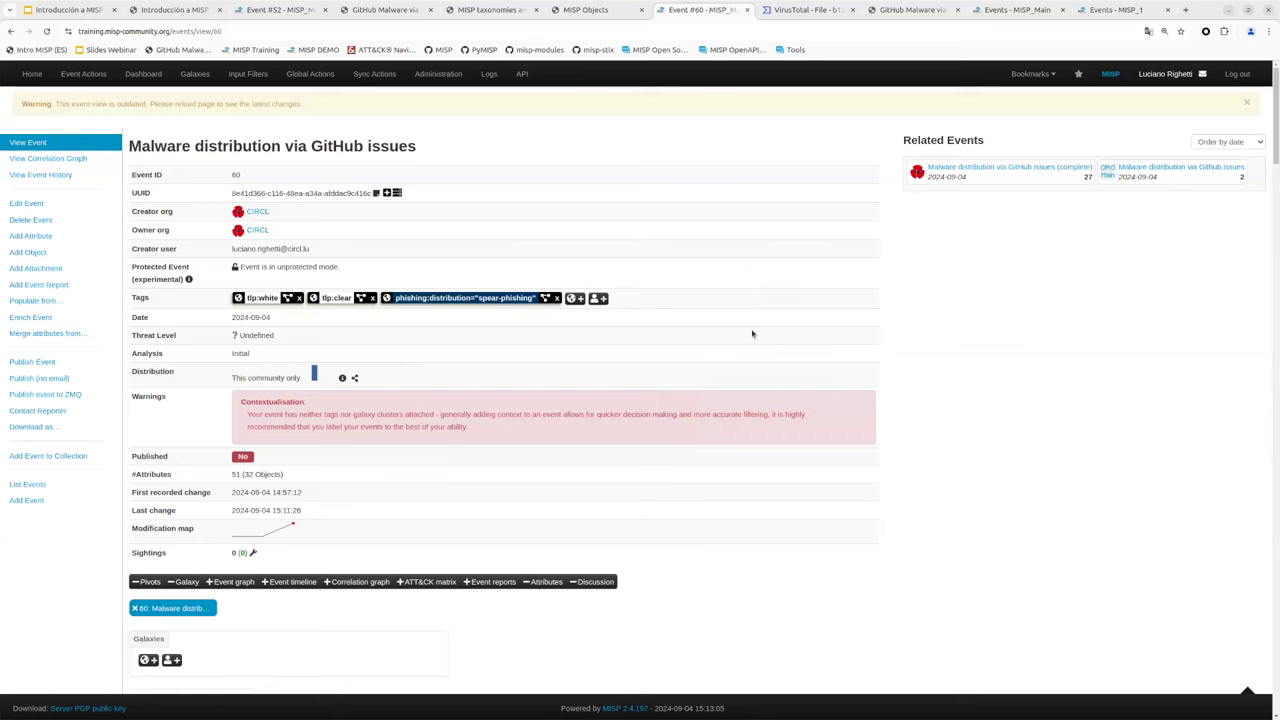
pyautogui.scroll(-3, 902, 332)
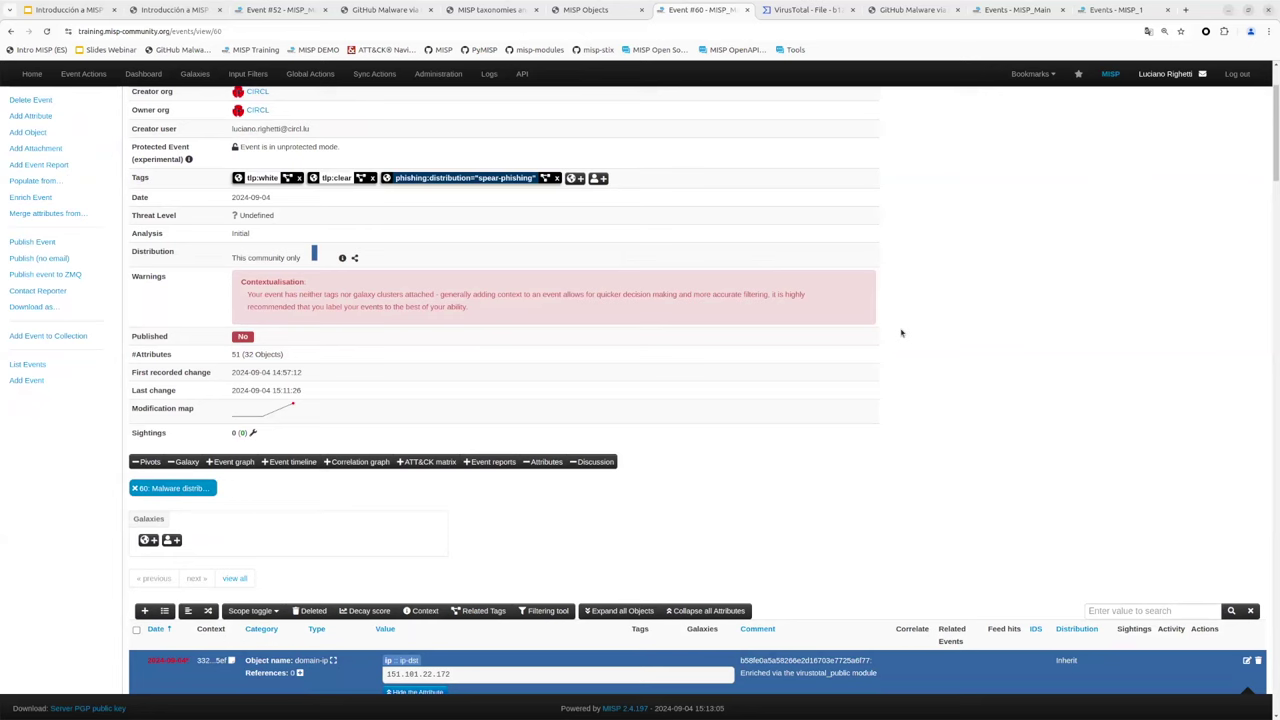
pyautogui.scroll(-1, 901, 333)
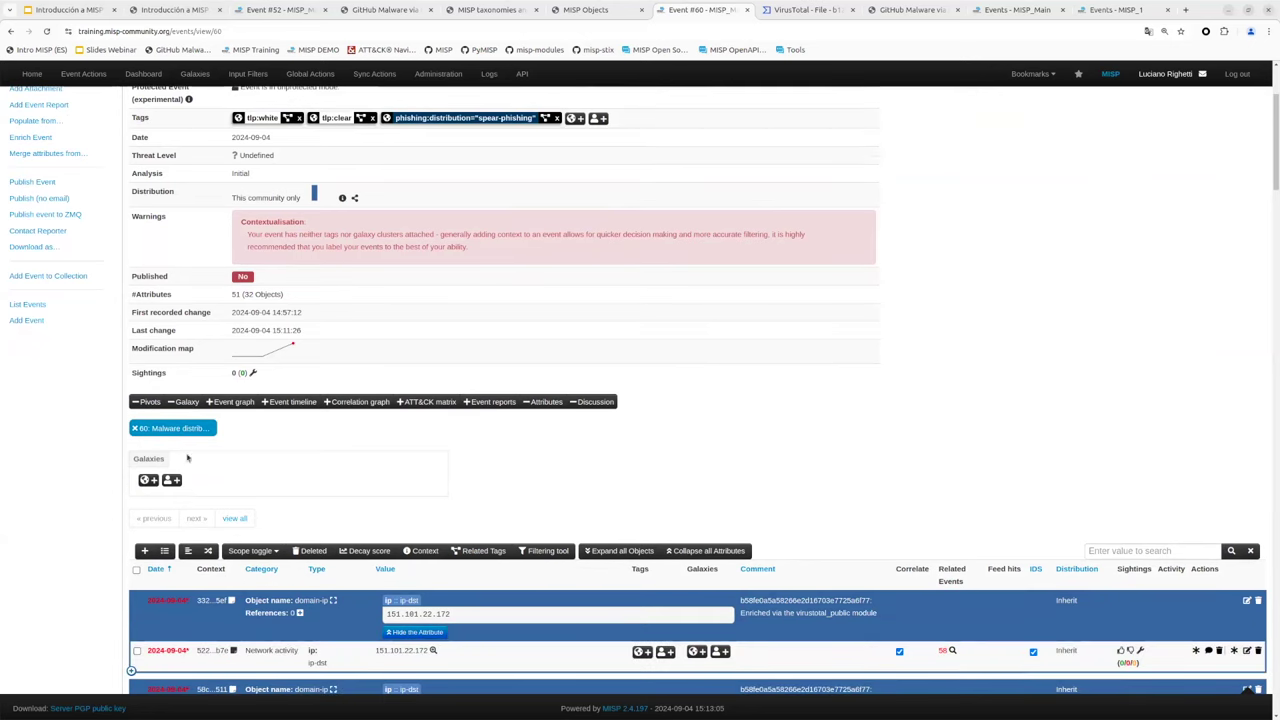
pyautogui.click(149, 480)
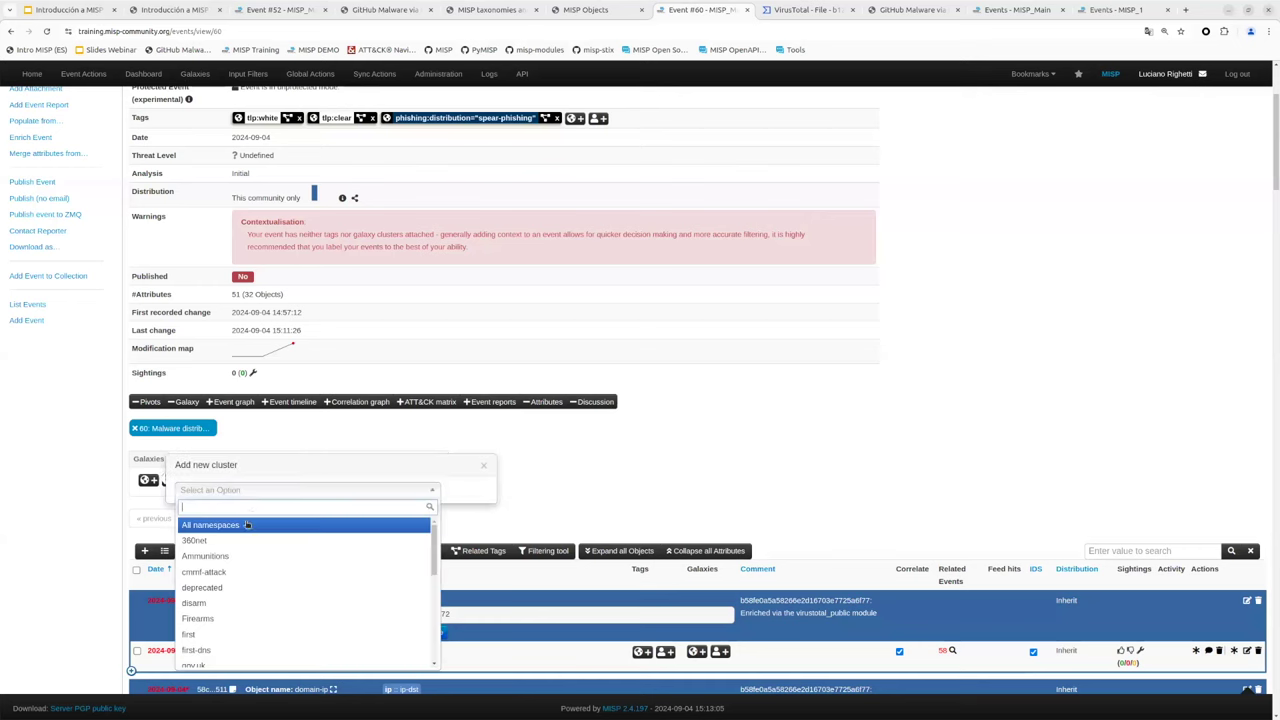
pyautogui.write('mitre')
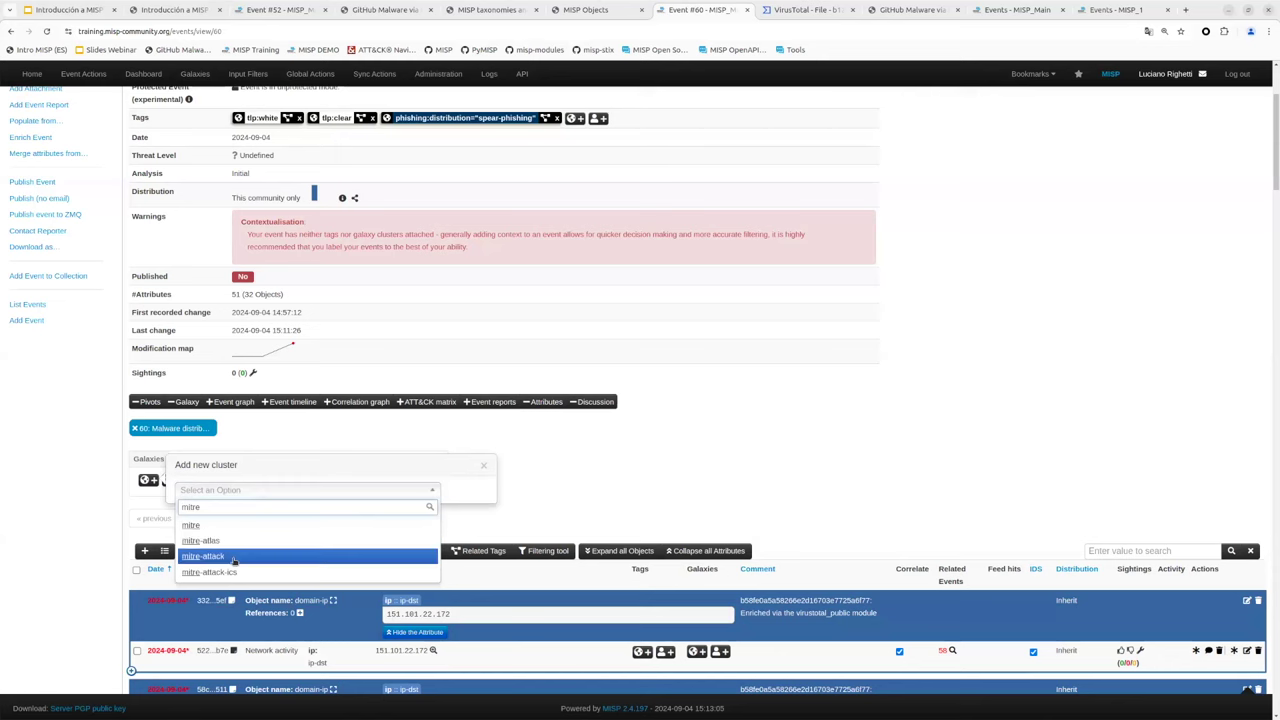
pyautogui.click(233, 554)
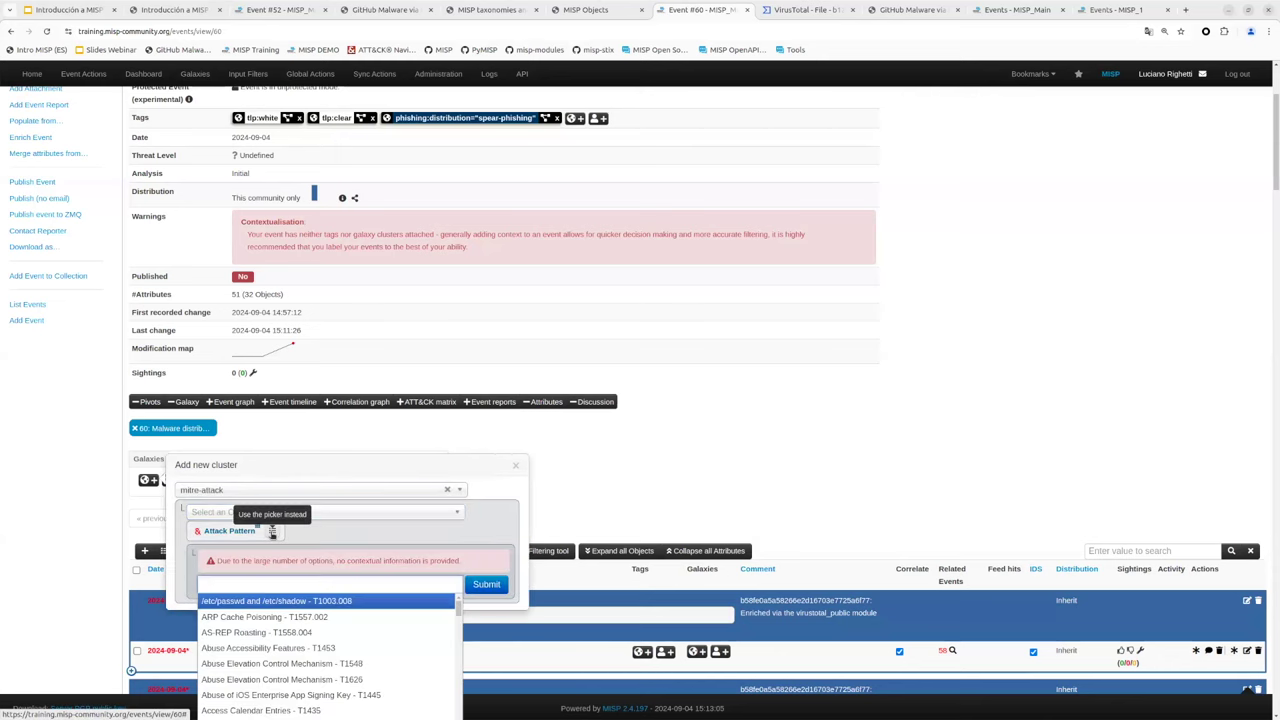
pyautogui.click(271, 533)
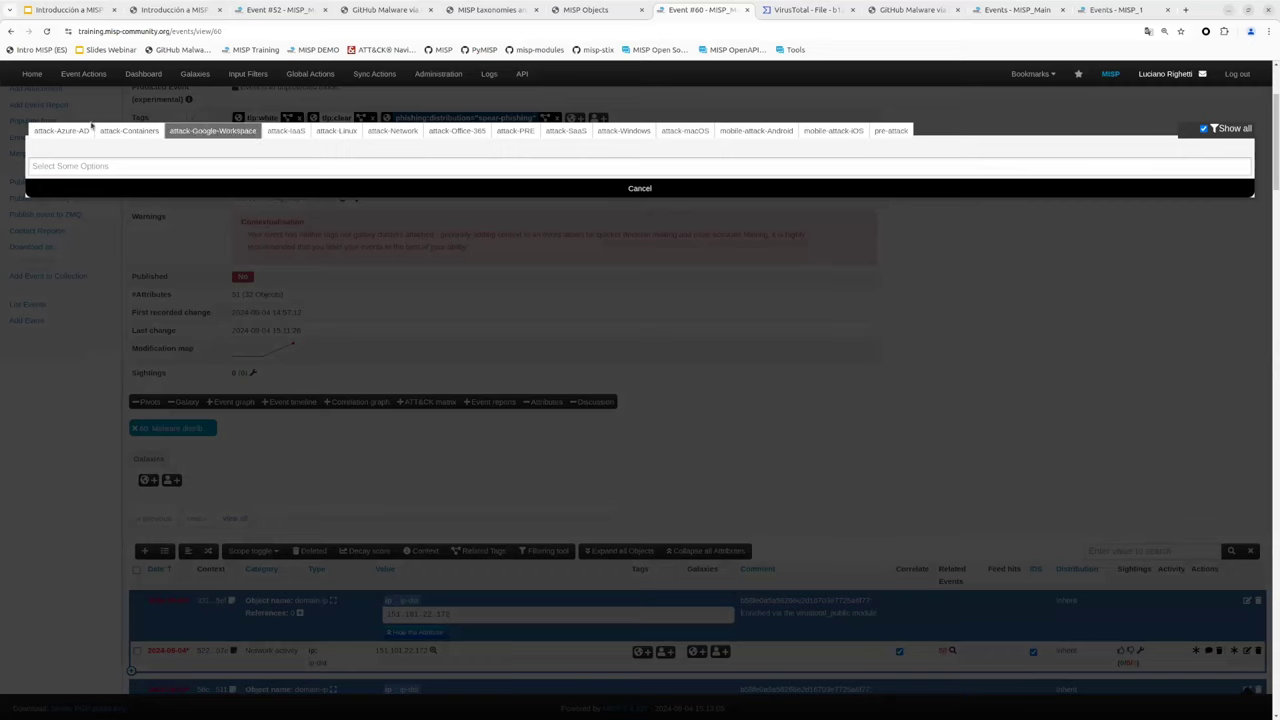
pyautogui.click(130, 131)
pyautogui.click(72, 133)
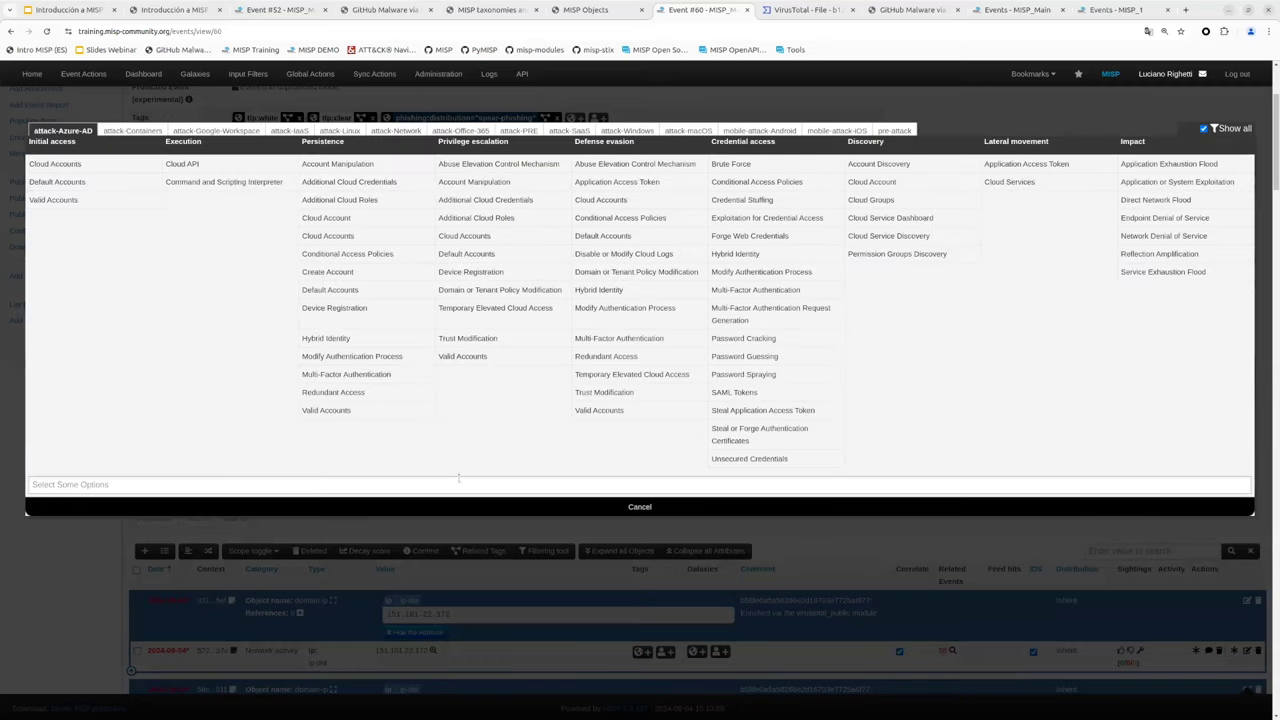
pyautogui.click(456, 484)
pyautogui.press('Escape')
pyautogui.click(335, 506)
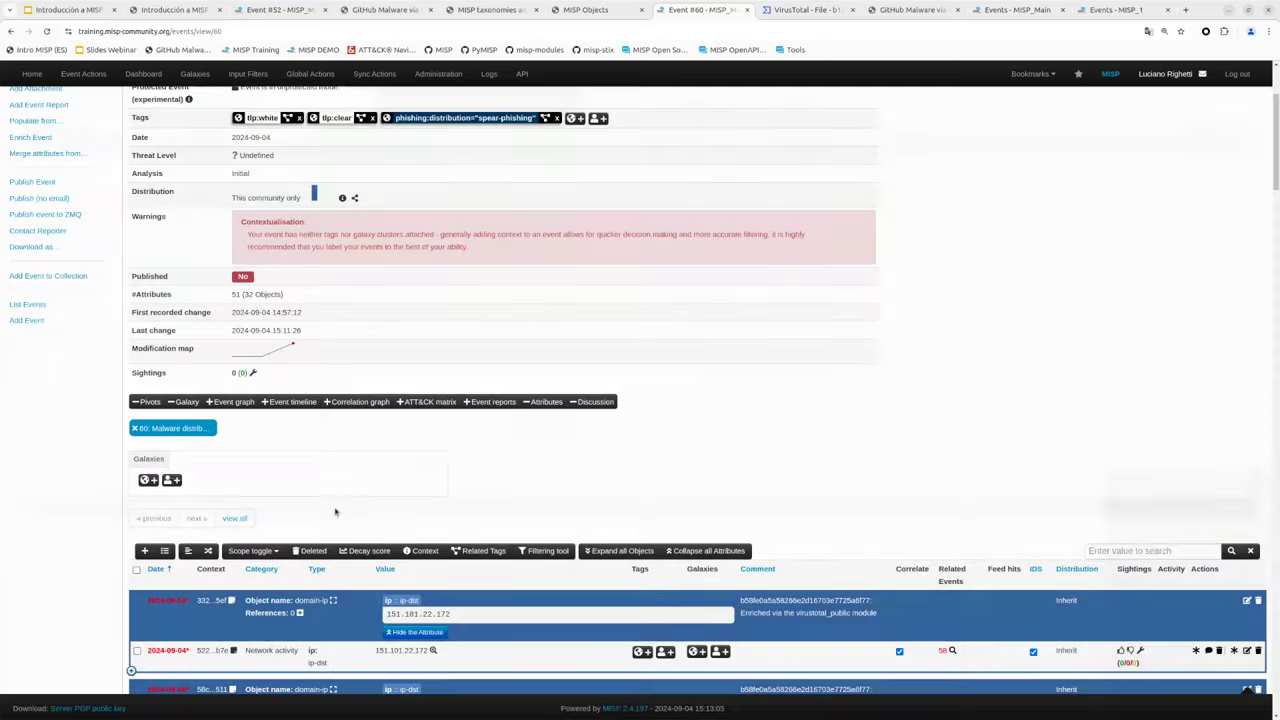
# - Attach the global cluster Spearphishing Attachment (T1193) to the event from the mitre-attack Attack Pattern matrix
pyautogui.click(146, 480)
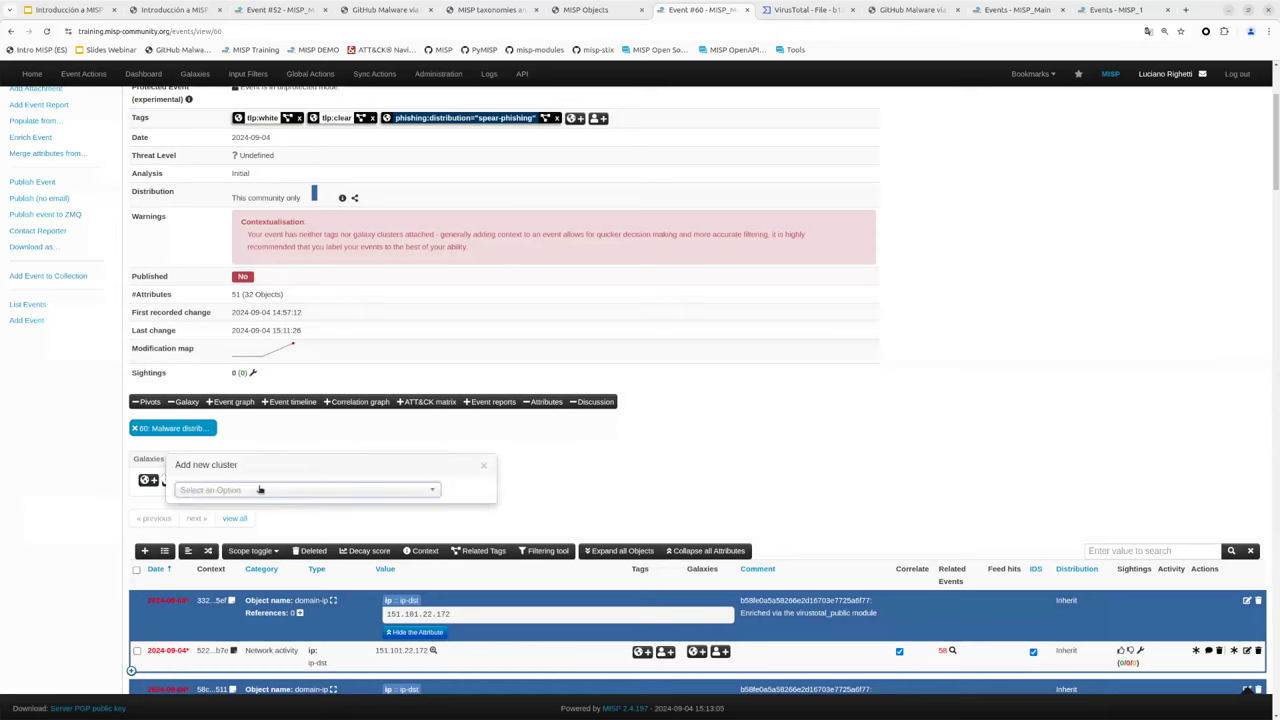
pyautogui.click(258, 489)
pyautogui.write('mitre')
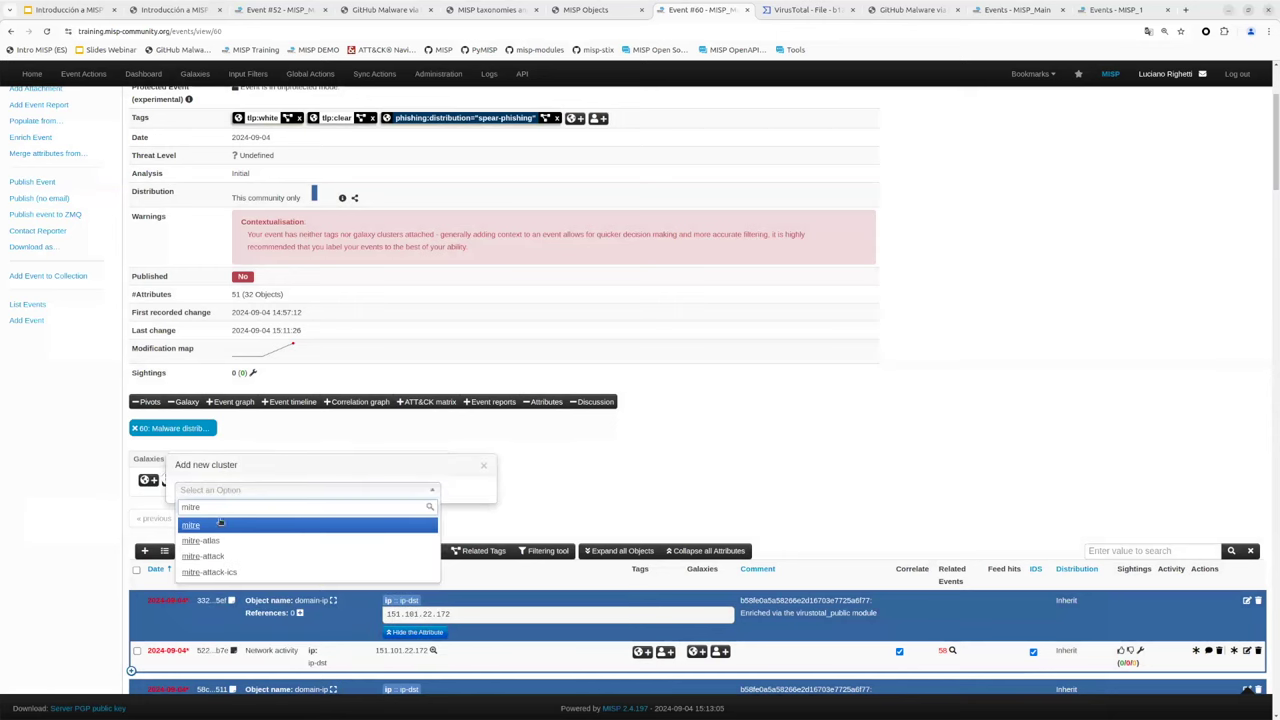
pyautogui.click(218, 557)
pyautogui.click(224, 531)
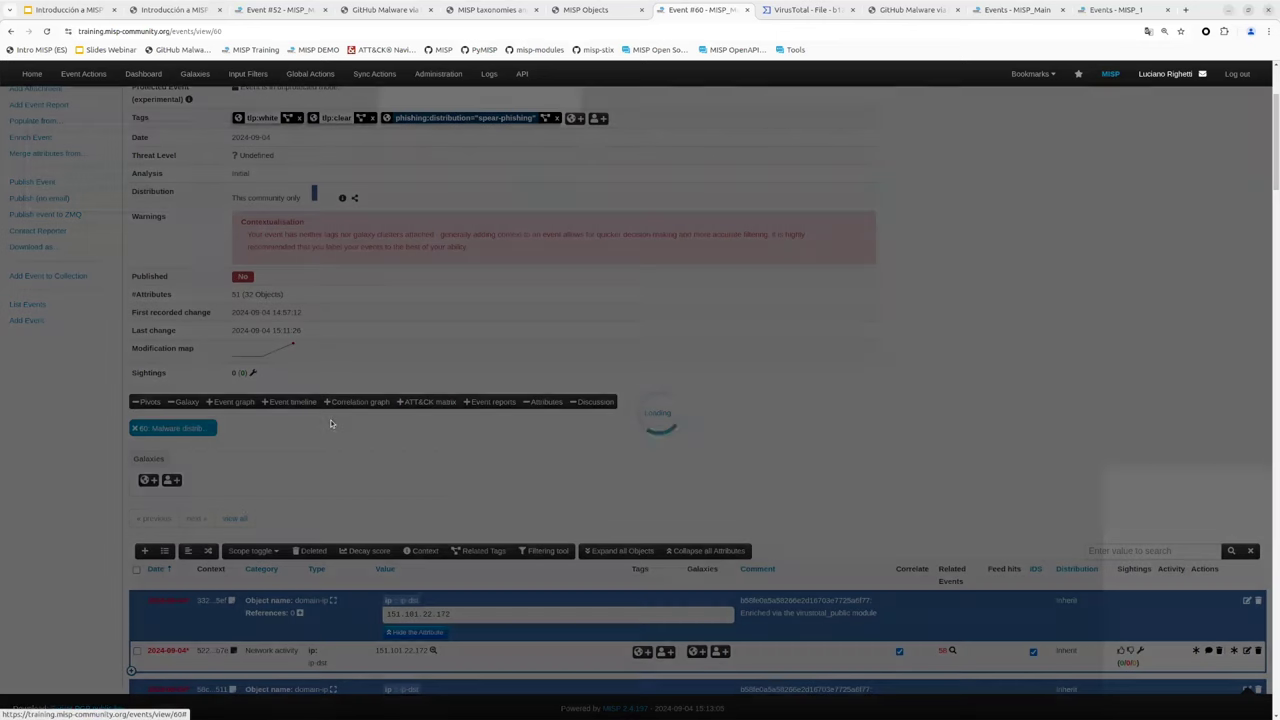
pyautogui.click(131, 131)
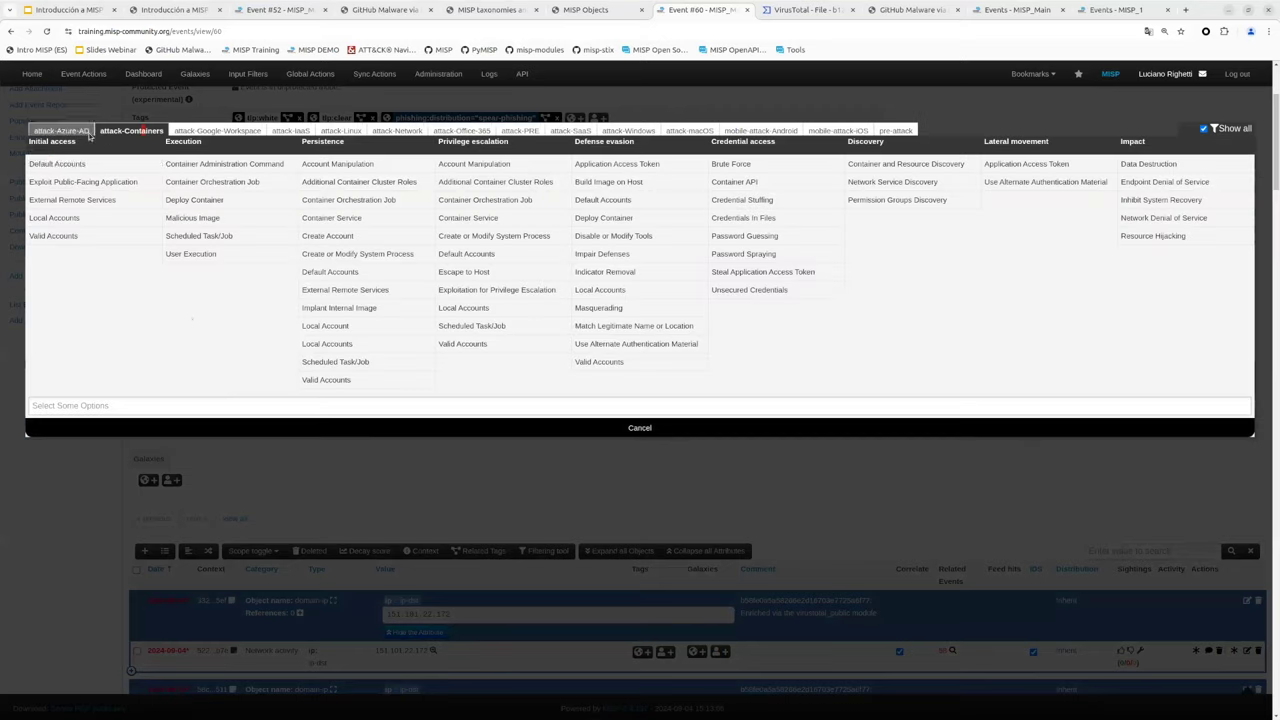
pyautogui.click(199, 406)
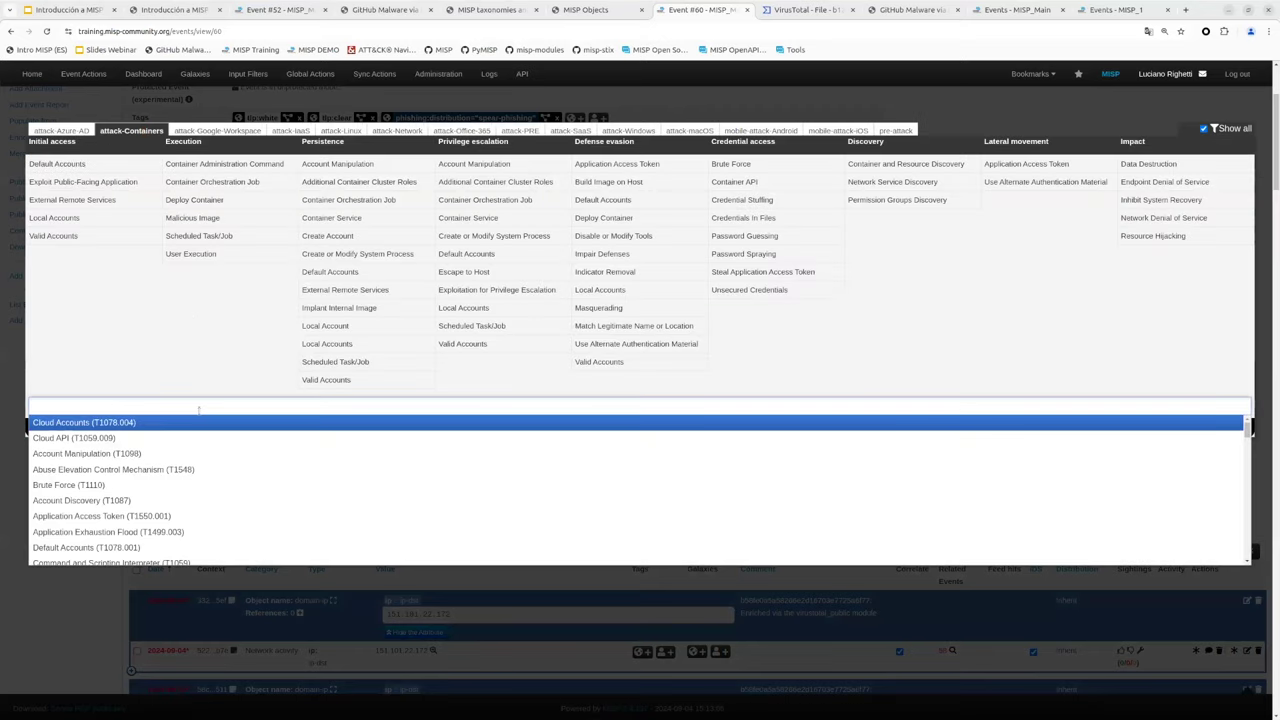
pyautogui.write('spear')
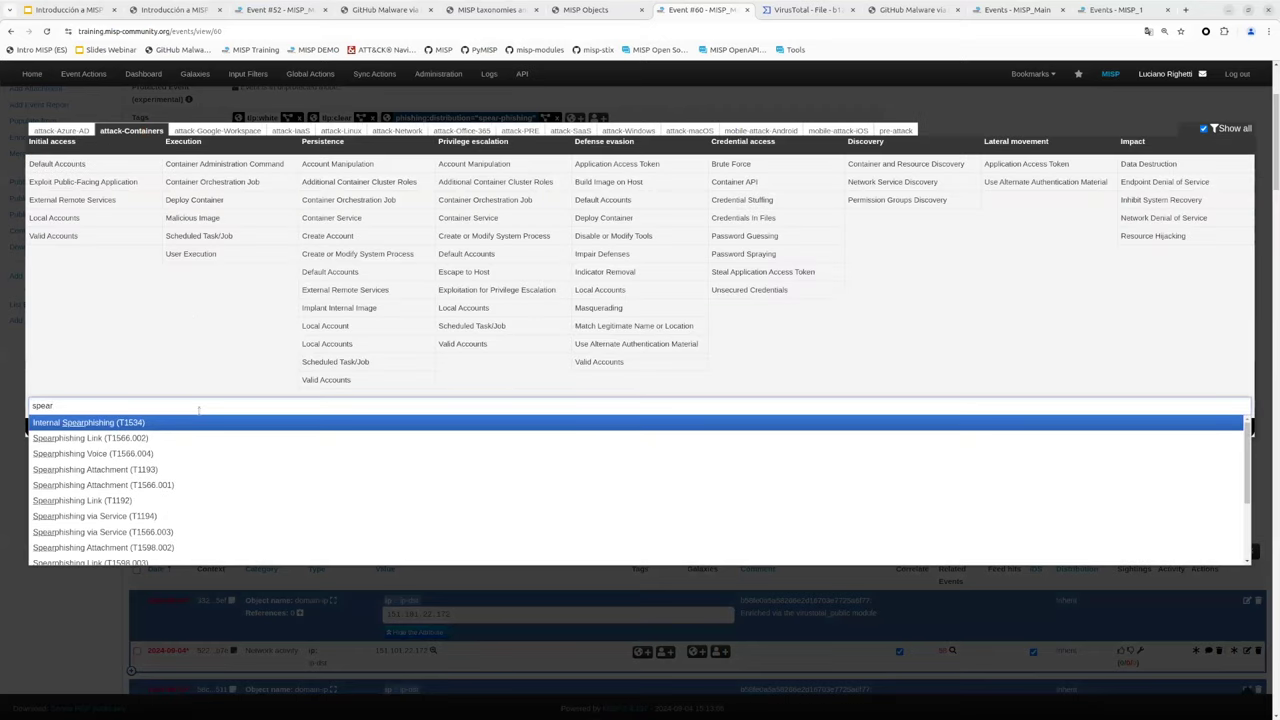
pyautogui.click(182, 469)
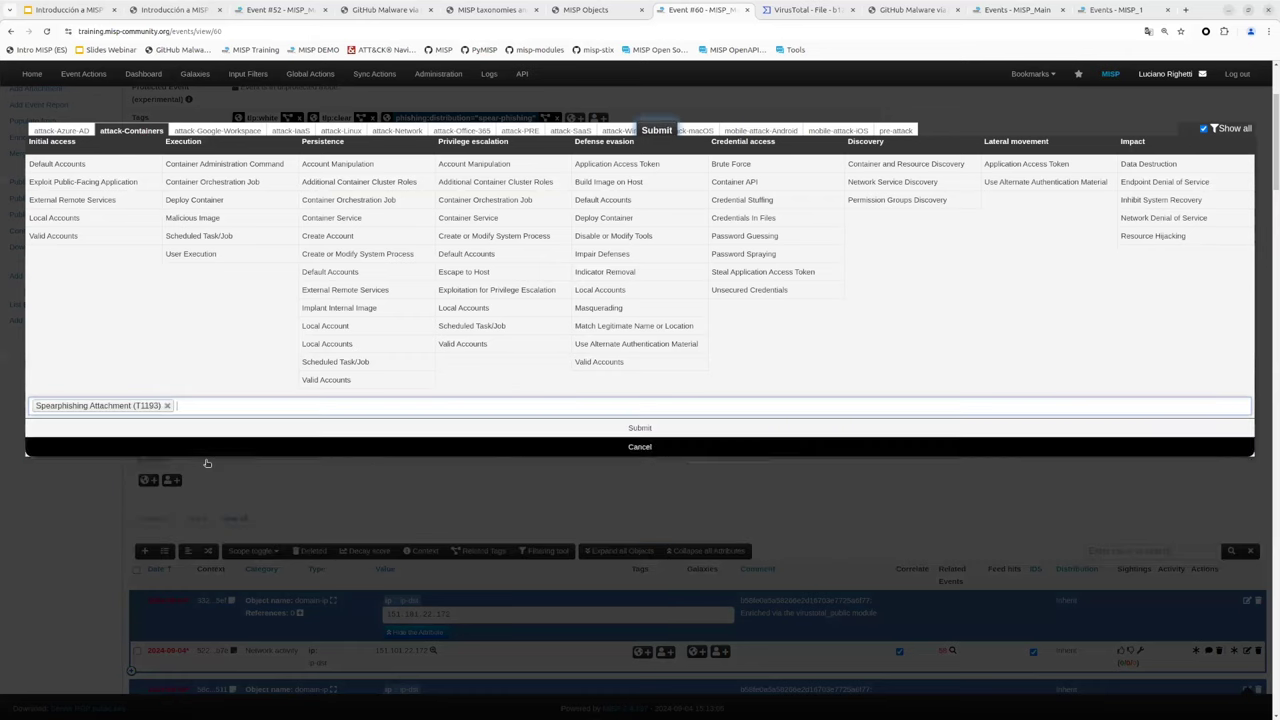
pyautogui.click(640, 429)
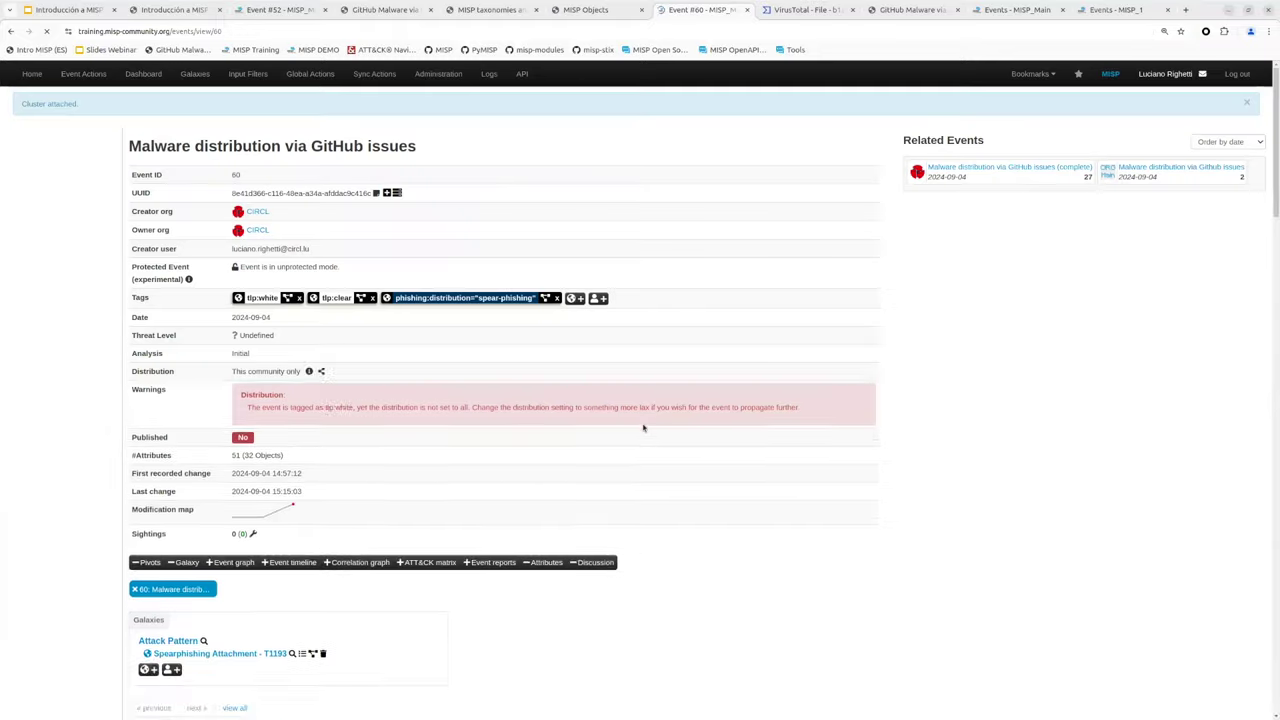
# - Examine the event's tags, warnings and attached galaxy cluster, and look over its event timeline before hiding it again
pyautogui.scroll(-1, 642, 427)
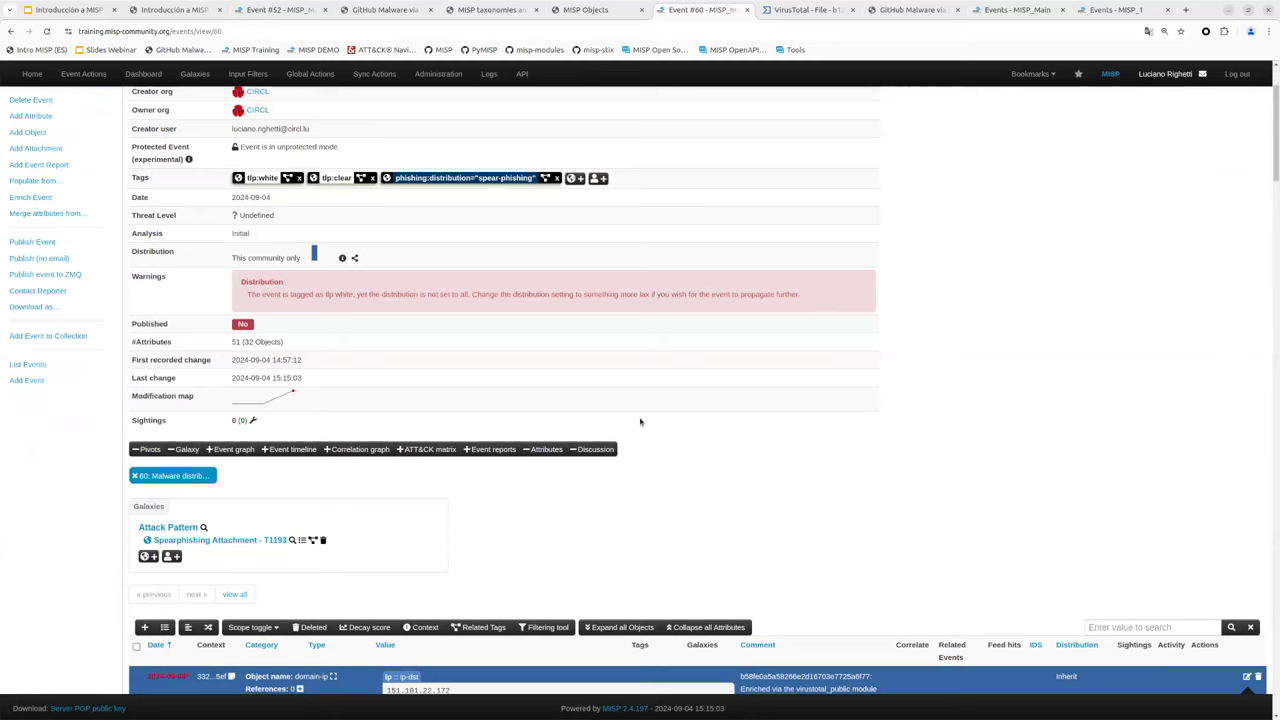
pyautogui.scroll(1, 652, 427)
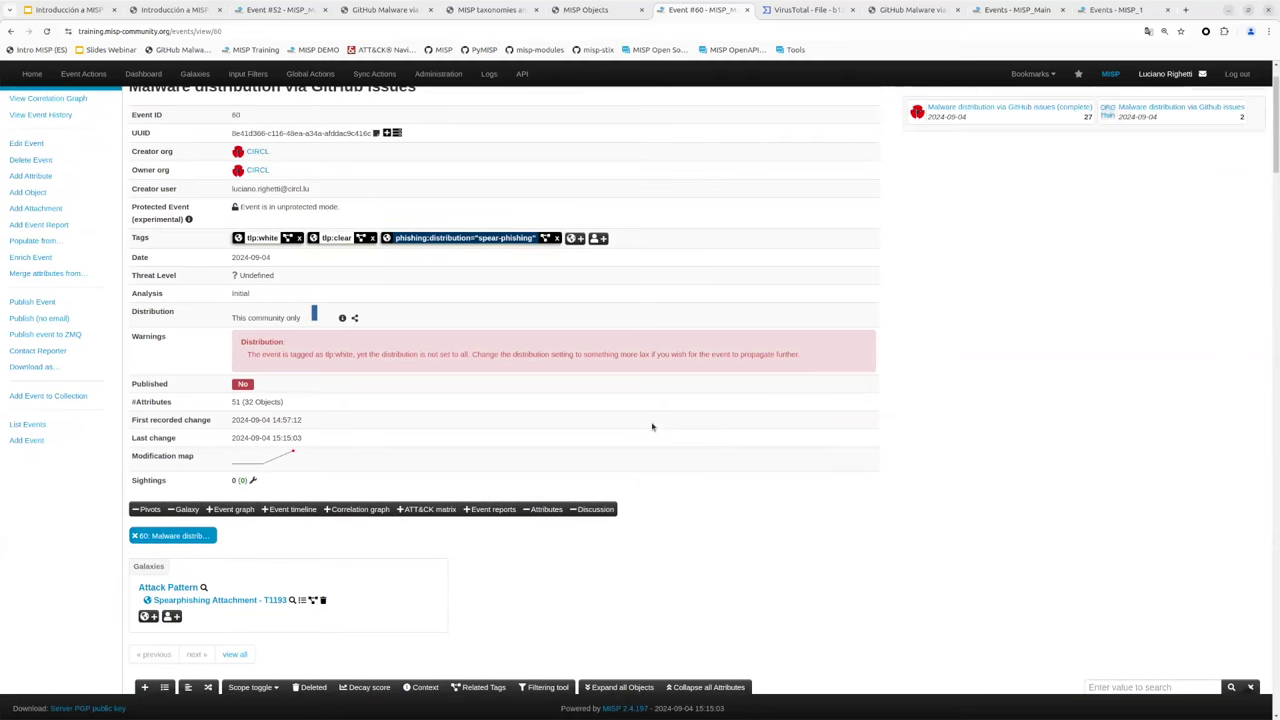
pyautogui.scroll(-1, 652, 427)
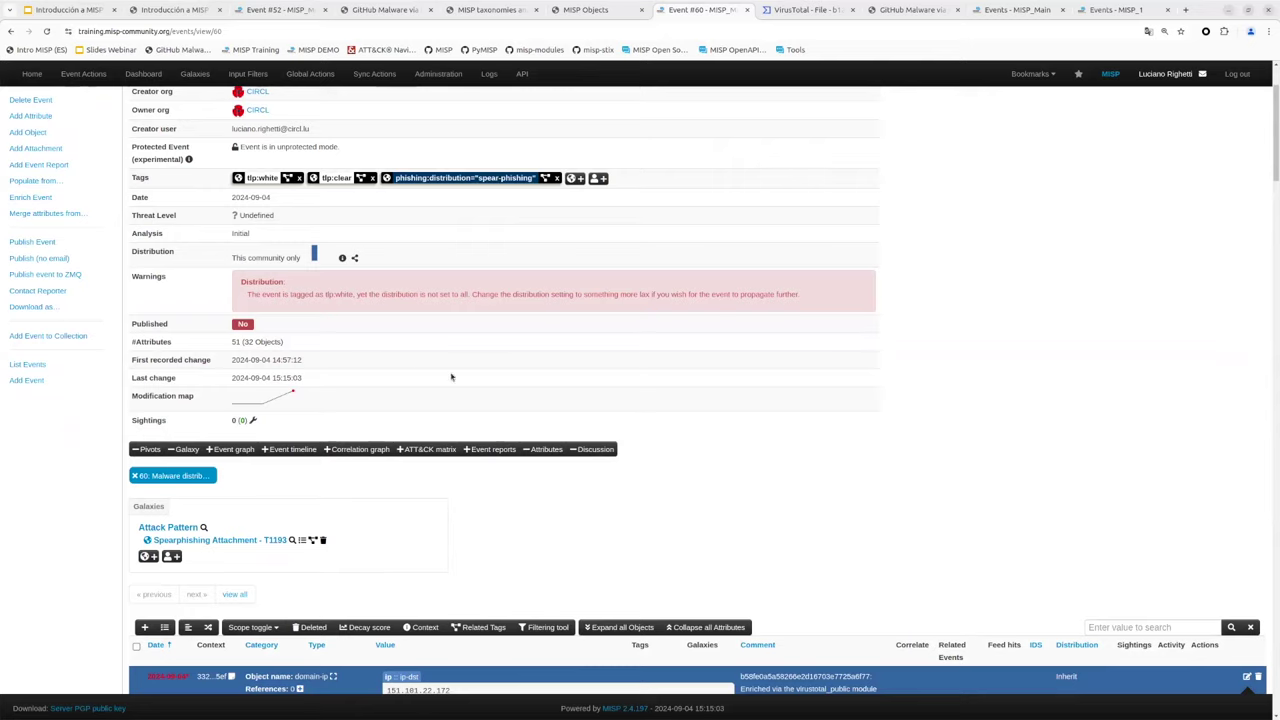
pyautogui.scroll(-2, 663, 490)
pyautogui.scroll(-3, 663, 490)
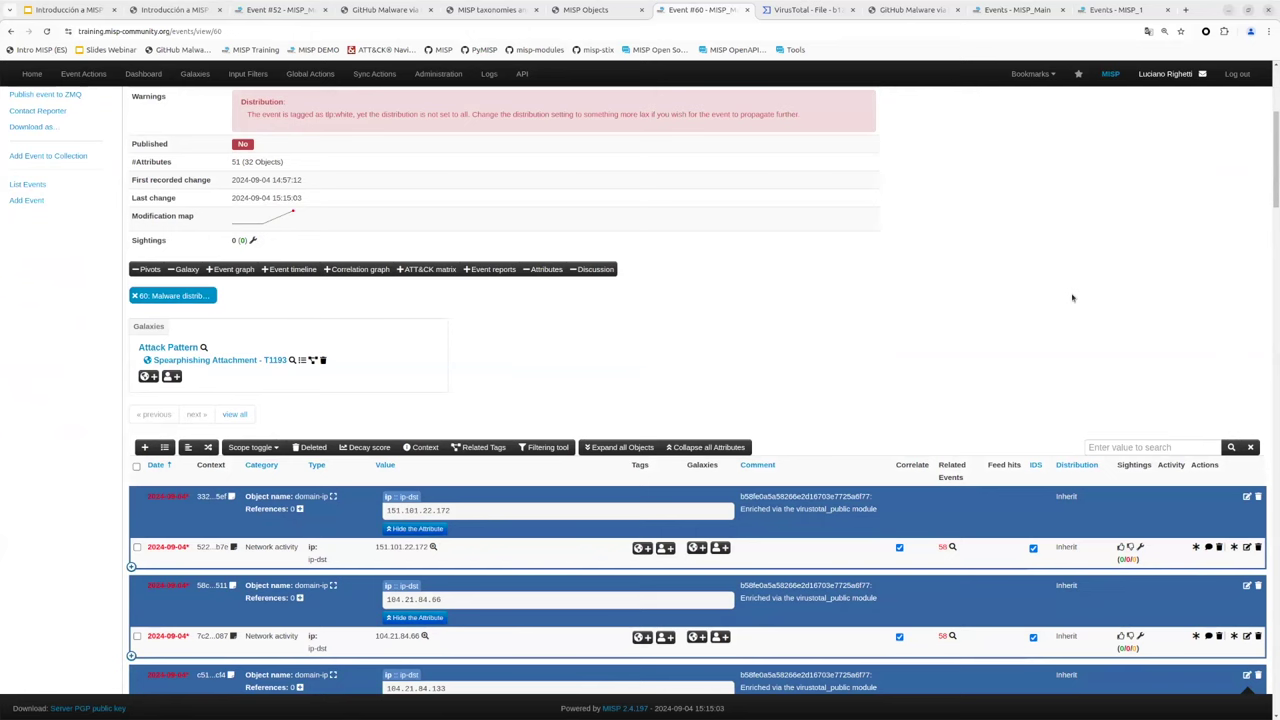
pyautogui.click(294, 269)
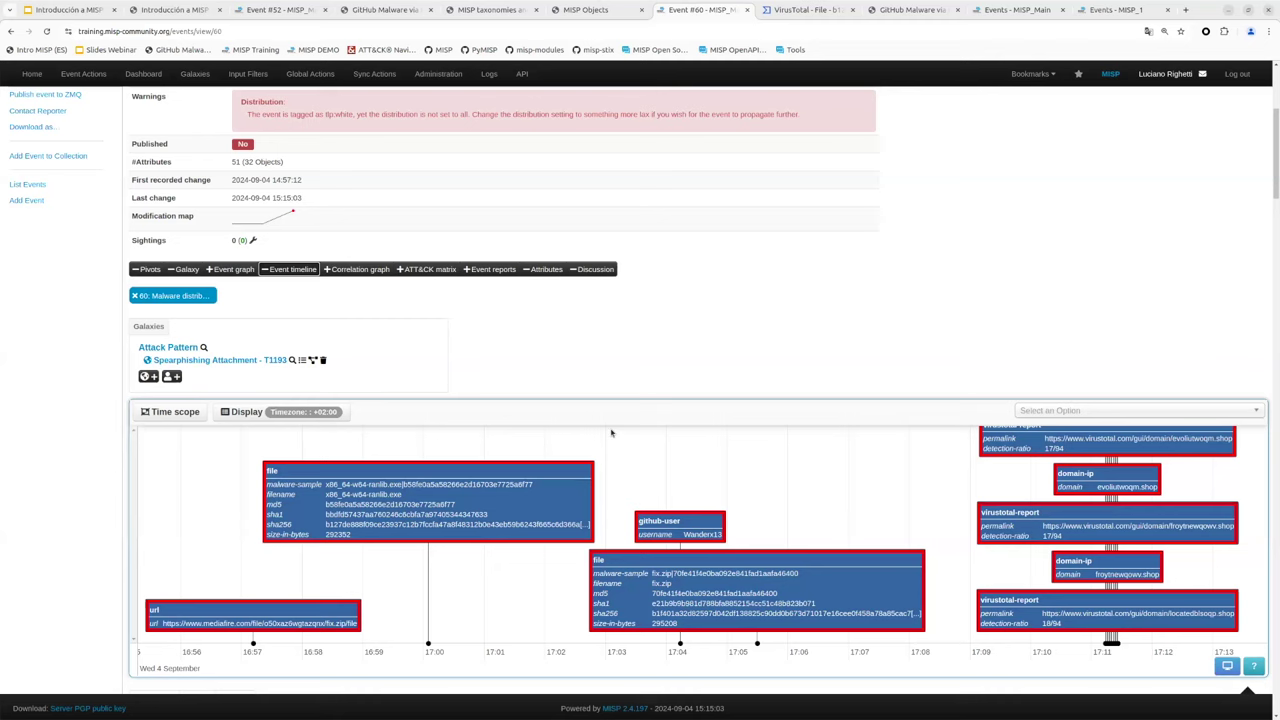
pyautogui.click(289, 269)
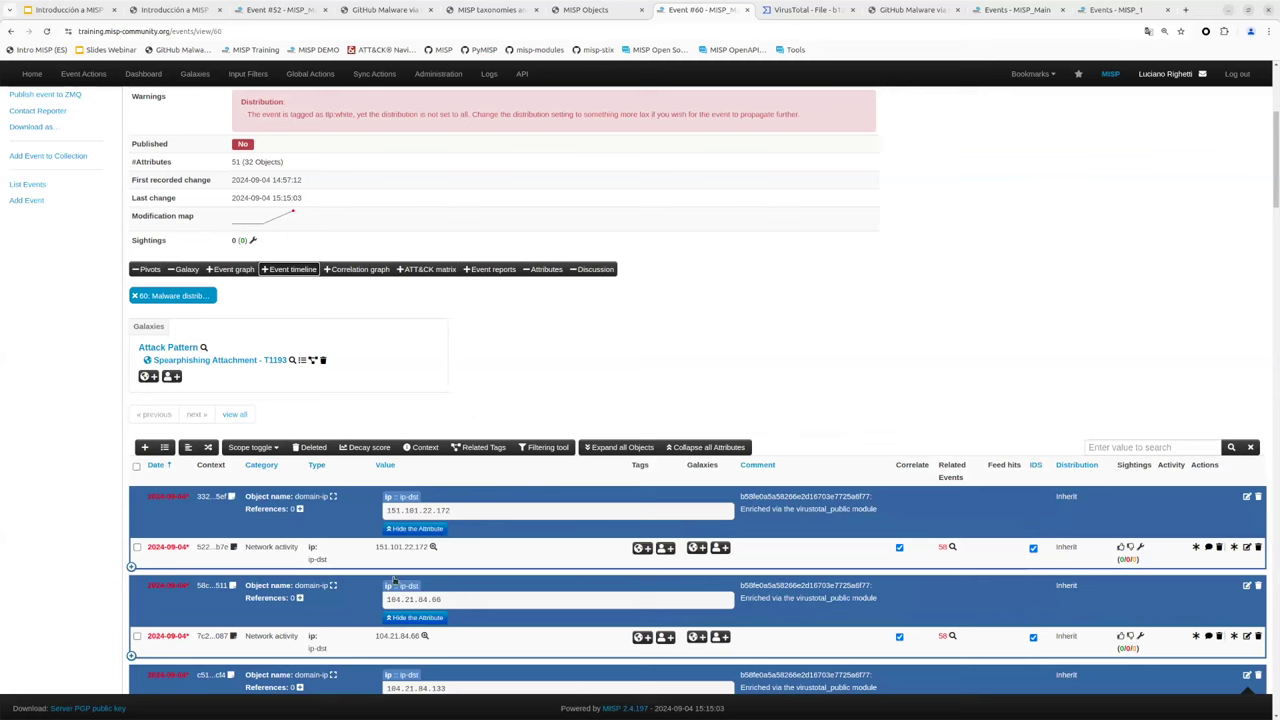
# - Add an event report named "reporte" to the event, with empty content and Inherit event distribution
pyautogui.click(507, 270)
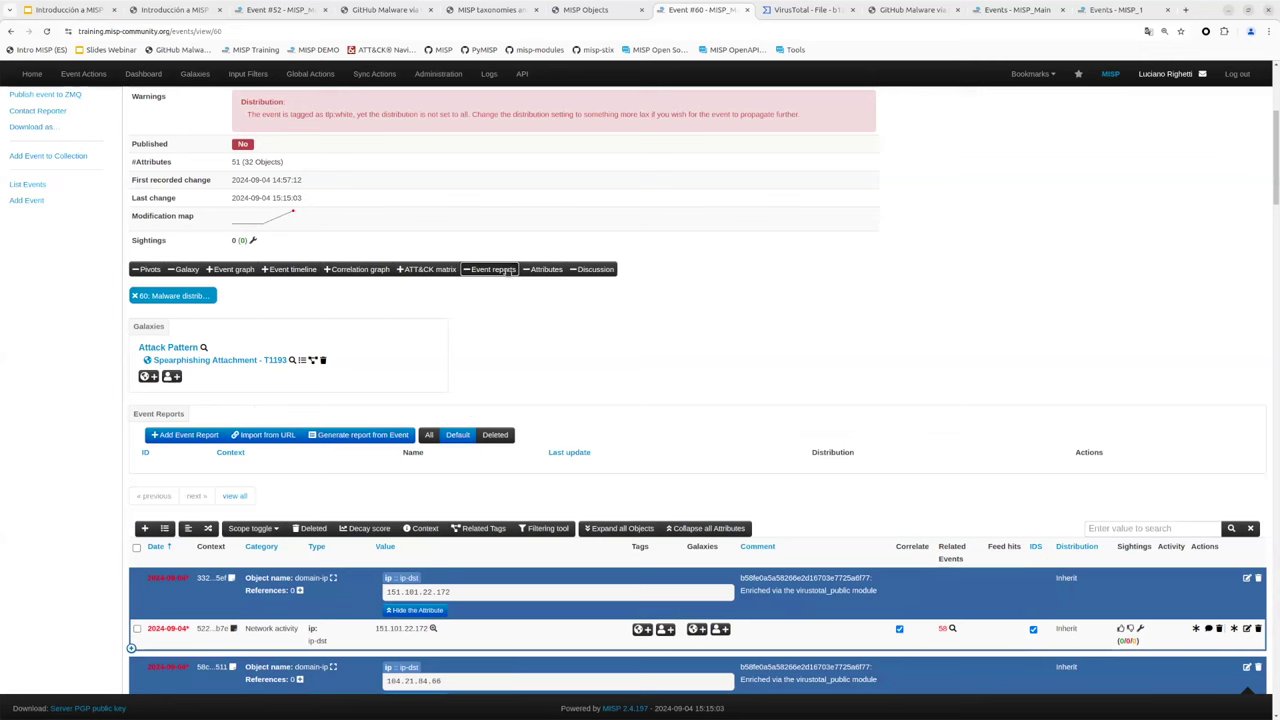
pyautogui.click(208, 436)
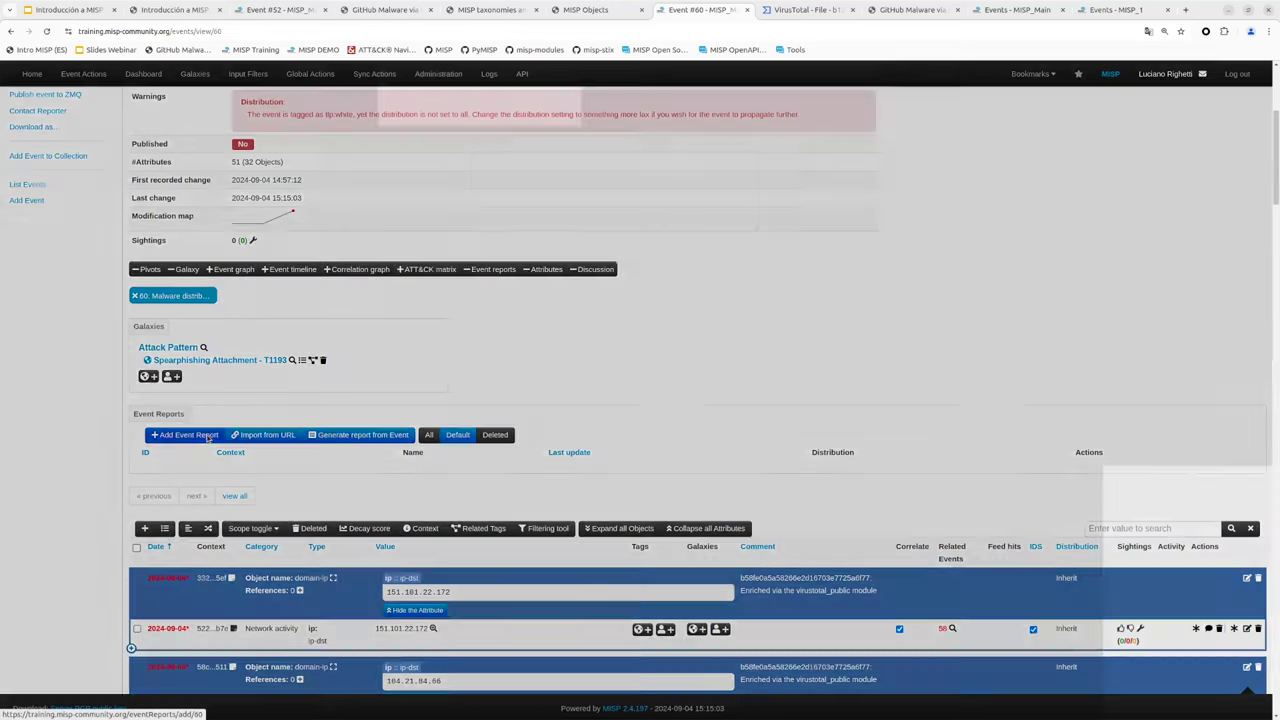
pyautogui.click(503, 187)
pyautogui.write('reporte')
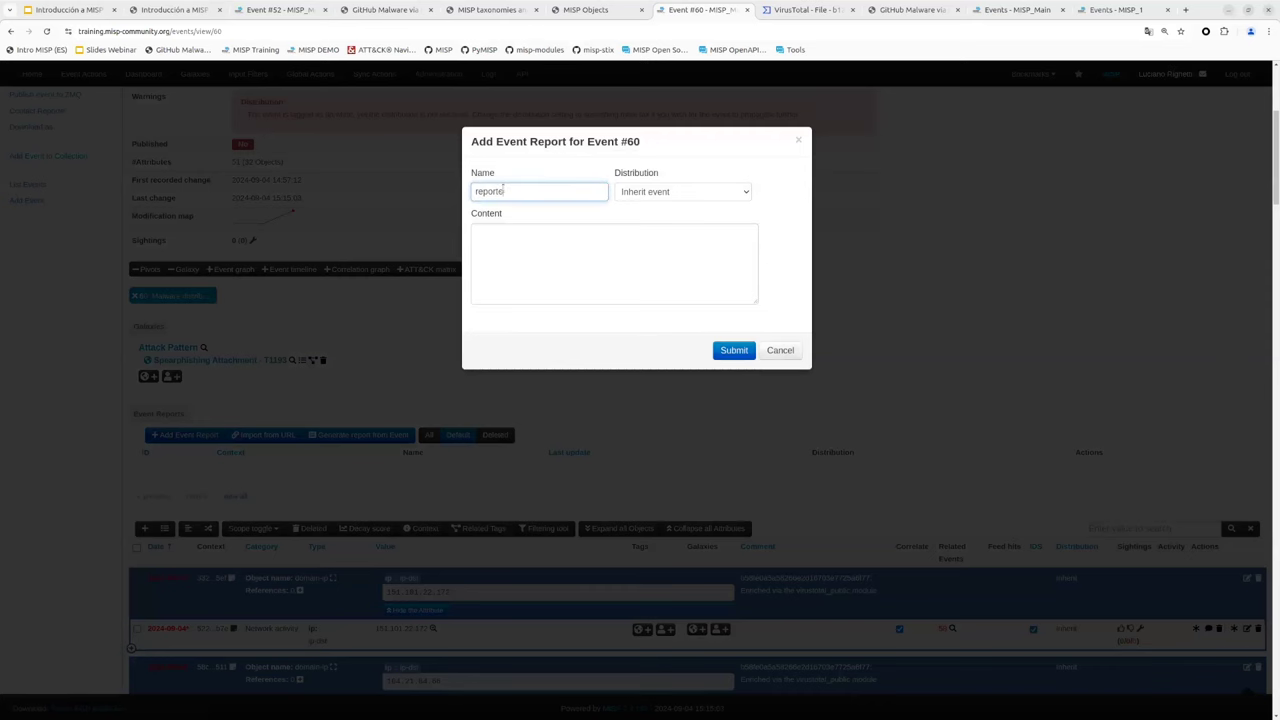
pyautogui.click(735, 350)
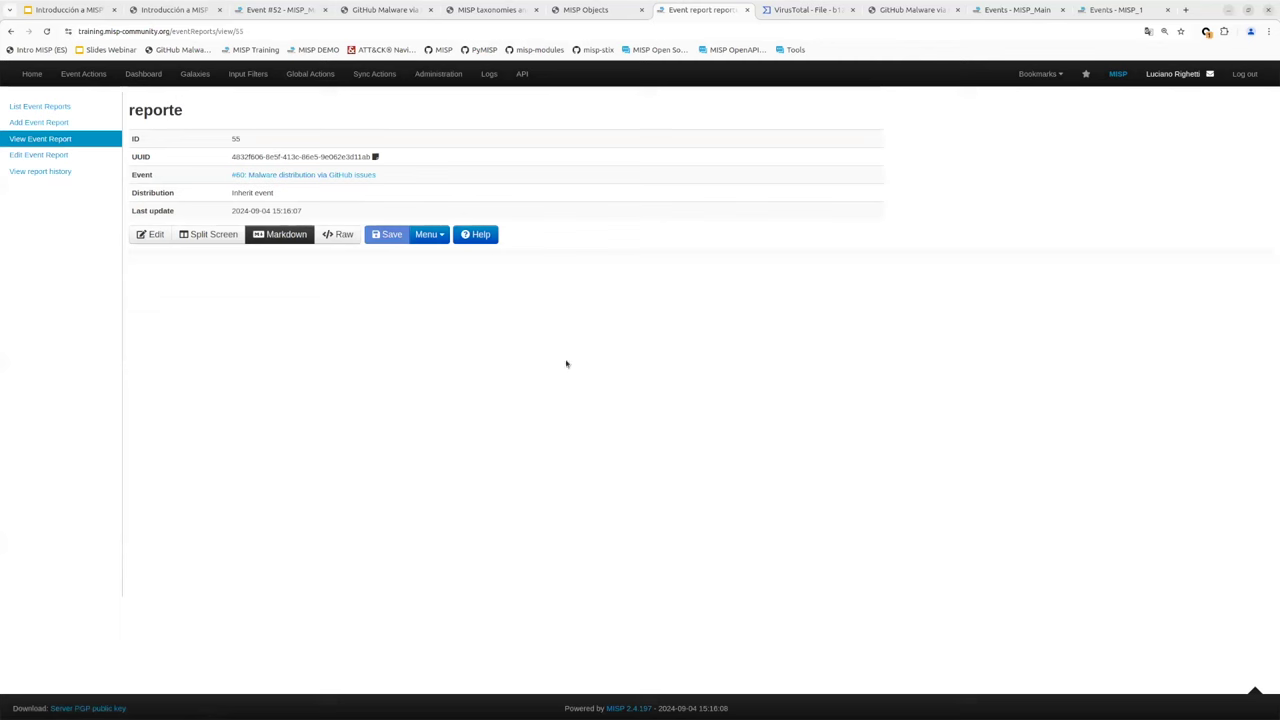
# - Edit the report in split-screen view and write the level-one heading "Distribucion de malware a través de GitHub"
pyautogui.click(217, 236)
pyautogui.click(158, 238)
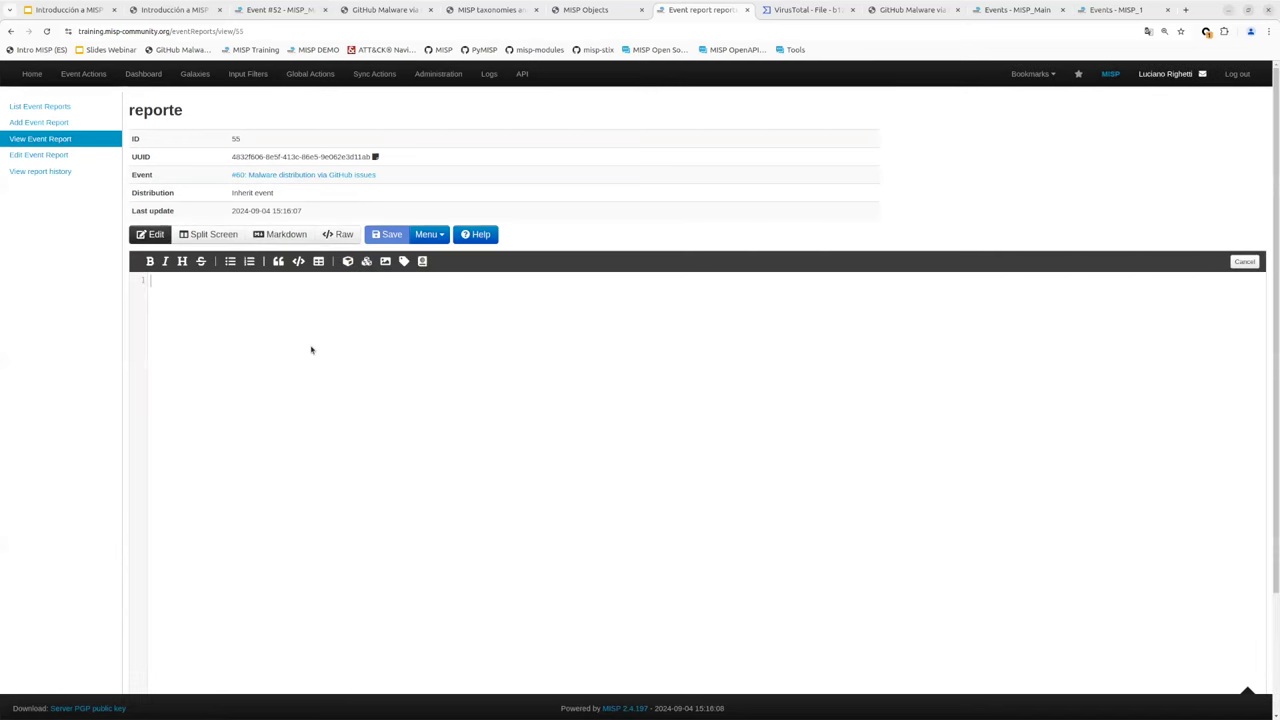
pyautogui.click(207, 238)
pyautogui.write('#')
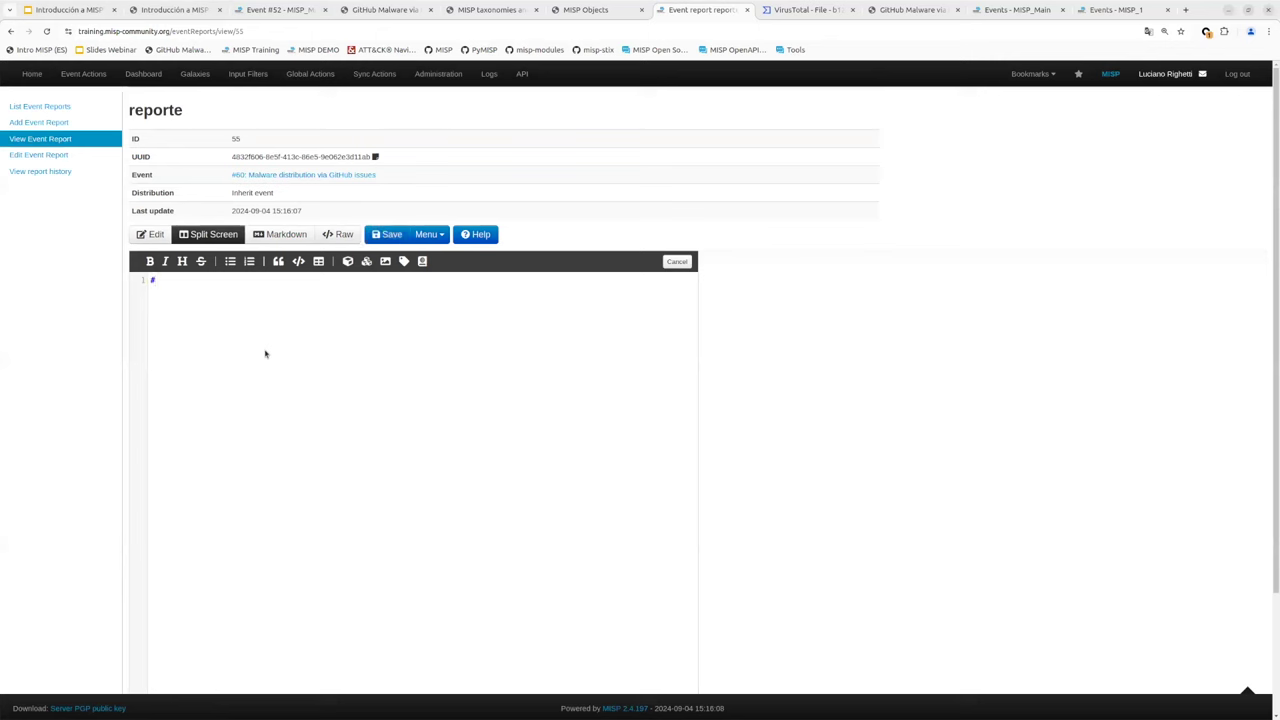
pyautogui.write(' Distribucion de malware a tr')
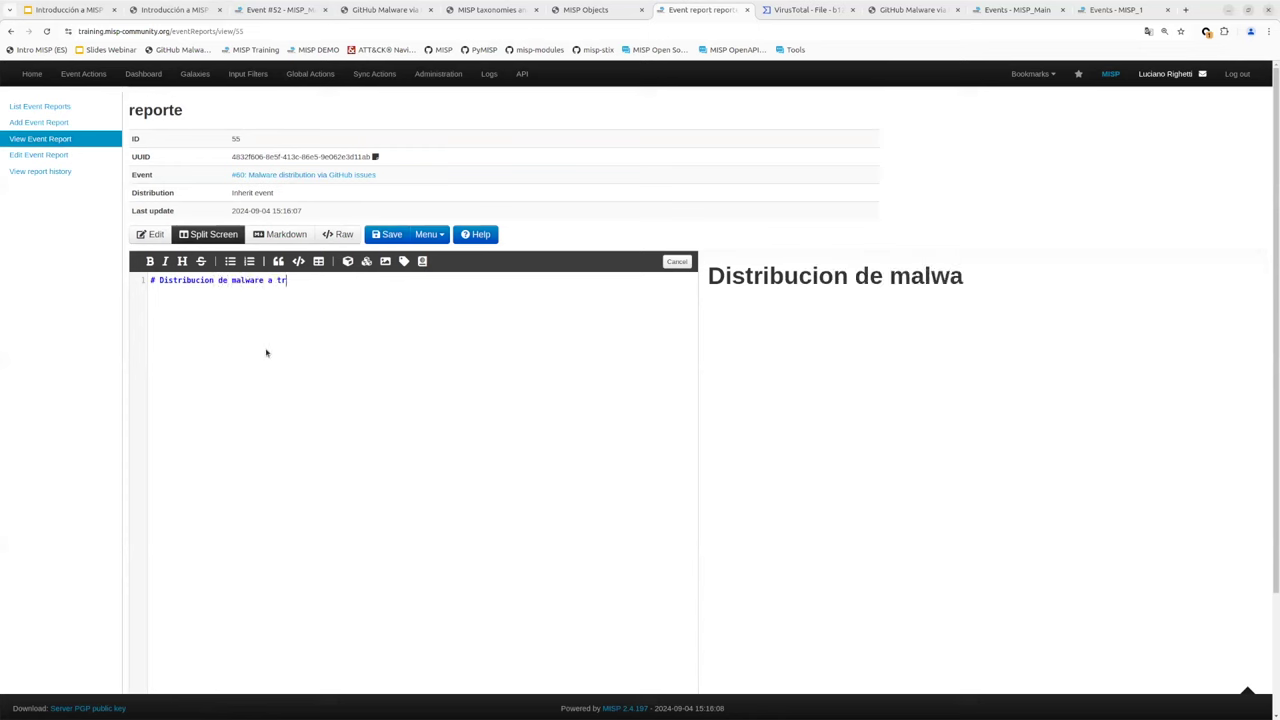
pyautogui.write('avés de GitHub')
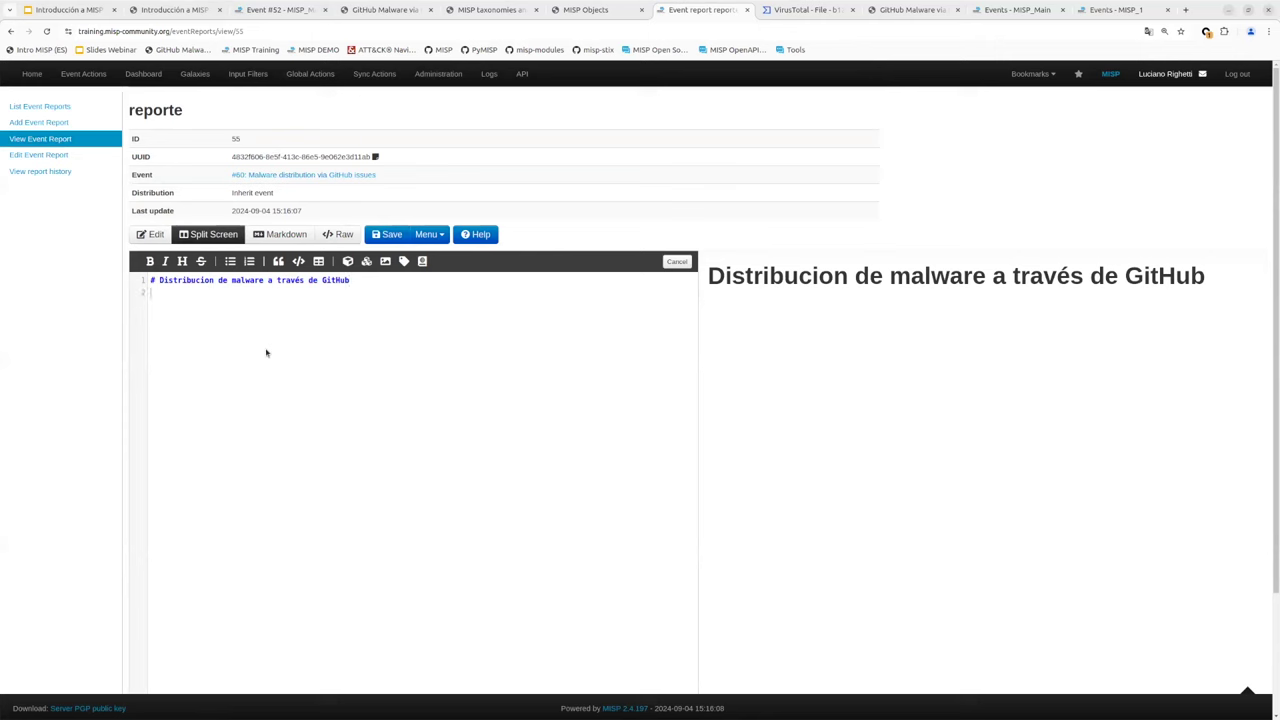
# - Start the report body with "El usuario" followed by a reference to the github-user object, found by searching for "wander"
pyautogui.write('El usuario')
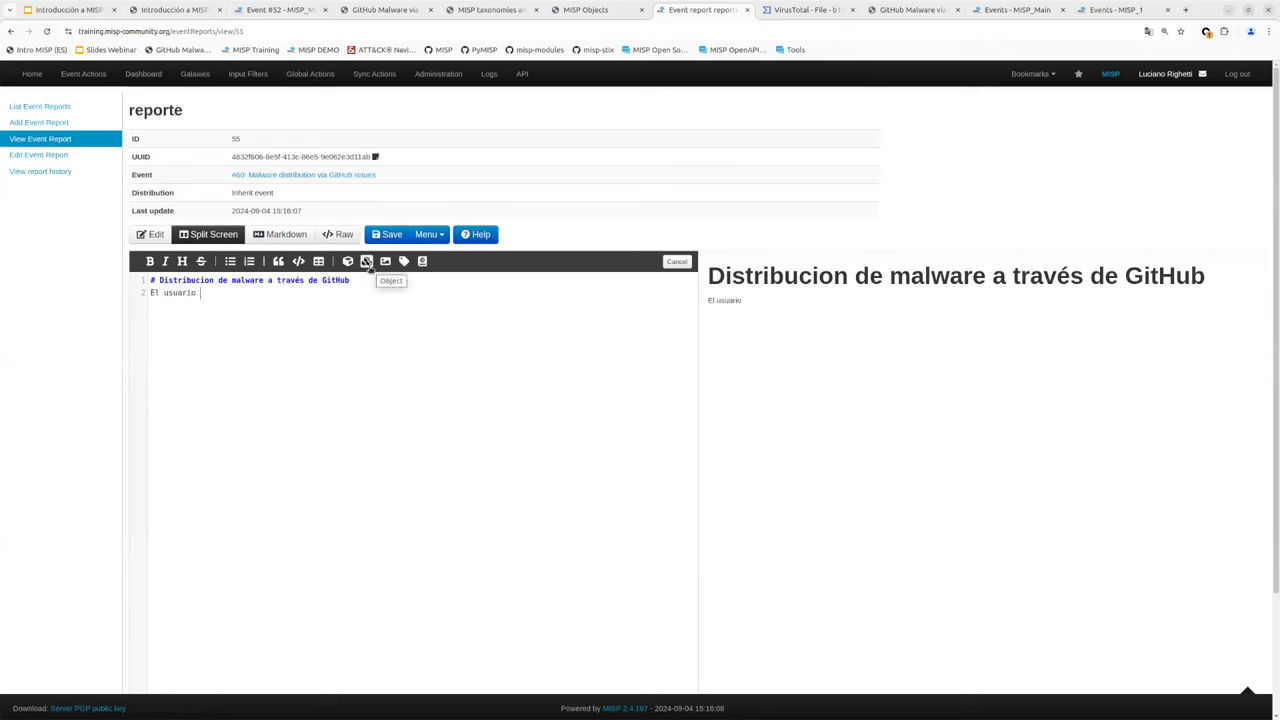
pyautogui.click(367, 262)
pyautogui.write('wander')
pyautogui.press('Return')
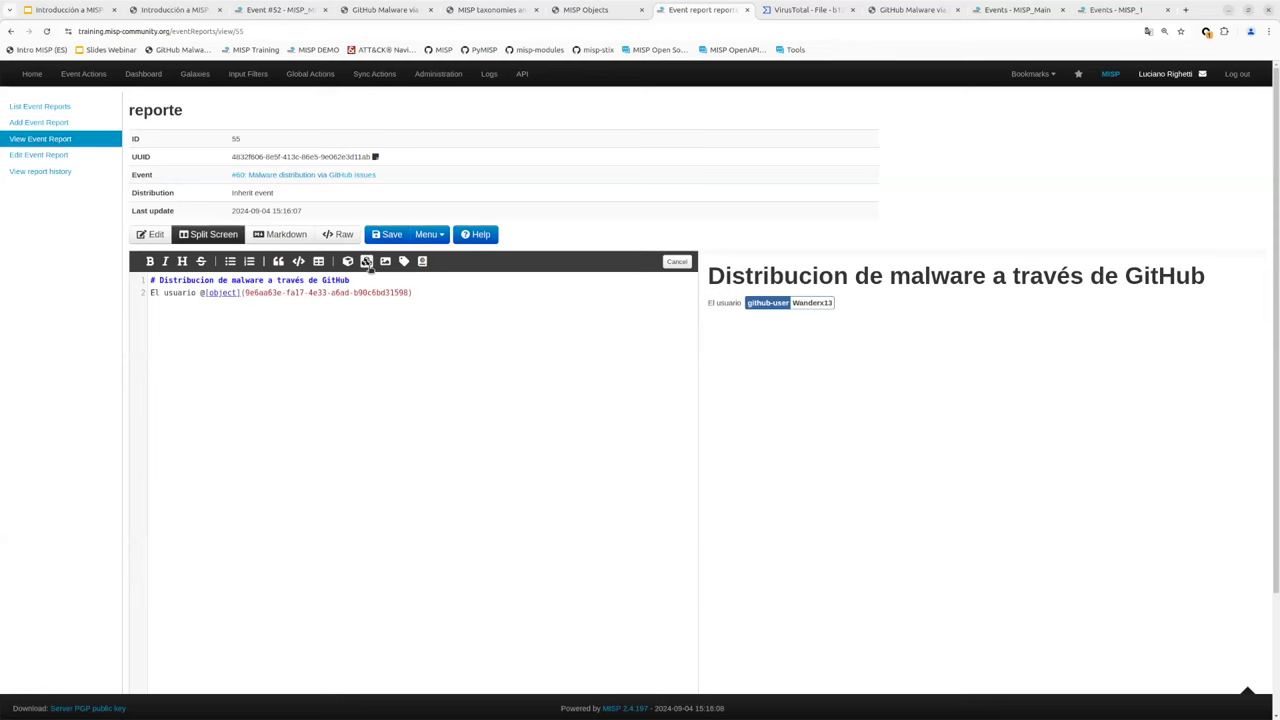
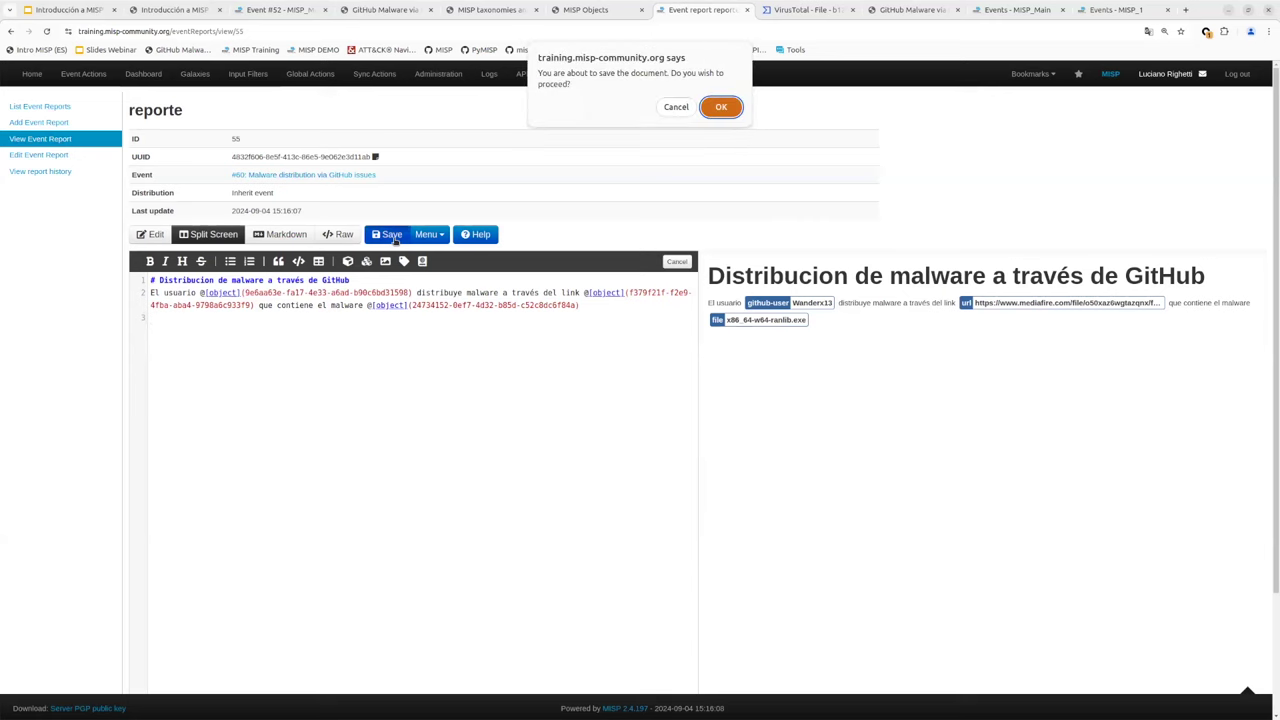
# - Save the report document and go to the list of events
pyautogui.click(733, 112)
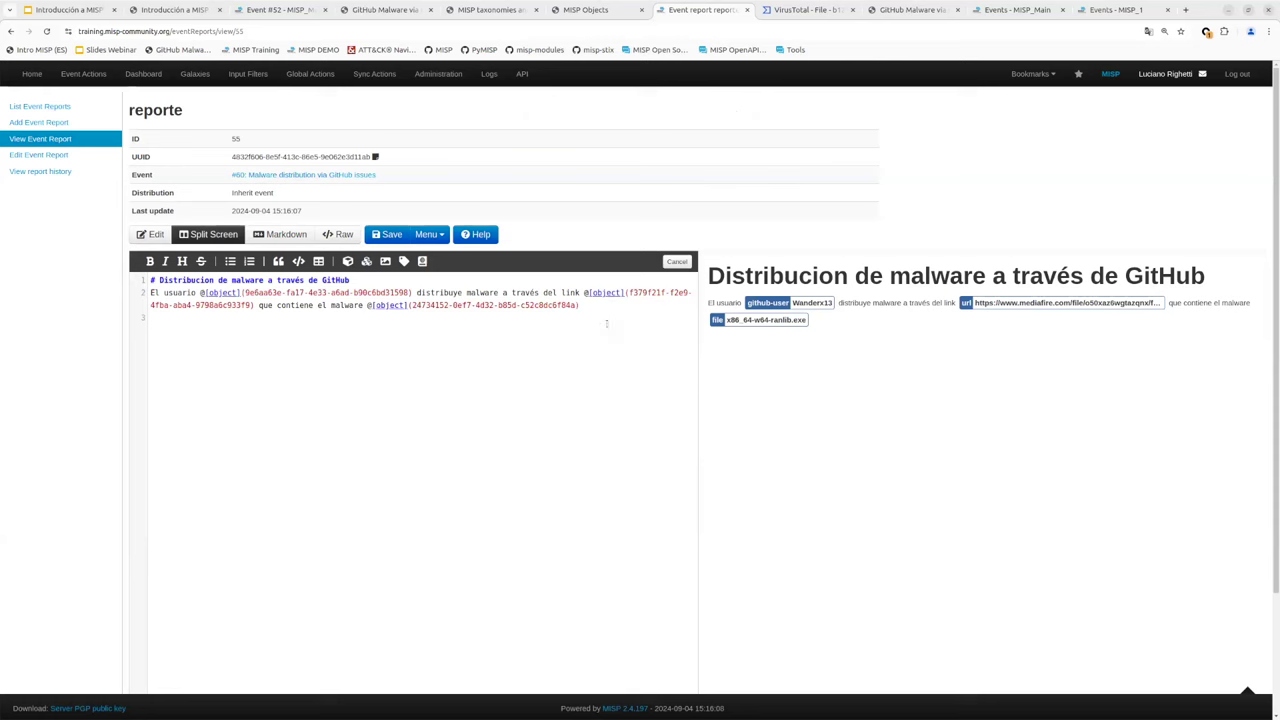
pyautogui.click(84, 97)
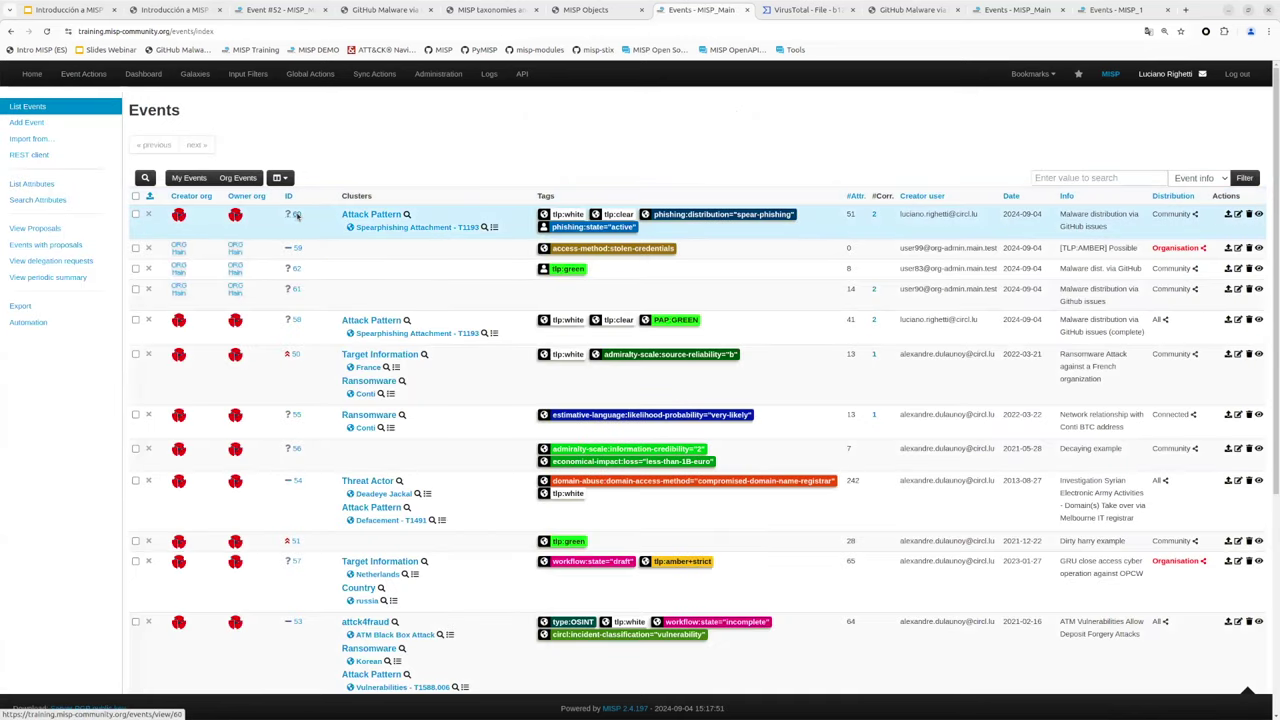
# - Open event 60, "Malware distribution via GitHub issues", and review the per-server push status for publishing without email, then cancel publishing
pyautogui.click(296, 214)
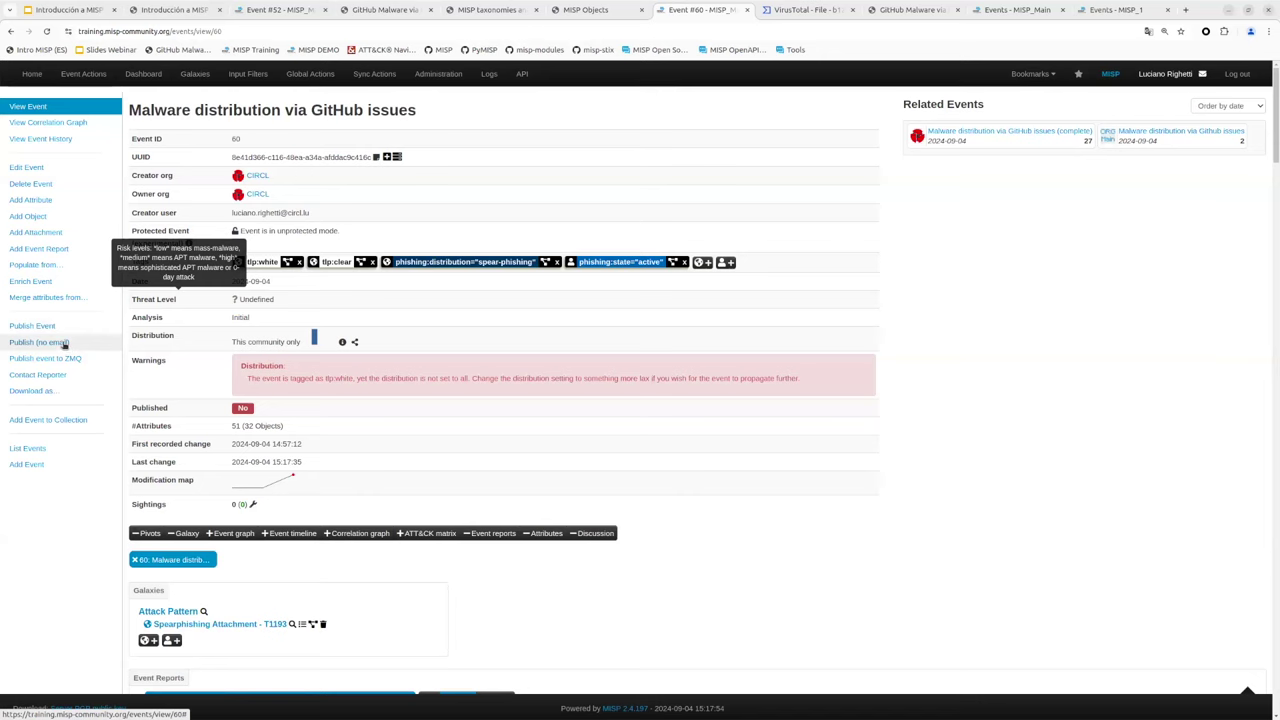
pyautogui.click(65, 343)
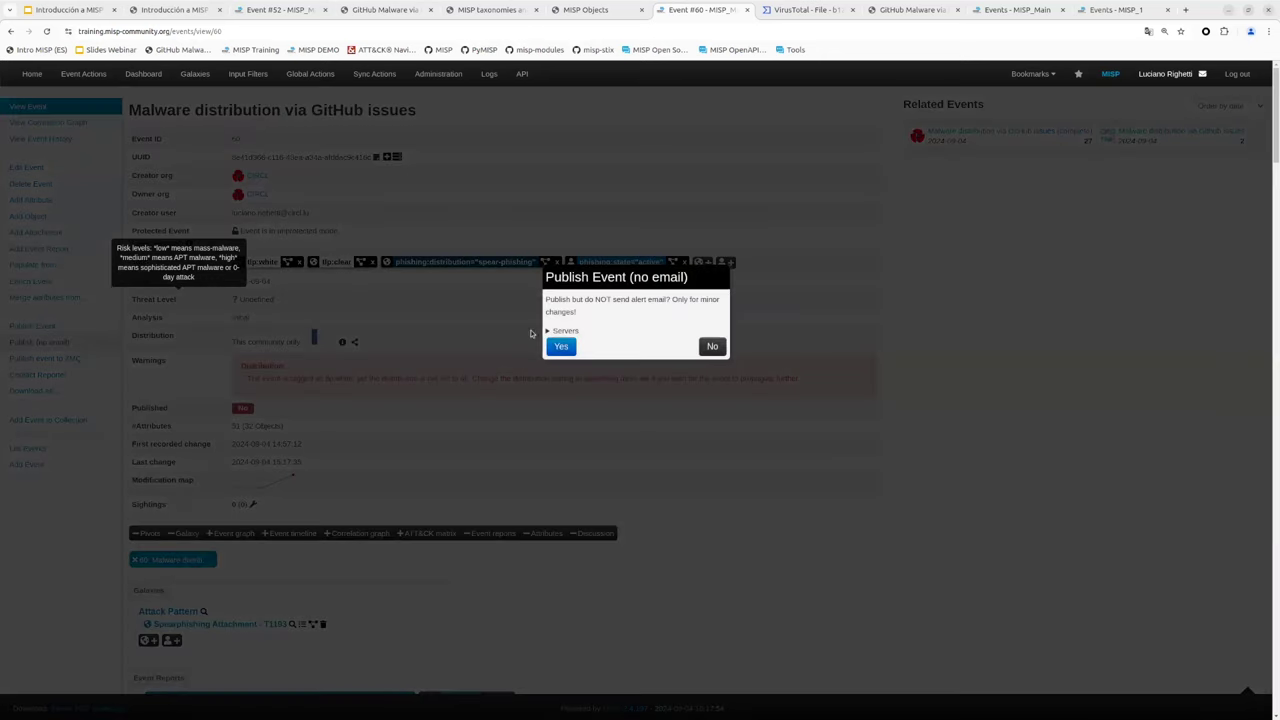
pyautogui.click(562, 330)
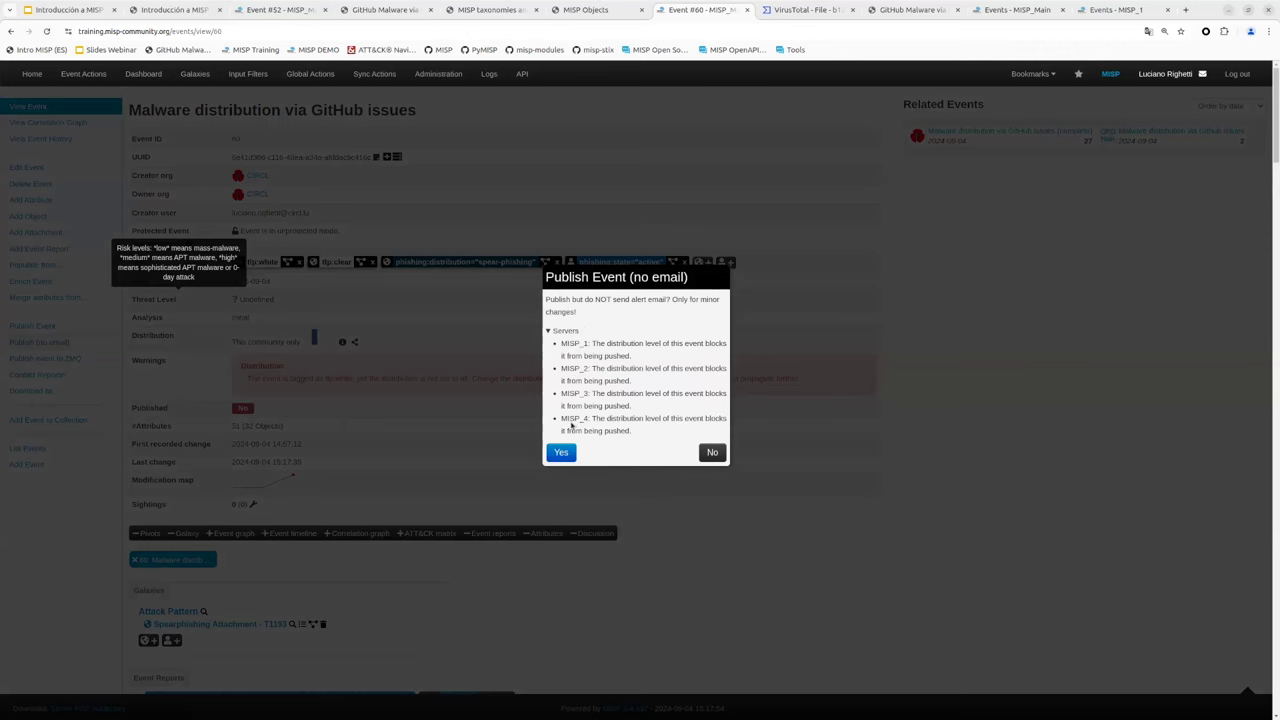
pyautogui.click(712, 452)
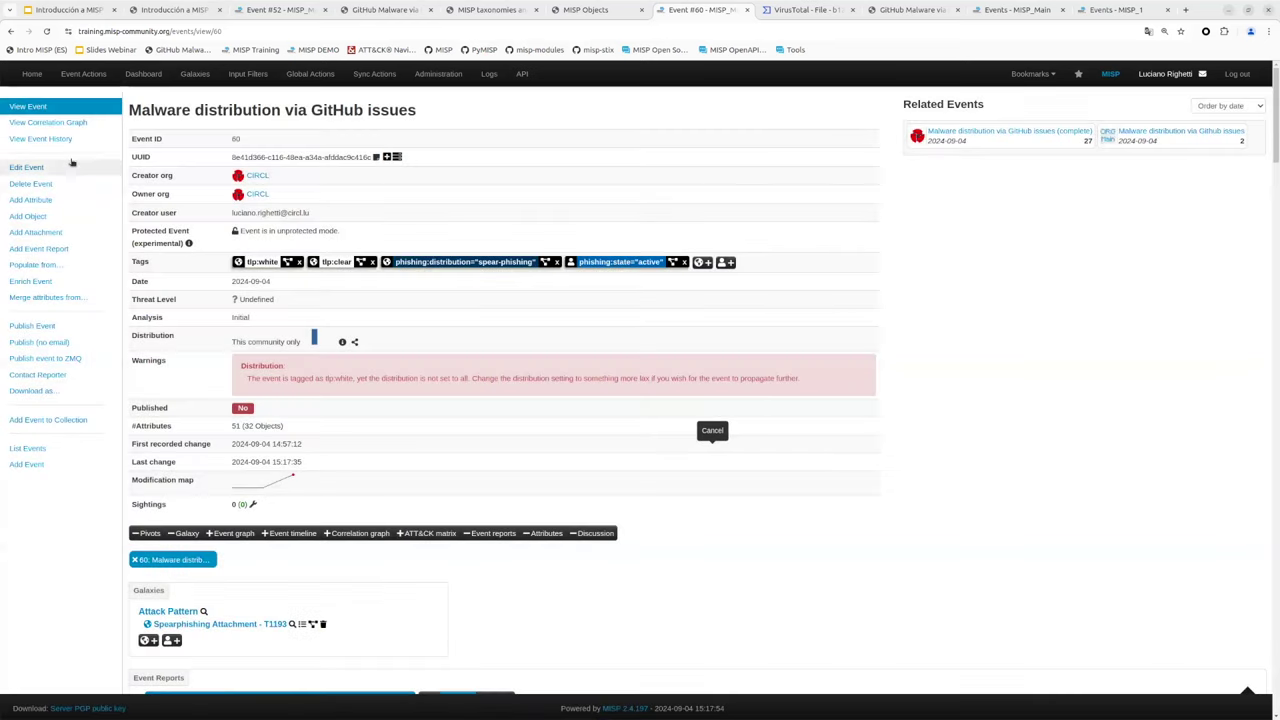
# - Edit the event to set its distribution to Connected communities and save it
pyautogui.click(70, 168)
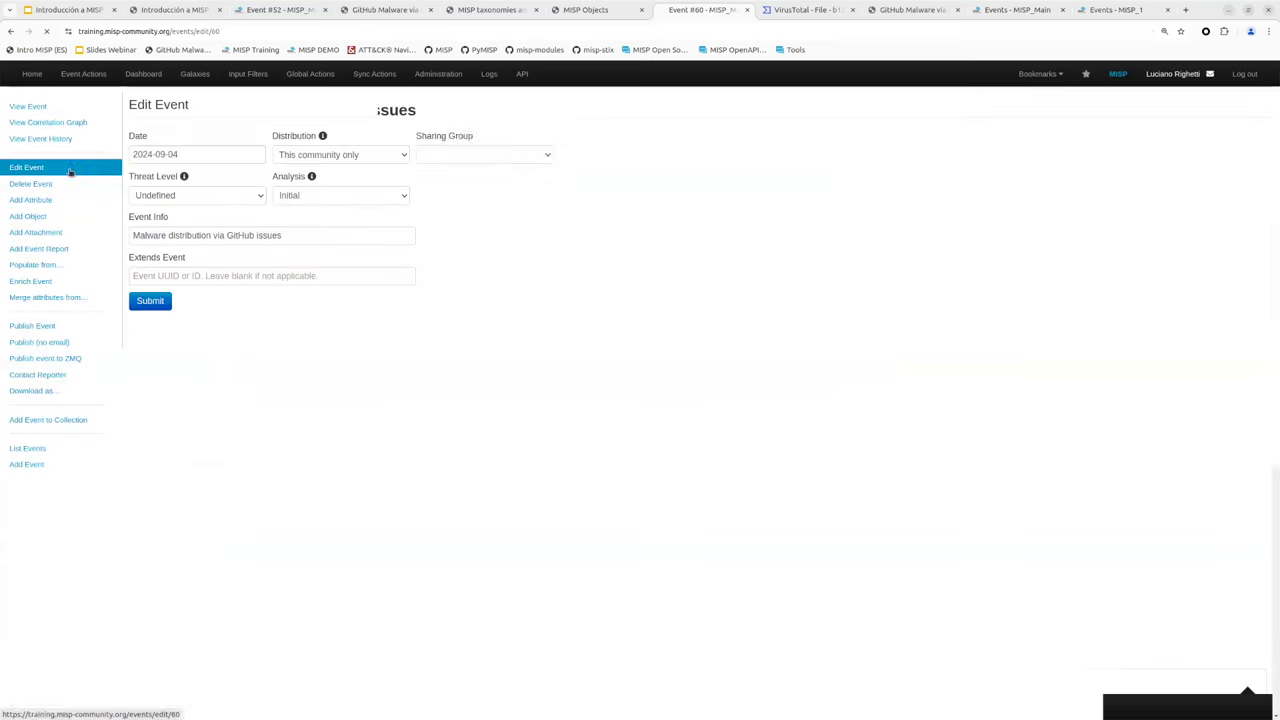
pyautogui.click(349, 159)
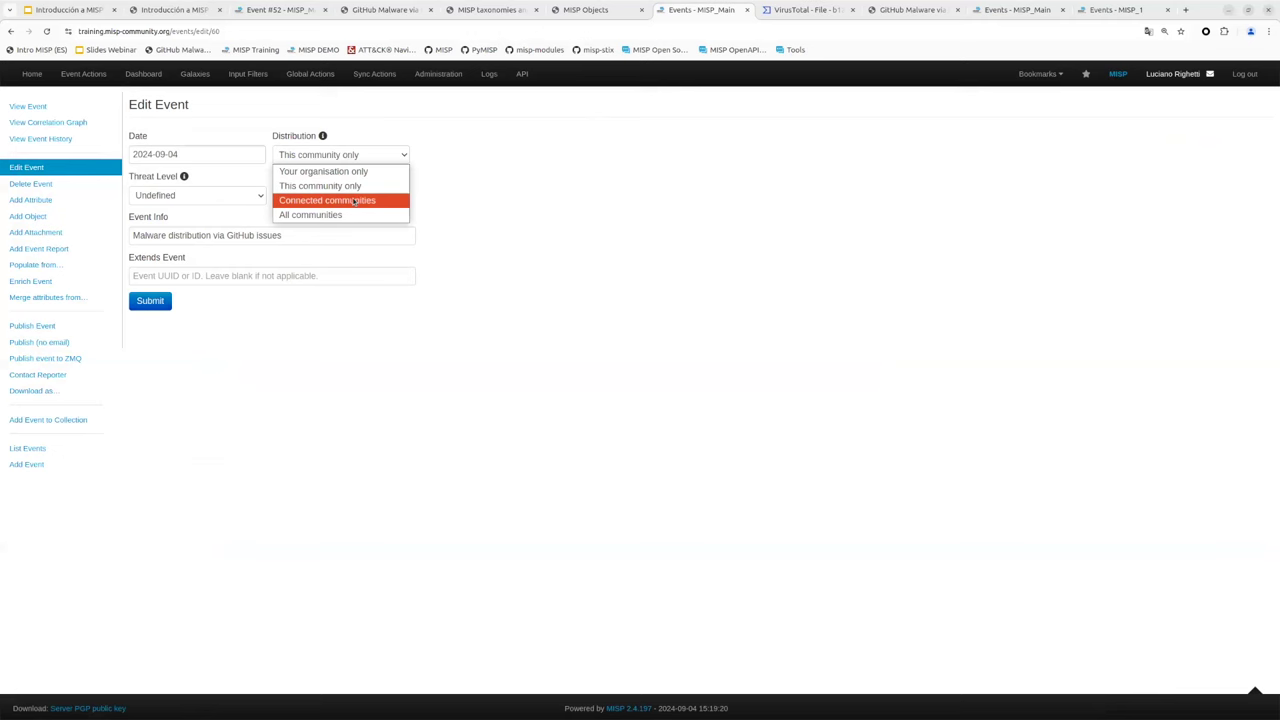
pyautogui.click(353, 201)
pyautogui.click(157, 304)
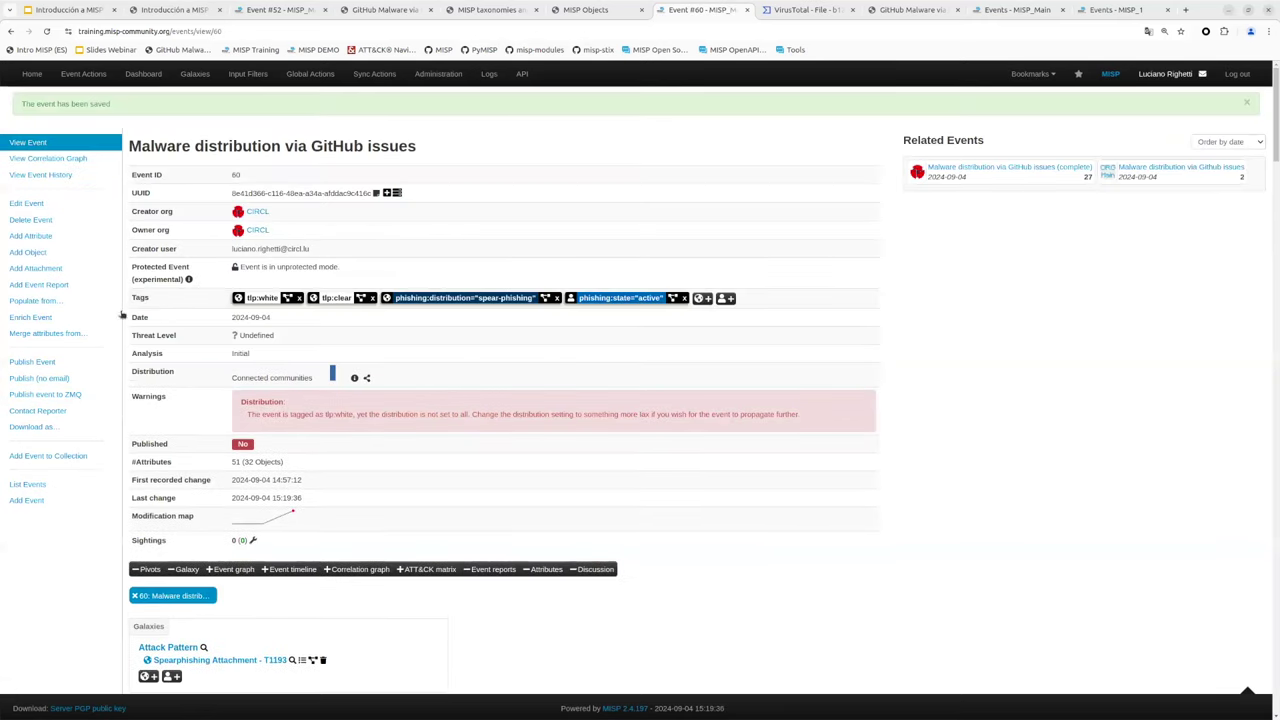
# - Publish the event without an alert email after checking the list of target servers, and reload the event page
pyautogui.click(62, 379)
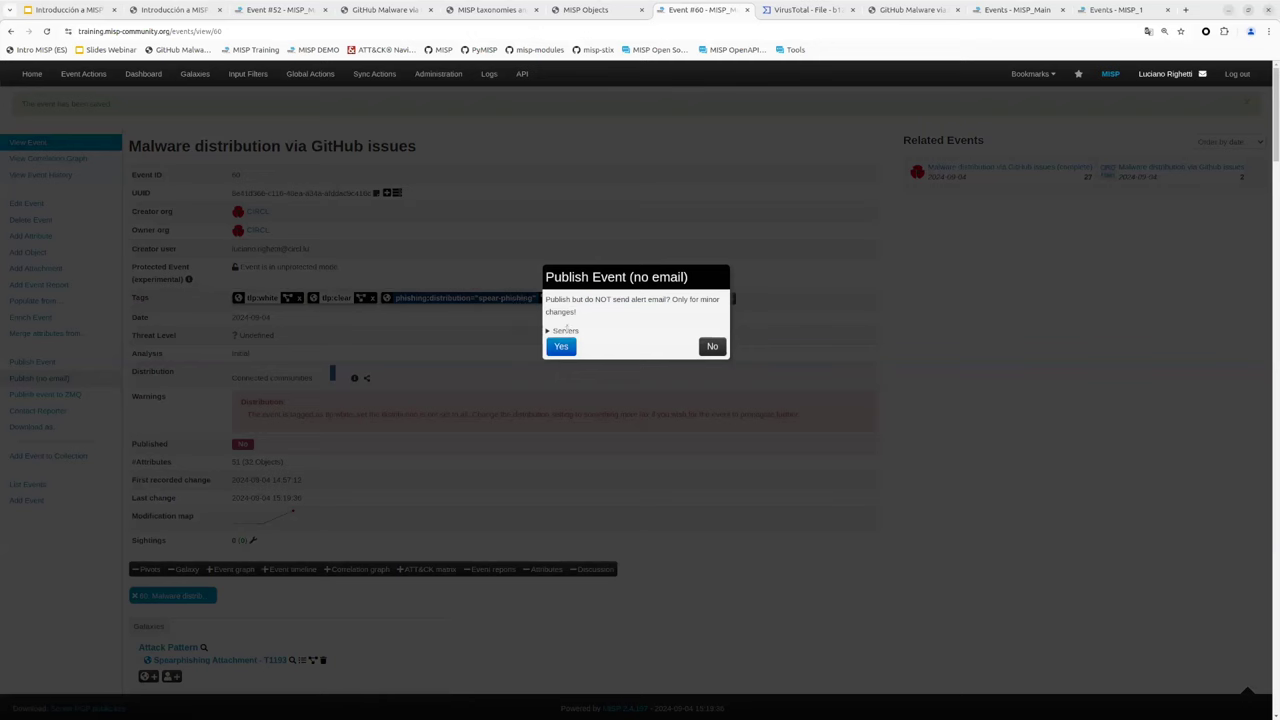
pyautogui.click(562, 330)
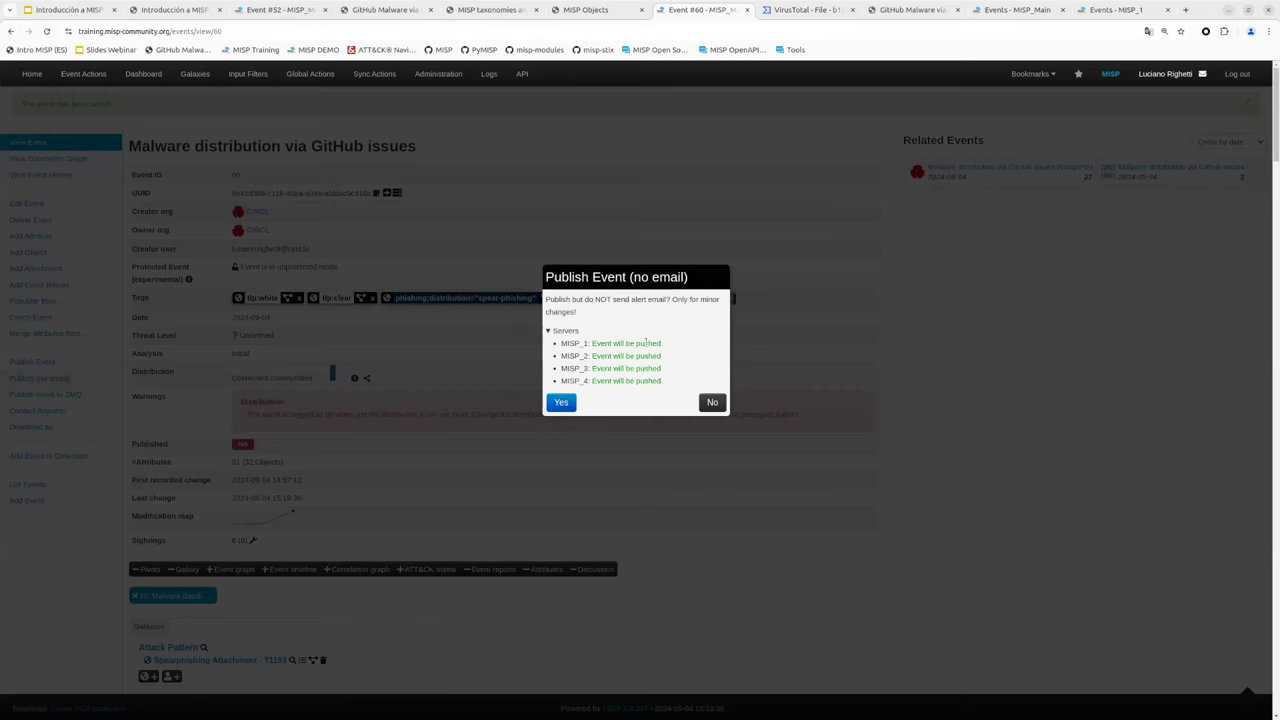
pyautogui.click(566, 401)
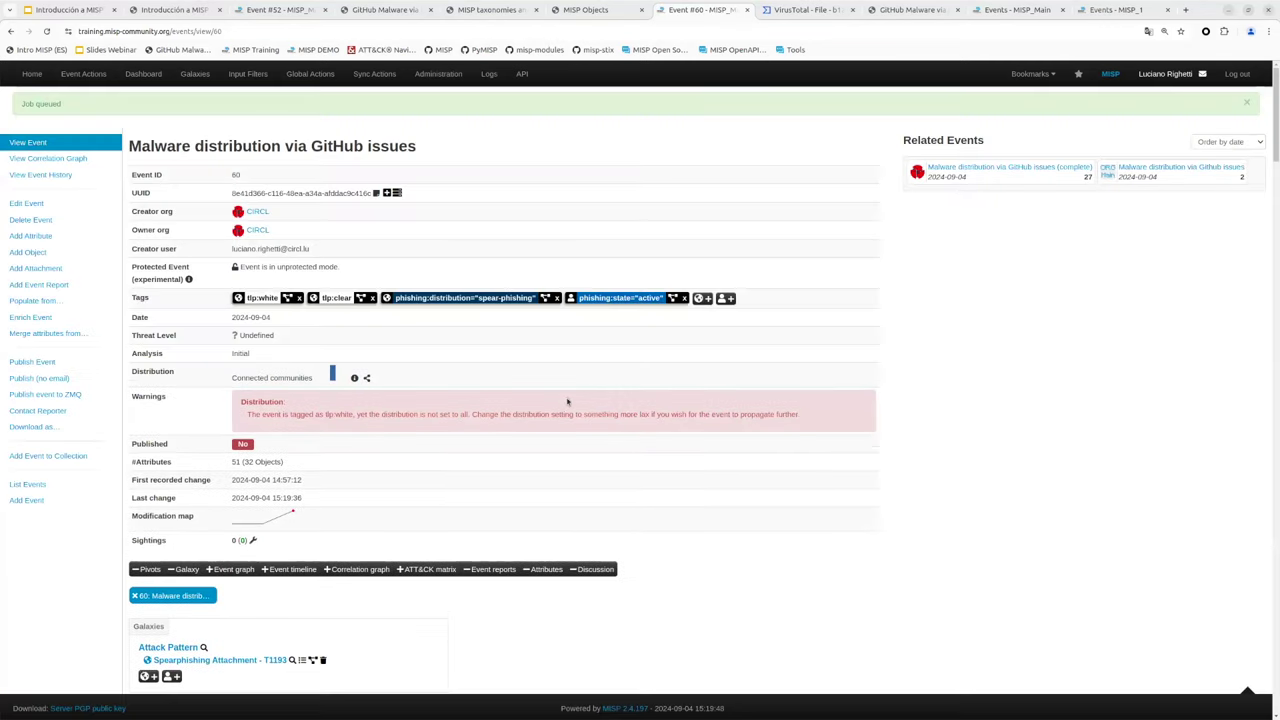
pyautogui.click(47, 31)
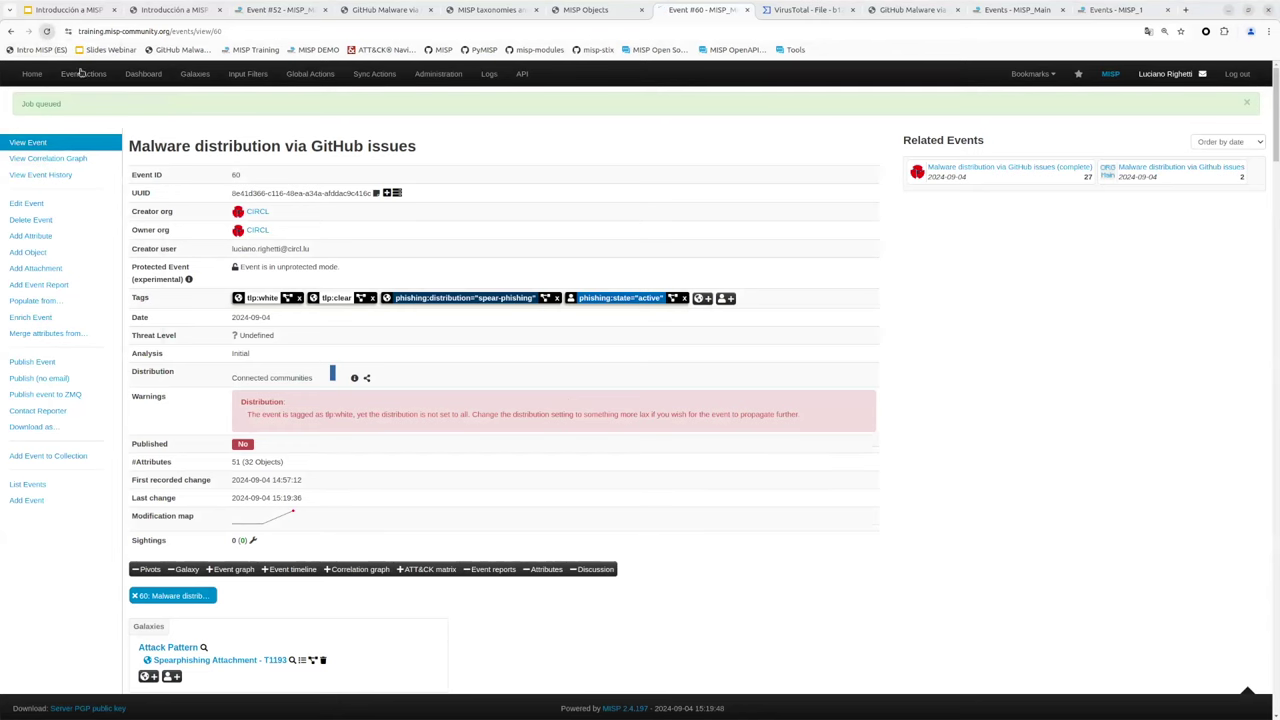